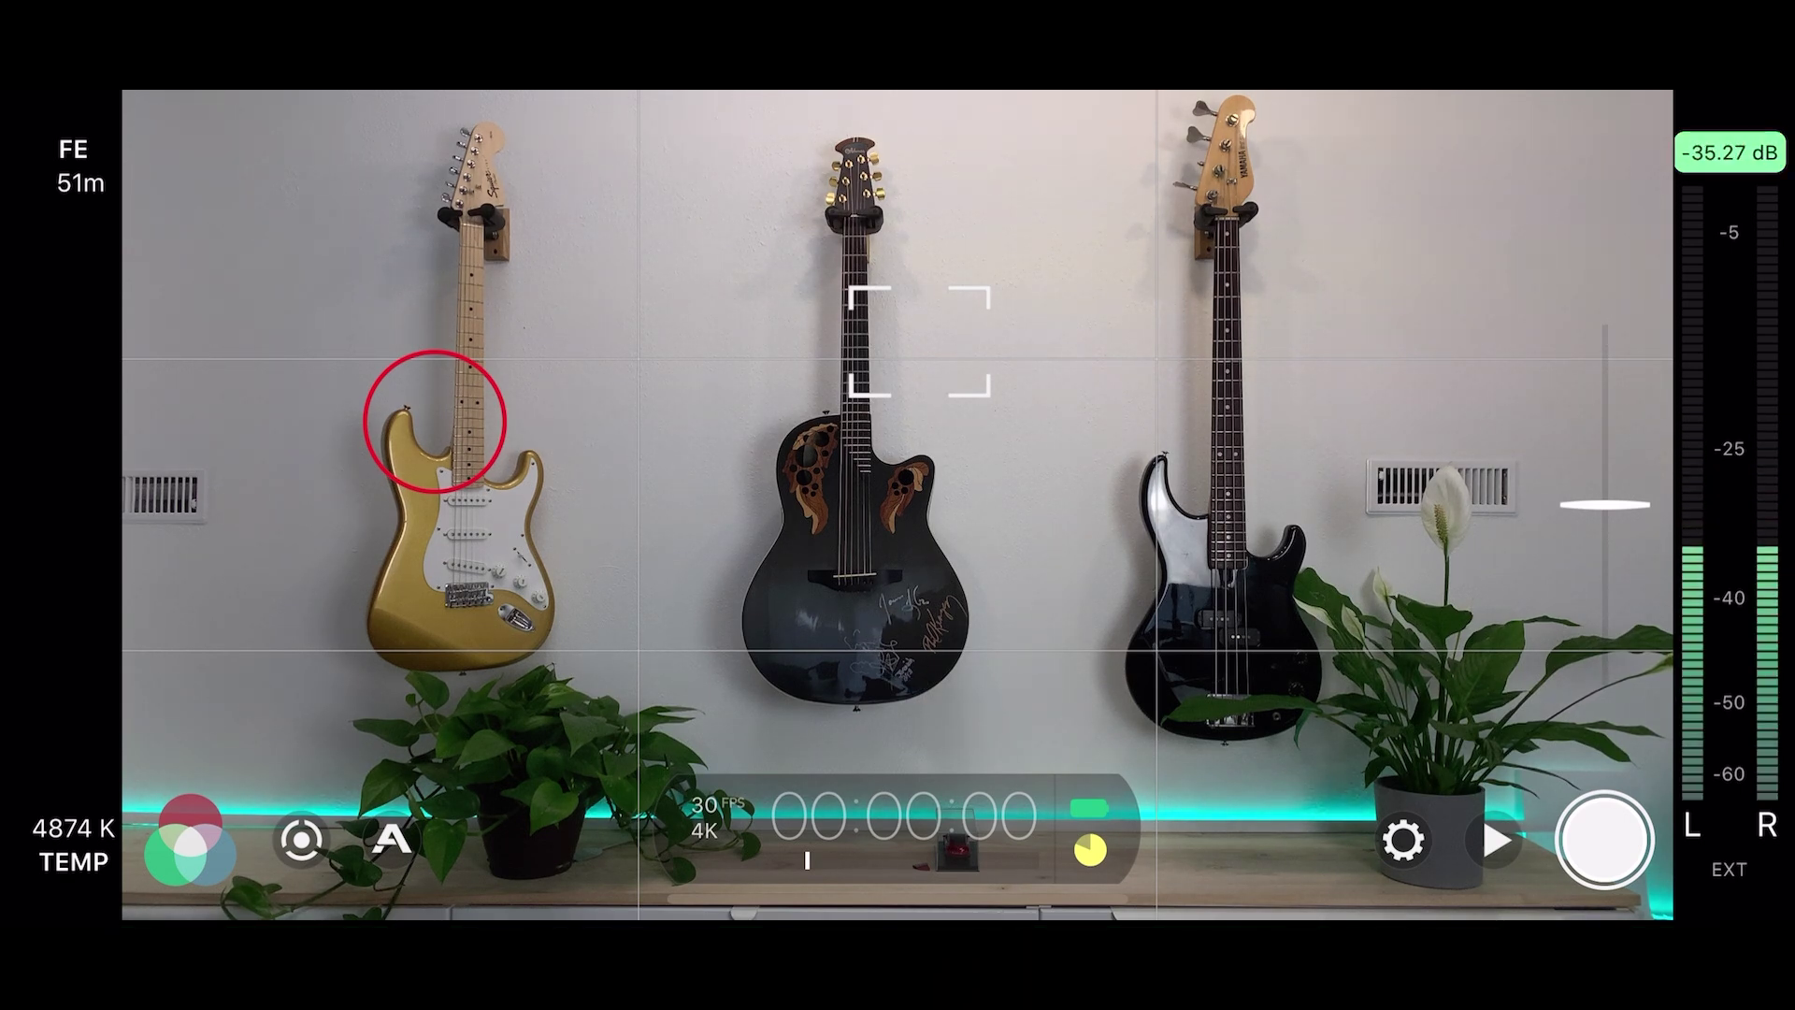
Step: Review FiLMiC Pro's Resolution, Frame Rate and Audio settings pages
left_click(1403, 839)
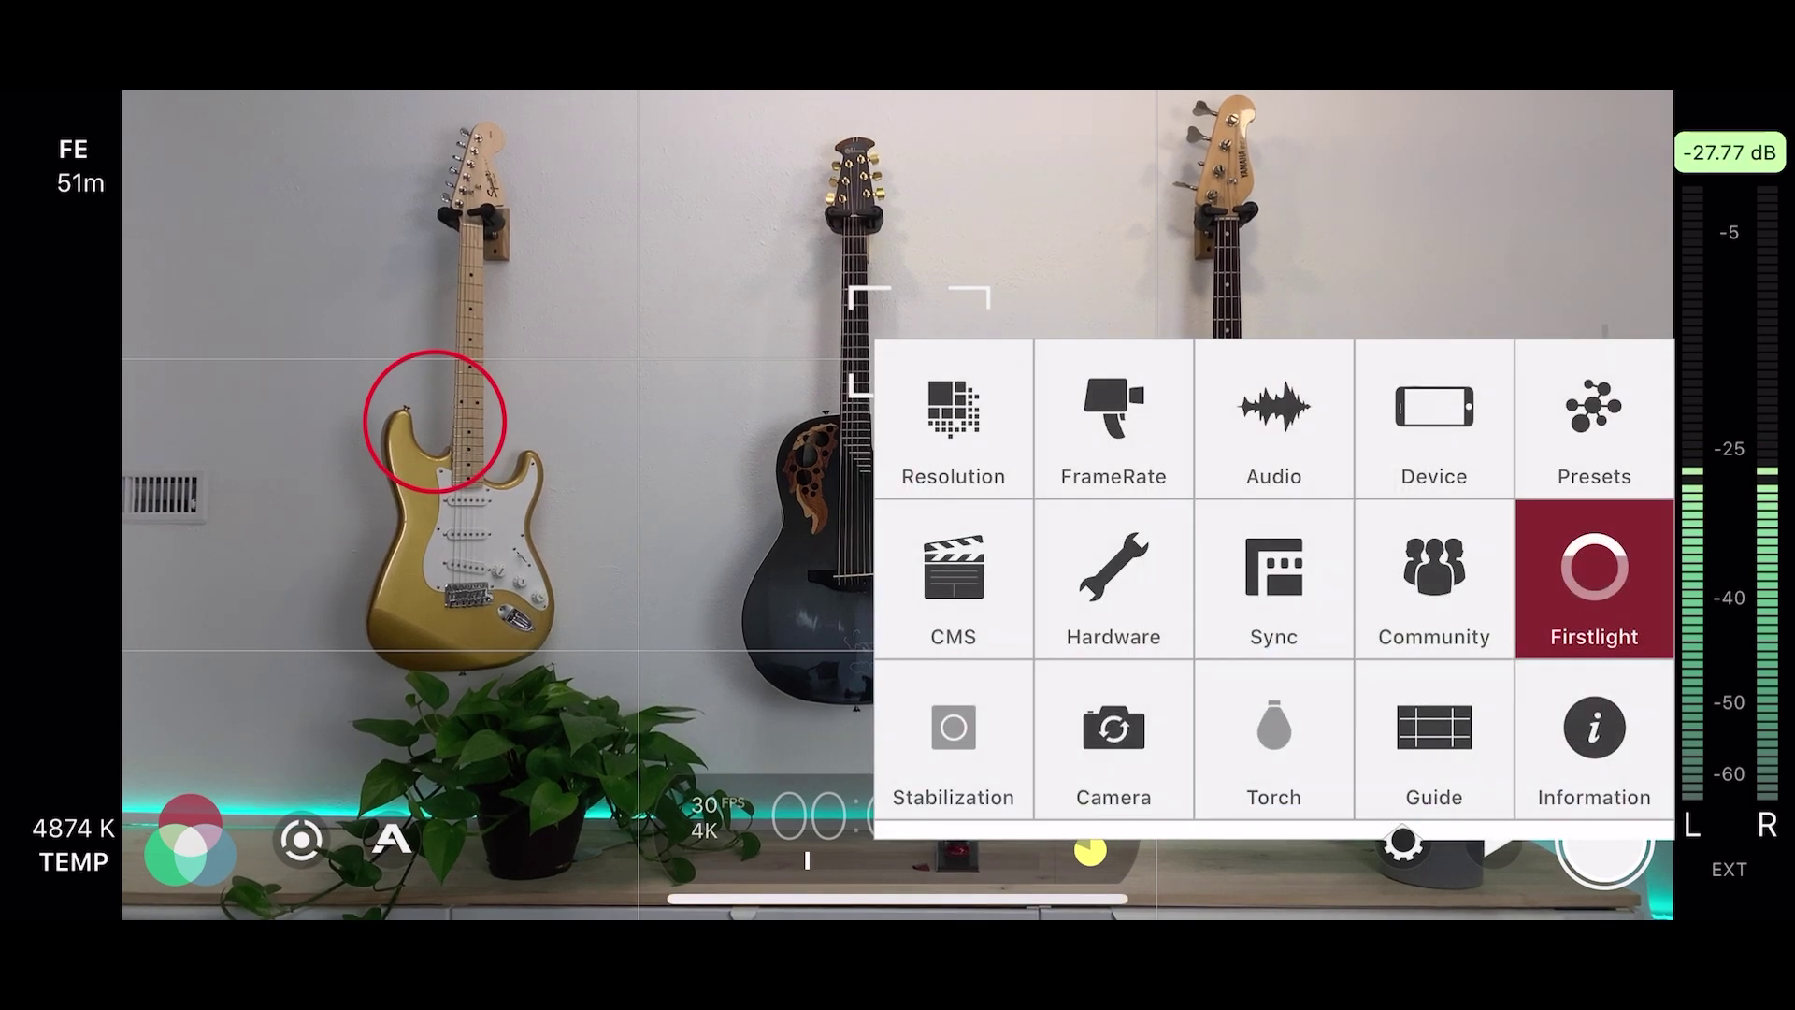
left_click(953, 421)
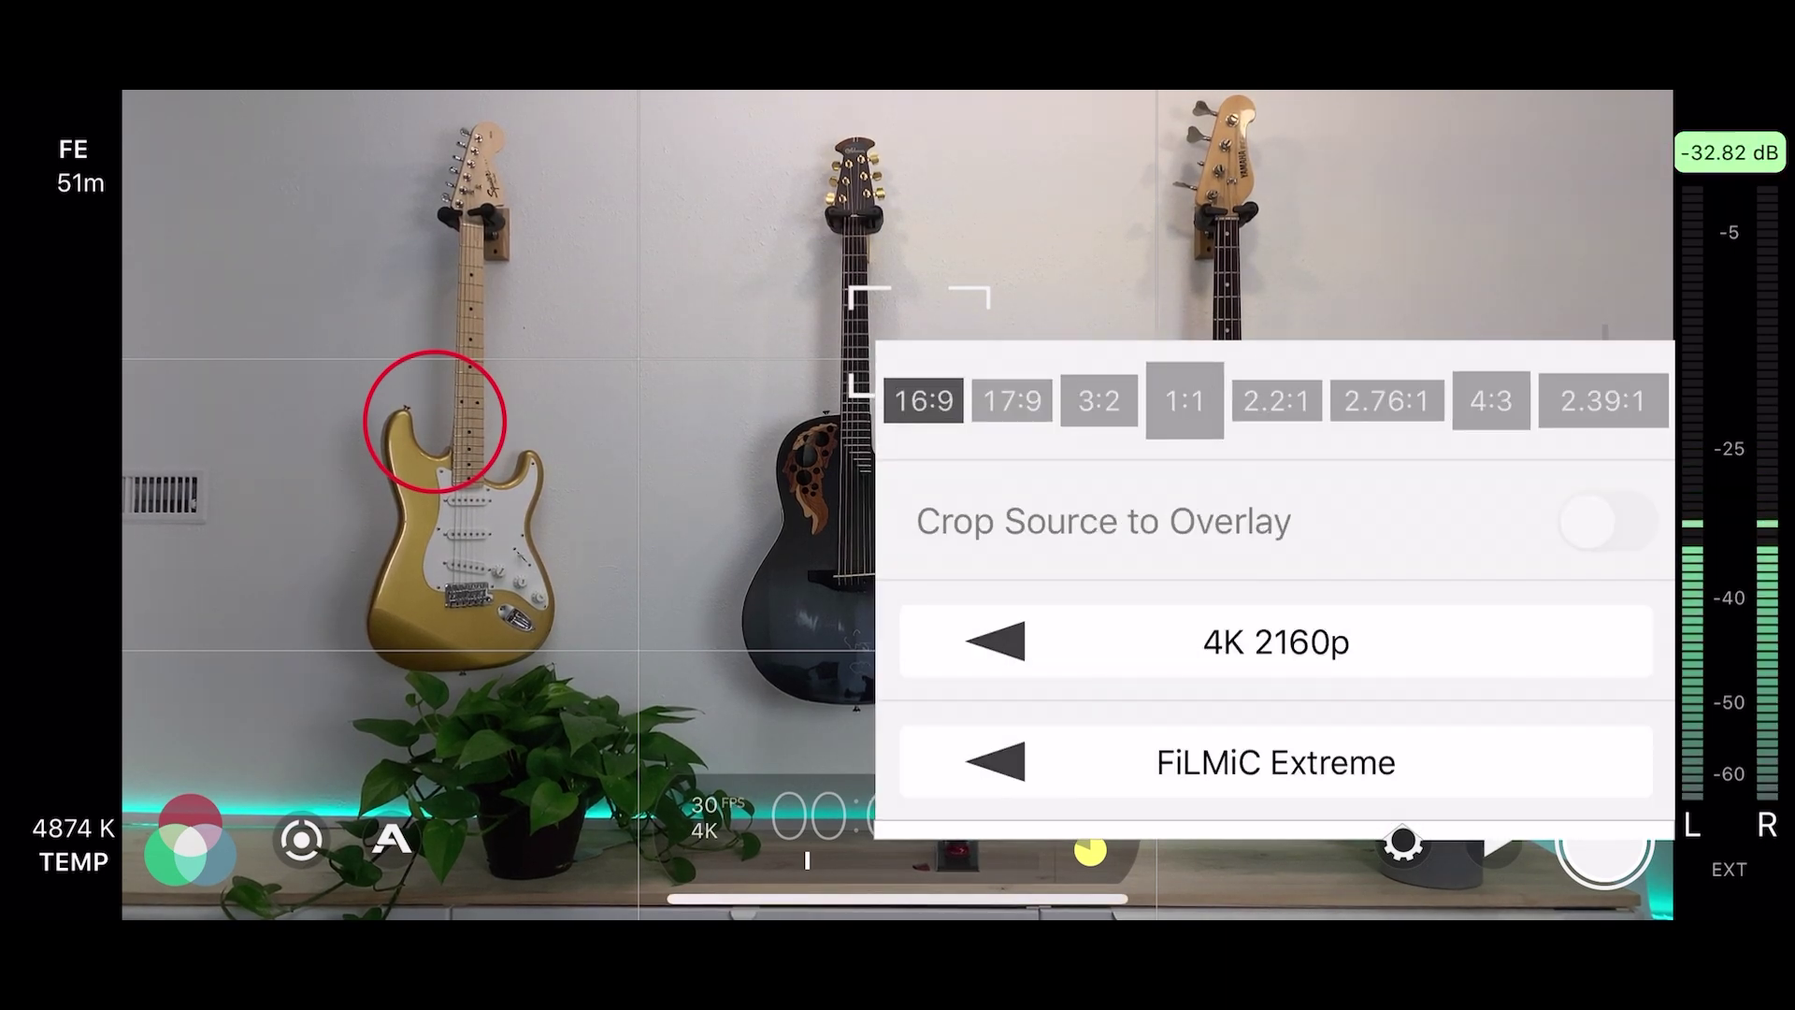
left_click(1403, 839)
left_click(1113, 425)
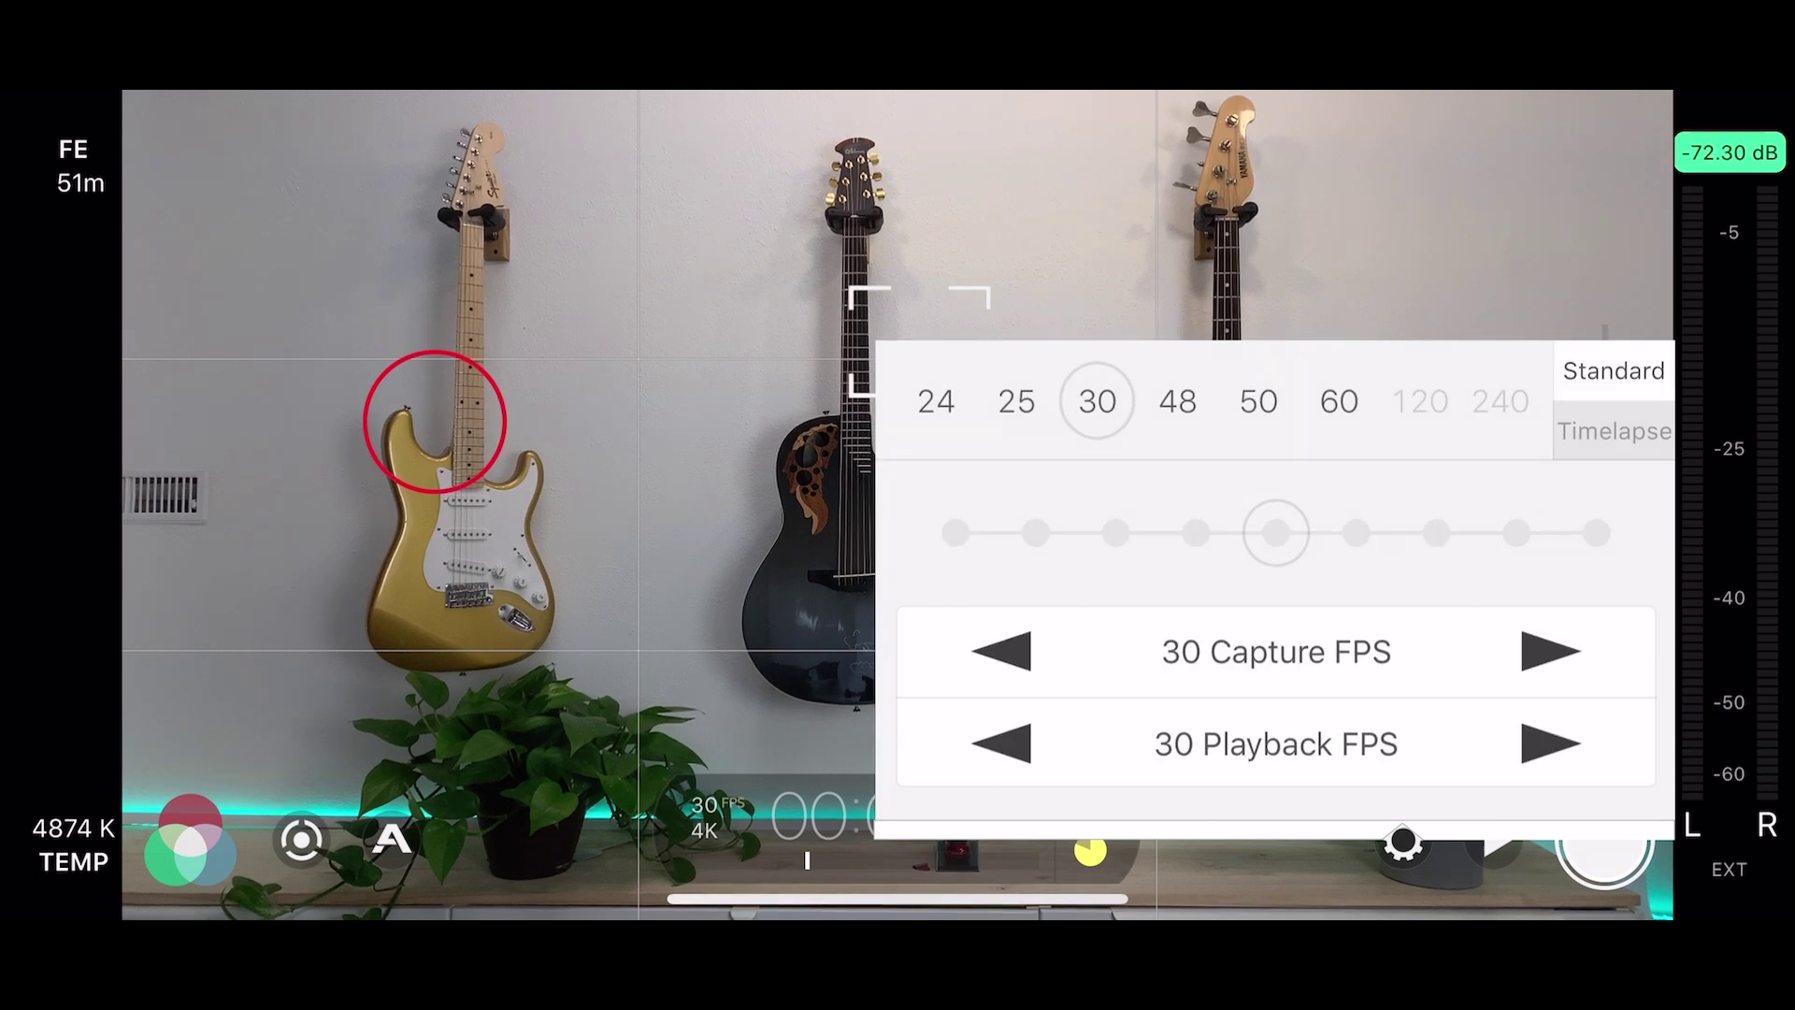
left_click(1402, 839)
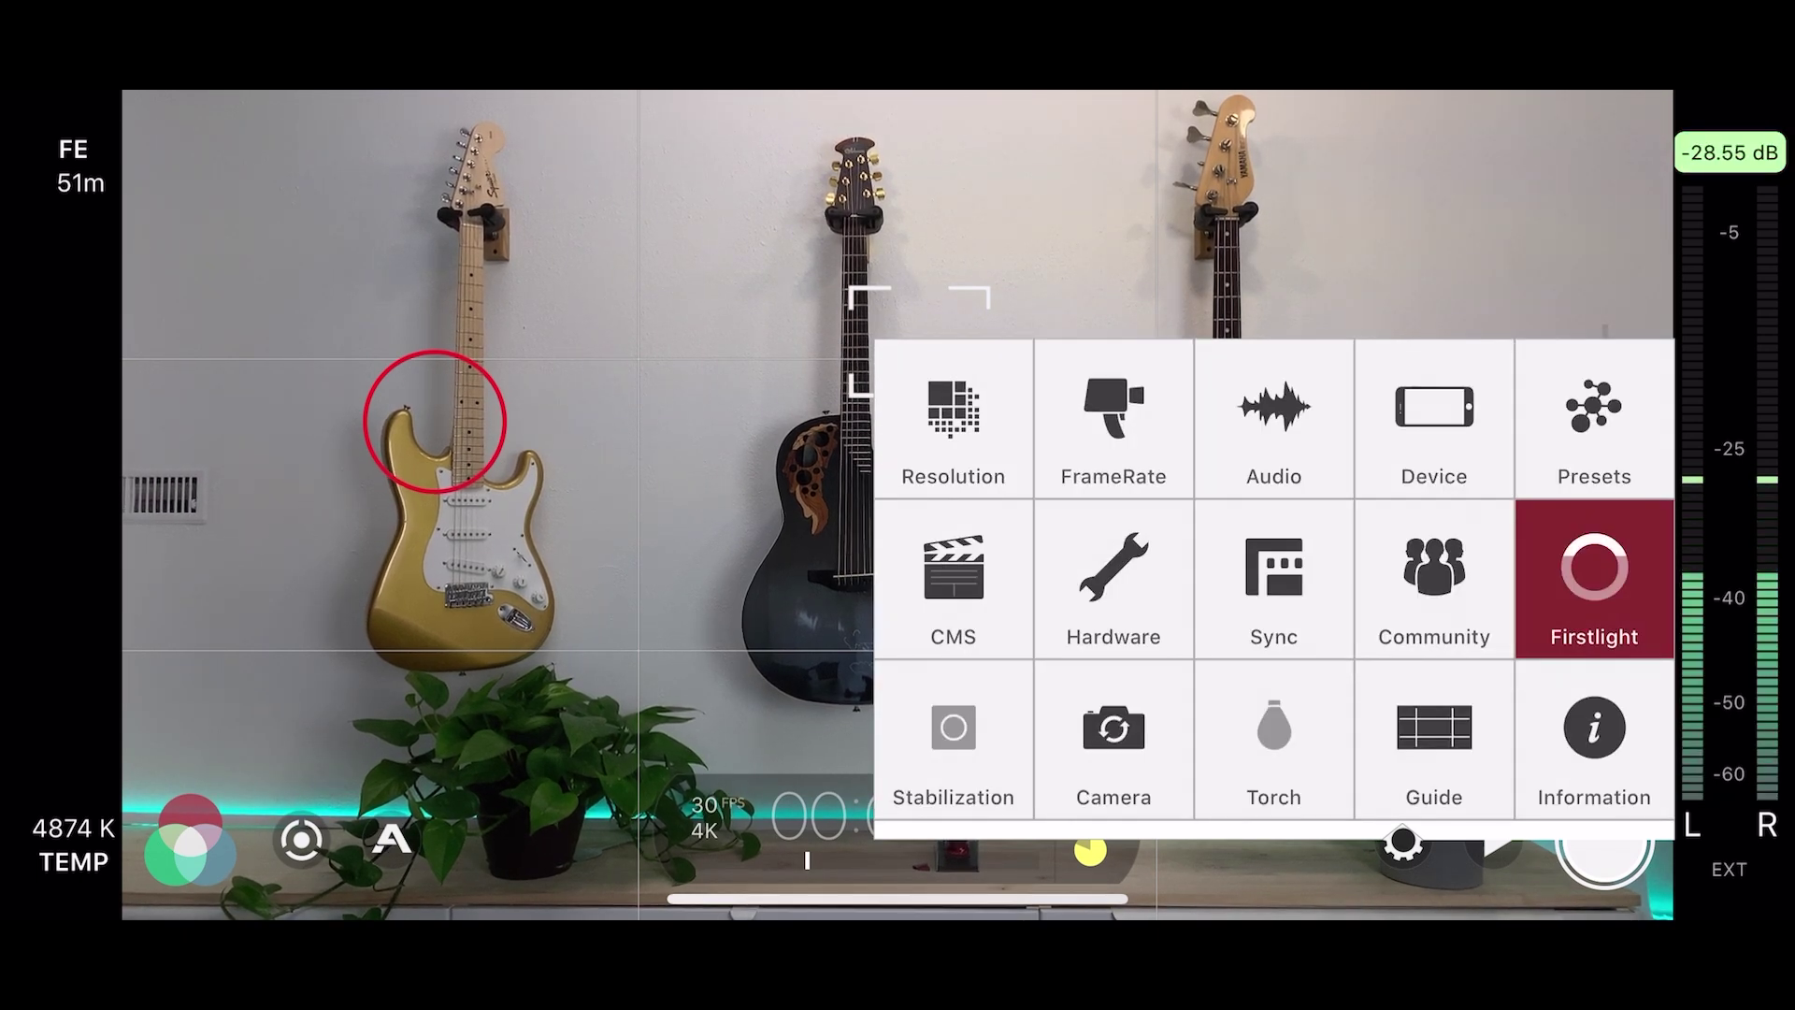
left_click(1273, 420)
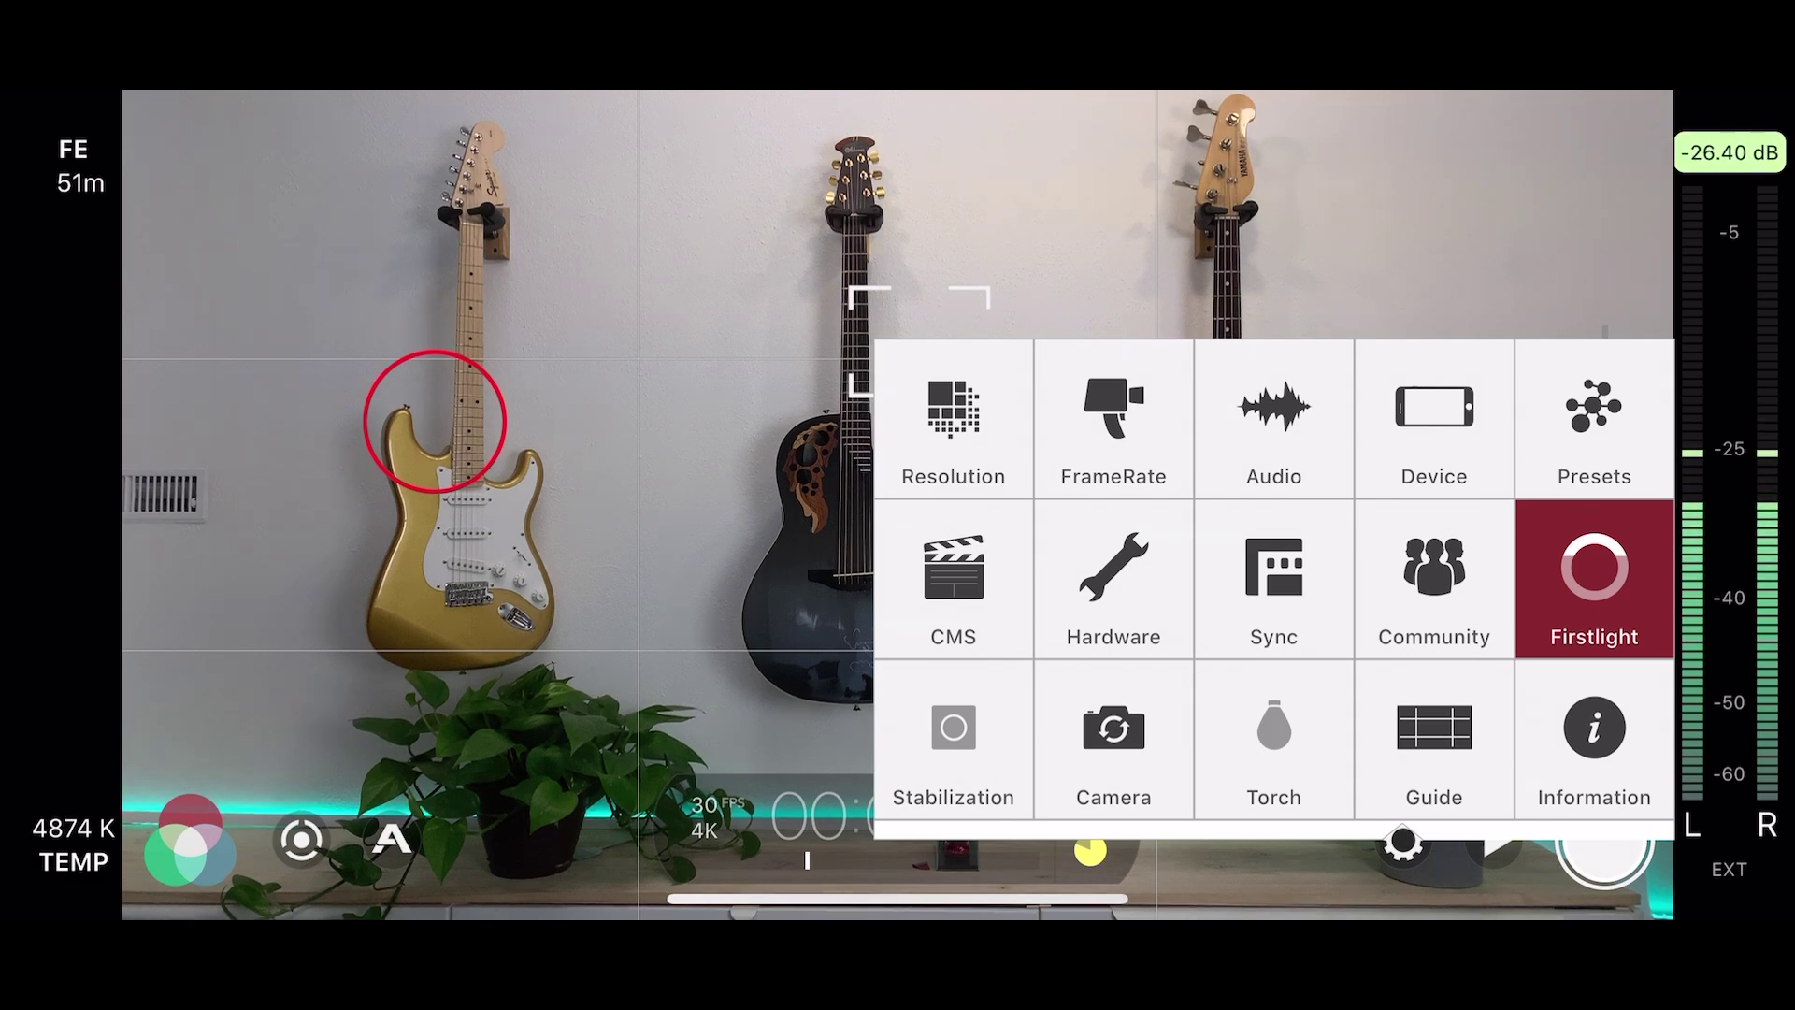
Step: Toggle stabilization on and off, try the Tele then Wide lens, and return to Resolution
left_click(953, 738)
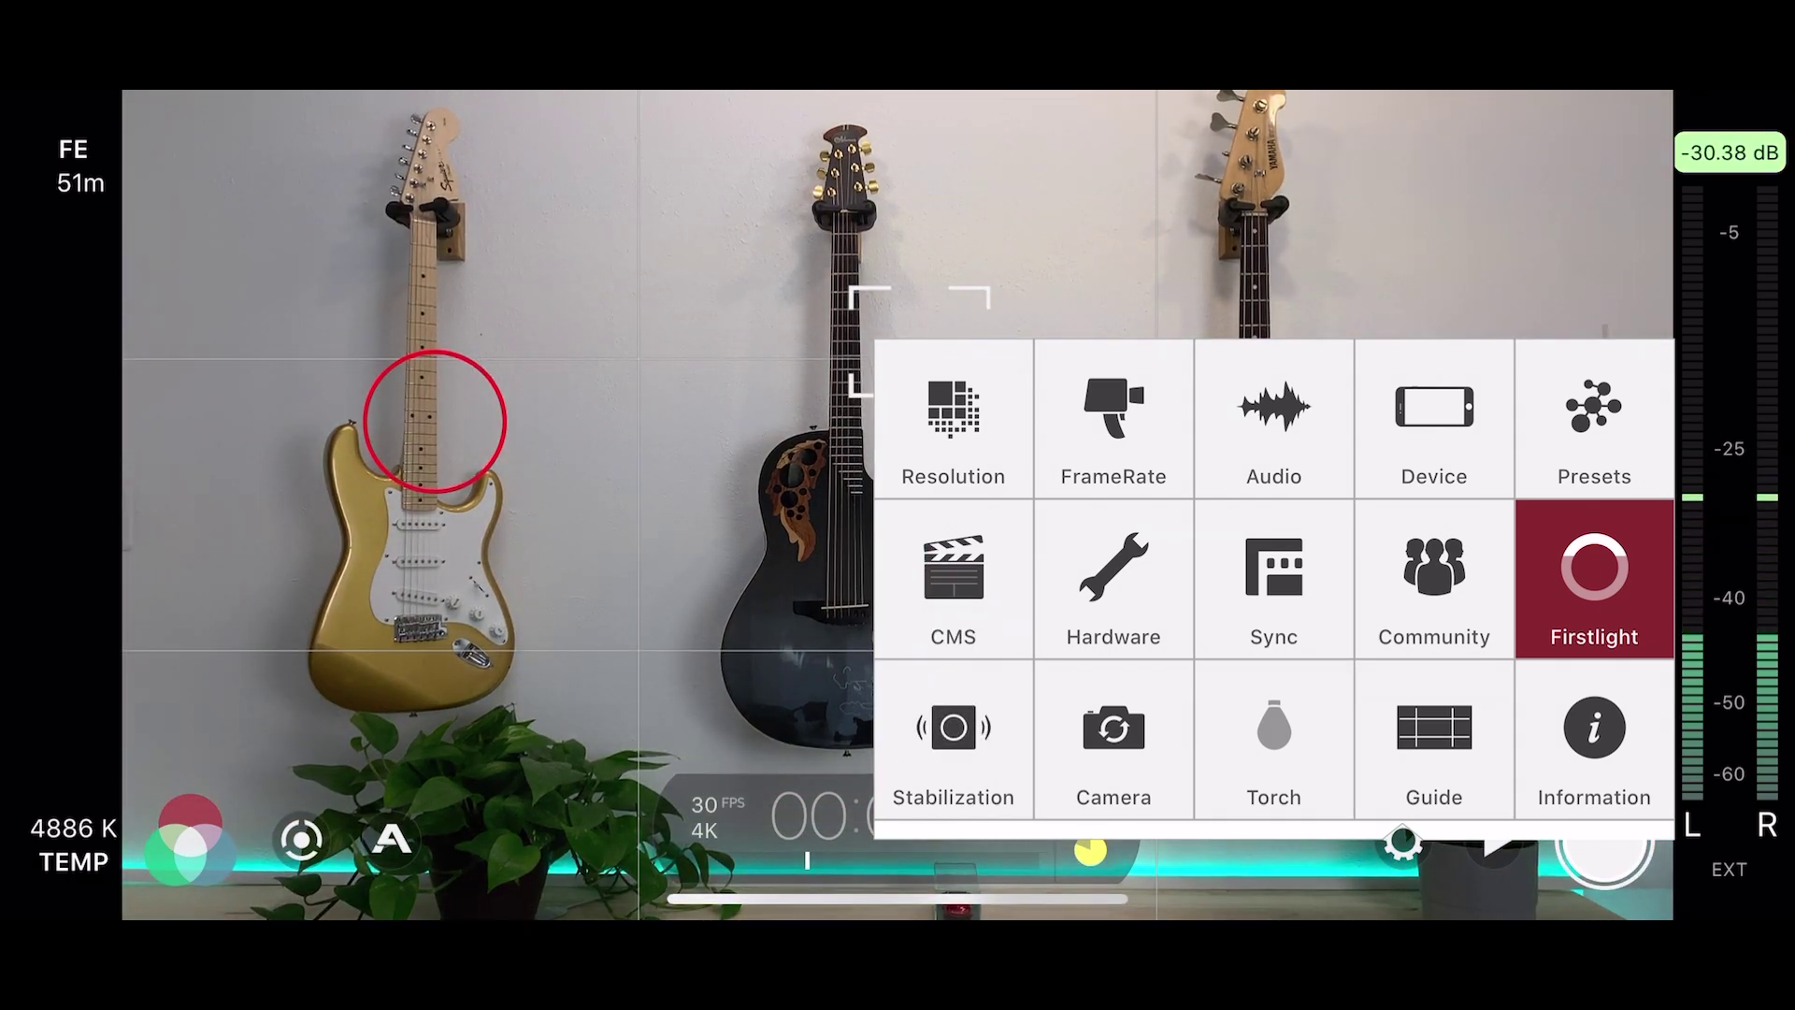
left_click(953, 728)
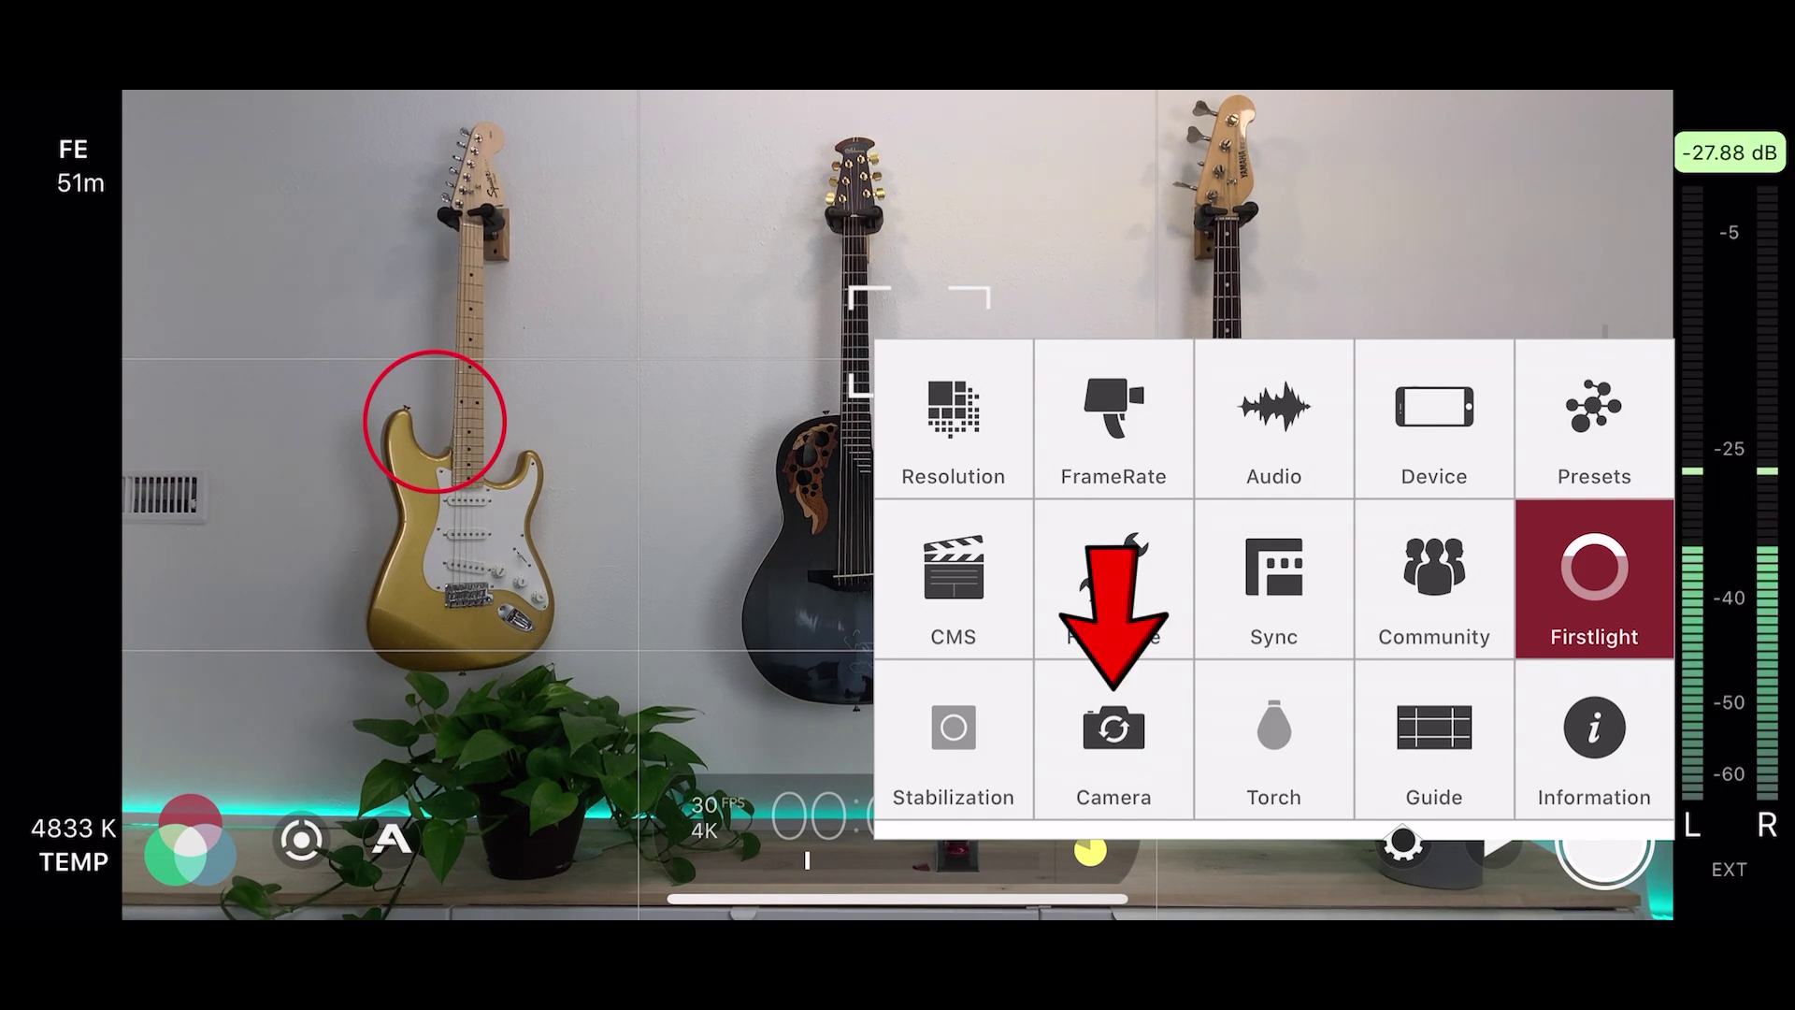
left_click(1114, 738)
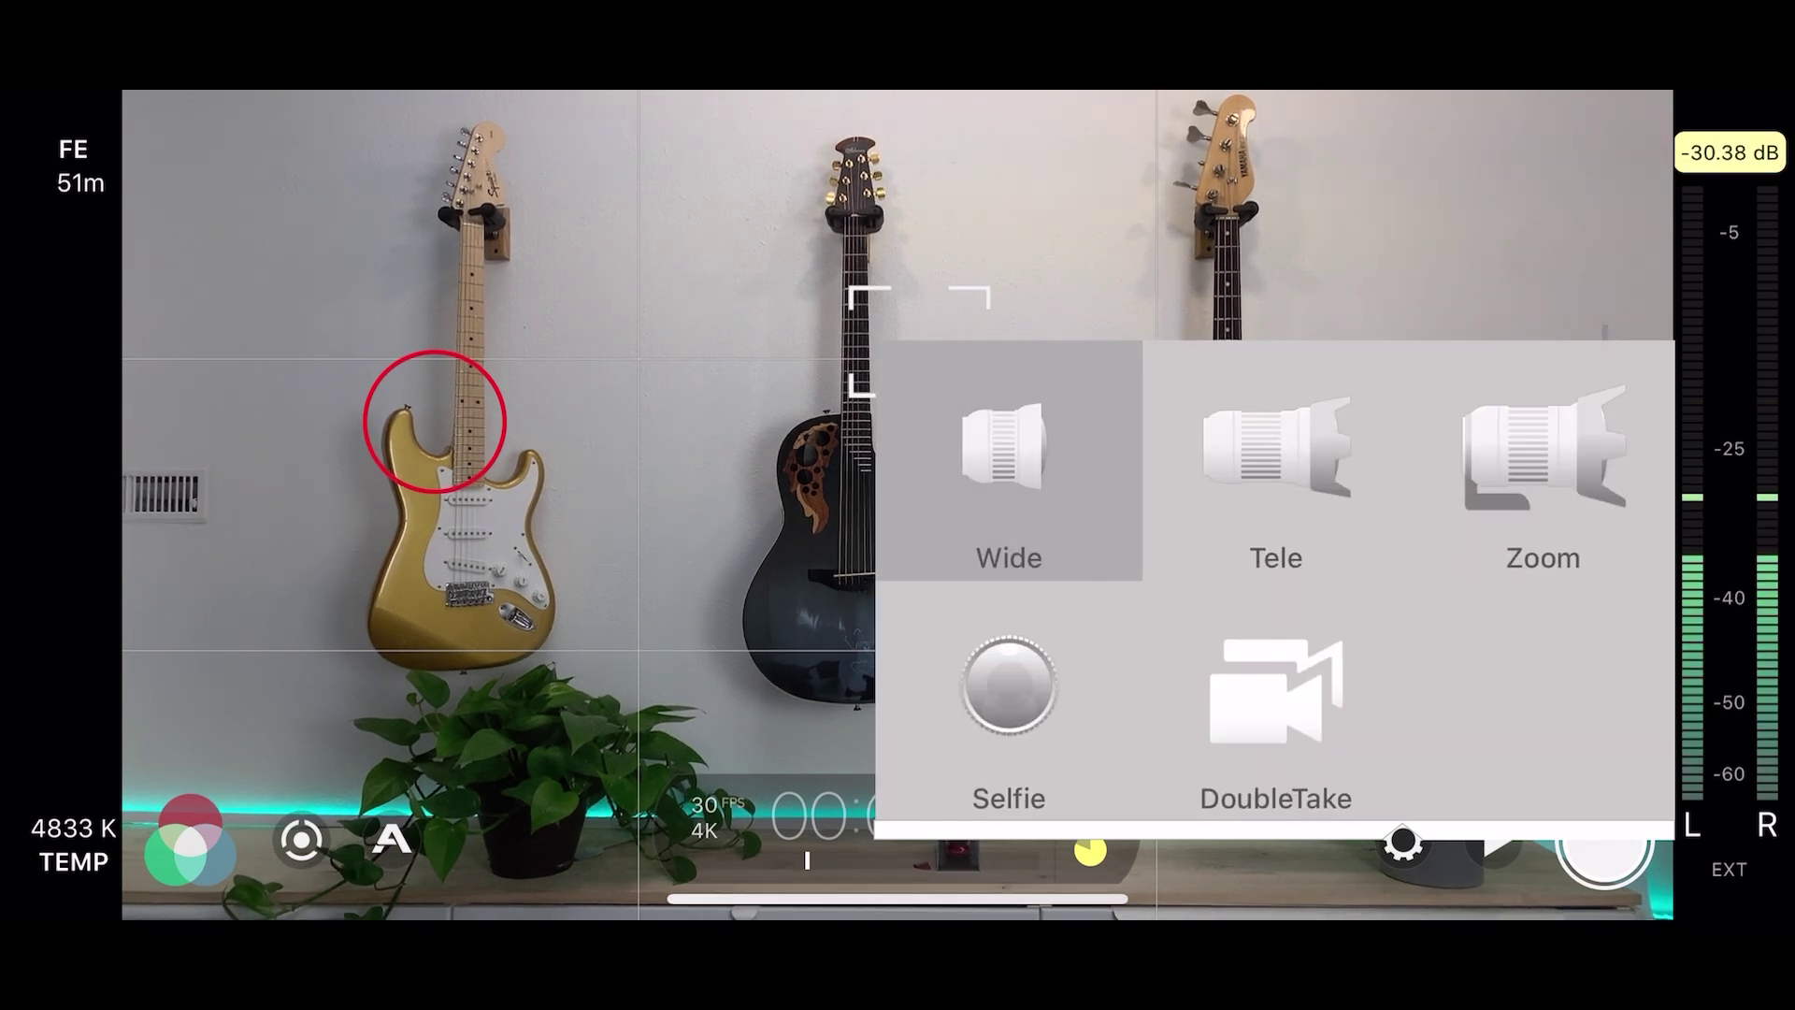
left_click(1275, 461)
left_click(1008, 461)
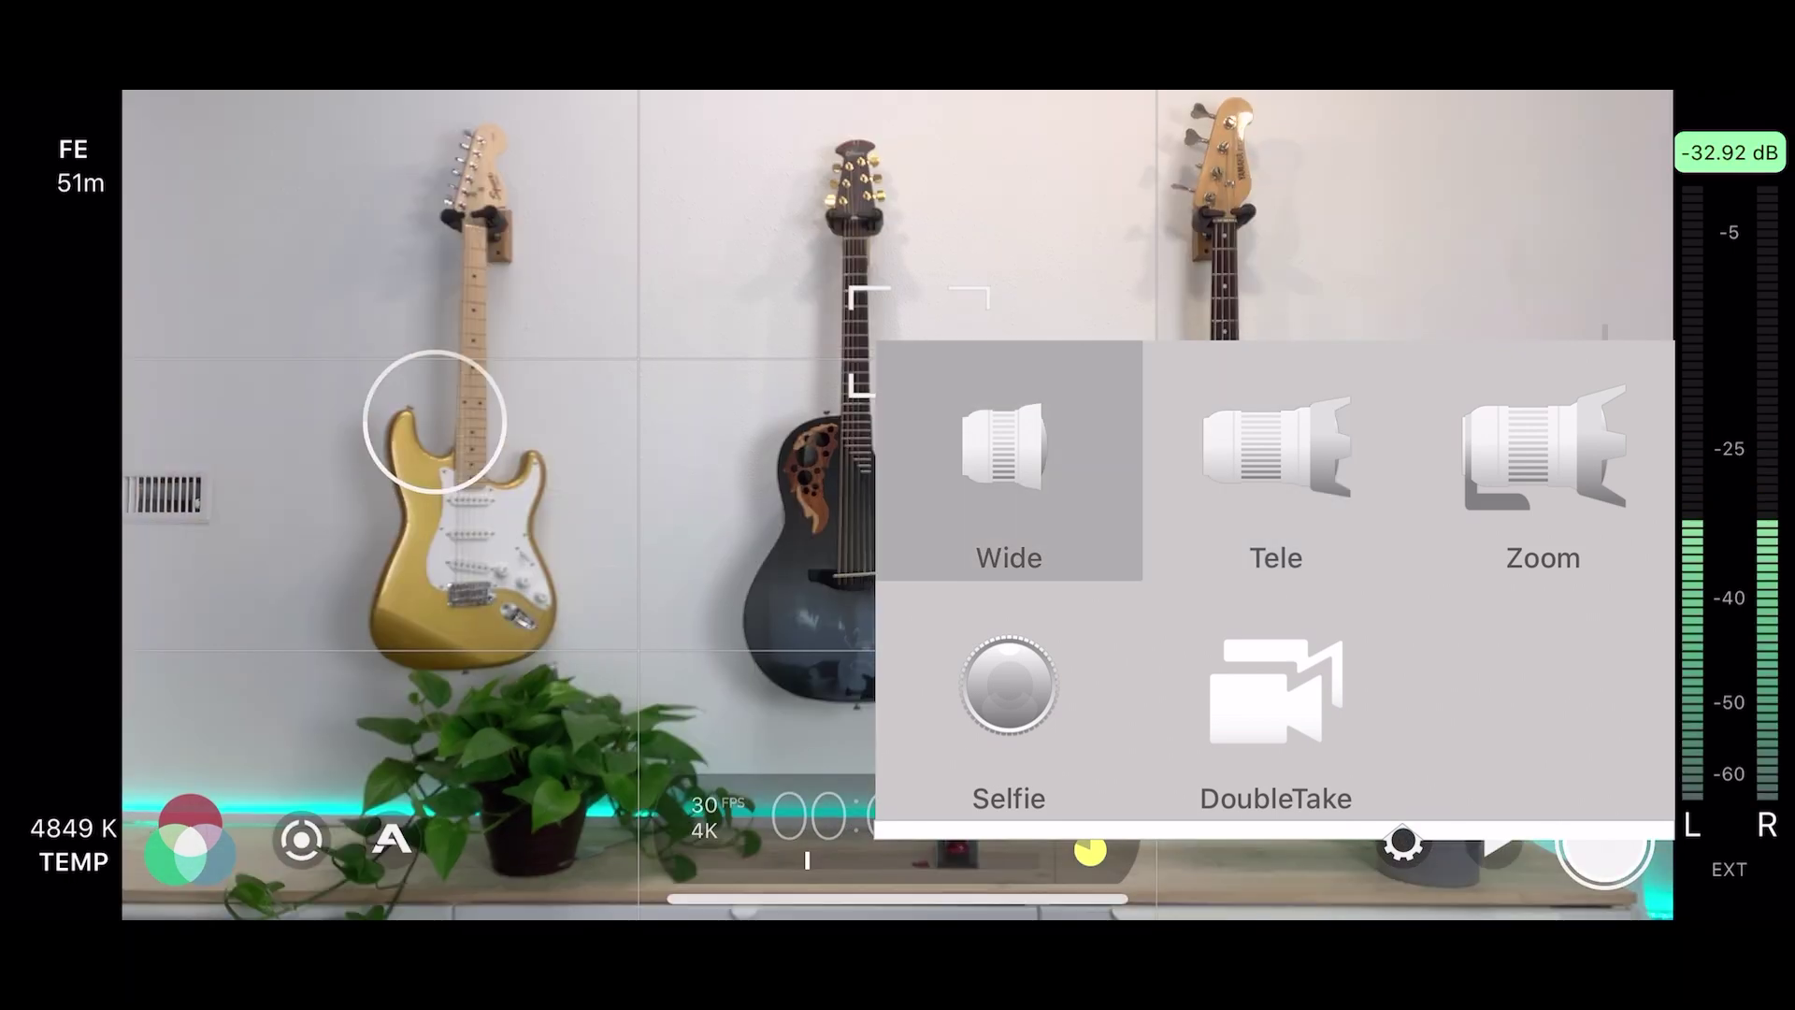
left_click(953, 417)
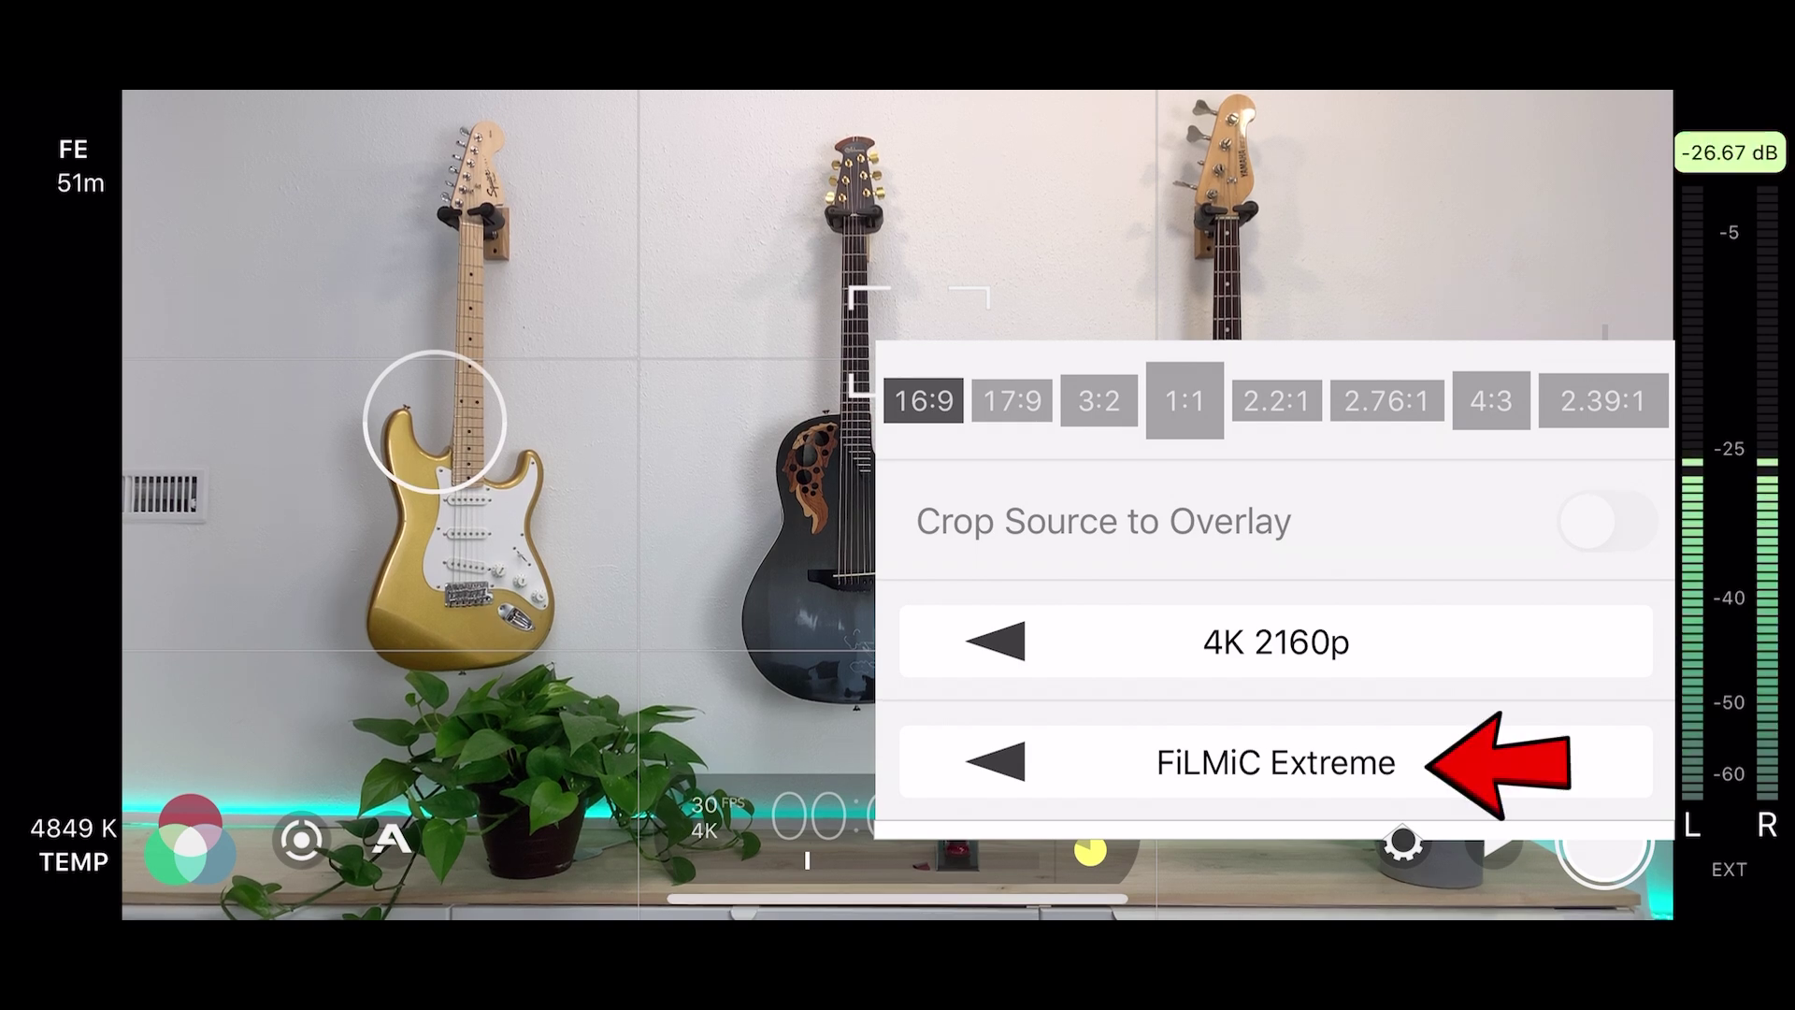
Step: Cycle the encoding between FiLMiC Quality and Apple Standard, ending on FiLMiC Quality
left_click(1578, 762)
left_click(1556, 762)
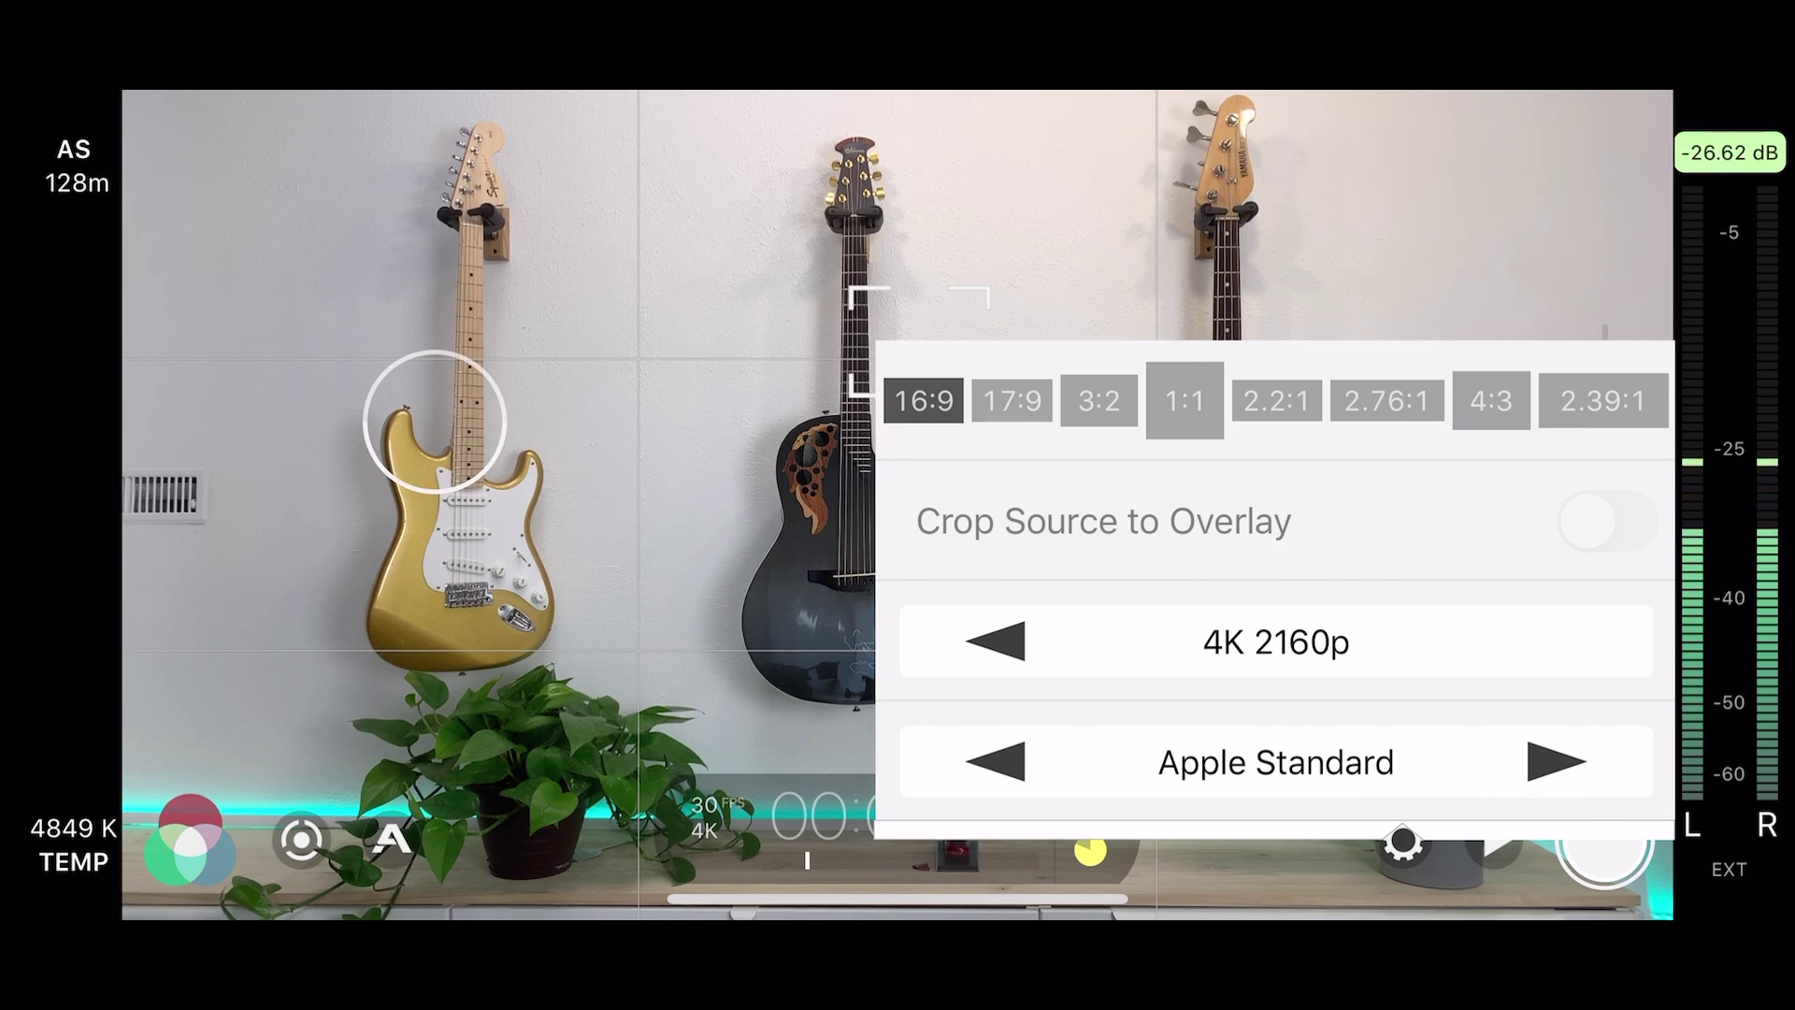
left_click(995, 762)
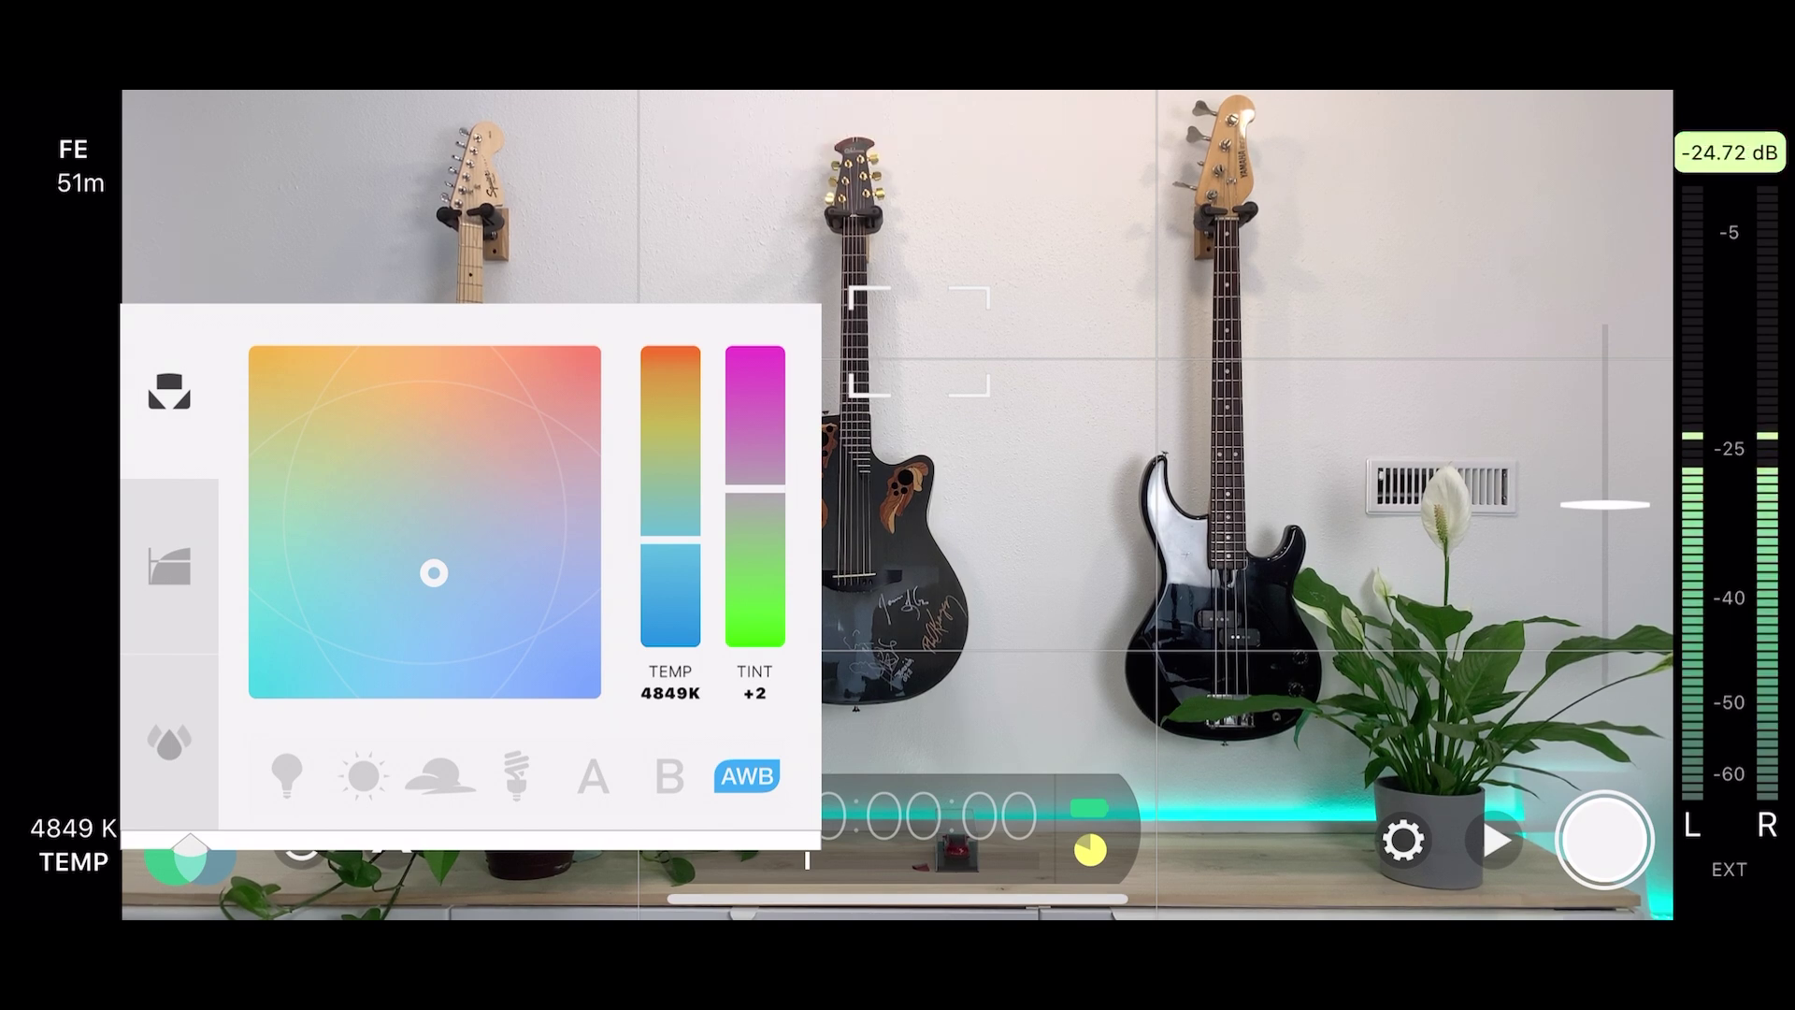
Step: Warm the white balance, auto-measure it with AWB, and lock it at 4890K
mouse_move(434, 555)
left_mouse_down()
mouse_move(433, 435)
mouse_move(433, 521)
mouse_move(321, 517)
mouse_move(517, 517)
mouse_move(416, 517)
mouse_move(444, 517)
left_mouse_up()
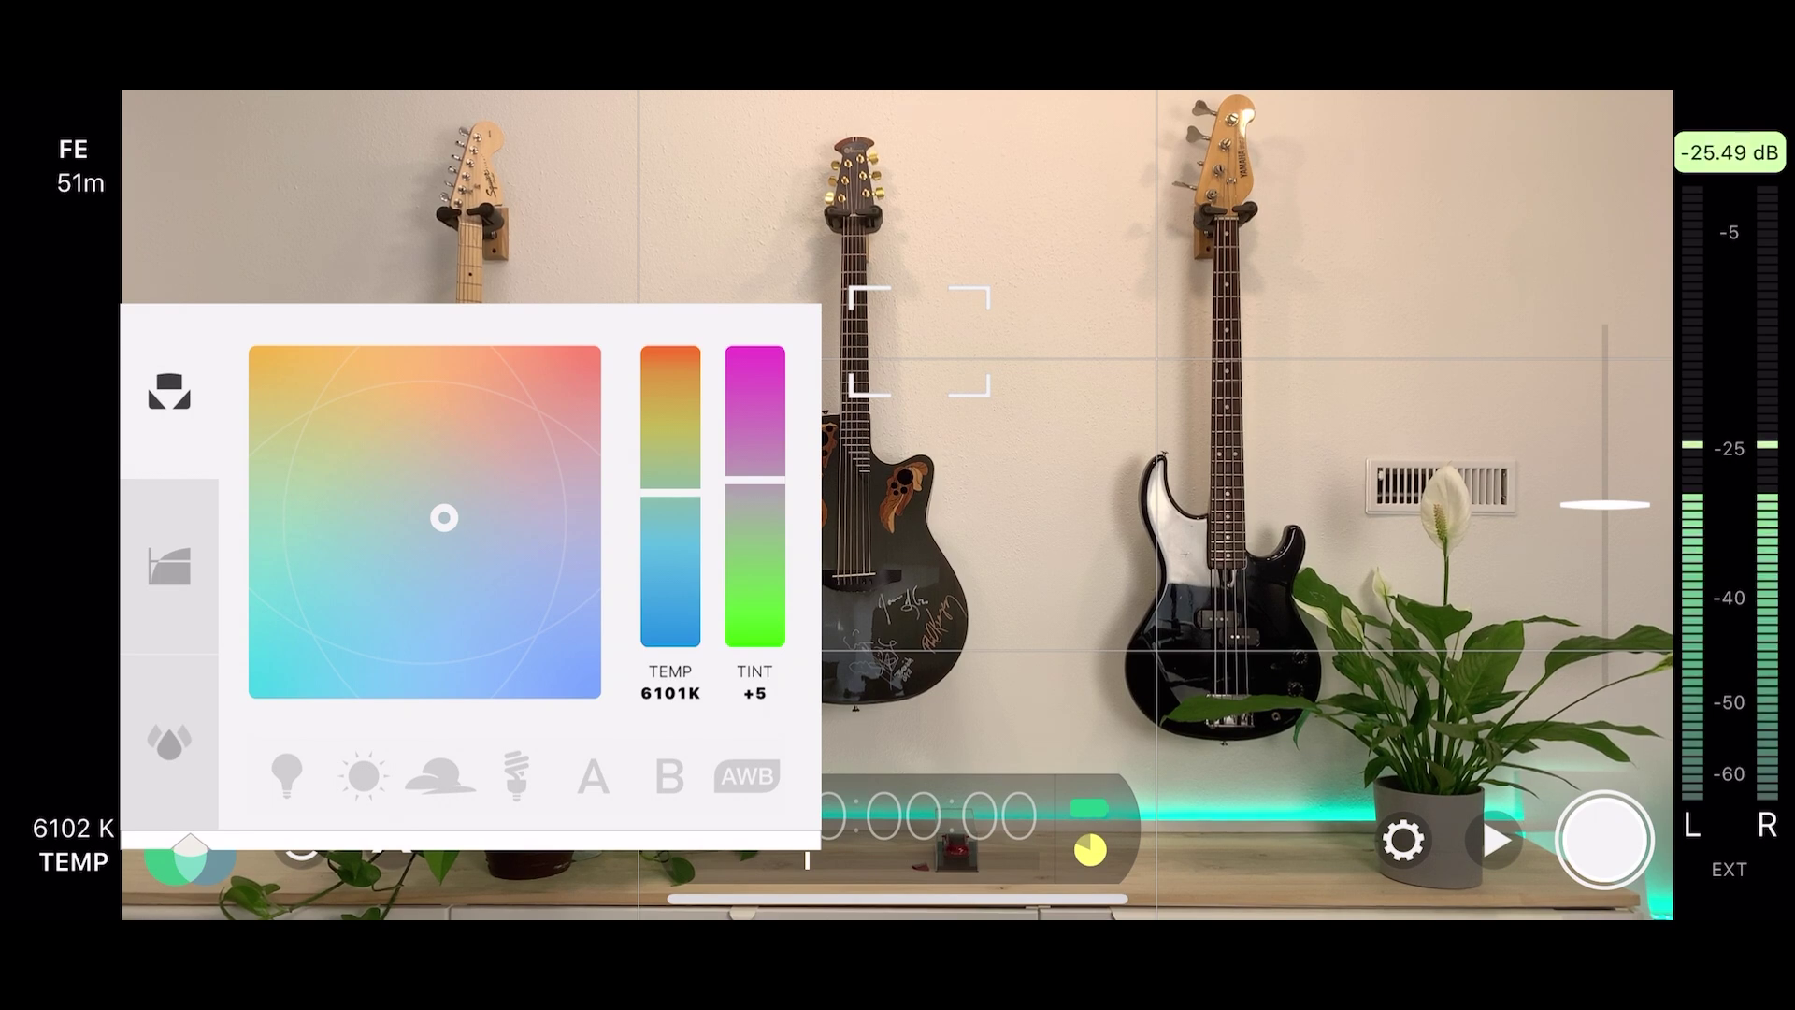
left_click(747, 776)
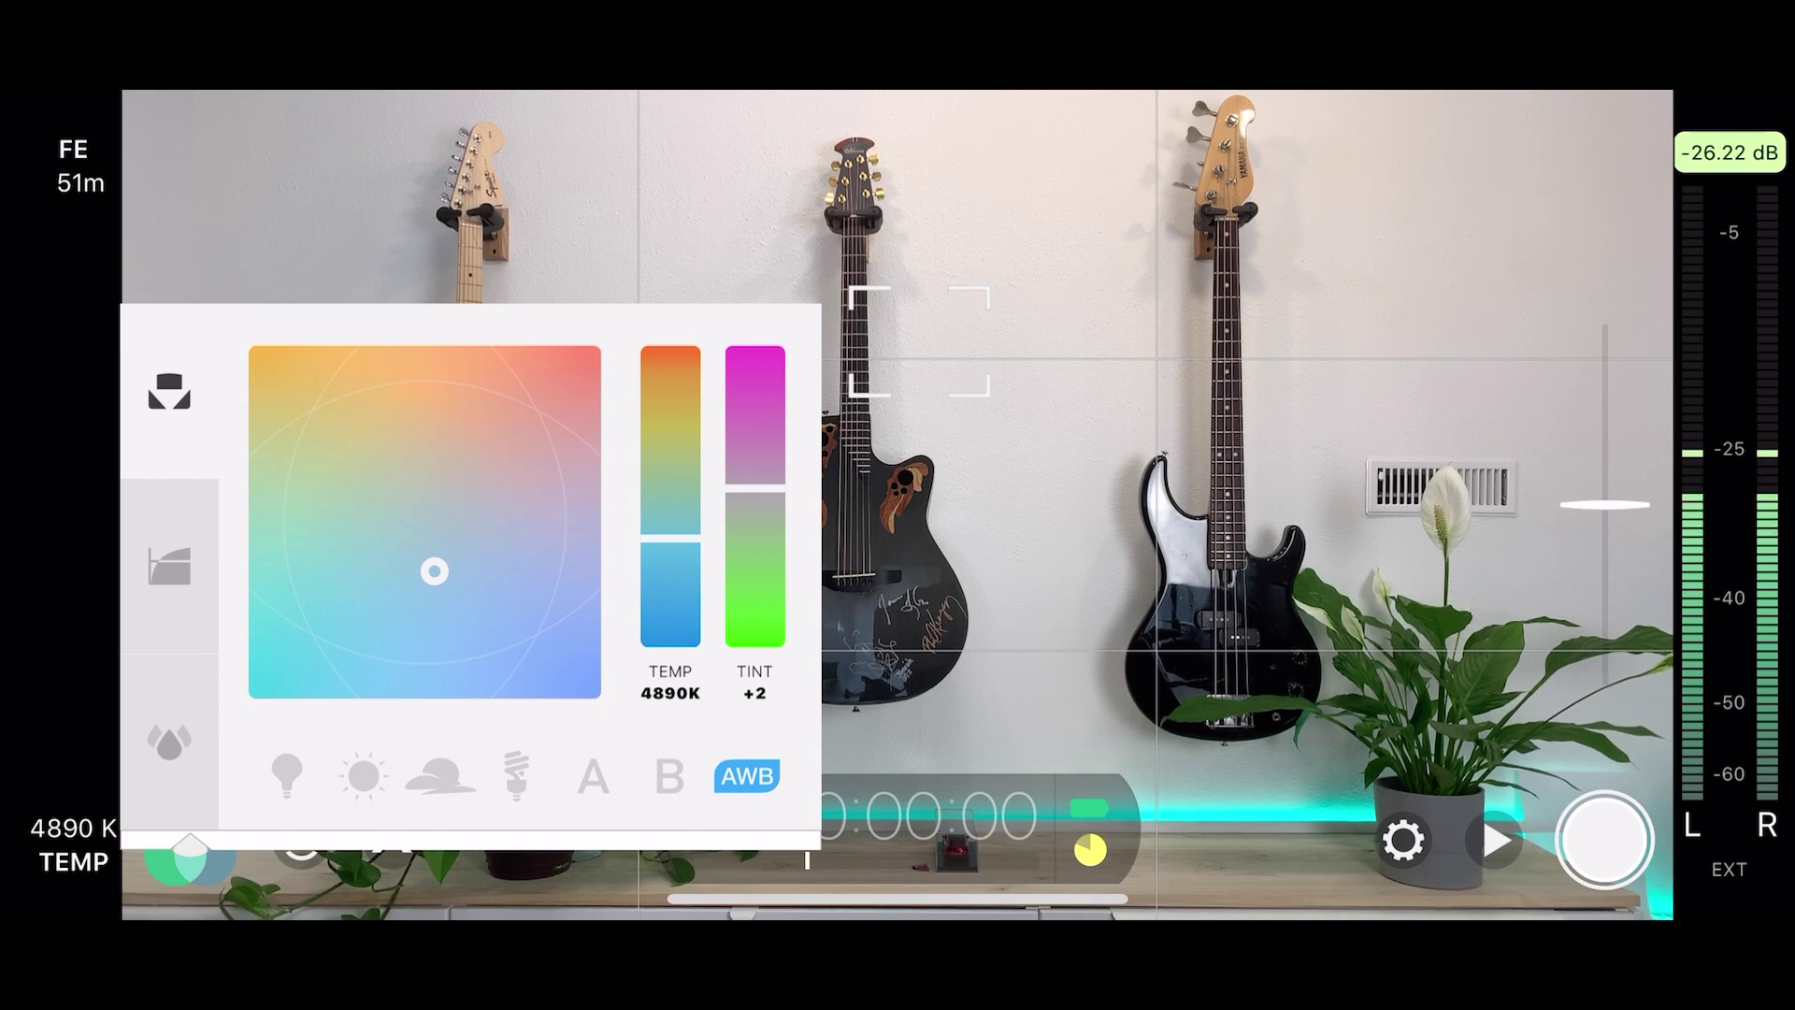
left_click(747, 776)
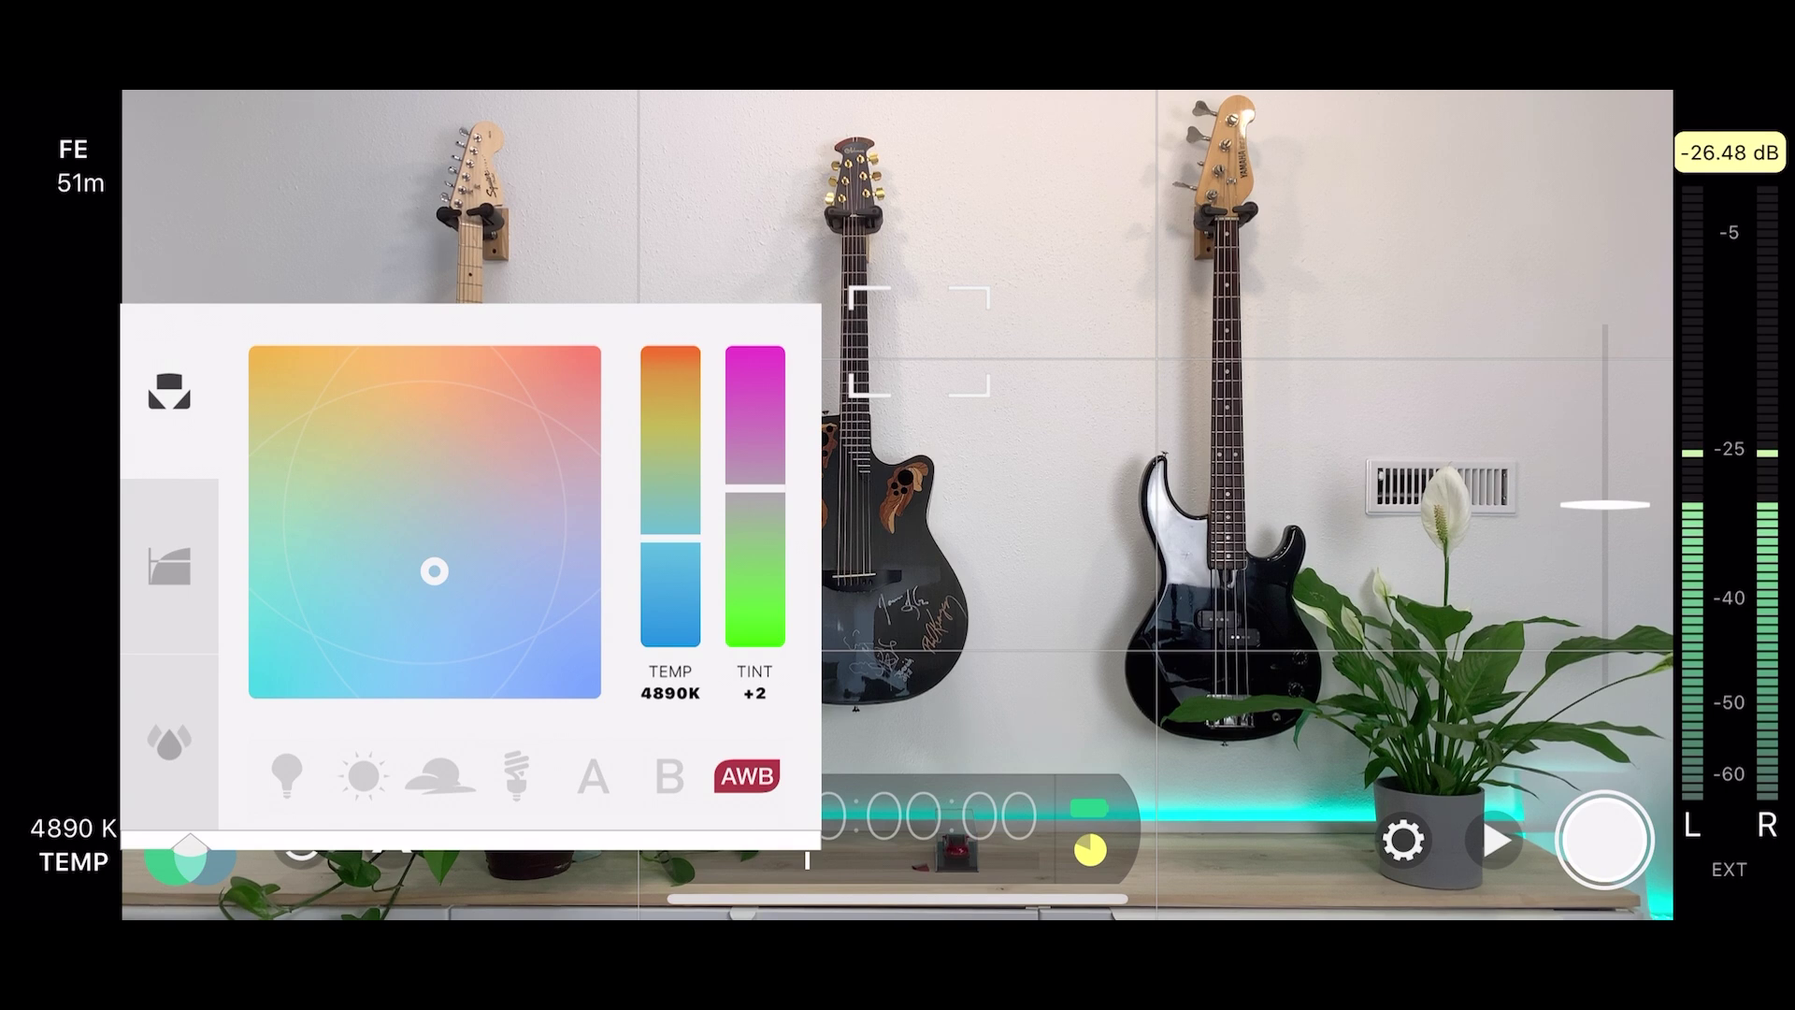
left_click(169, 566)
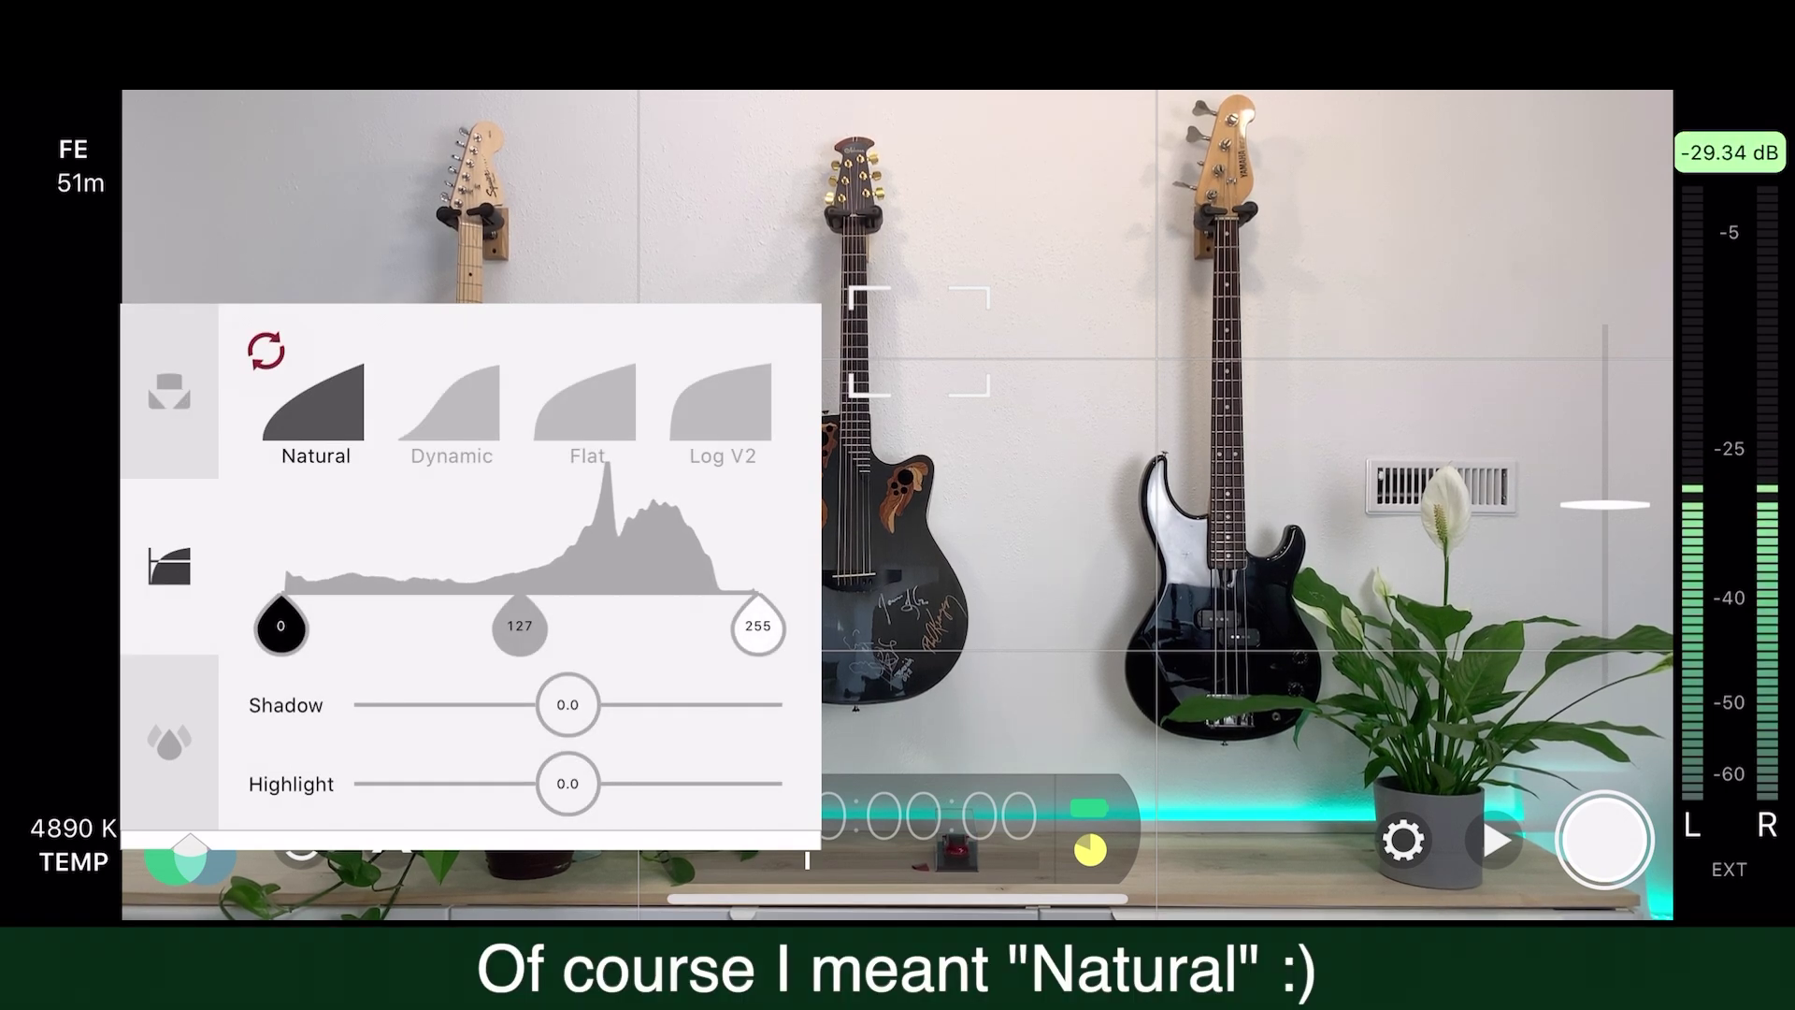
Step: Compare the Natural and Log V2 gamma curves, leaving Log V2 selected
left_click(721, 402)
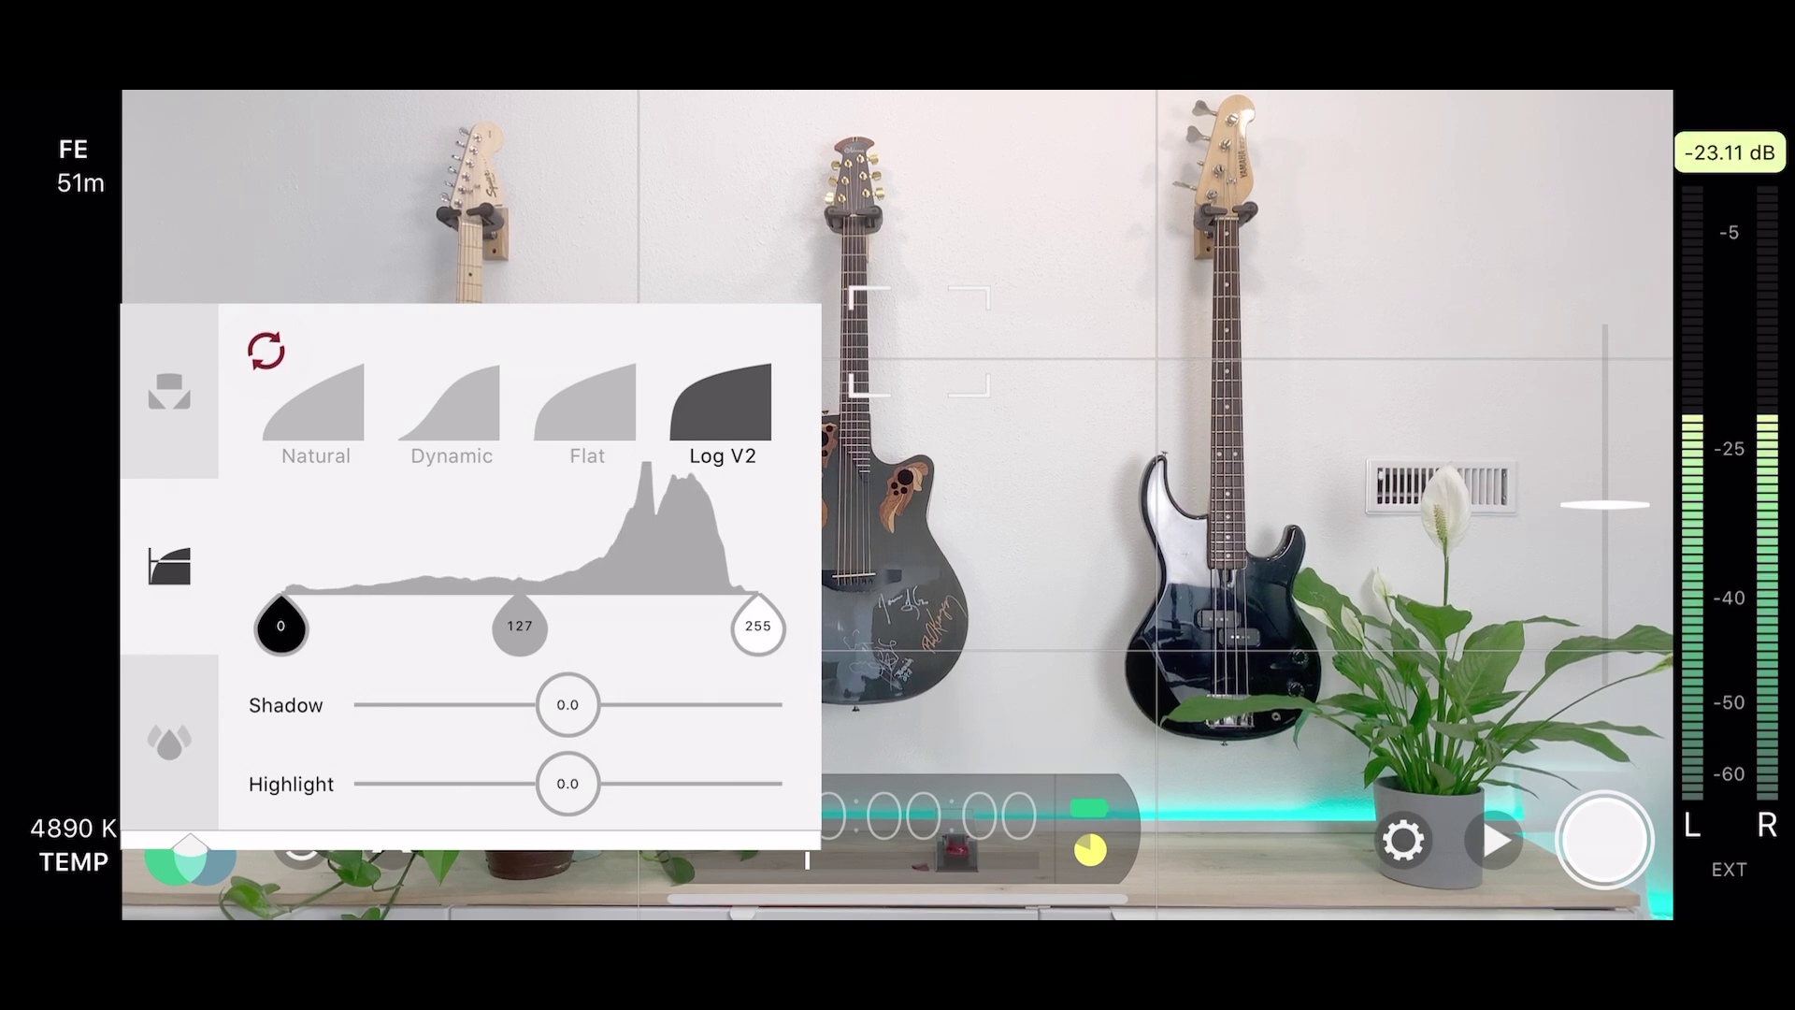
left_click(313, 402)
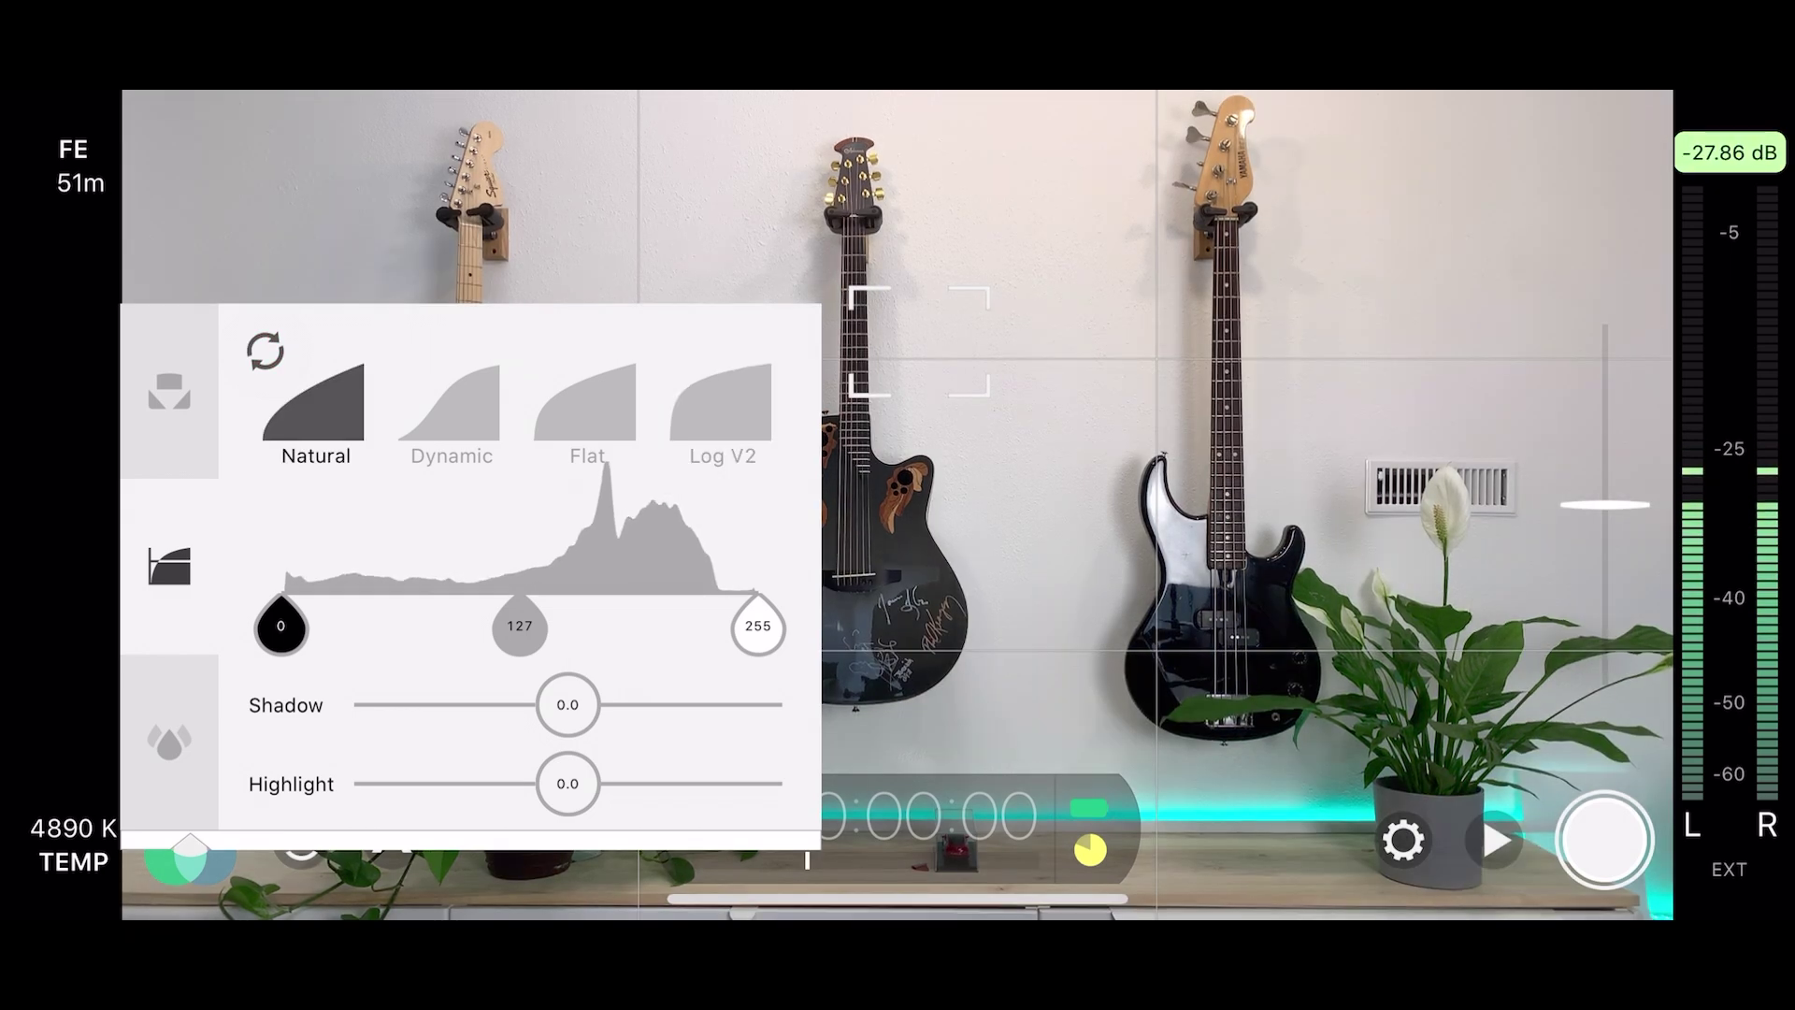
left_click(719, 402)
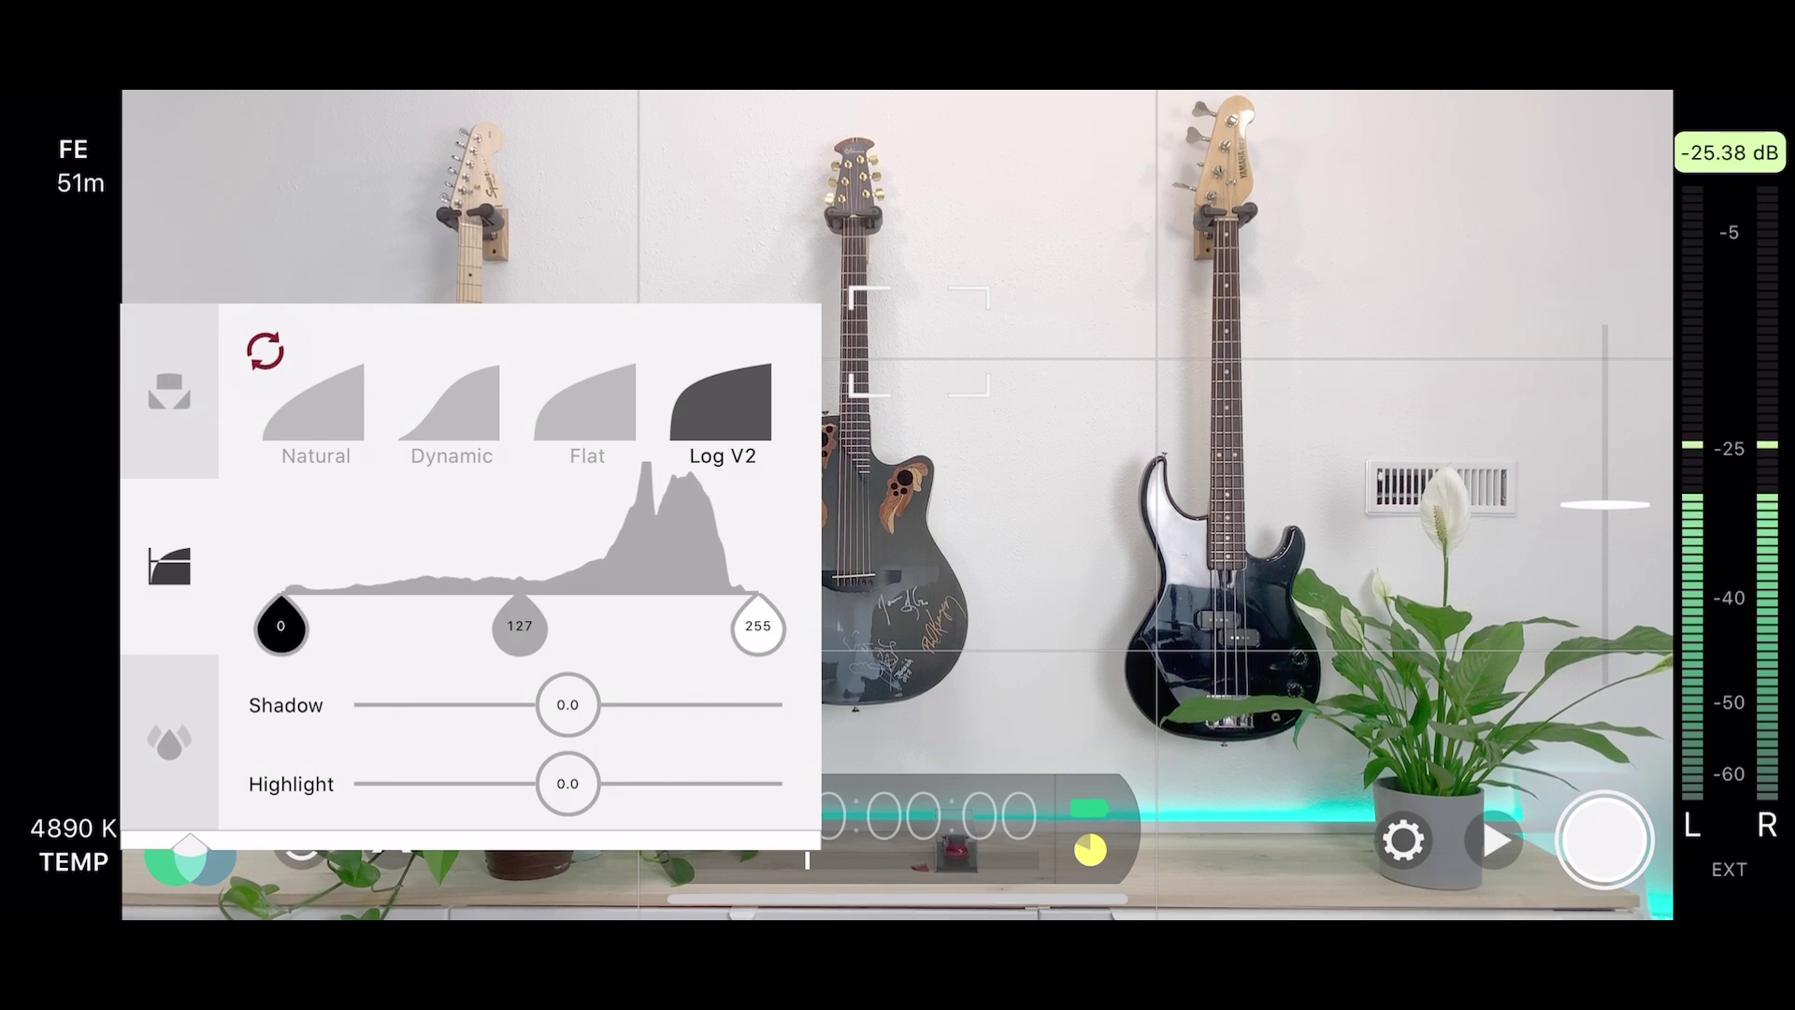
left_click(313, 401)
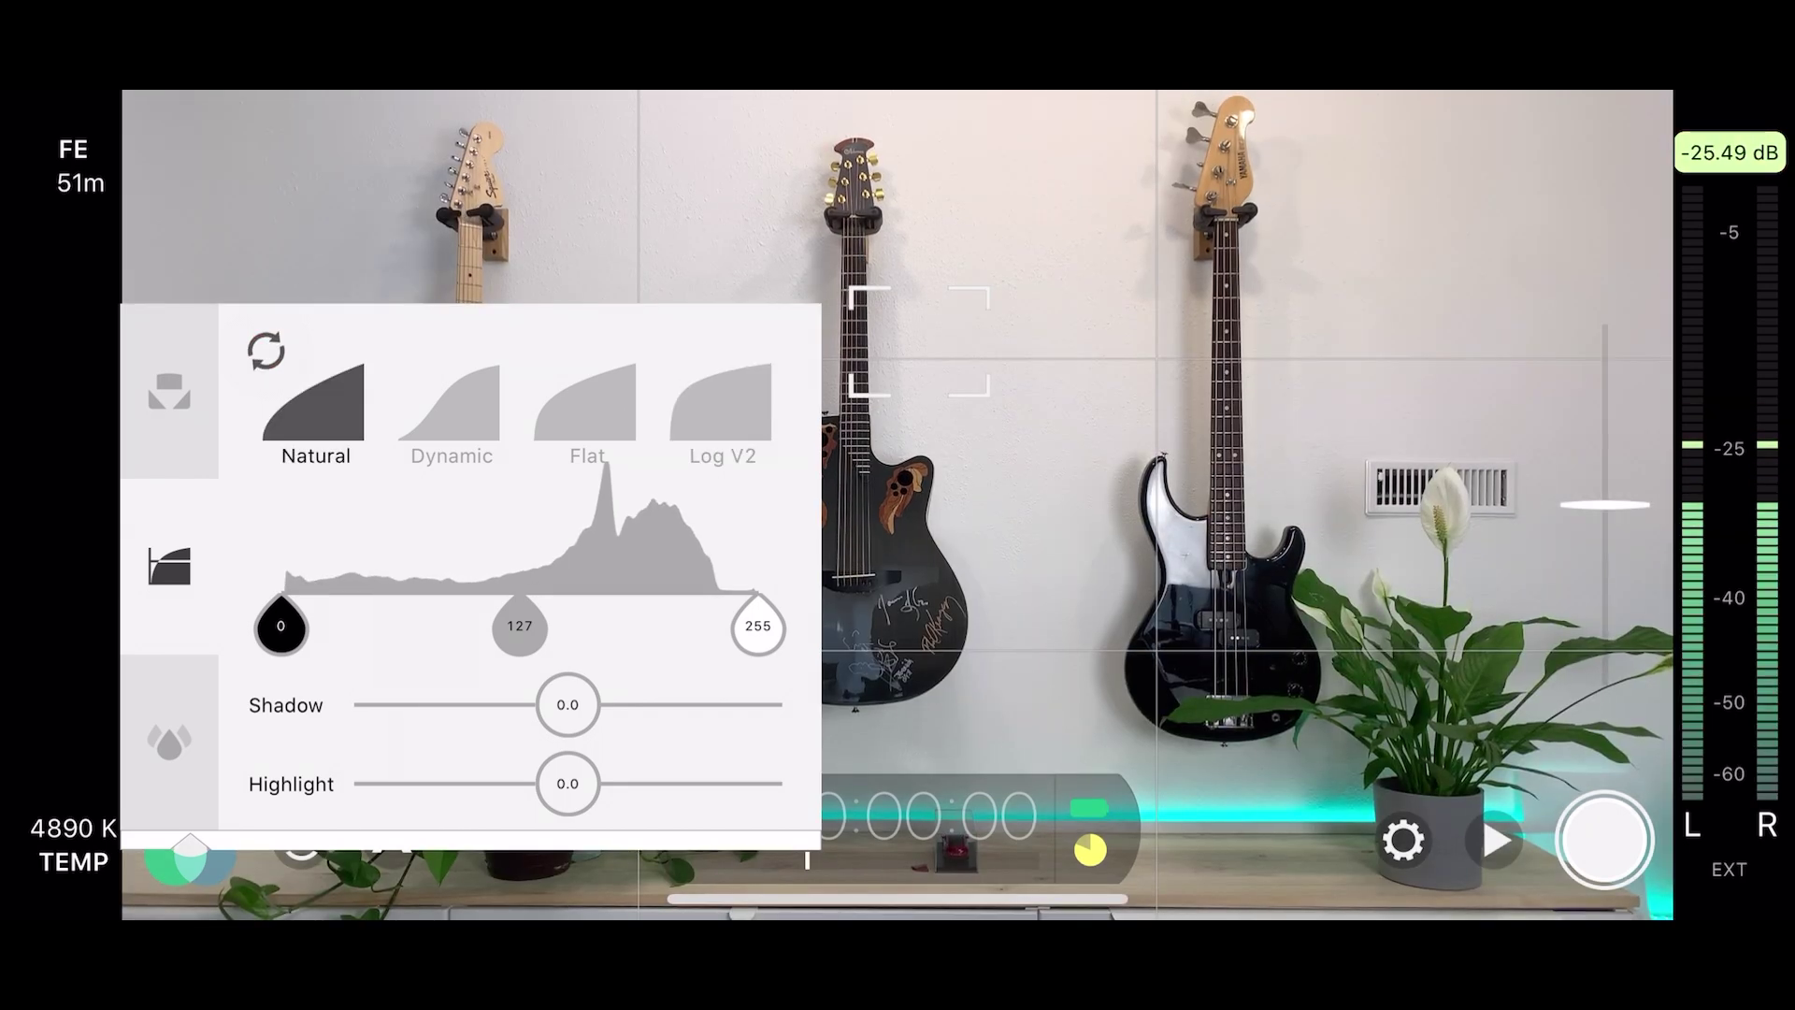
left_click(720, 402)
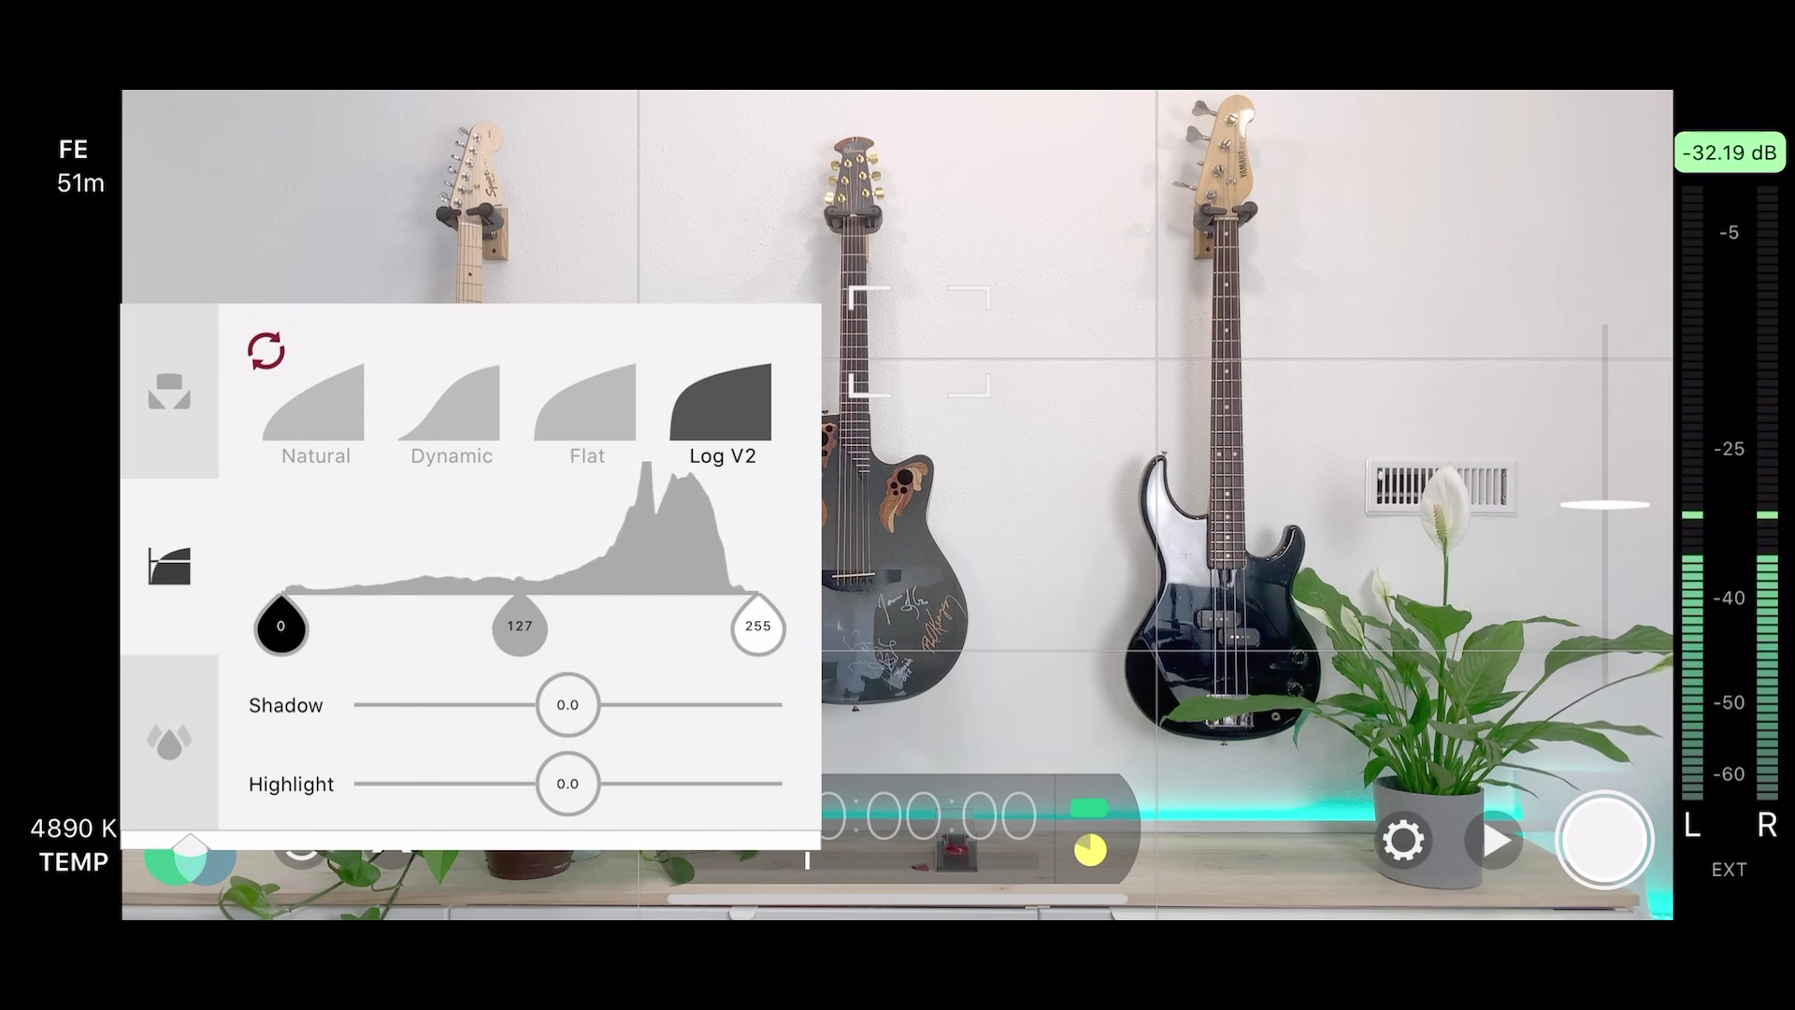
left_click(432, 413)
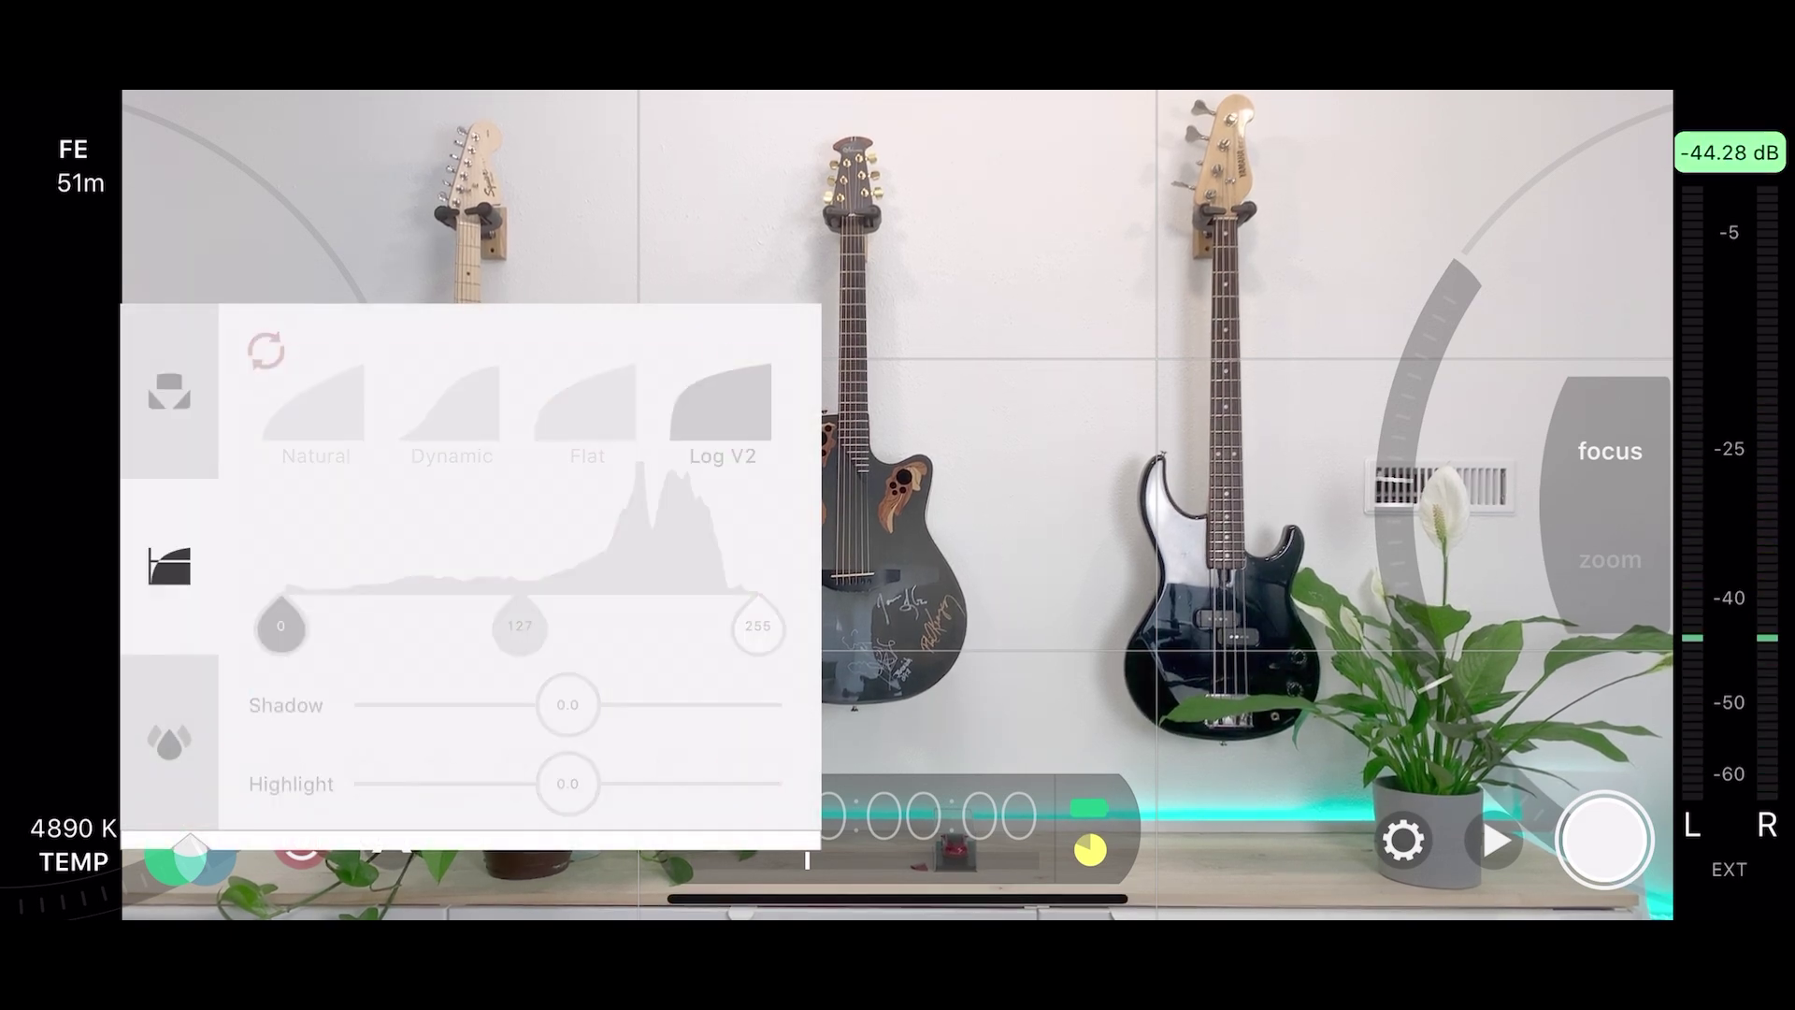
Step: Confirm Log V2 in the gamma tab and start recording the clip
left_click(169, 564)
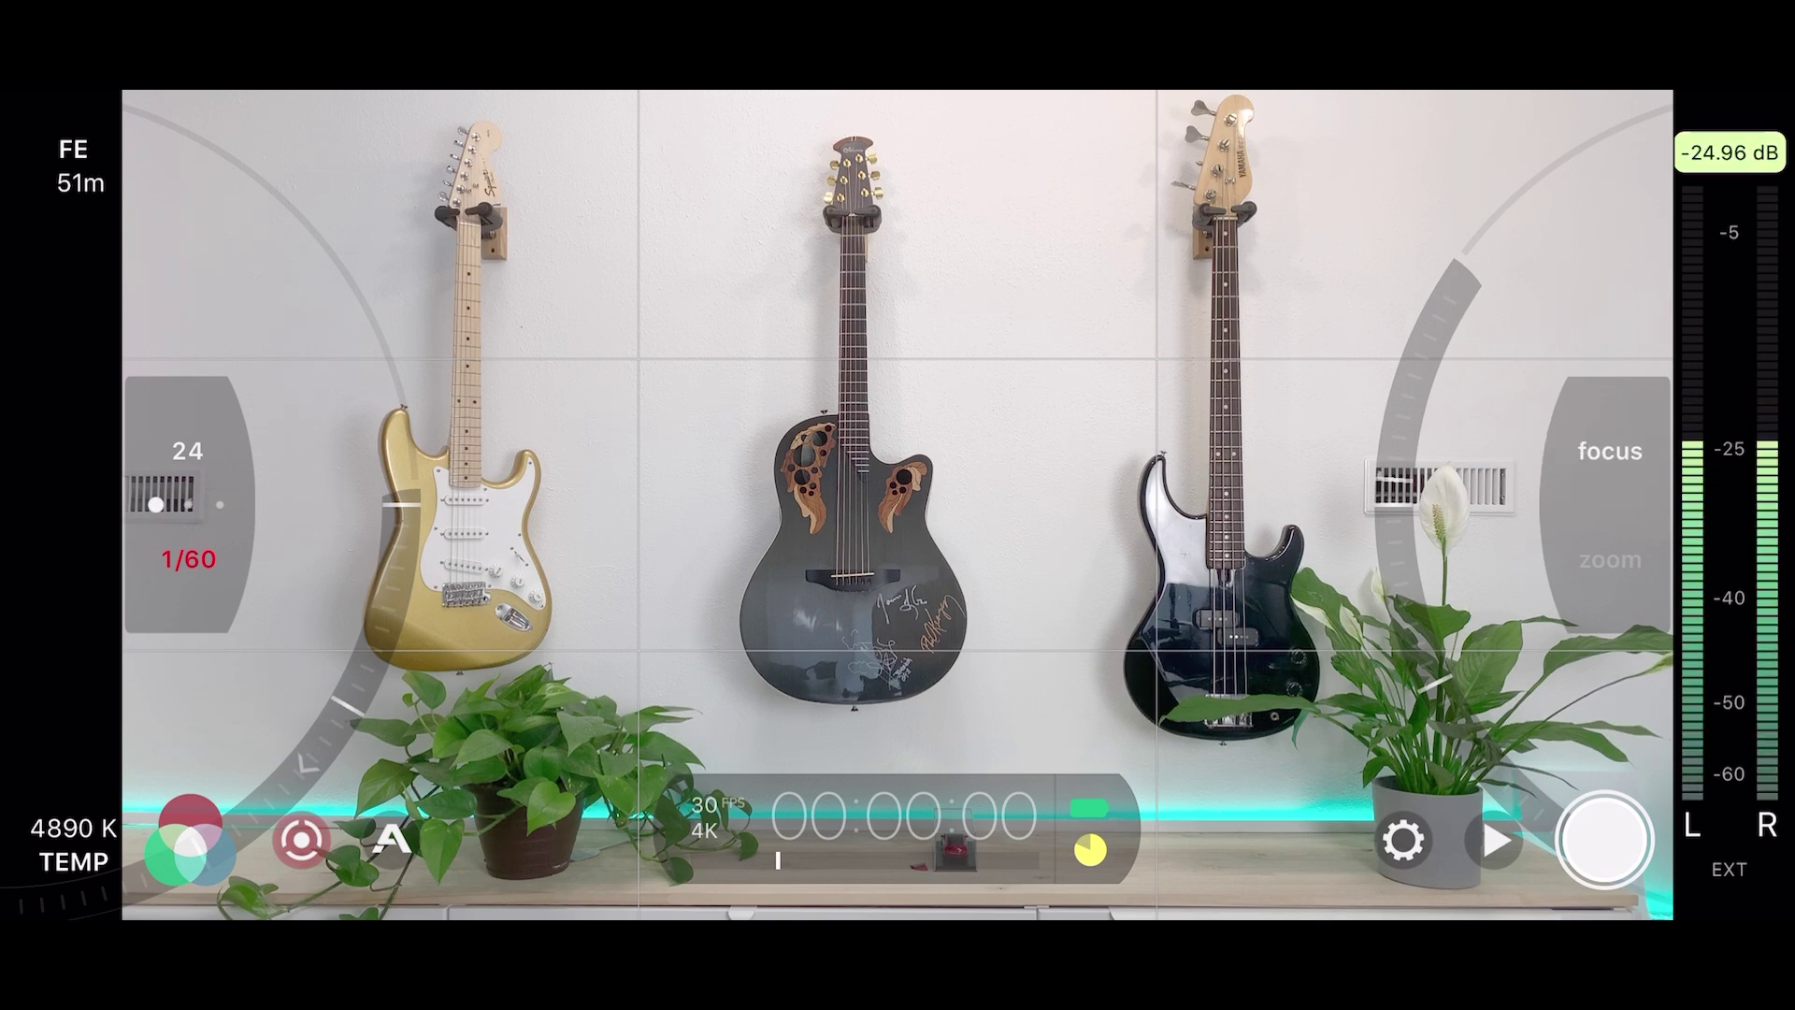
left_click(1604, 838)
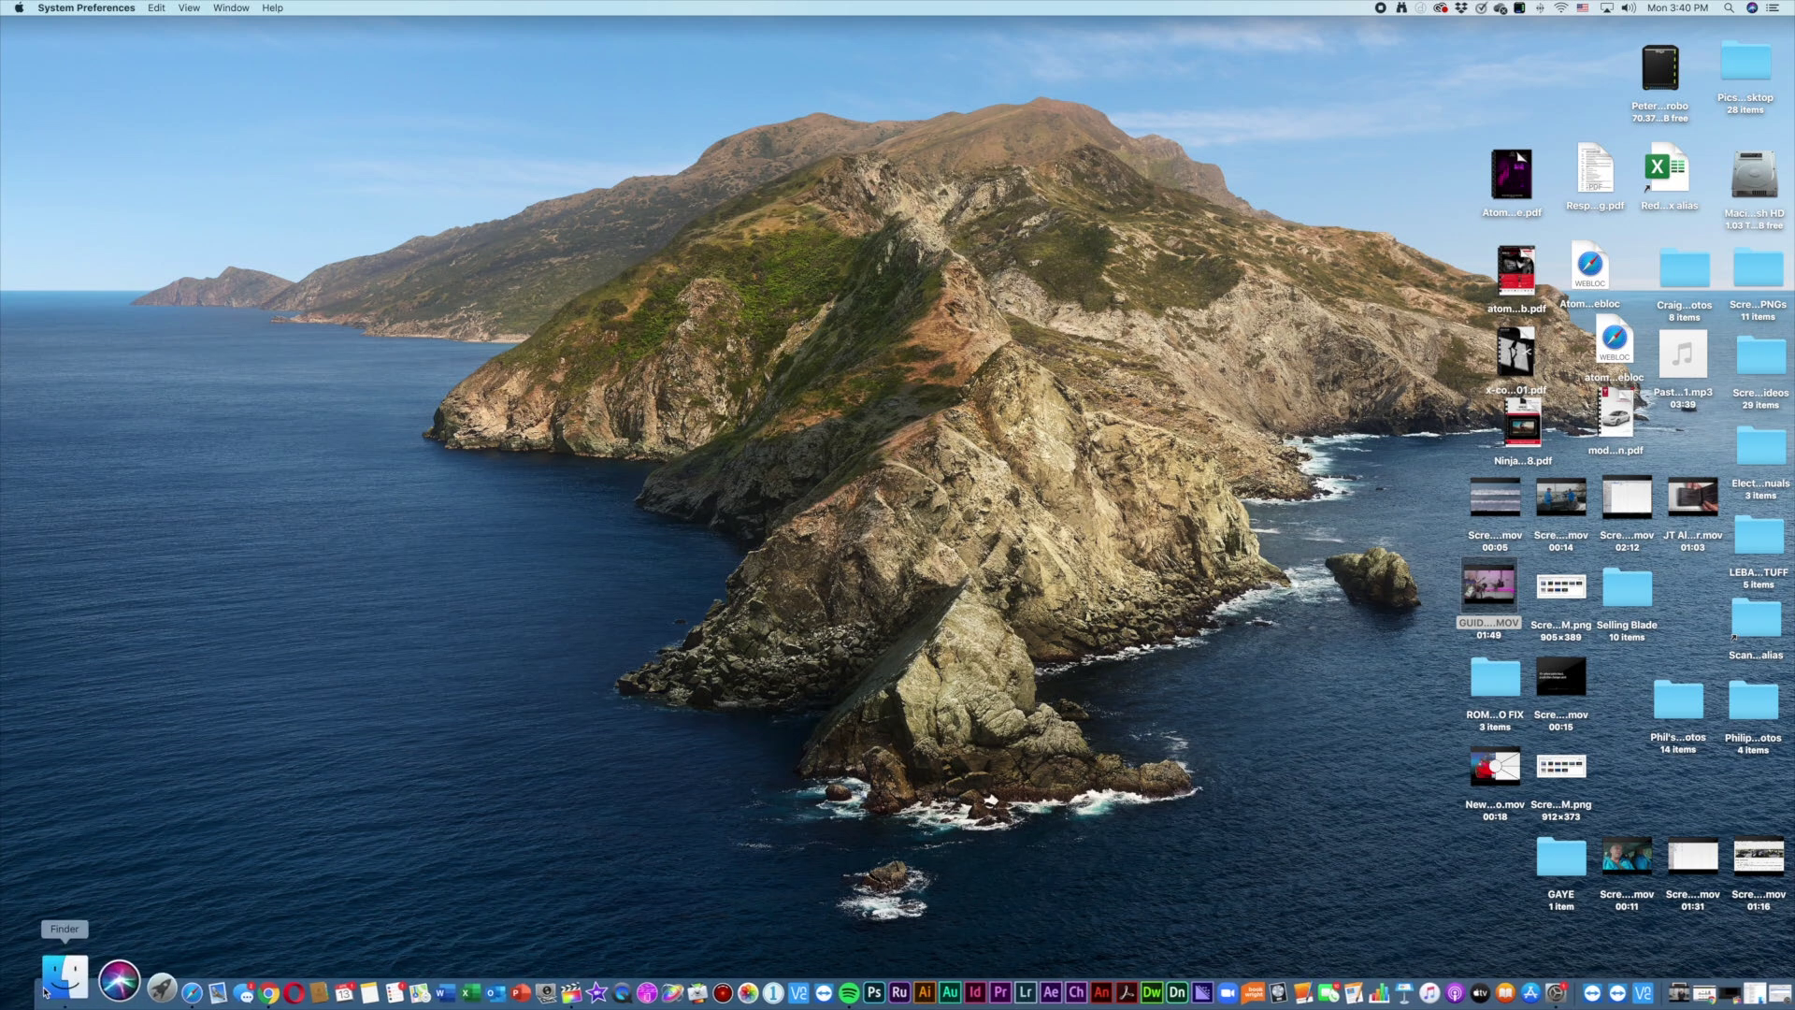
Step: Bring Finder forward, recenter its window, and show the Applications folder
left_click(63, 991)
left_click_drag(1193, 217, 685, 105)
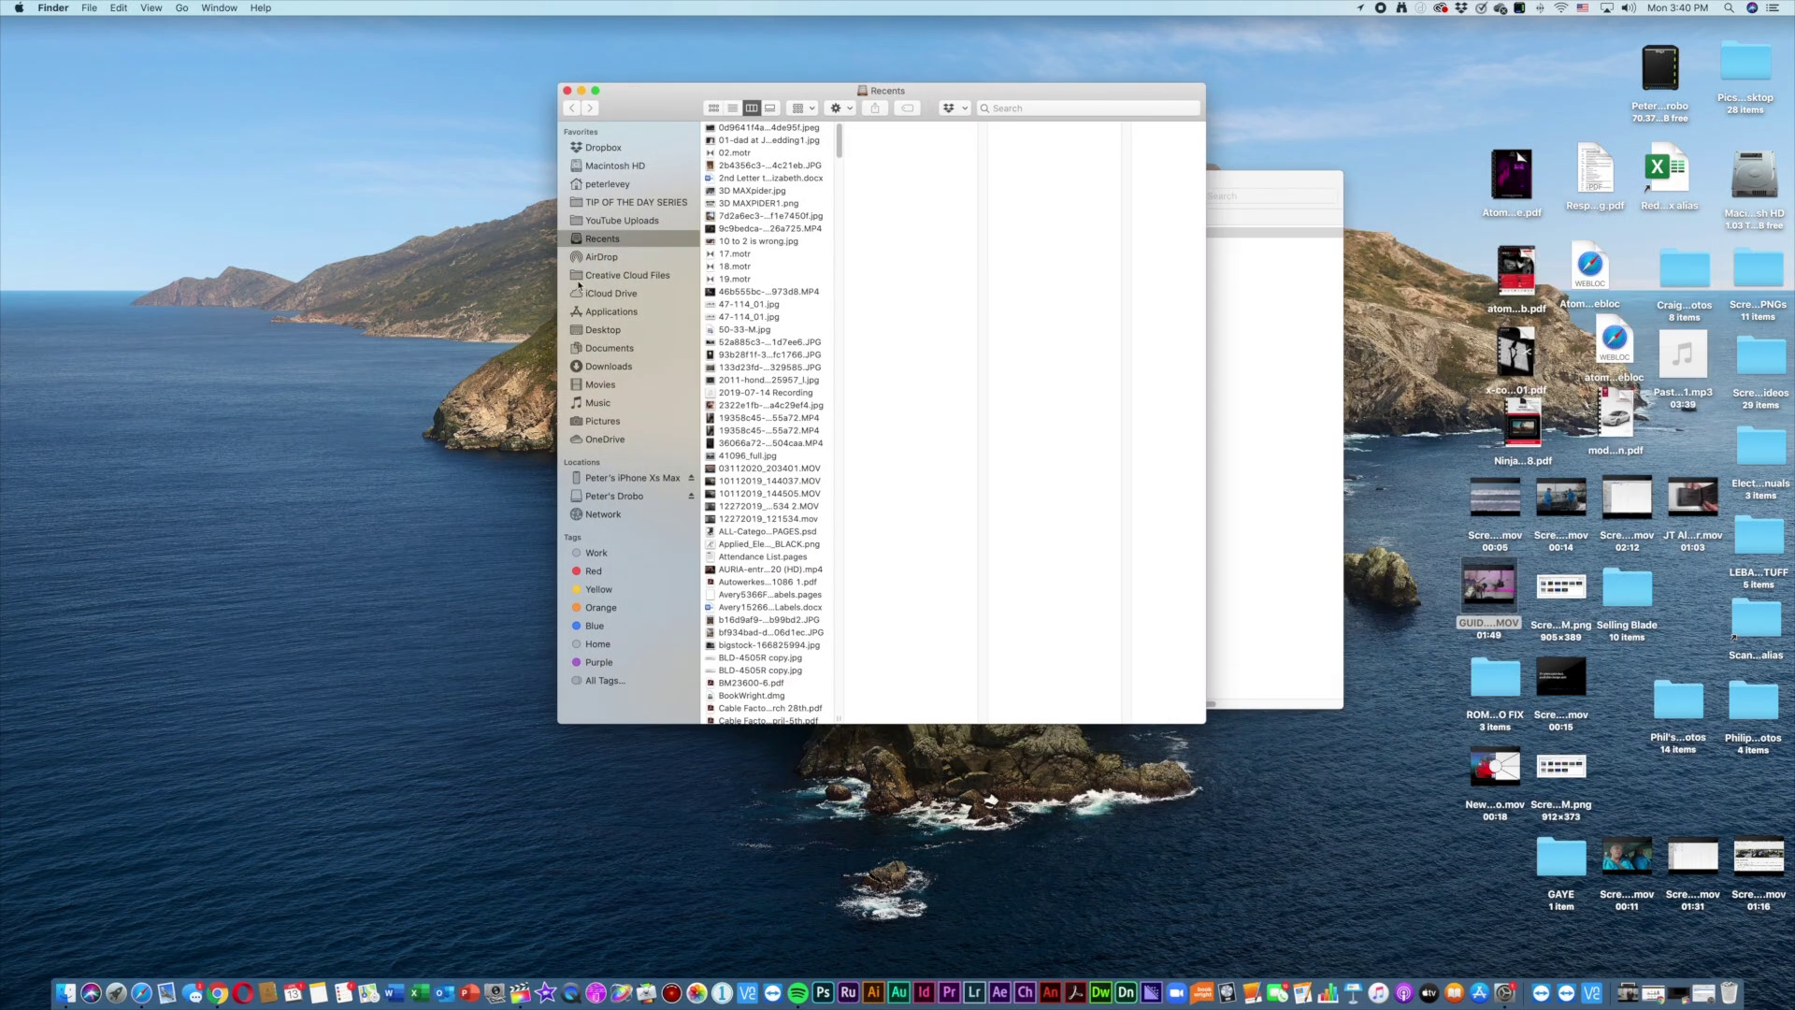
left_click(592, 313)
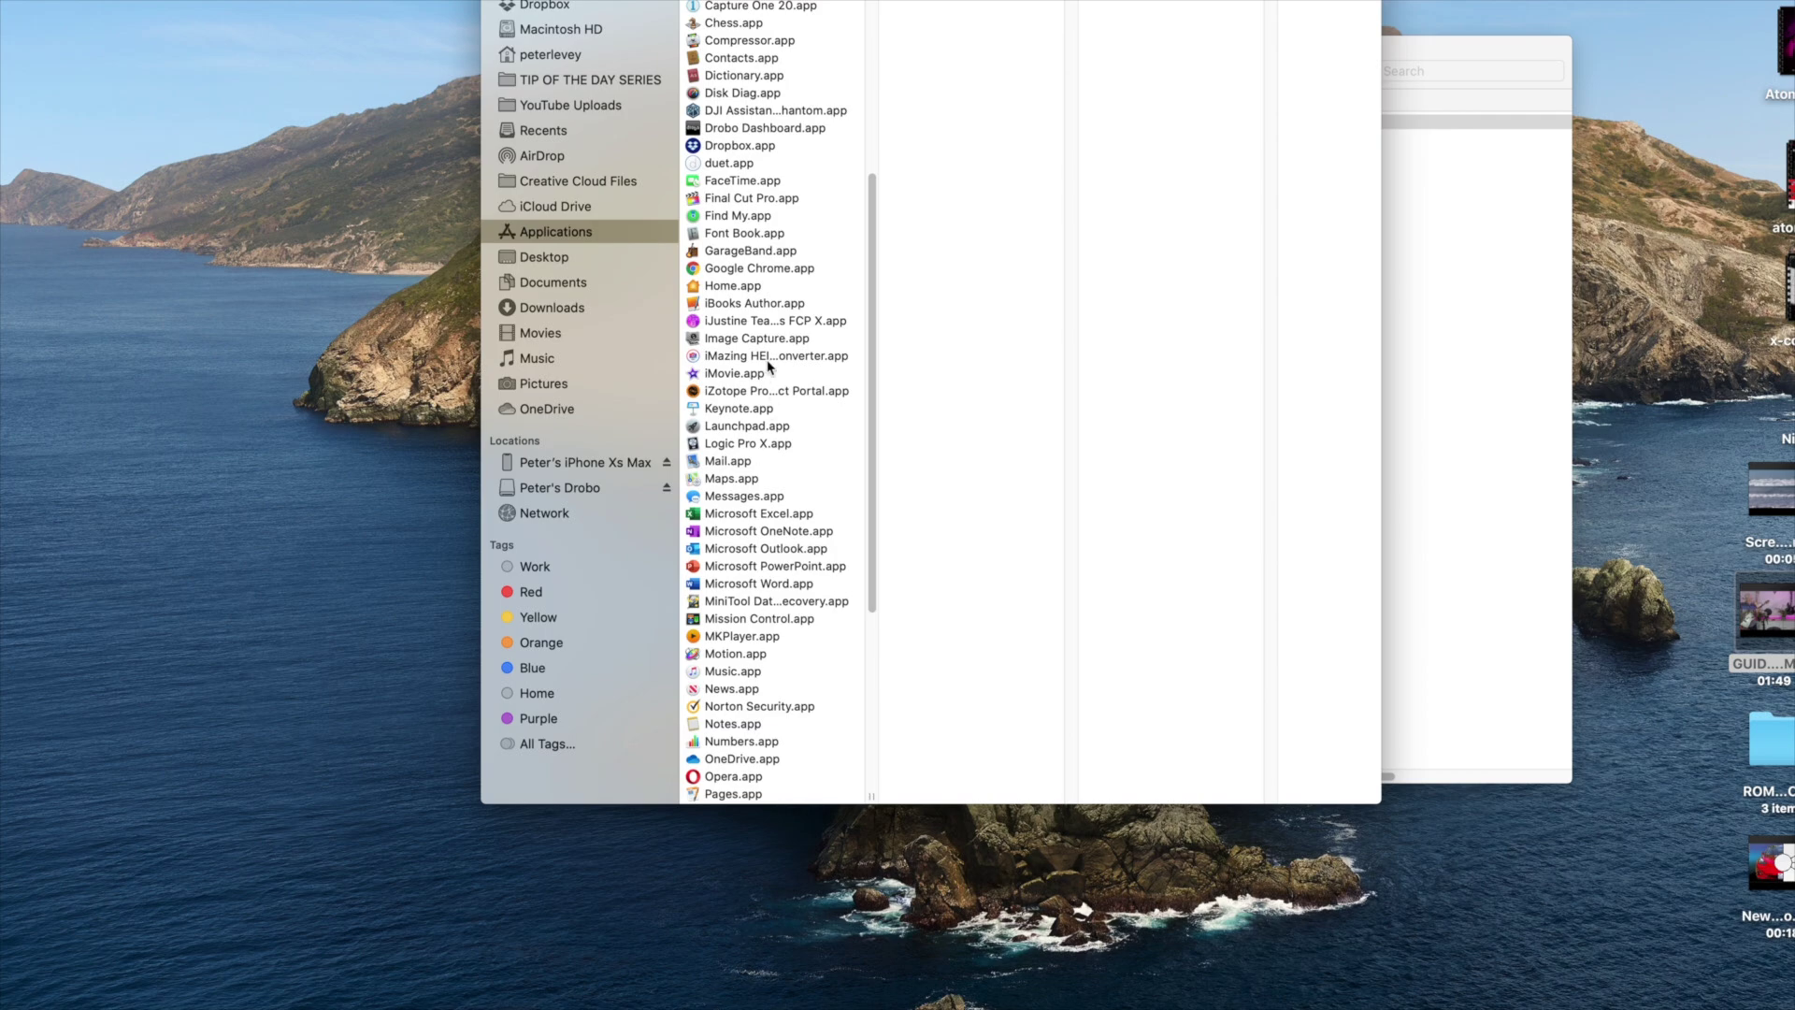
scroll(768, 363, "up", 3)
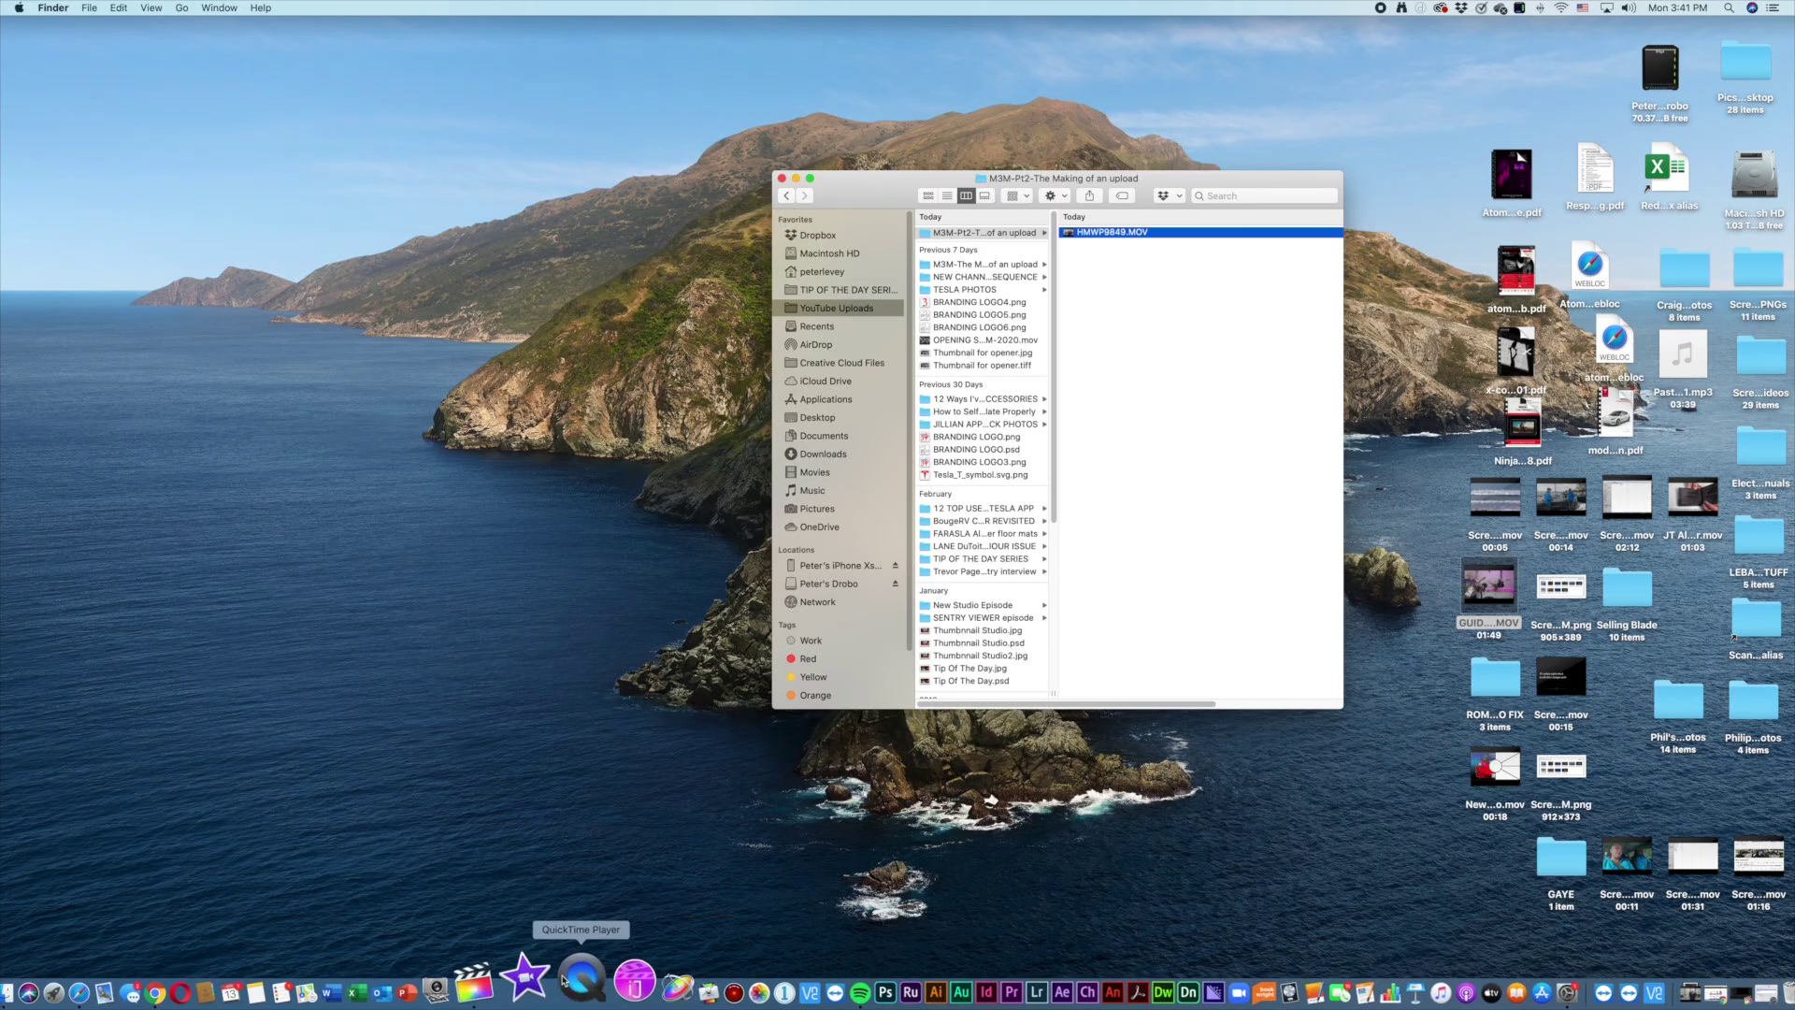
Step: Launch Image Capture and browse the iPhone's HMWP9849.MOV and EZHC1559.MOV clips
left_click(462, 976)
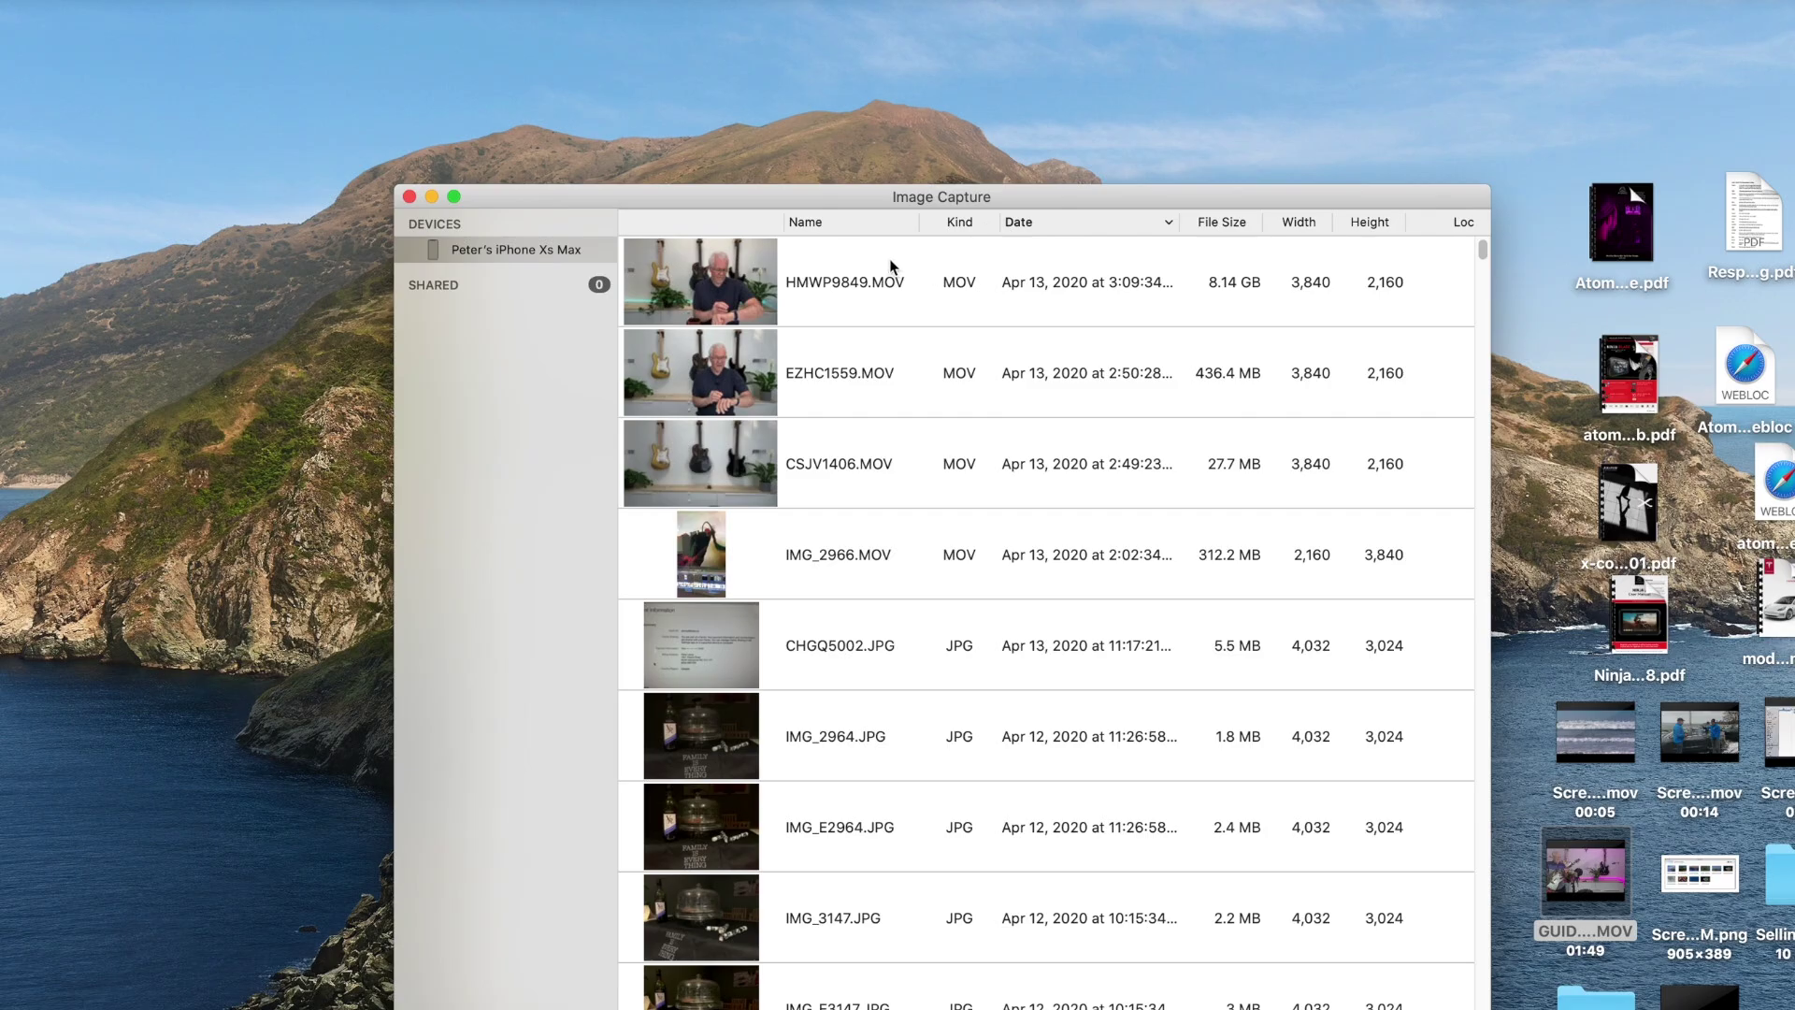
left_click(751, 268)
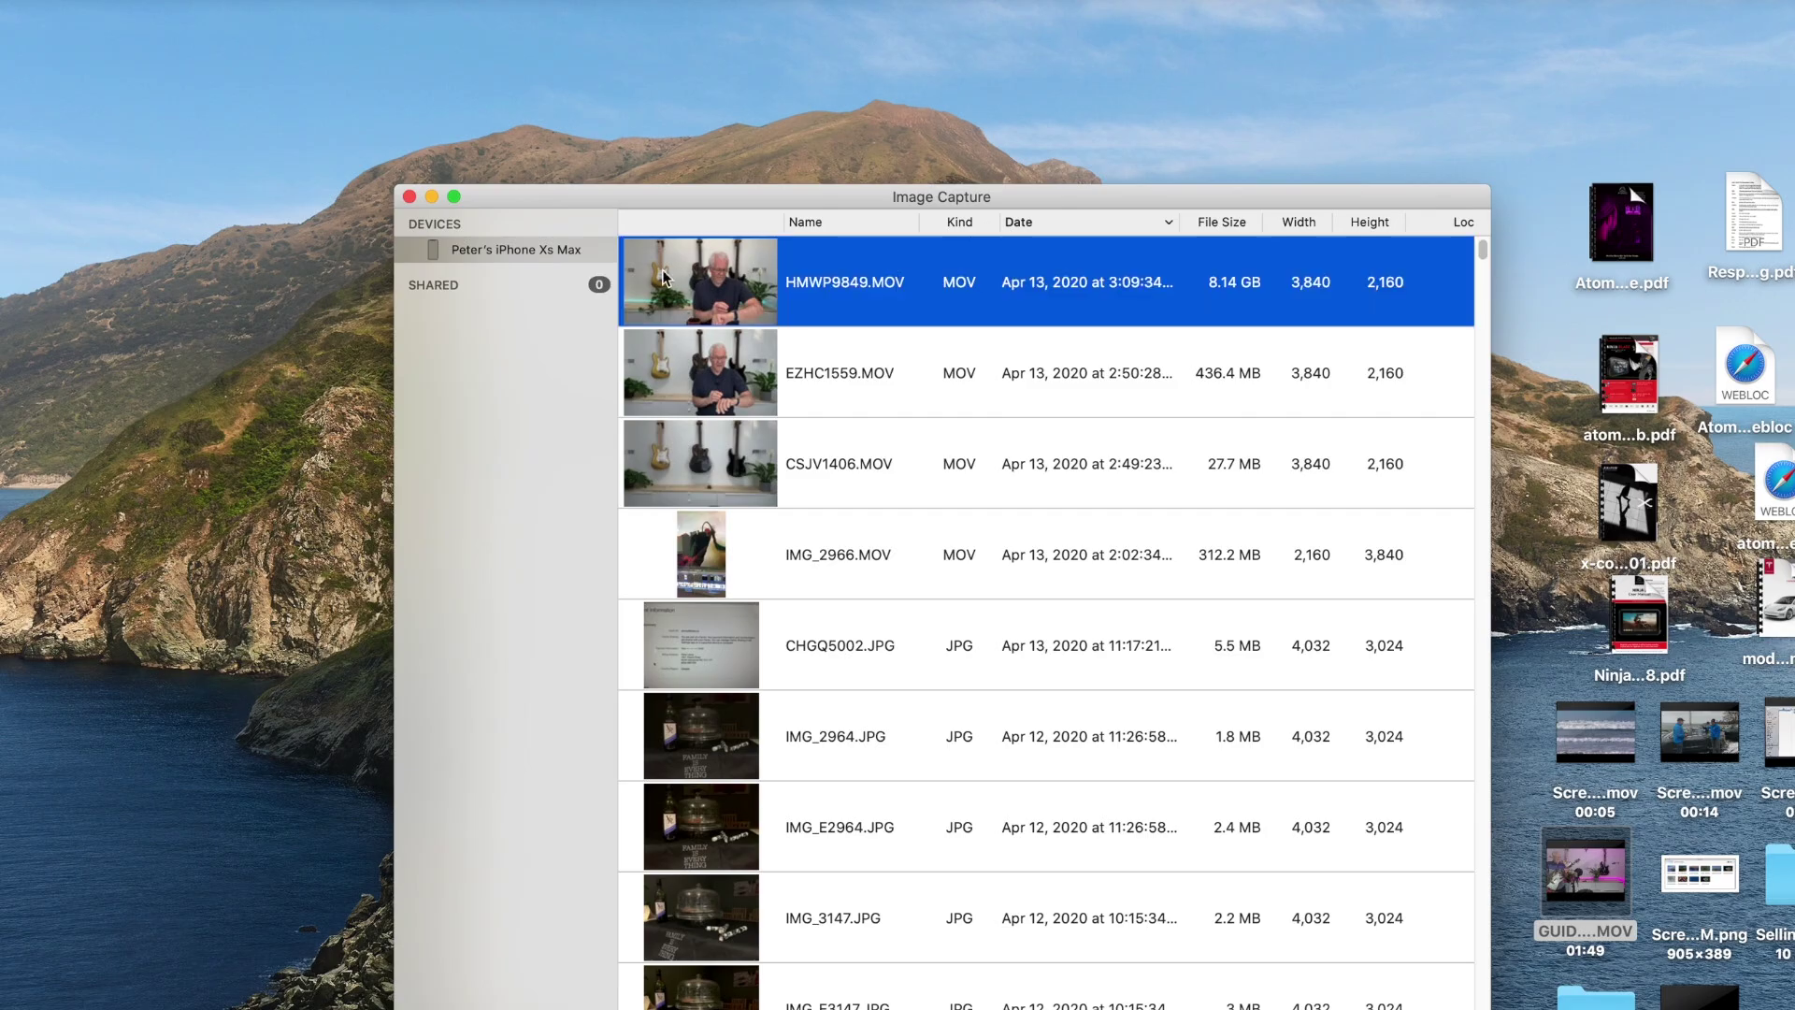
left_click(743, 379)
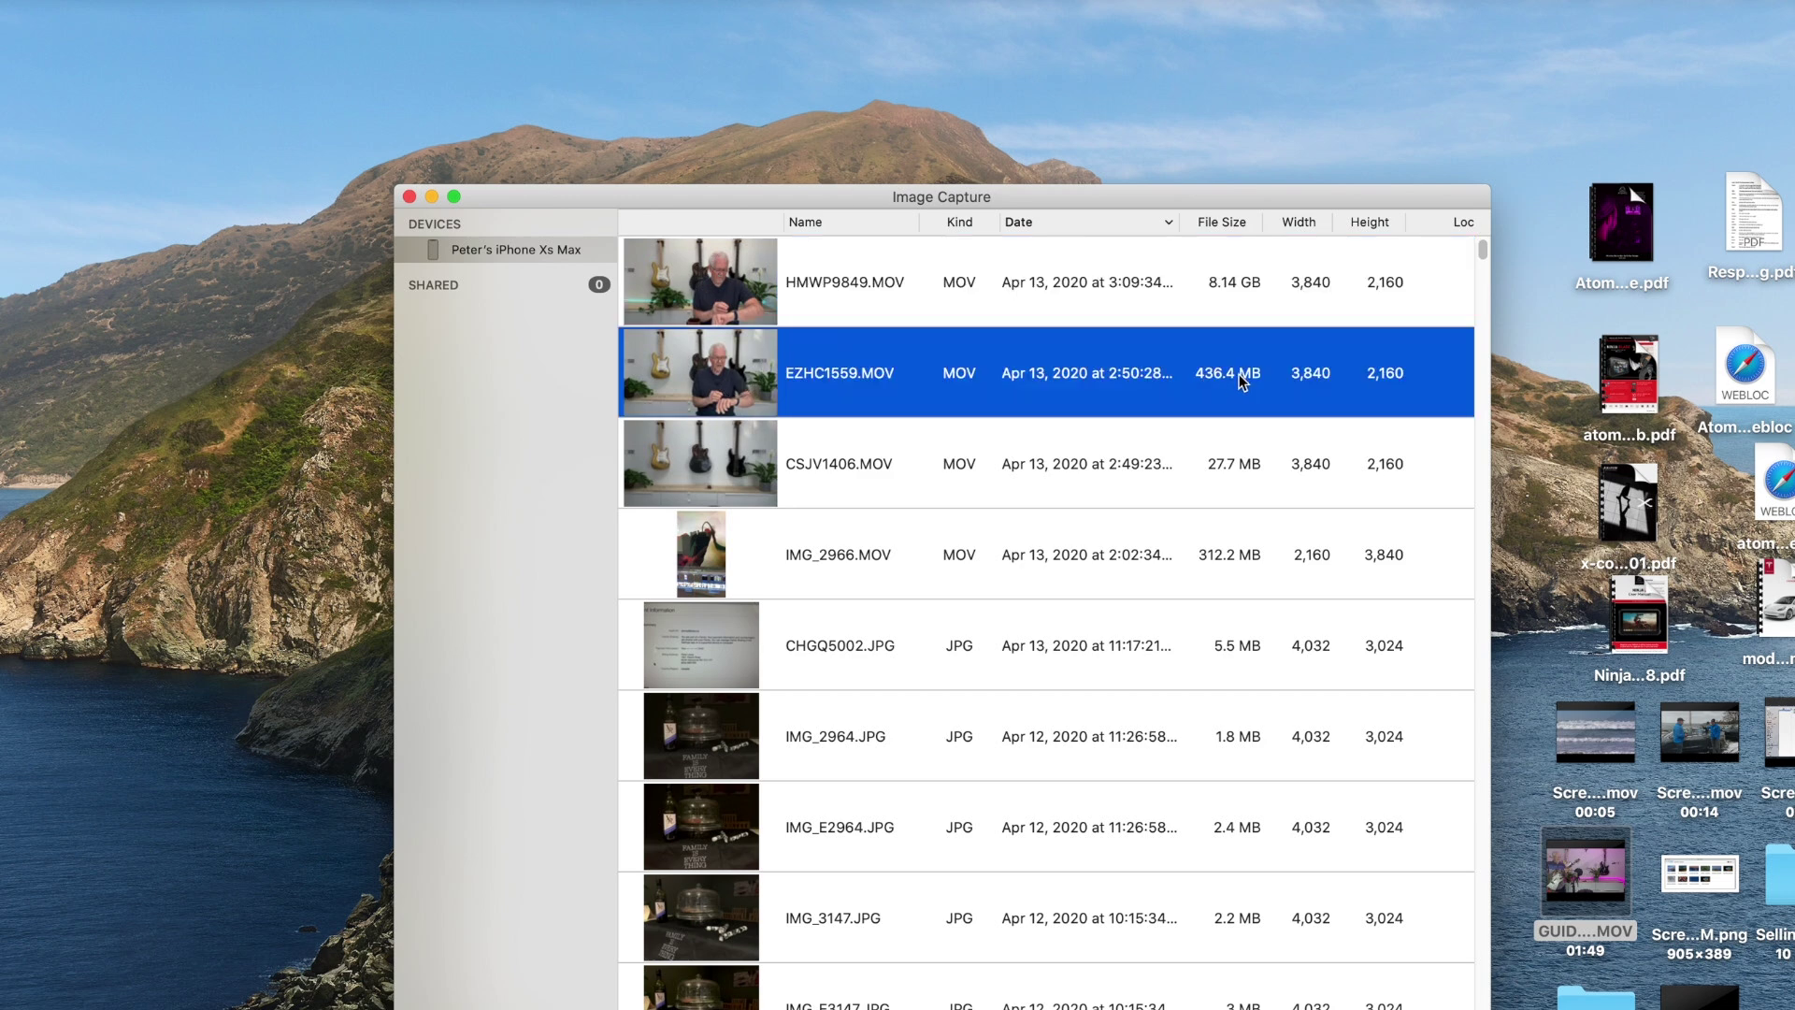
left_click(1172, 276)
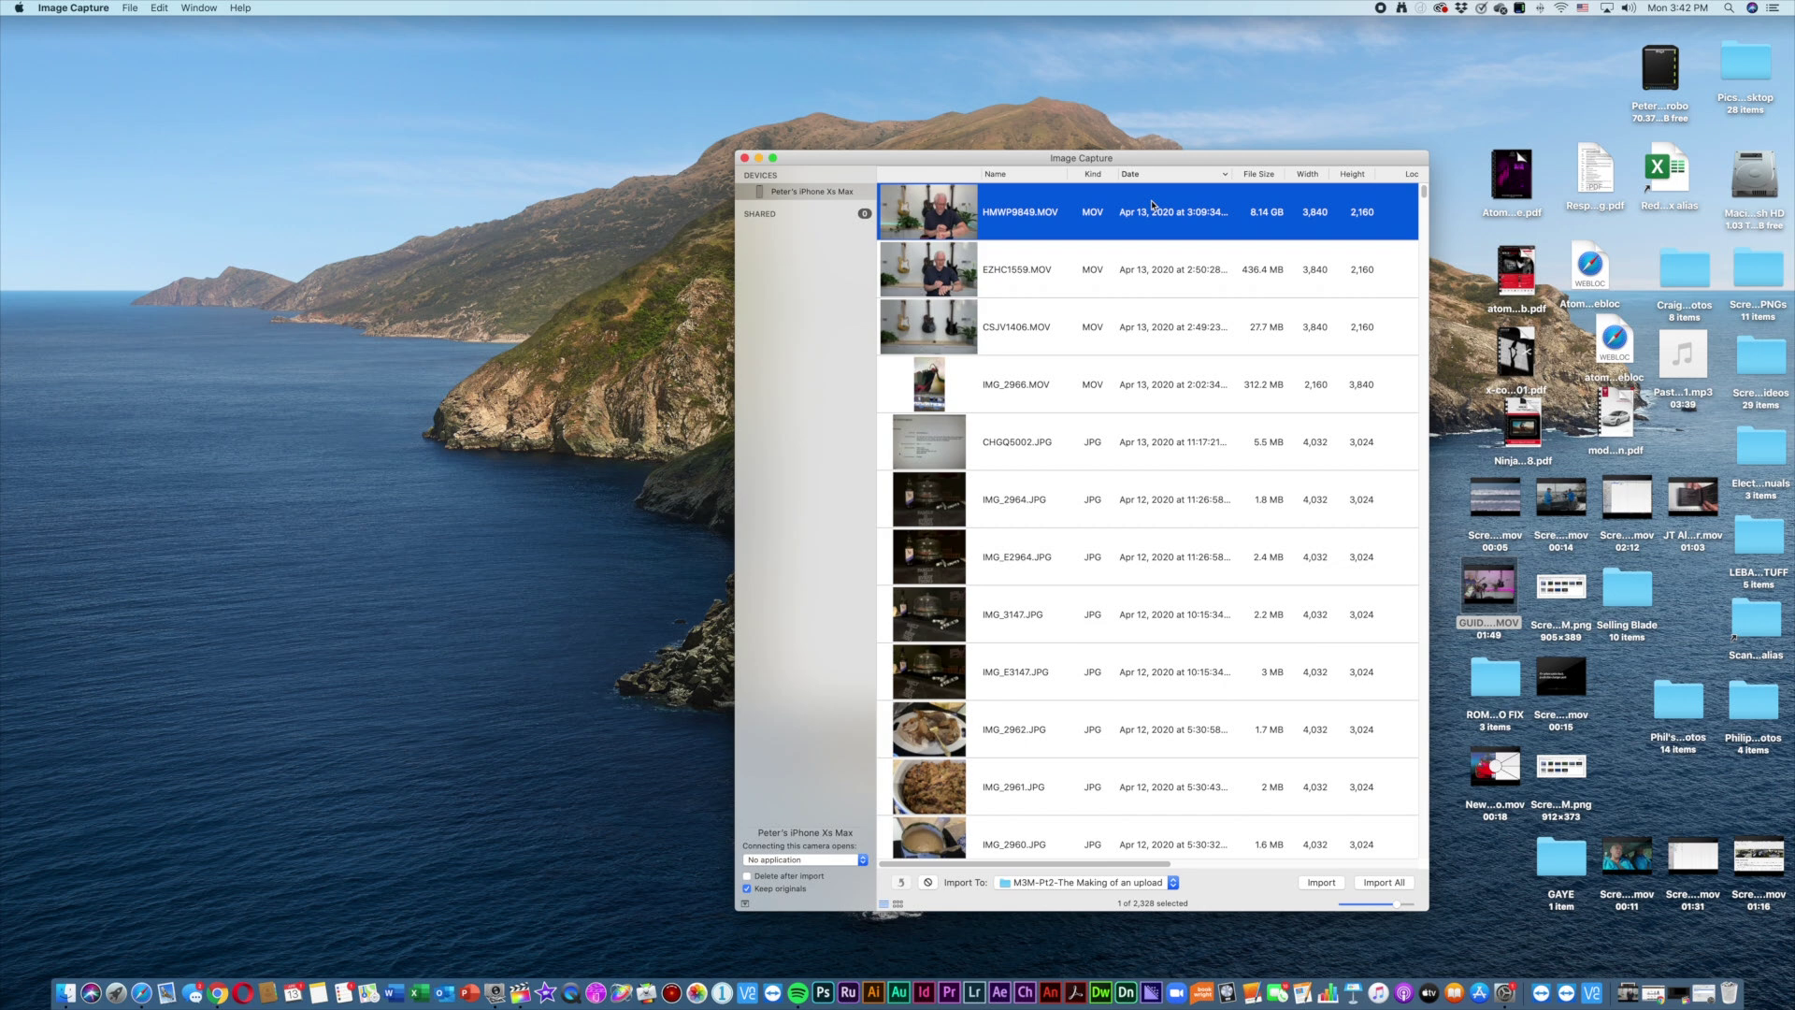
Step: Quit Image Capture and restore the Final Cut Pro window
left_click(73, 7)
left_click(71, 120)
left_click(1681, 986)
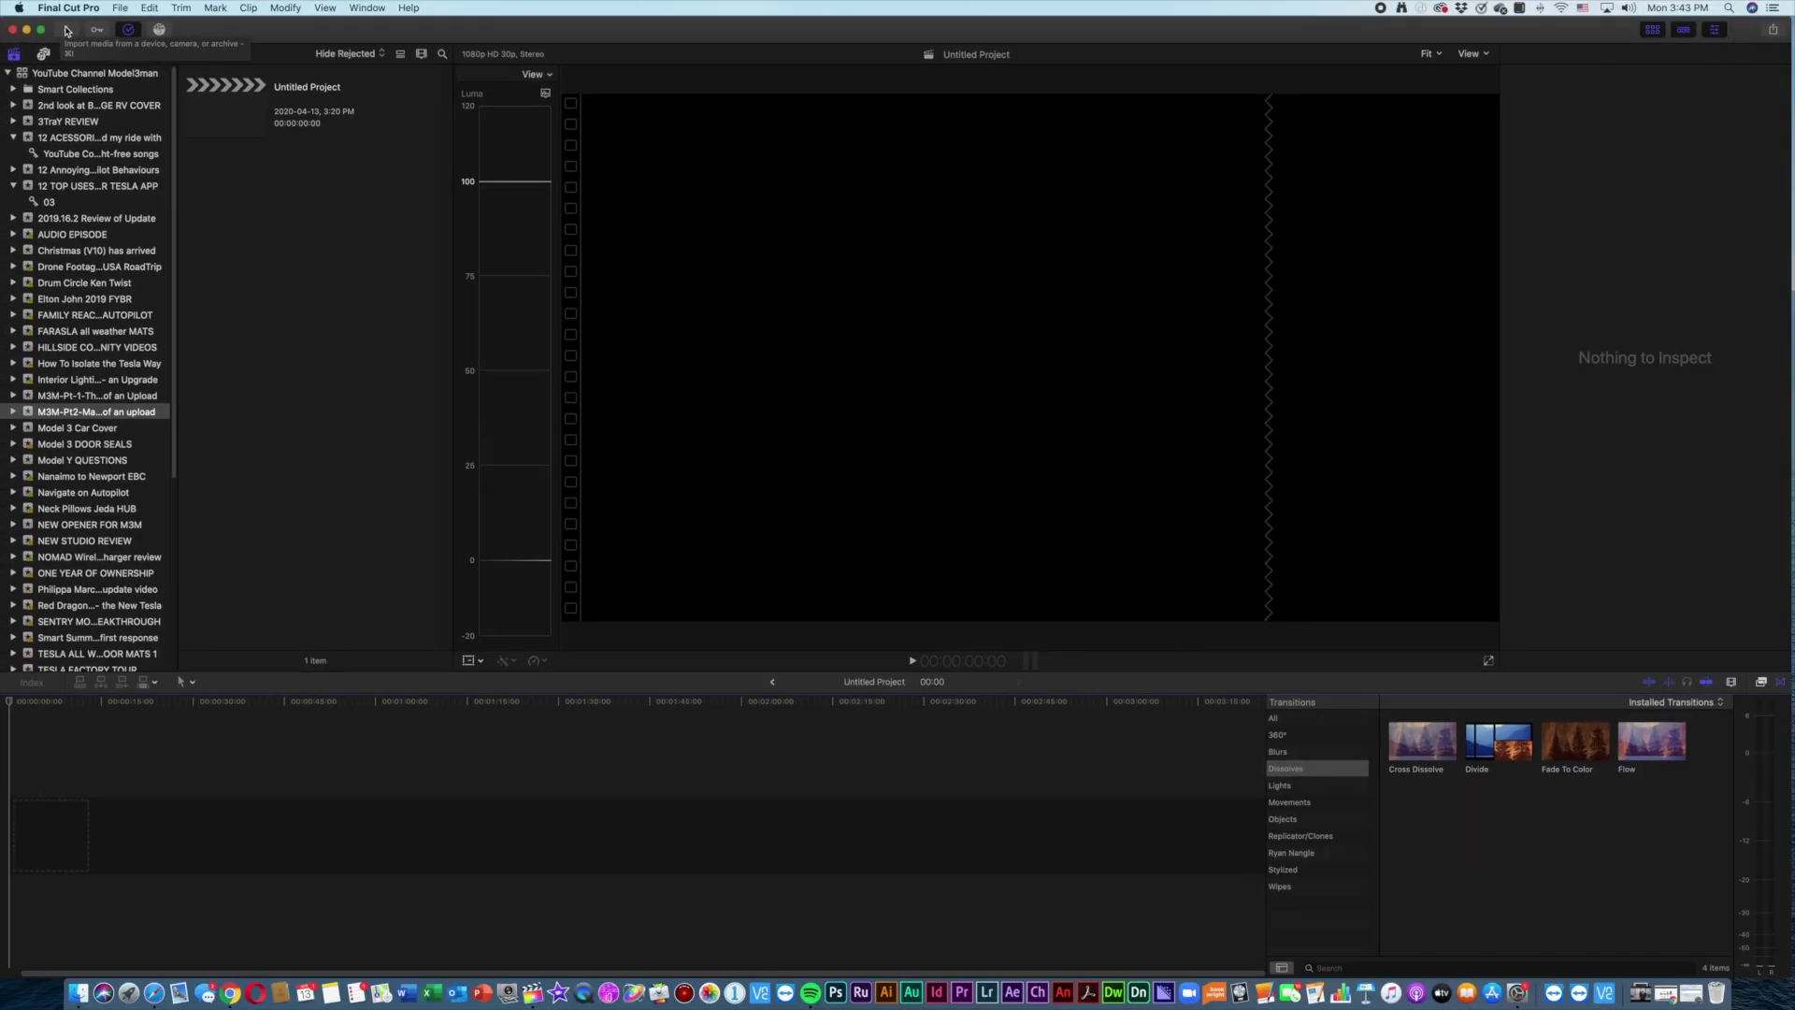
Step: Switch to Finder and drag HMWP9849.MOV into the Final Cut Pro browser
key("super+Tab")
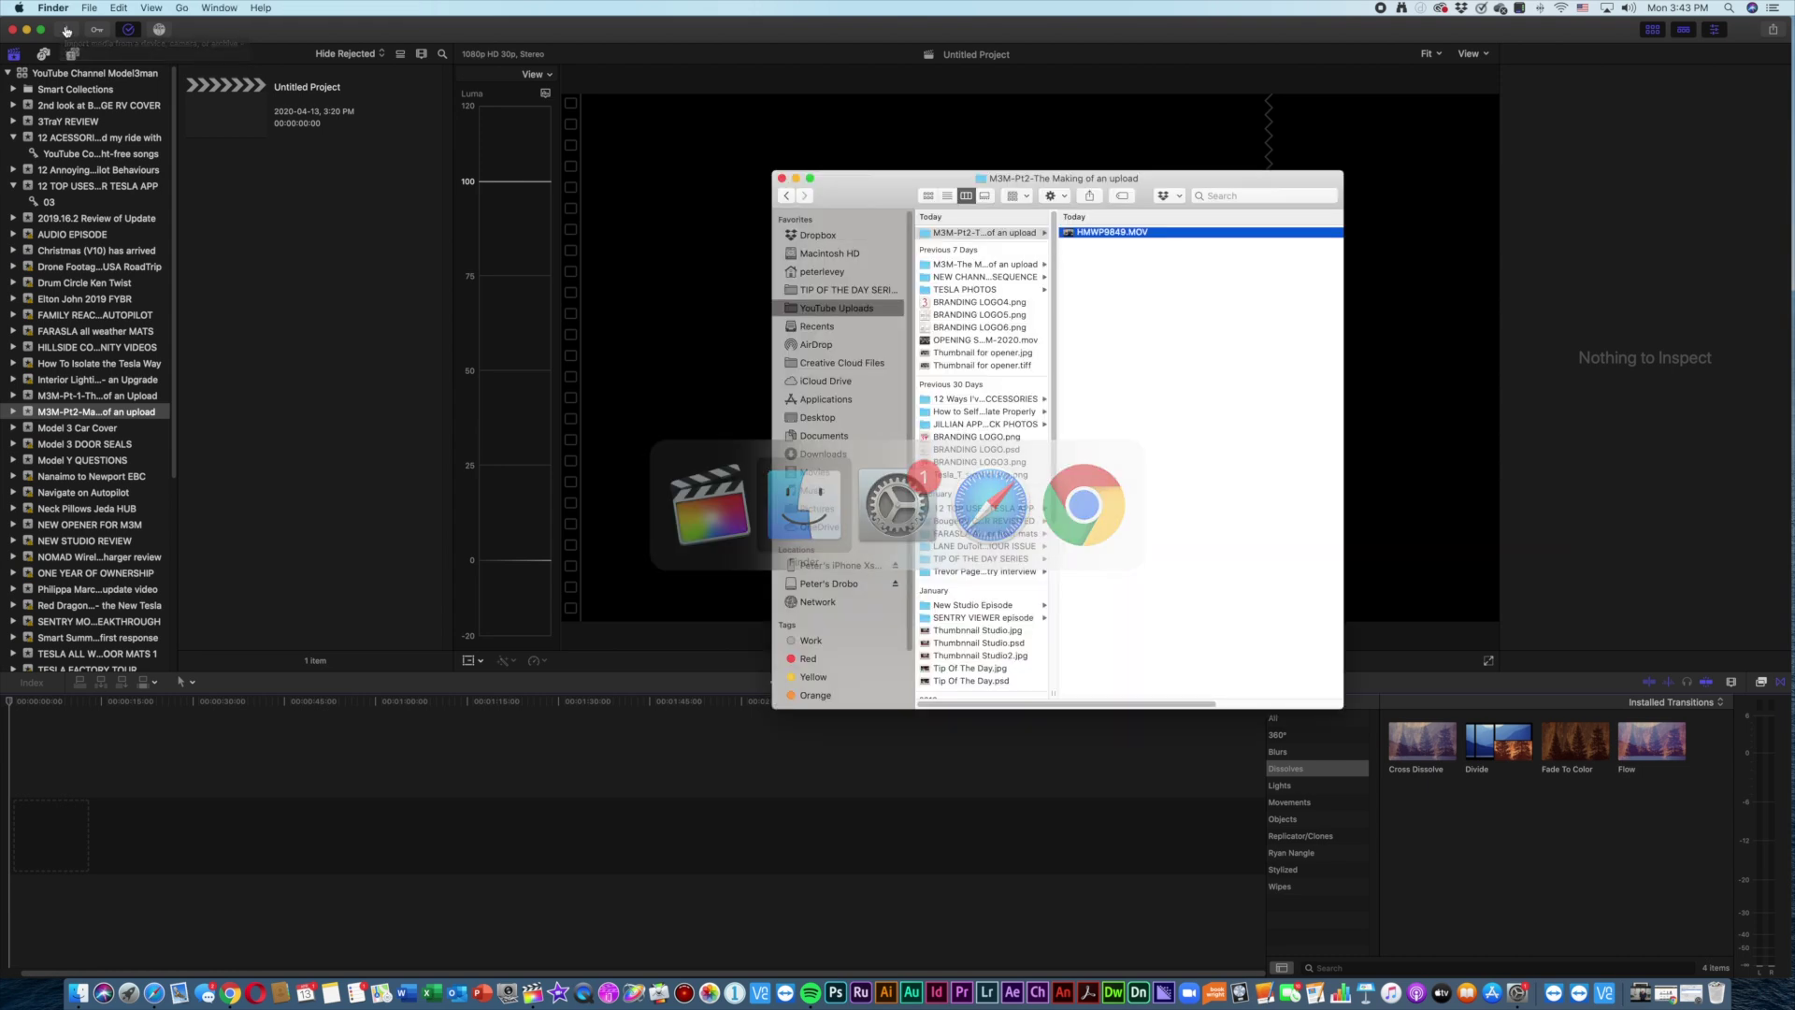
left_click_drag(946, 193, 572, 164)
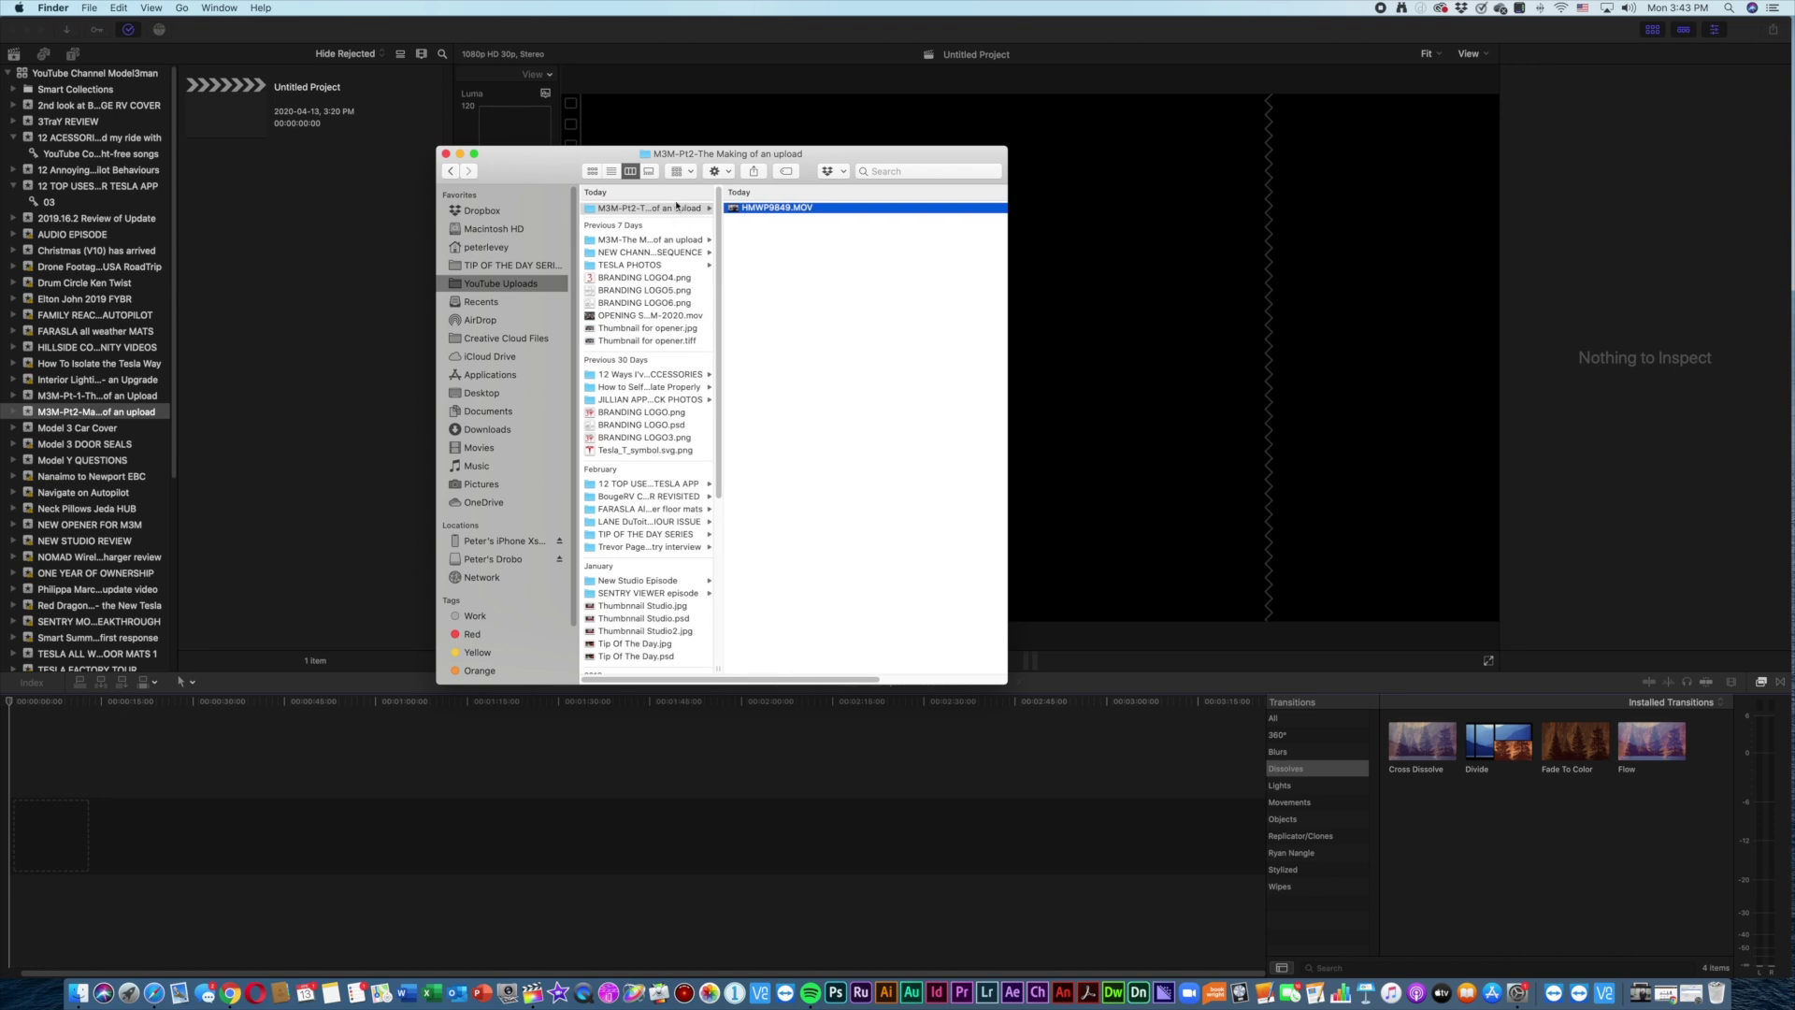
left_click_drag(786, 214, 325, 195)
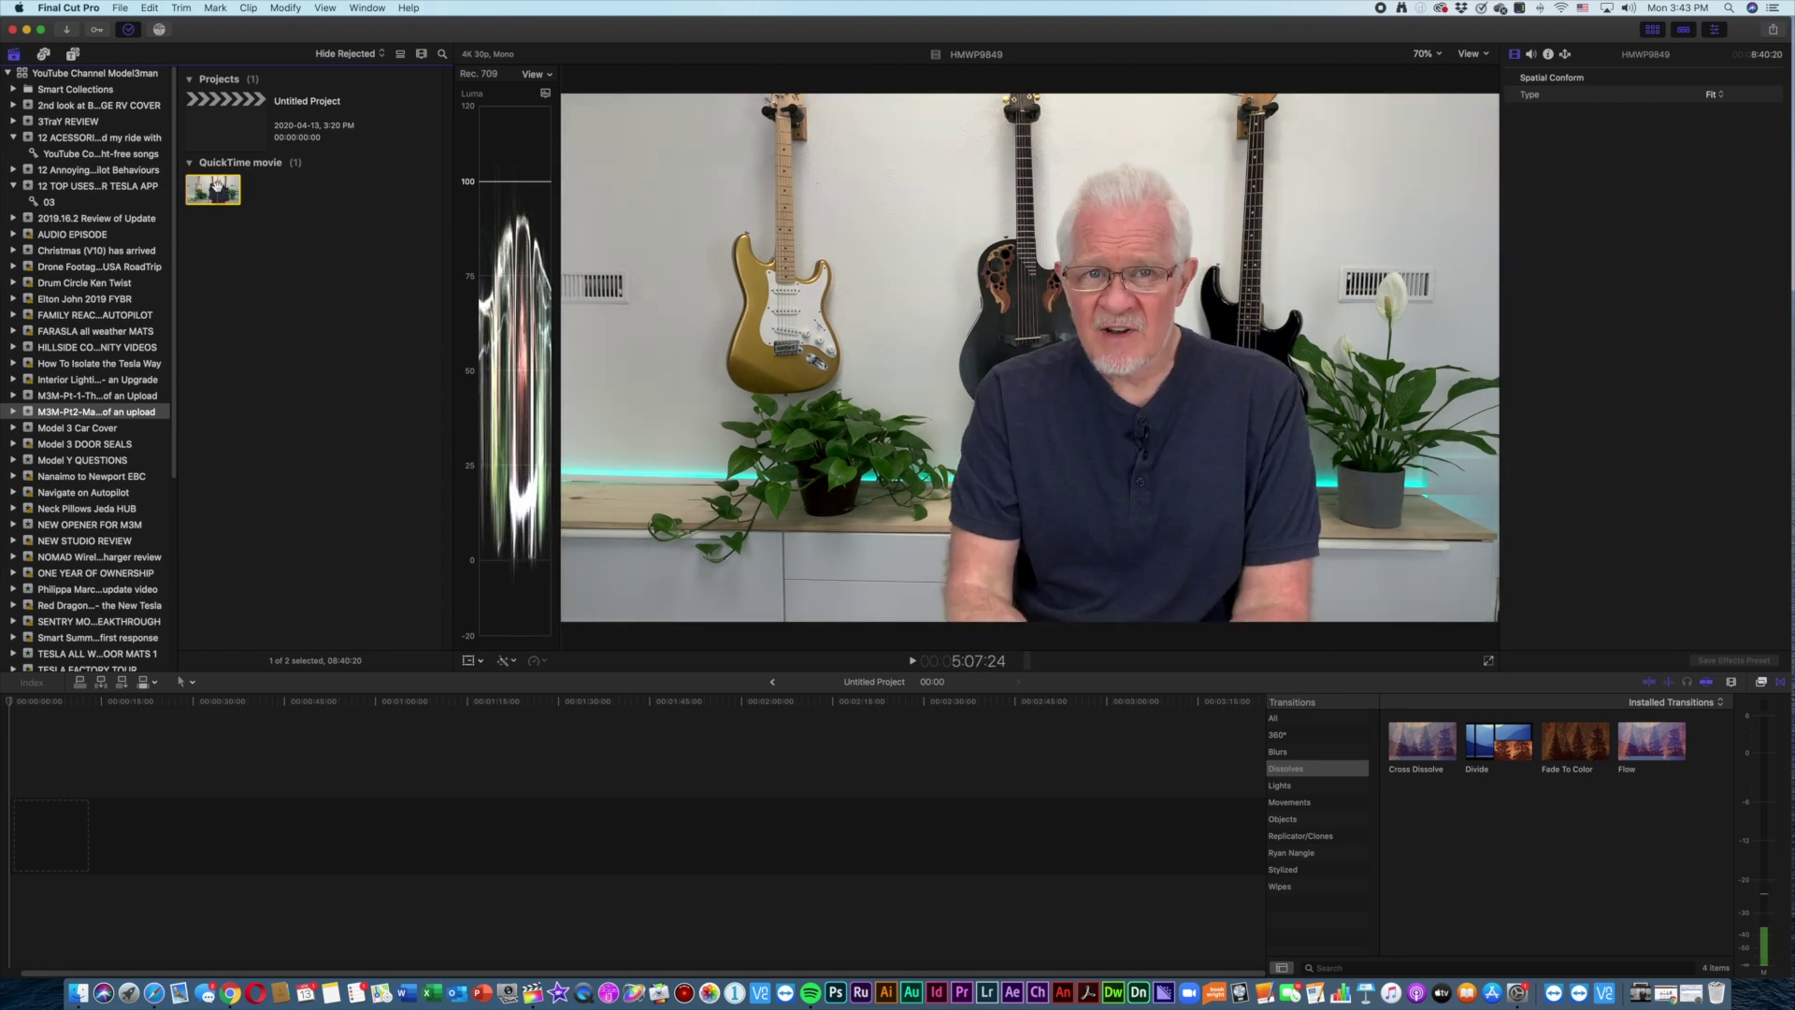
Step: Skim the HMWP9849 clip and drag it into the empty project timeline
left_click(215, 187)
left_click_drag(216, 187, 120, 829)
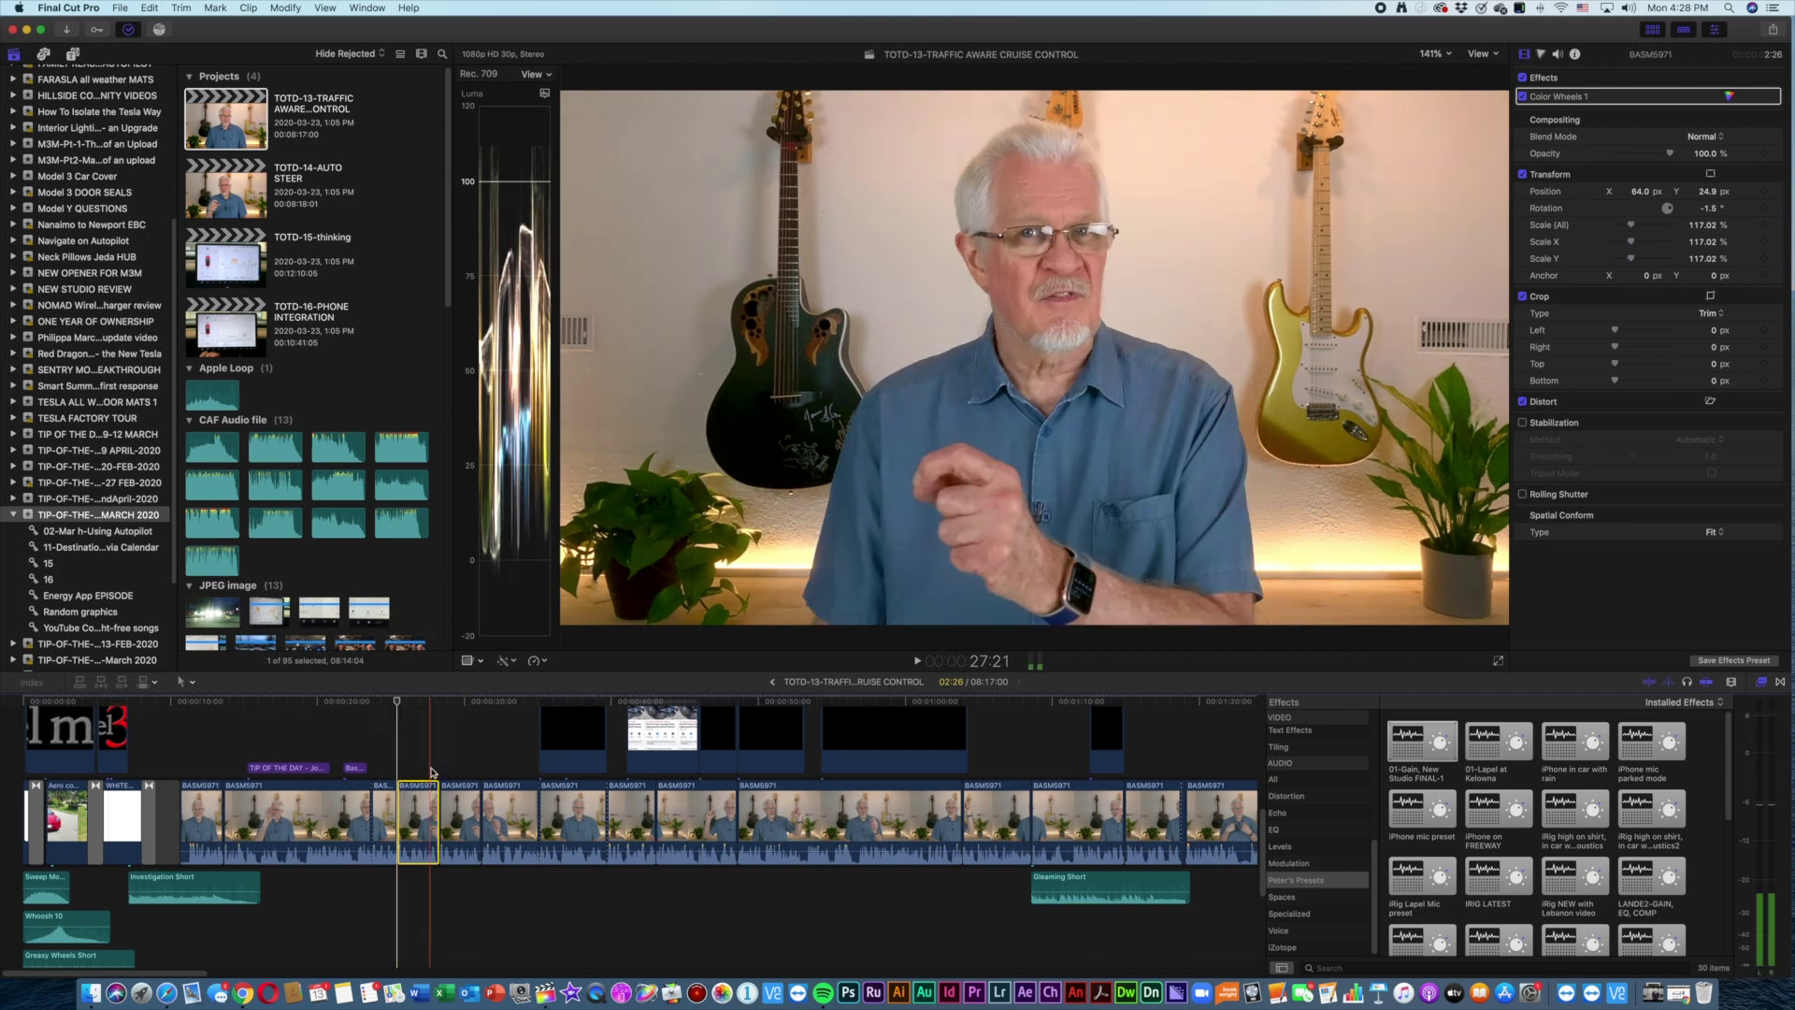
Step: Park the playhead at 28:10 in the talking-head clip and play from there
left_click(437, 705)
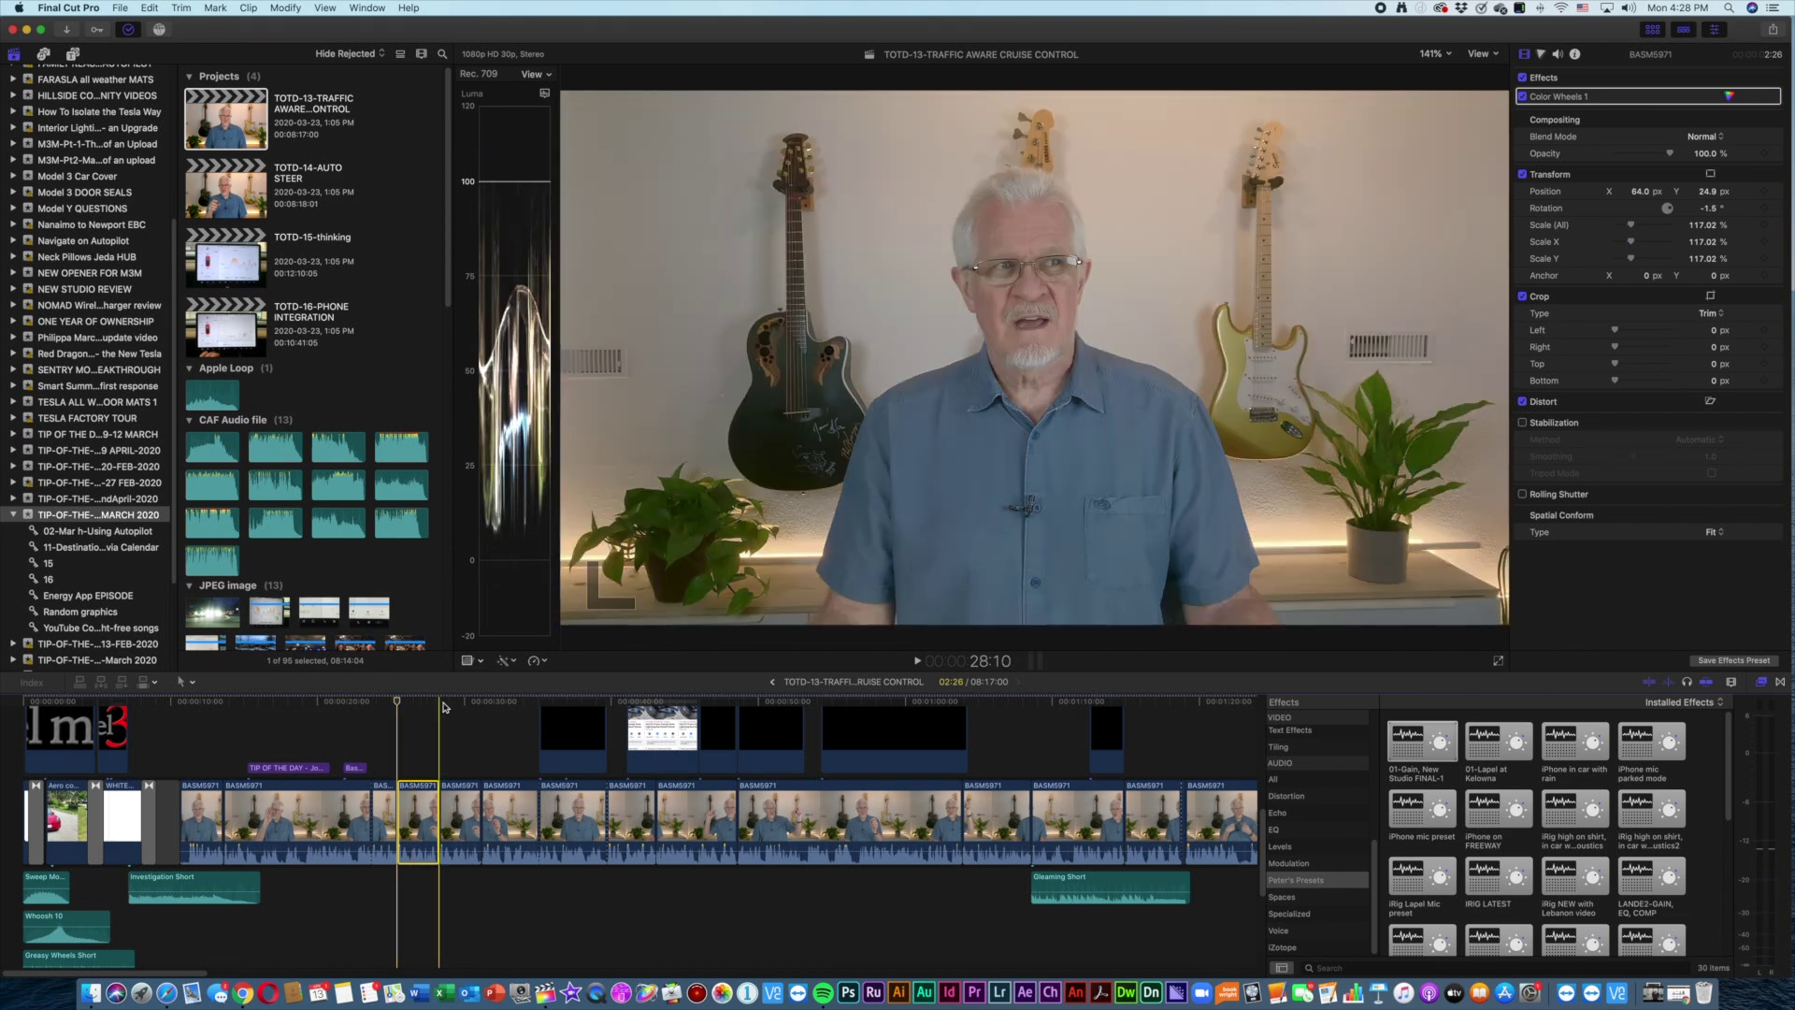
left_click(441, 708)
key("space")
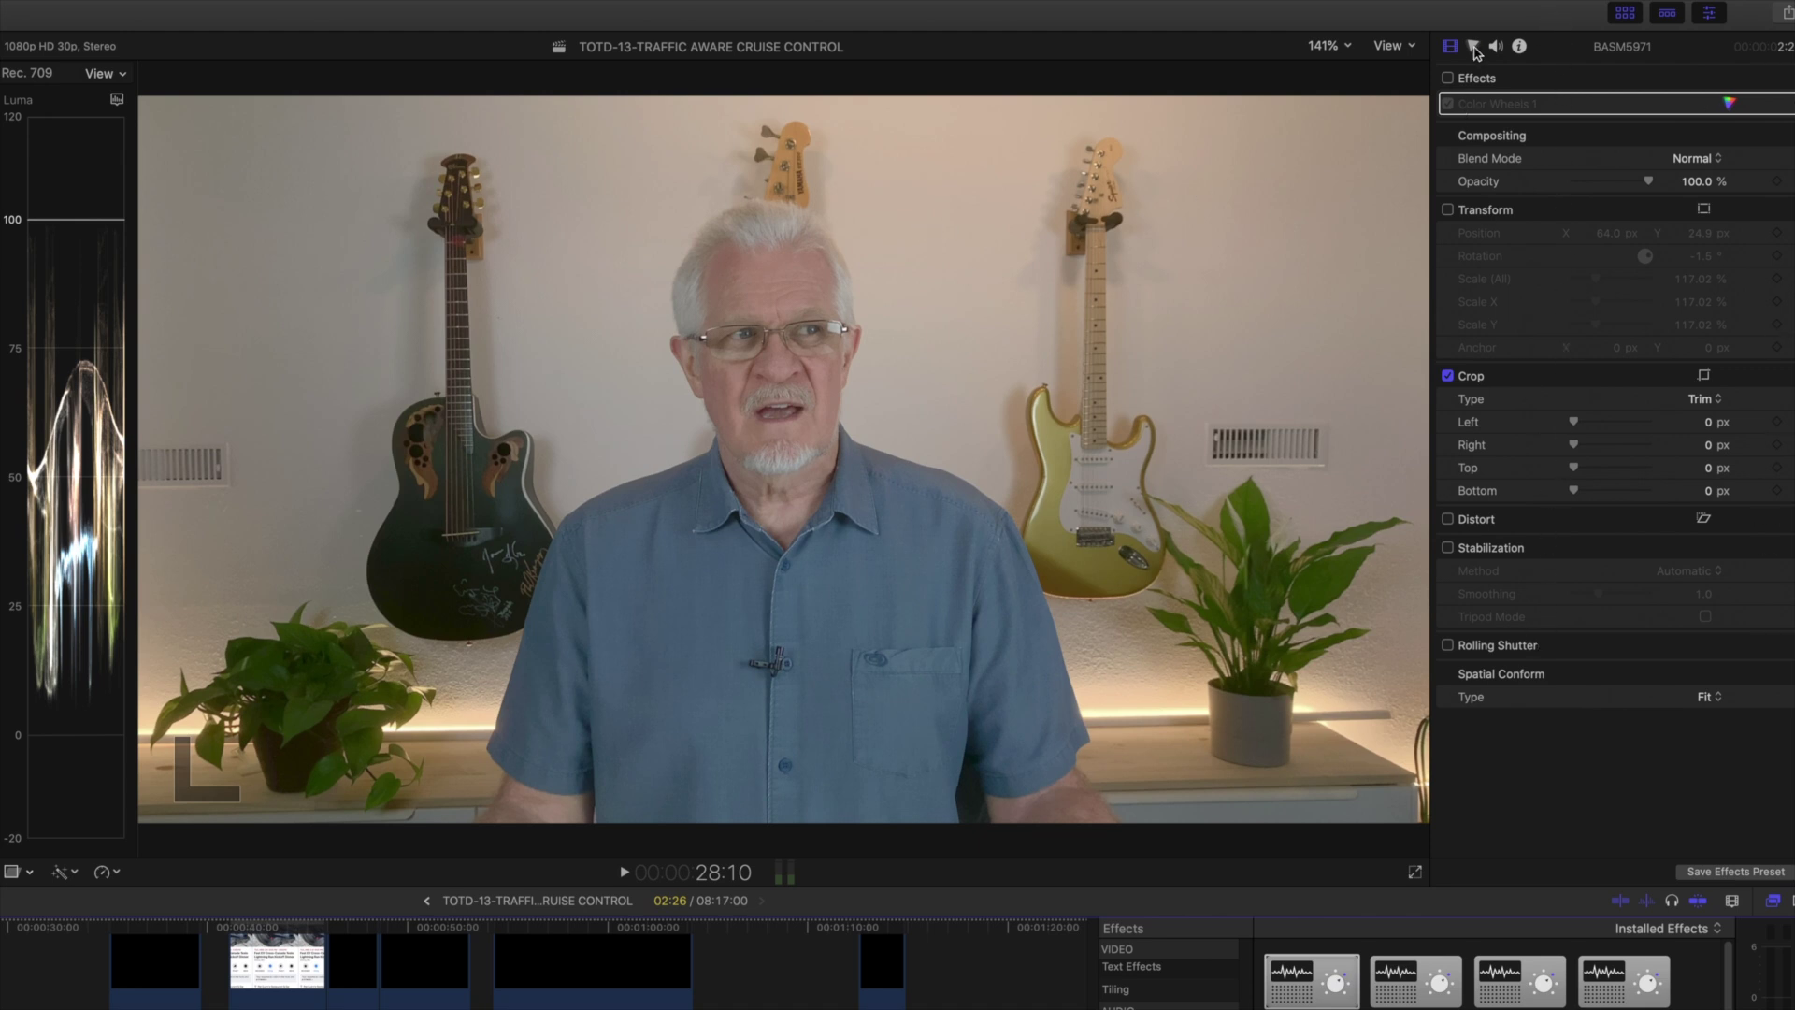
Step: Check the Color, Audio and Video inspectors, then bring up the Transform/Crop/Distort choices
left_click(1474, 48)
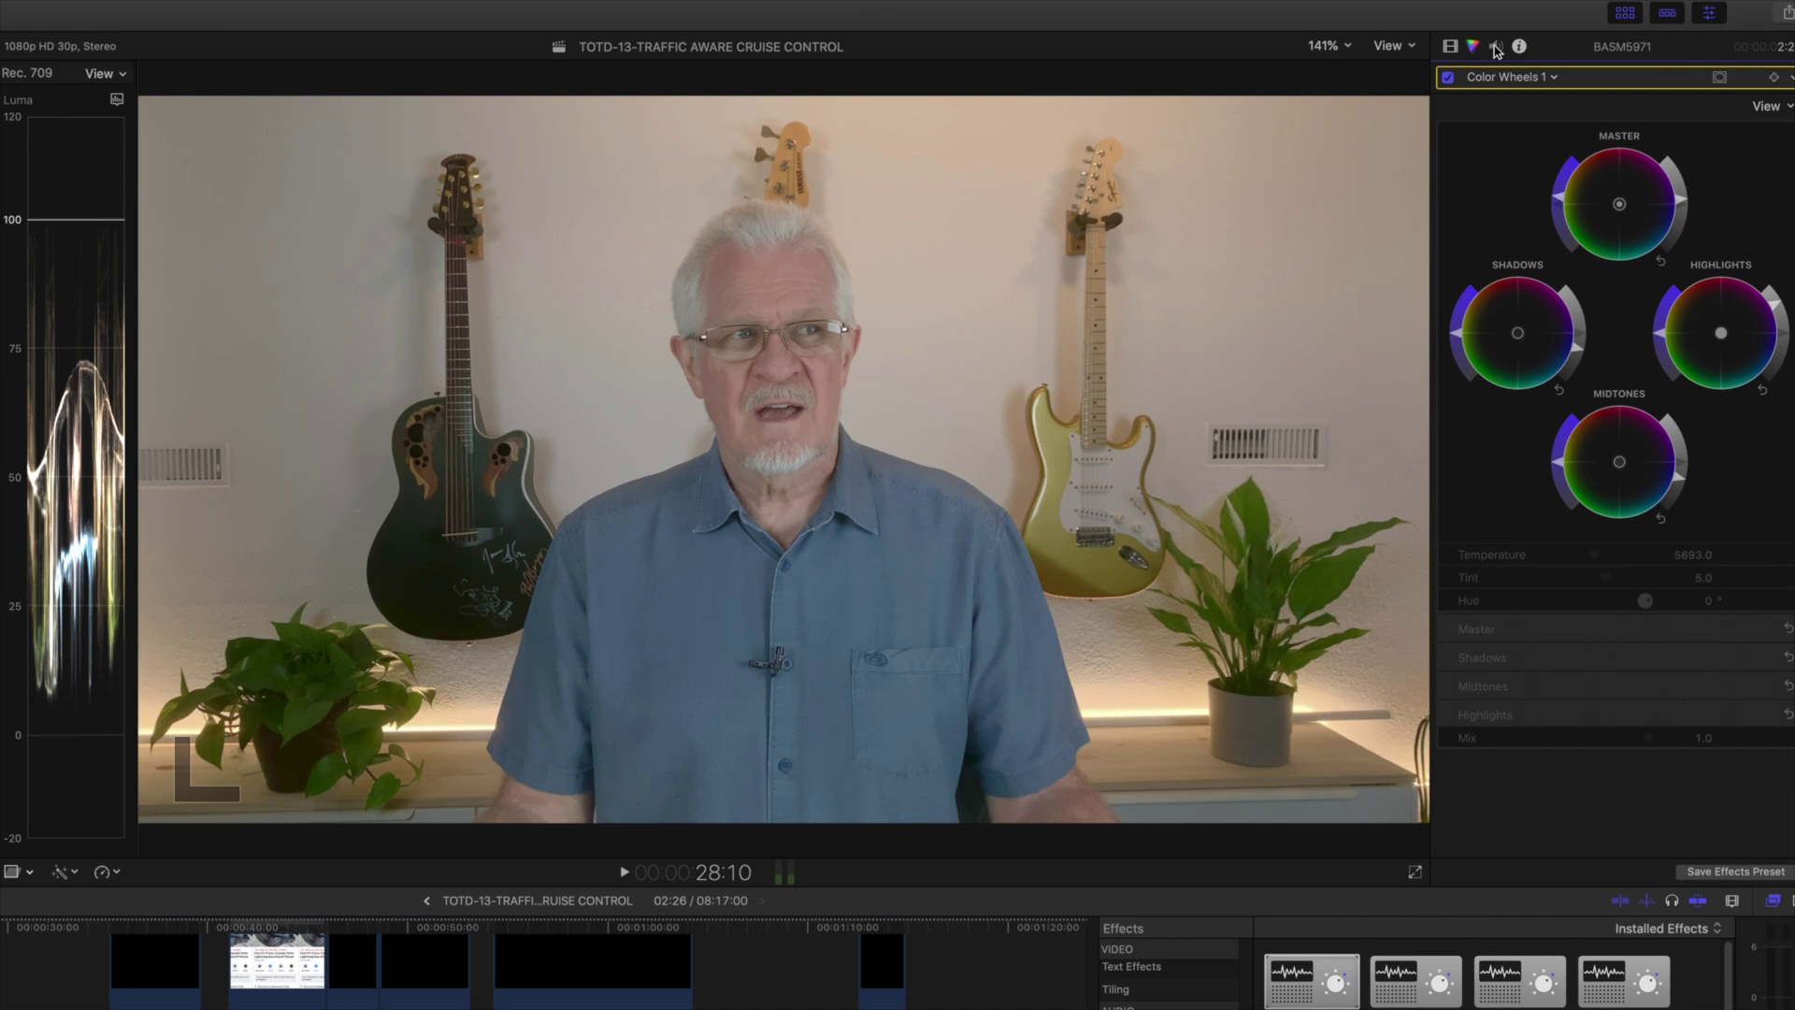
left_click(1496, 47)
left_click(1450, 47)
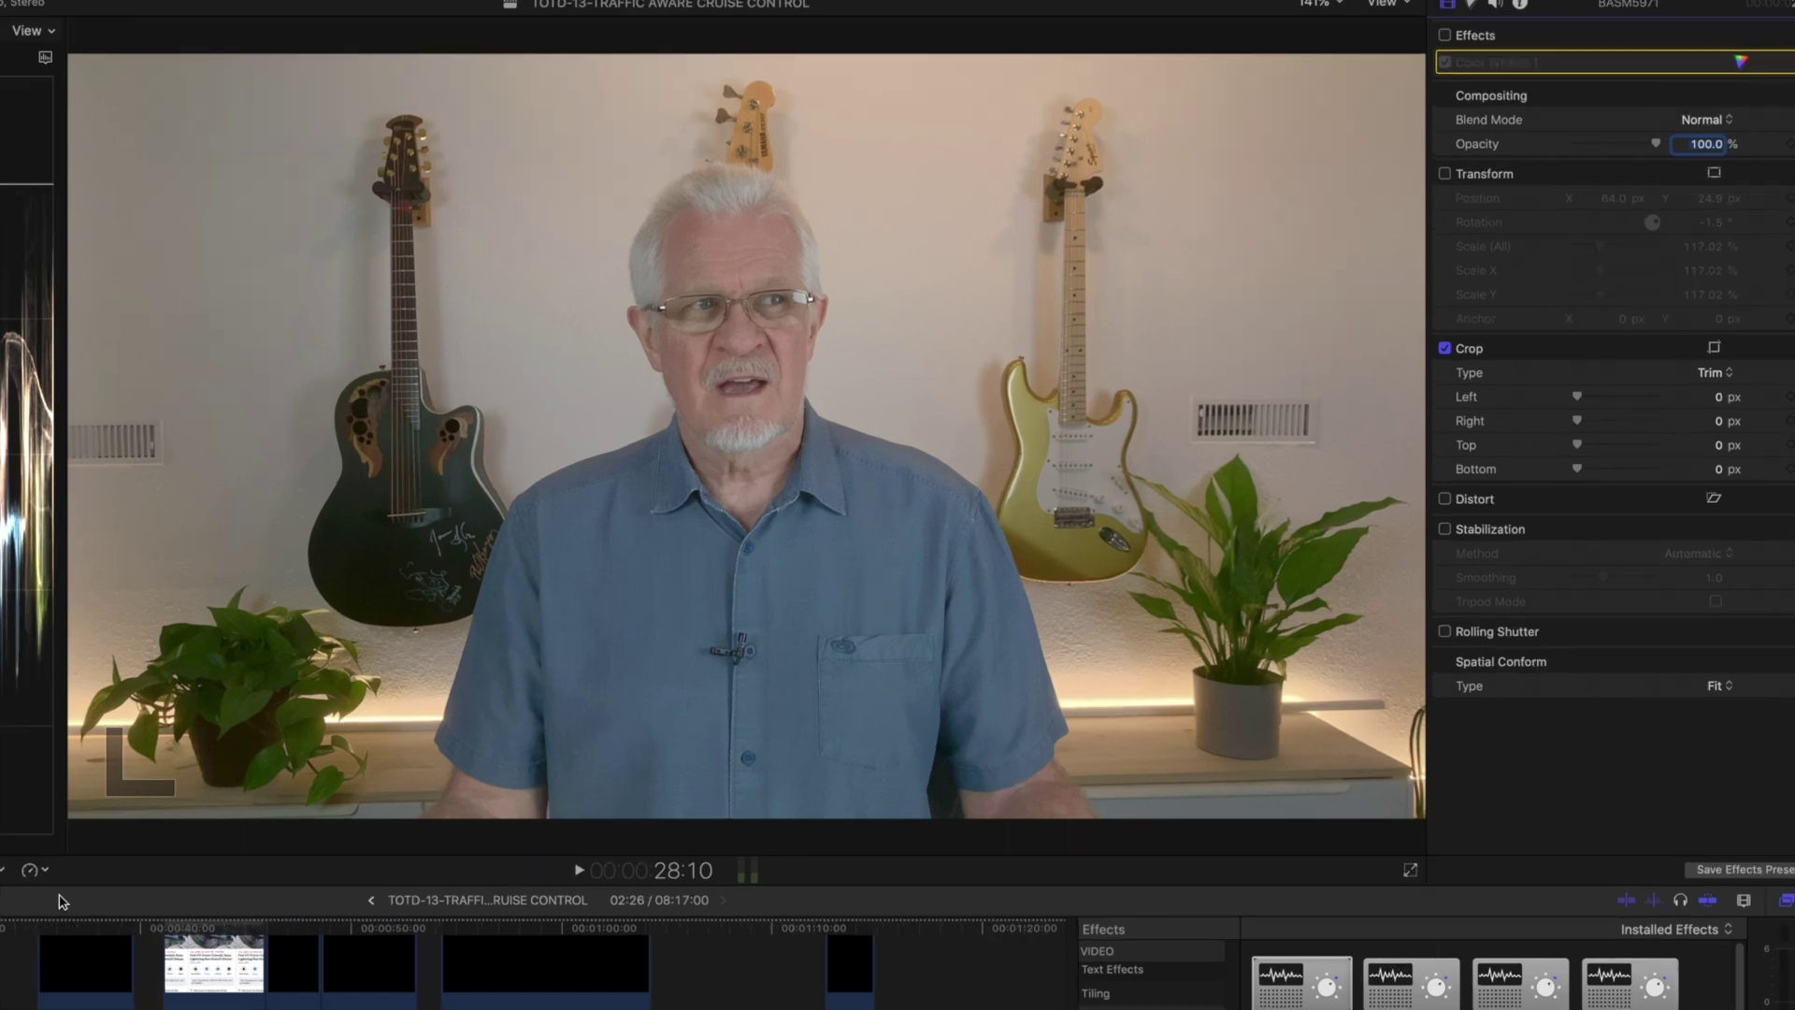
left_click(45, 871)
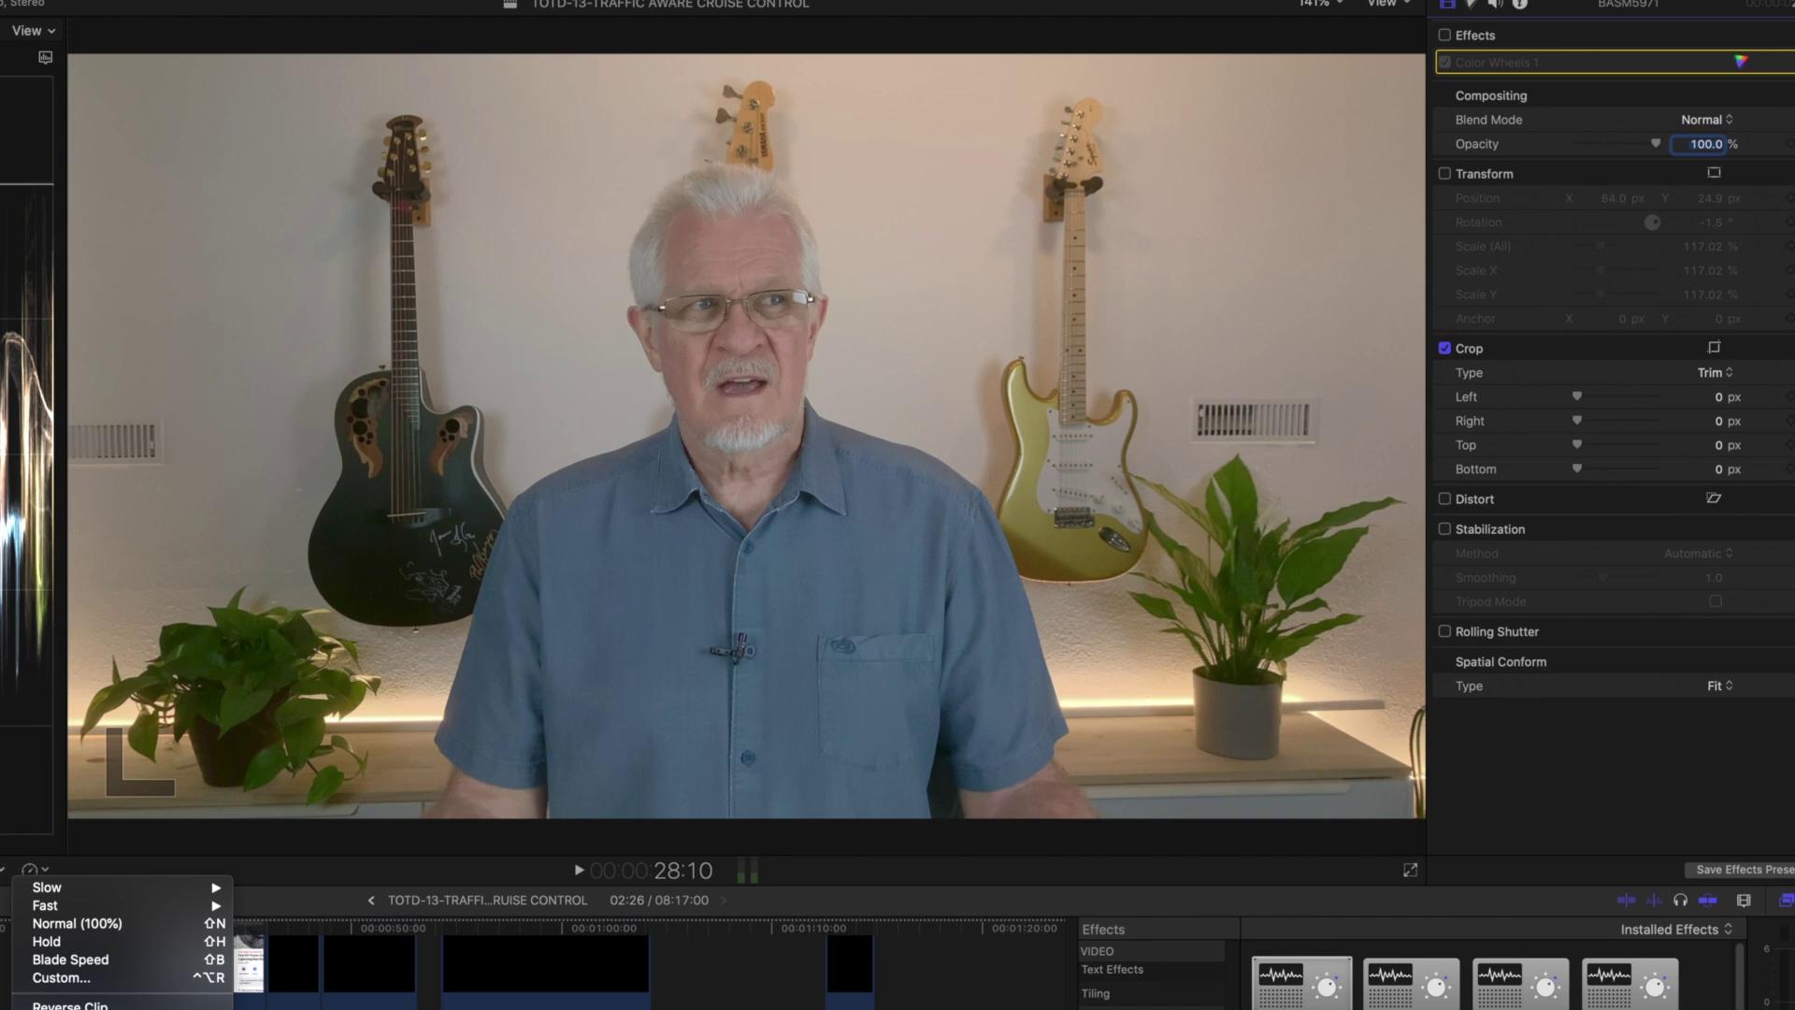
left_click(2, 869)
left_click(3, 869)
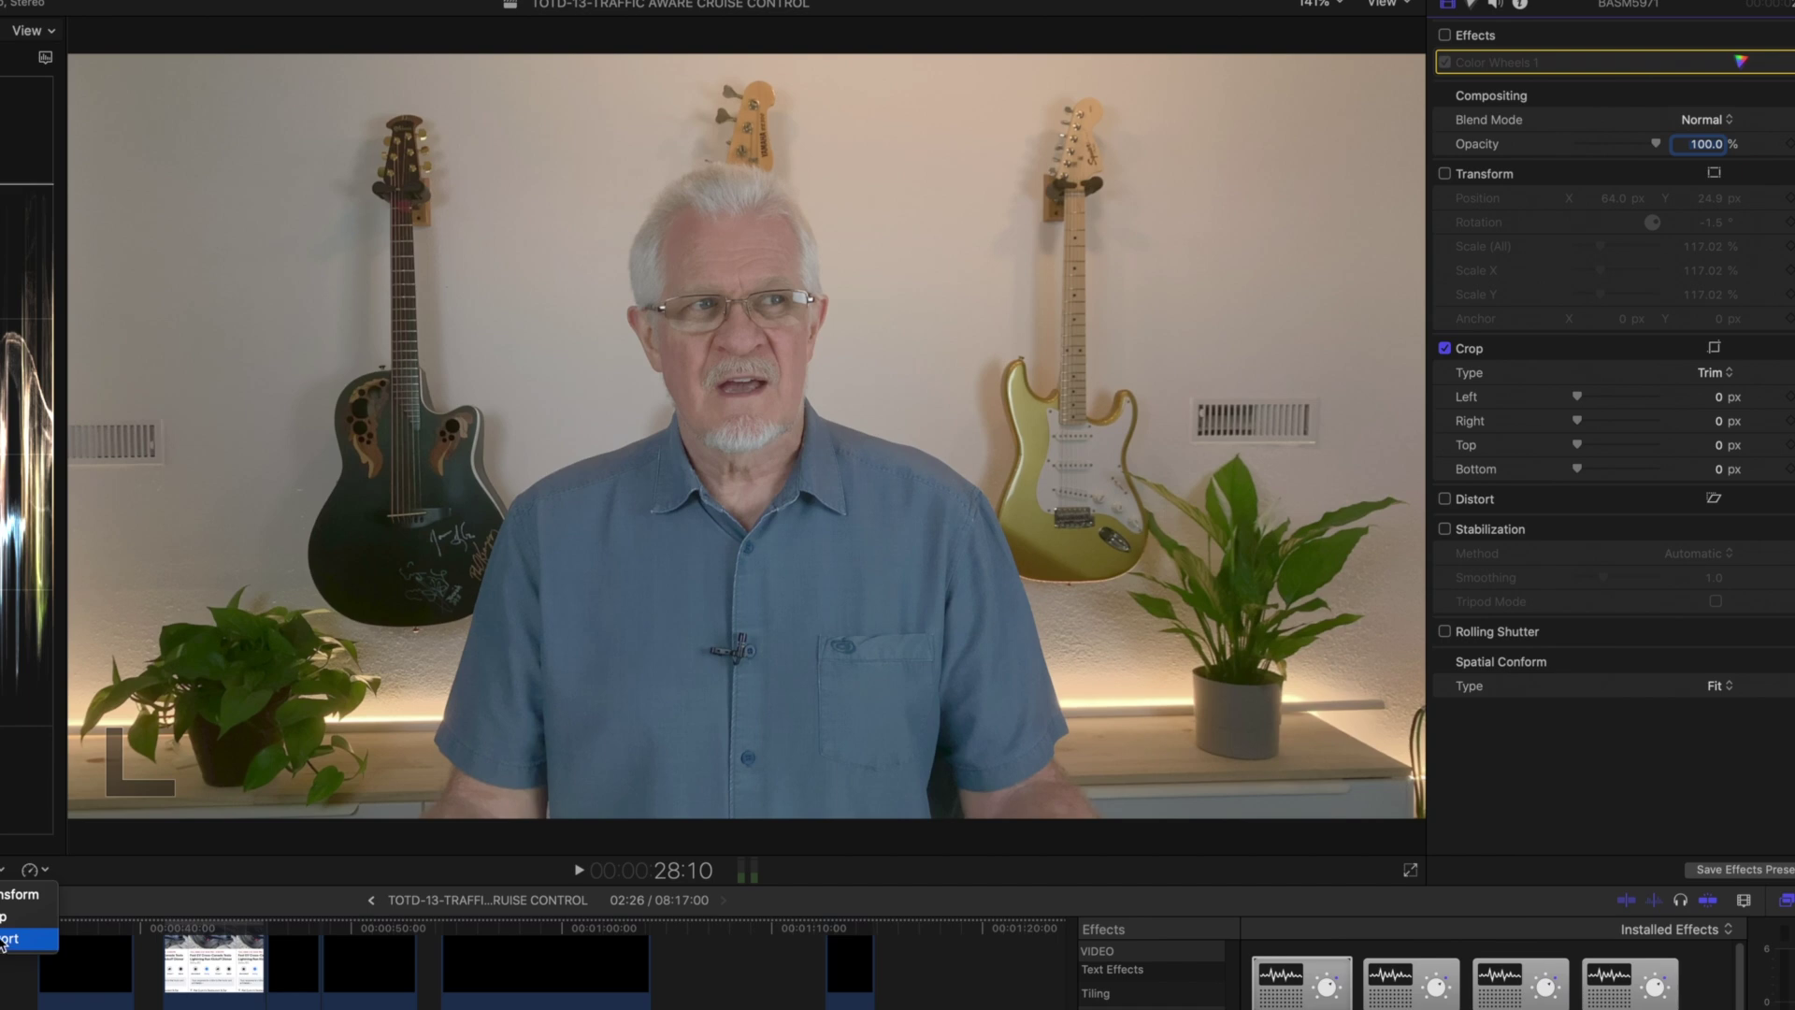
Step: Set the viewer zoom to 100% and turn on the Distort corner handles for BASM5971
left_click(4, 939)
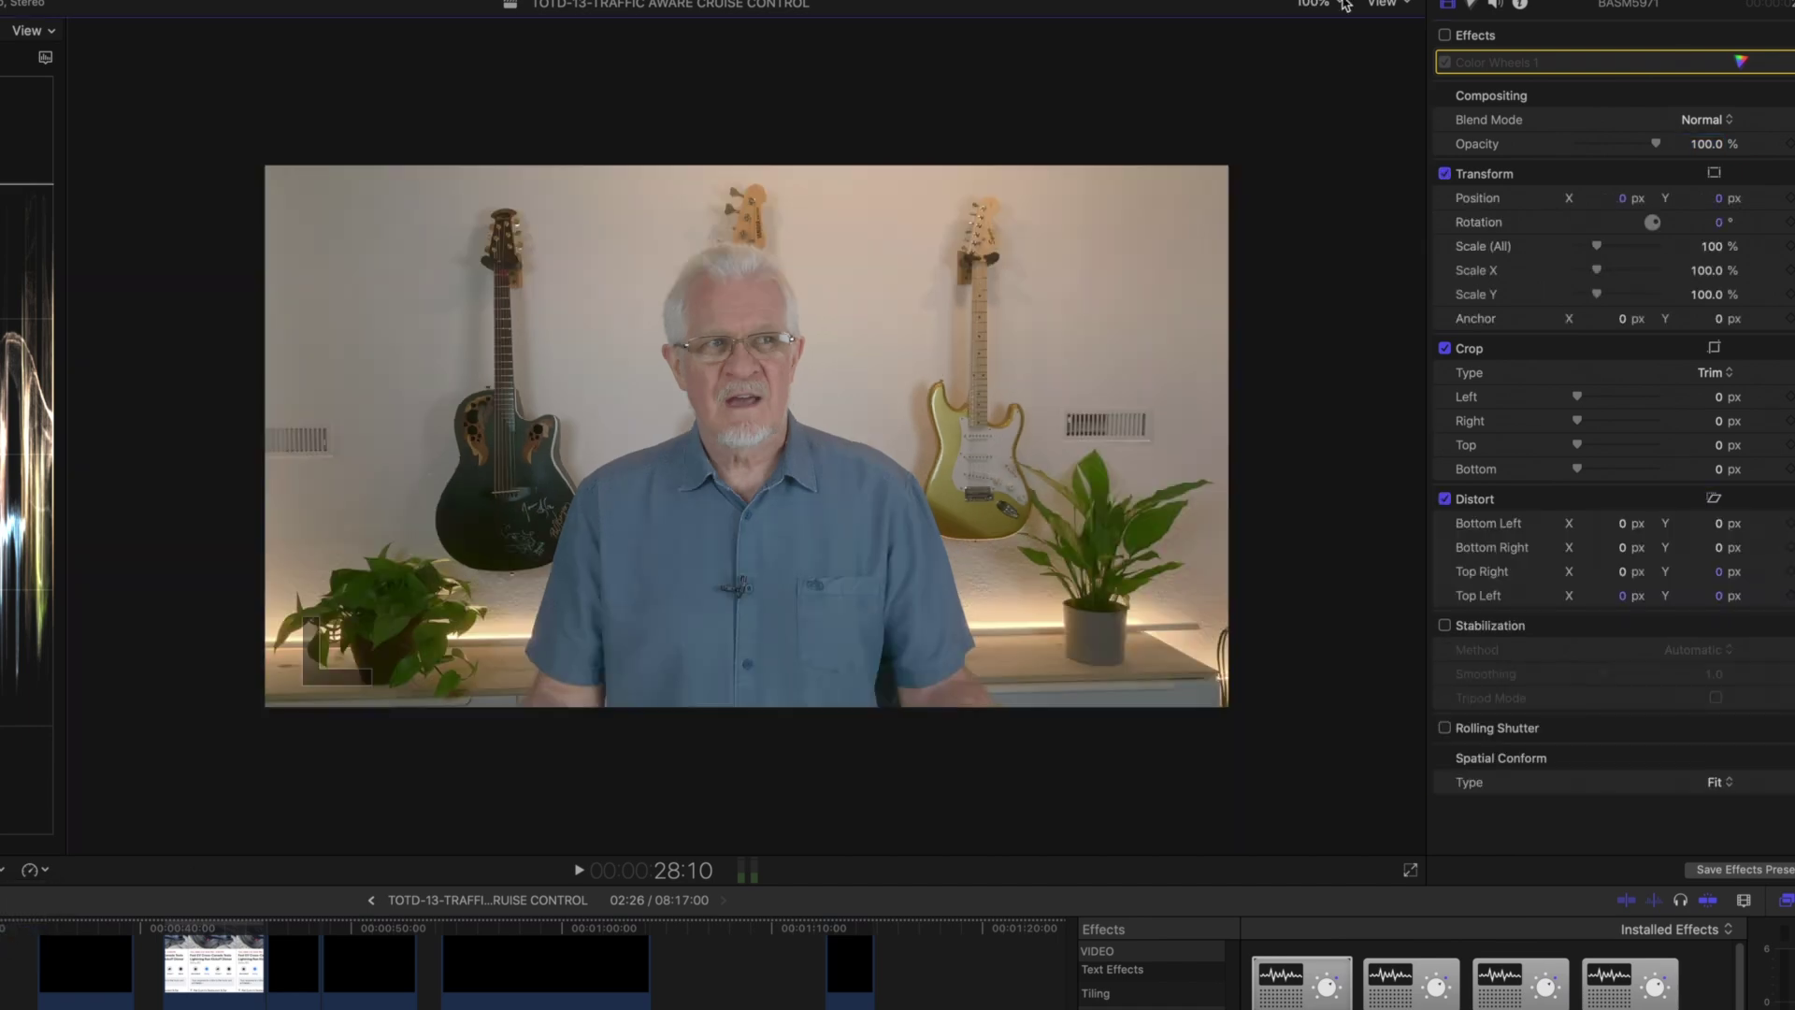
left_click(1344, 7)
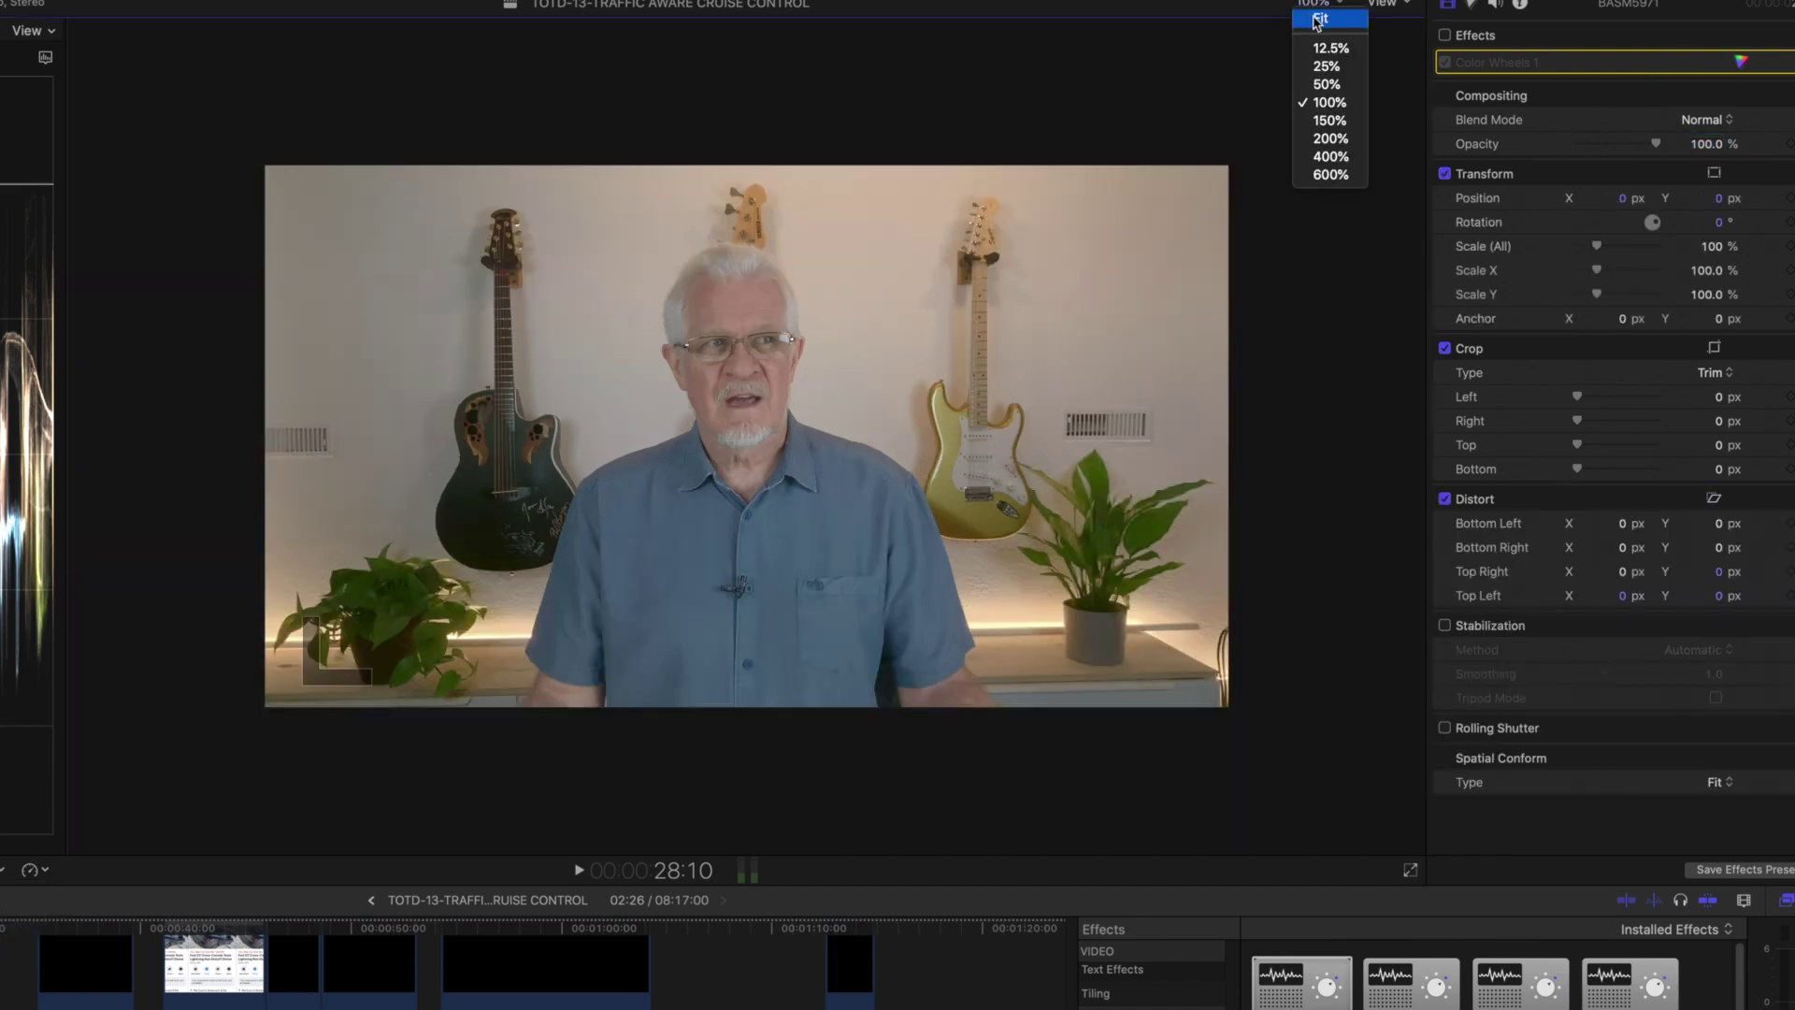
left_click(1317, 21)
left_click(1346, 5)
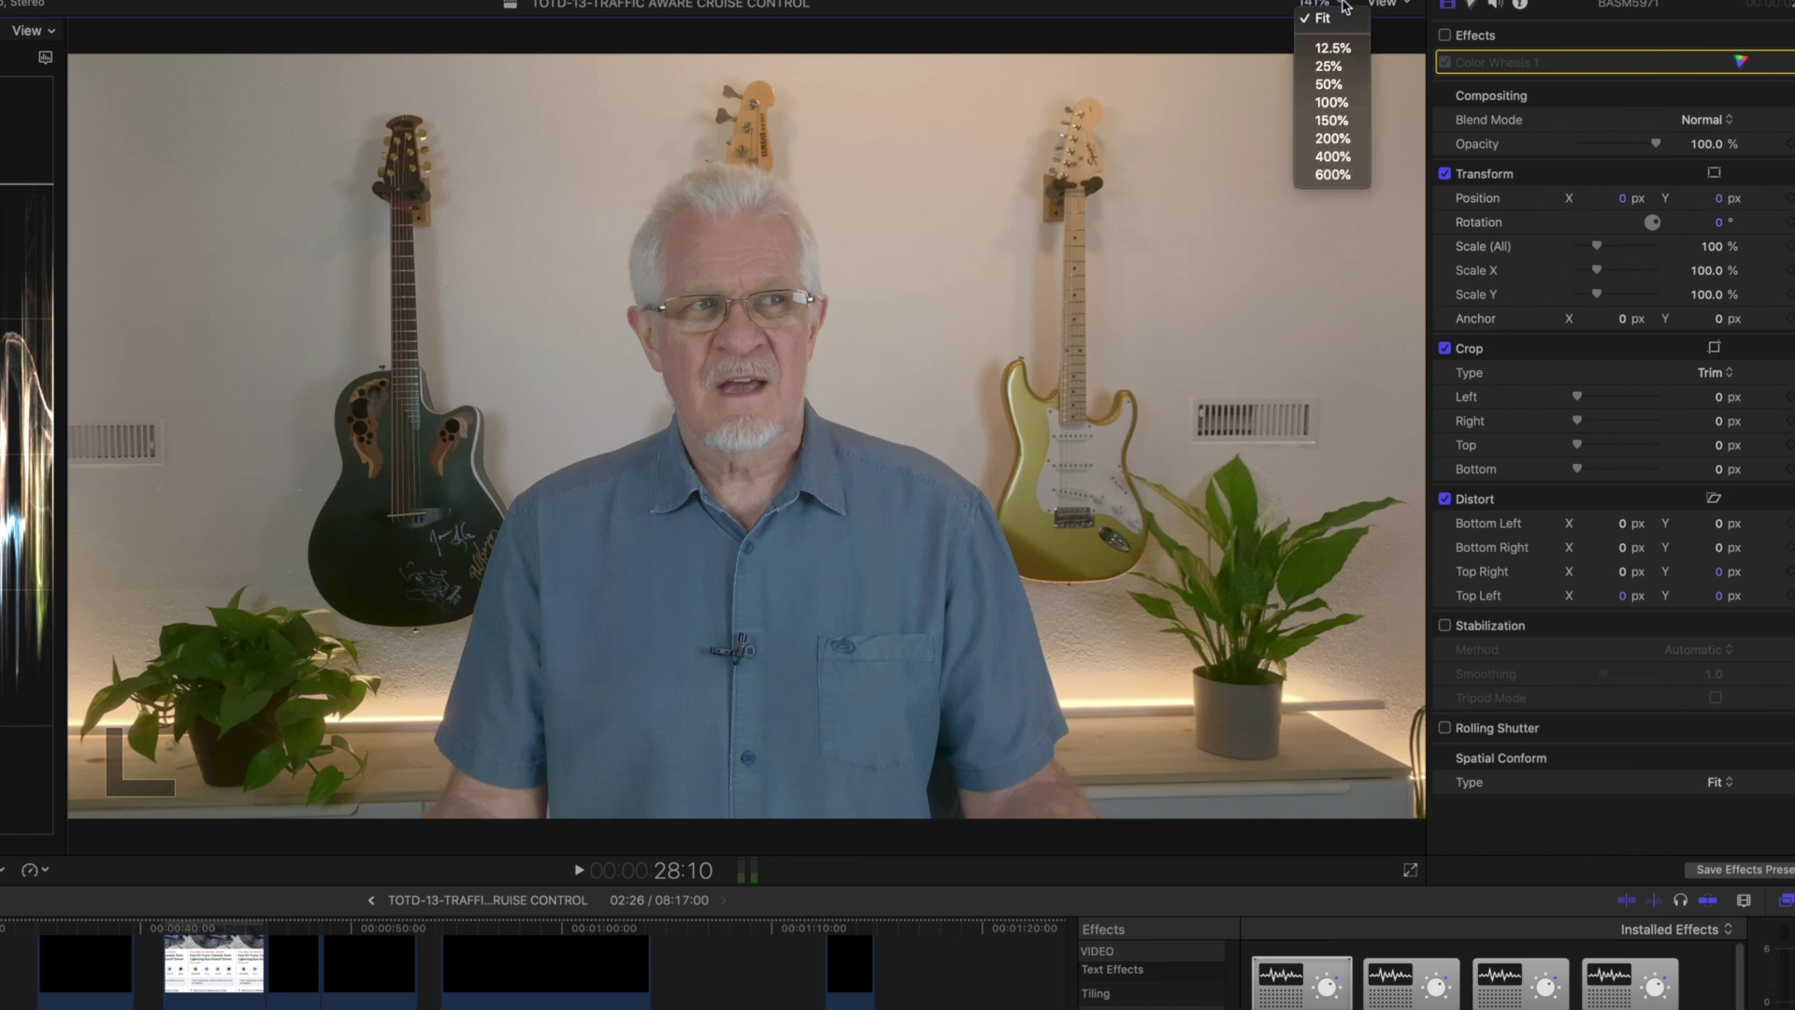
left_click(1331, 103)
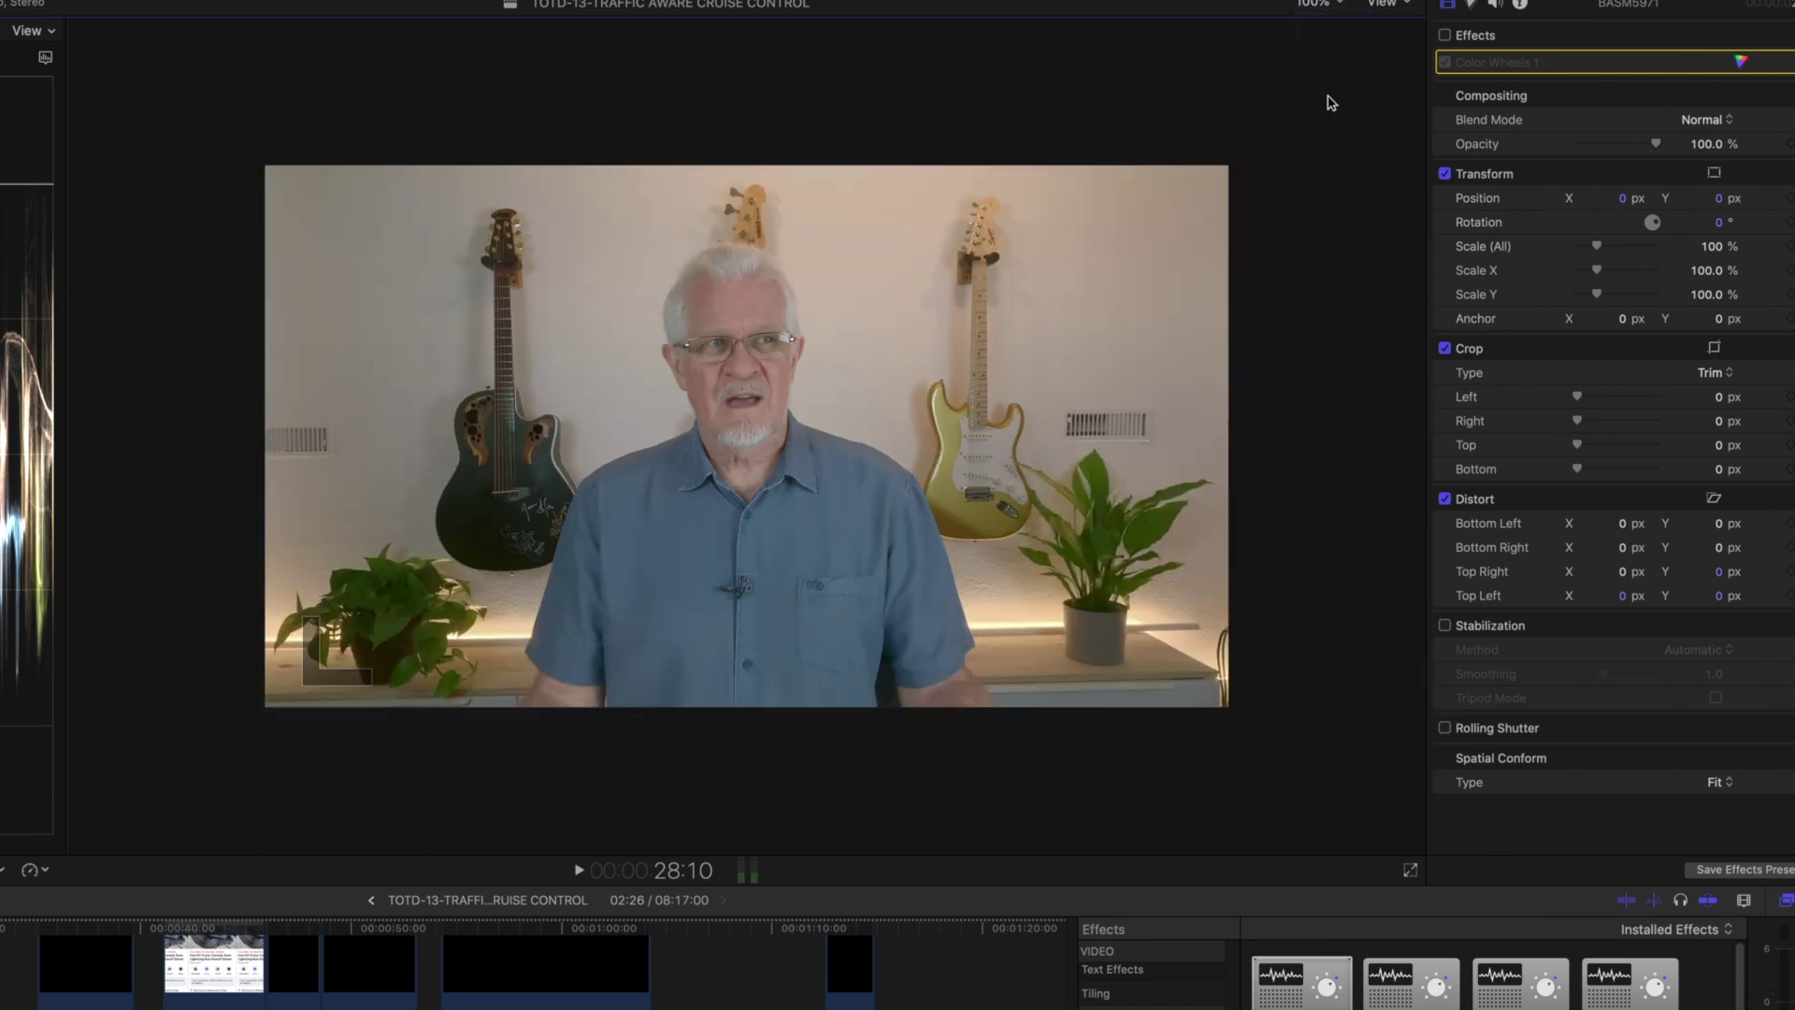
left_click(3, 869)
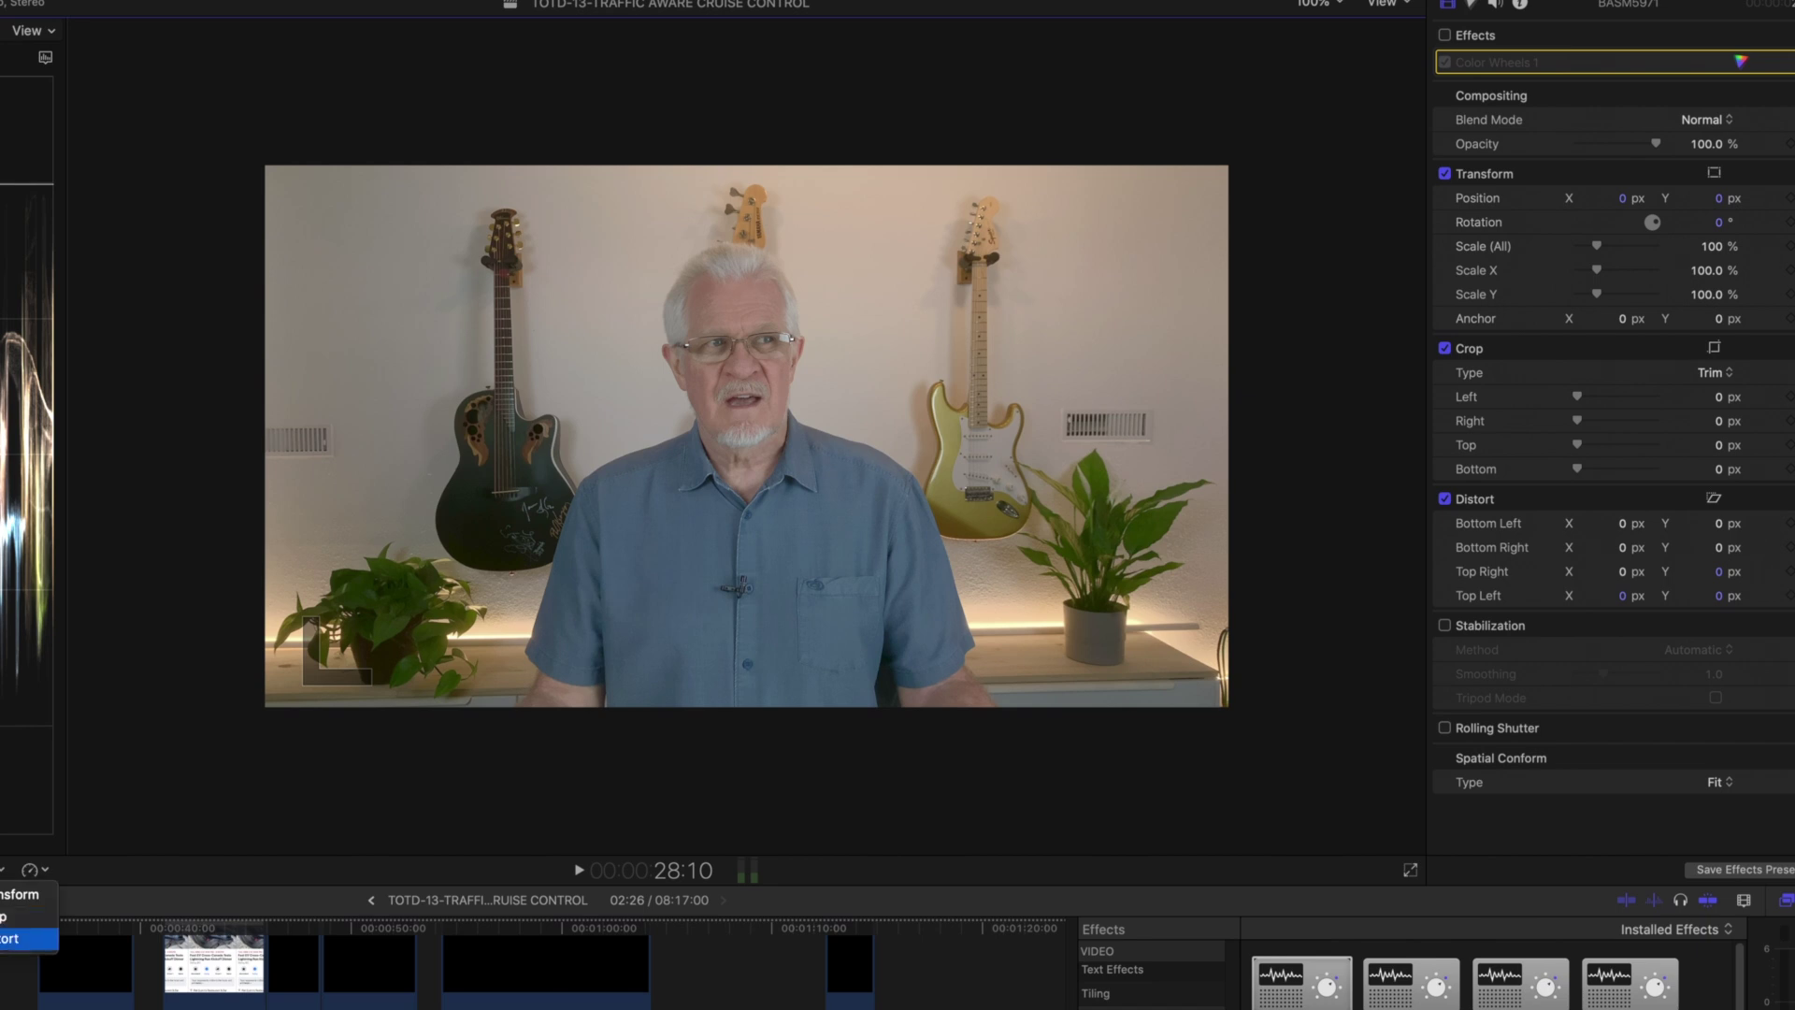
left_click(7, 937)
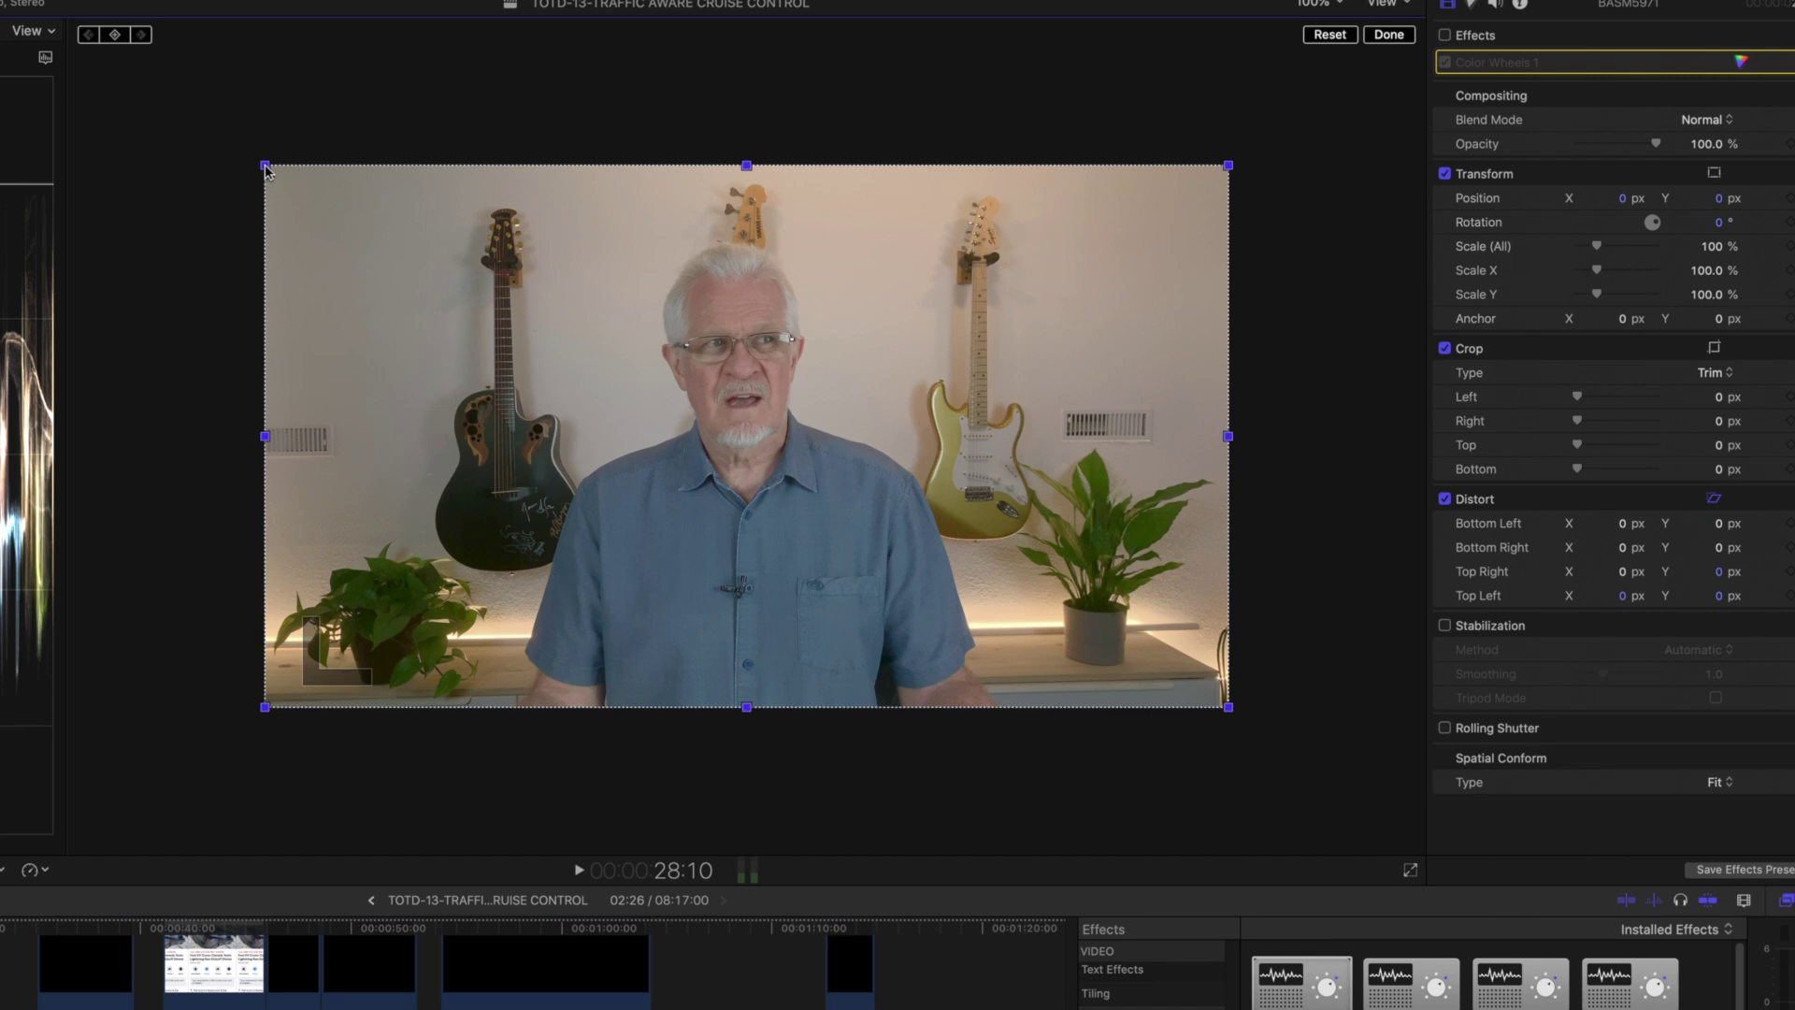
Step: Pull the top corners inward and side edges outward to straighten the shot, Top Left at 36.1/7.6 px
left_click_drag(266, 169, 279, 169)
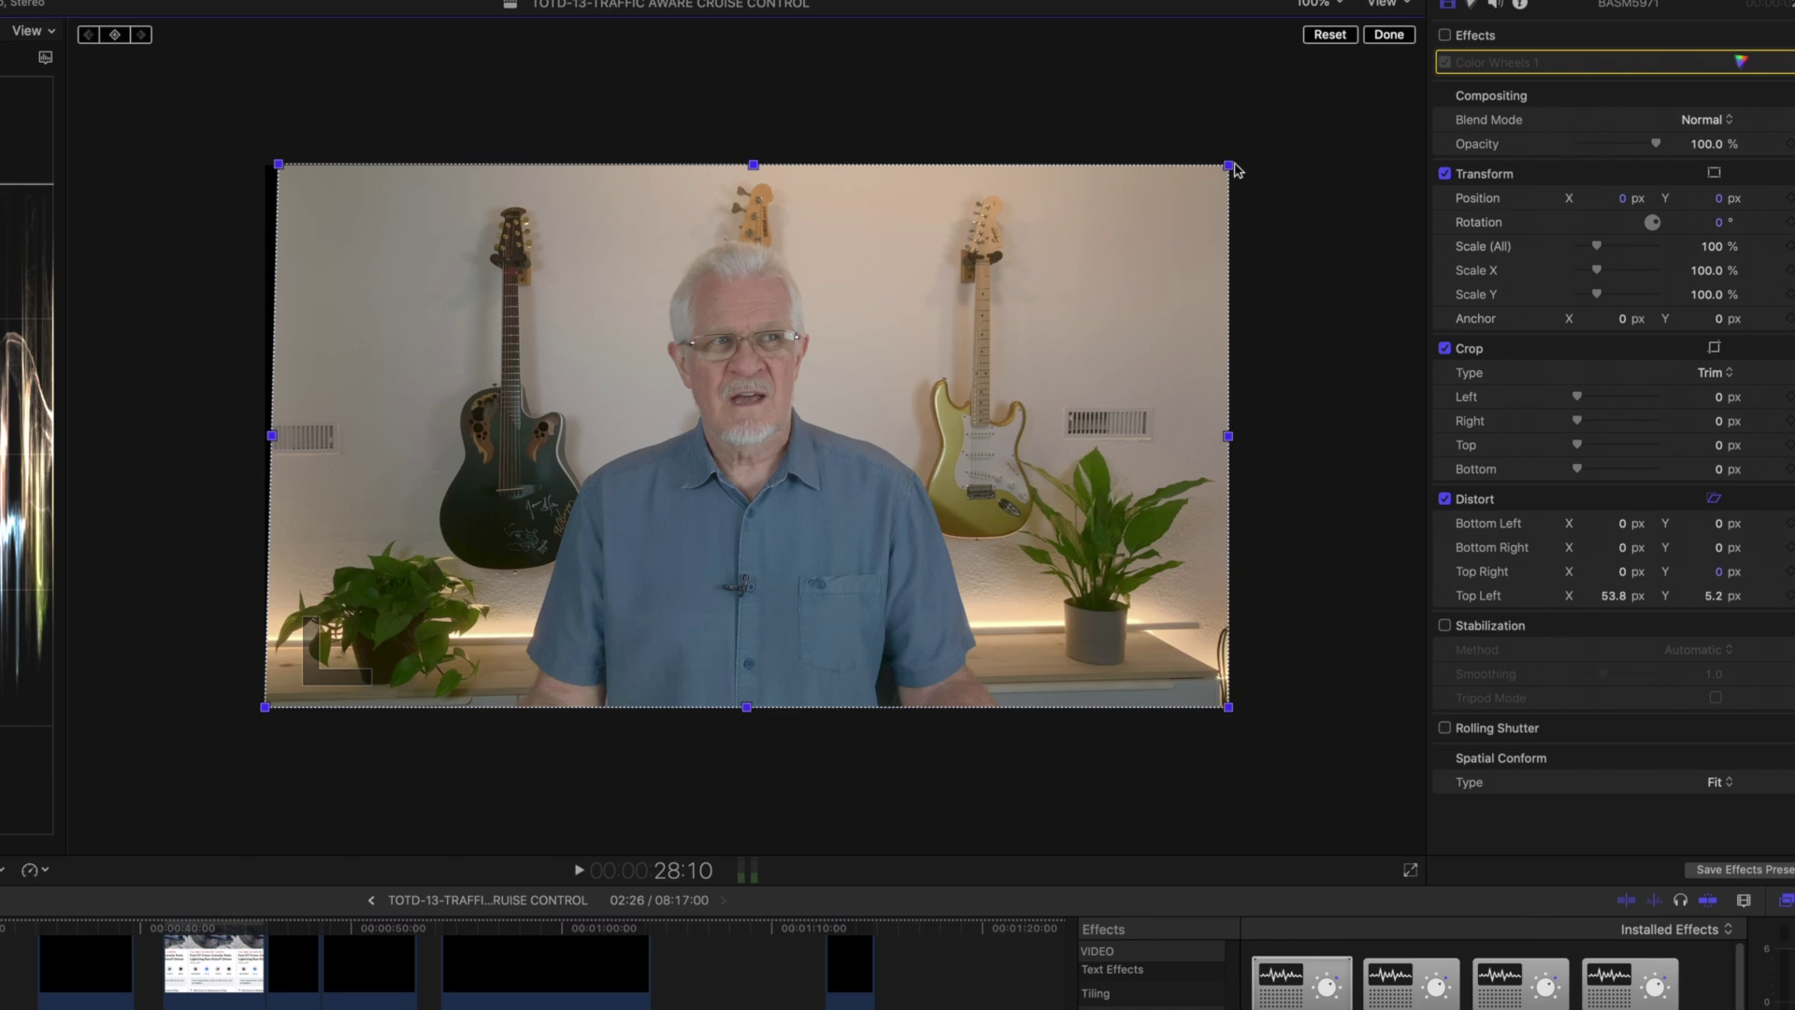
left_click_drag(1228, 166, 1211, 176)
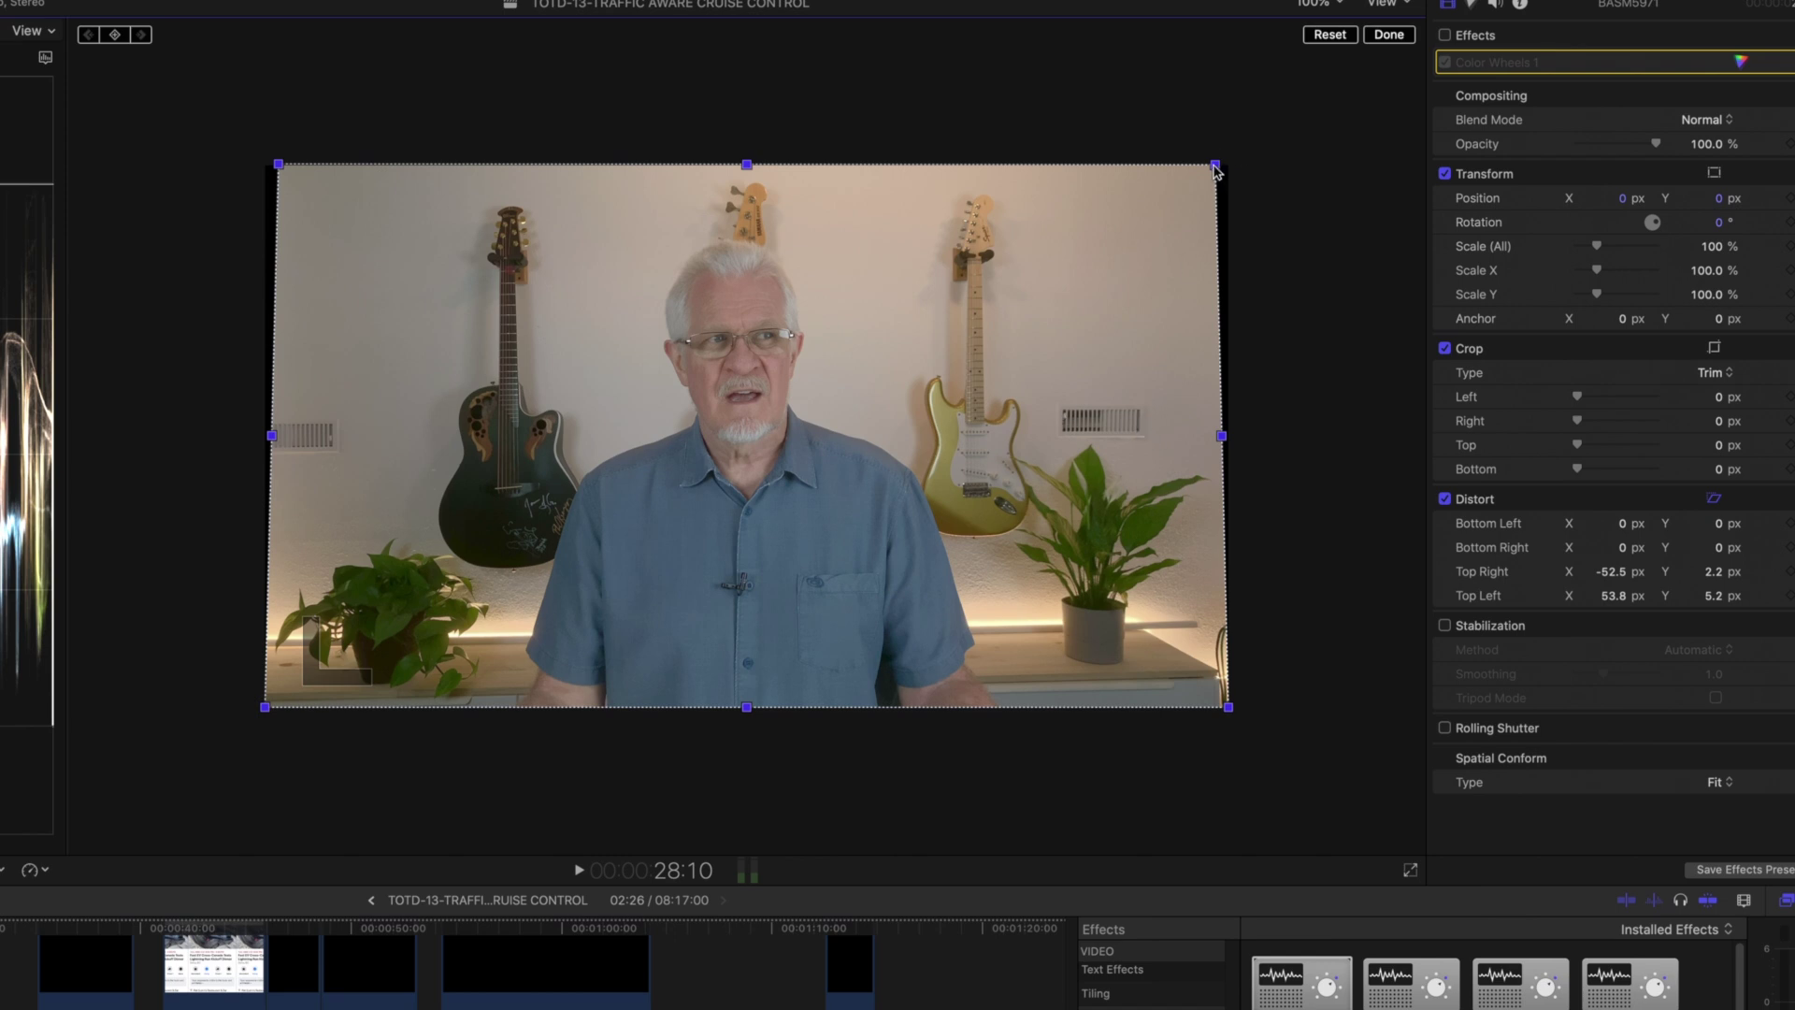
left_click_drag(1215, 166, 1208, 173)
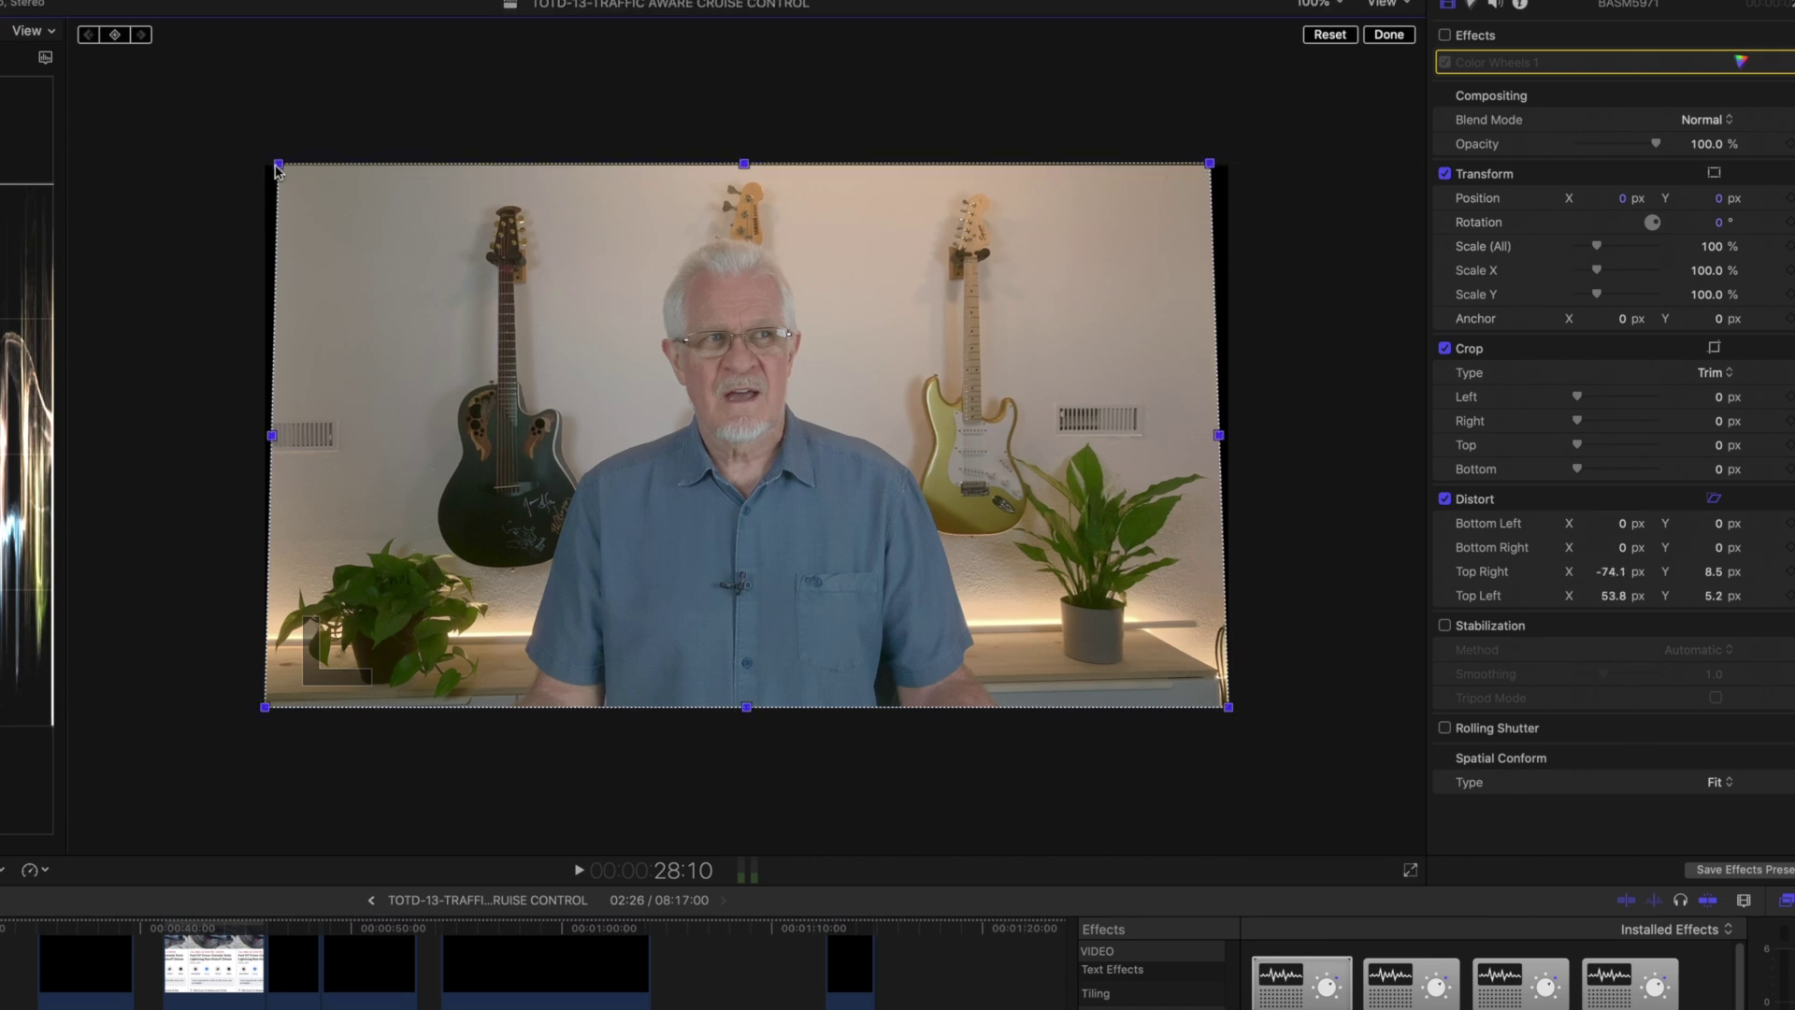
left_click_drag(279, 166, 282, 170)
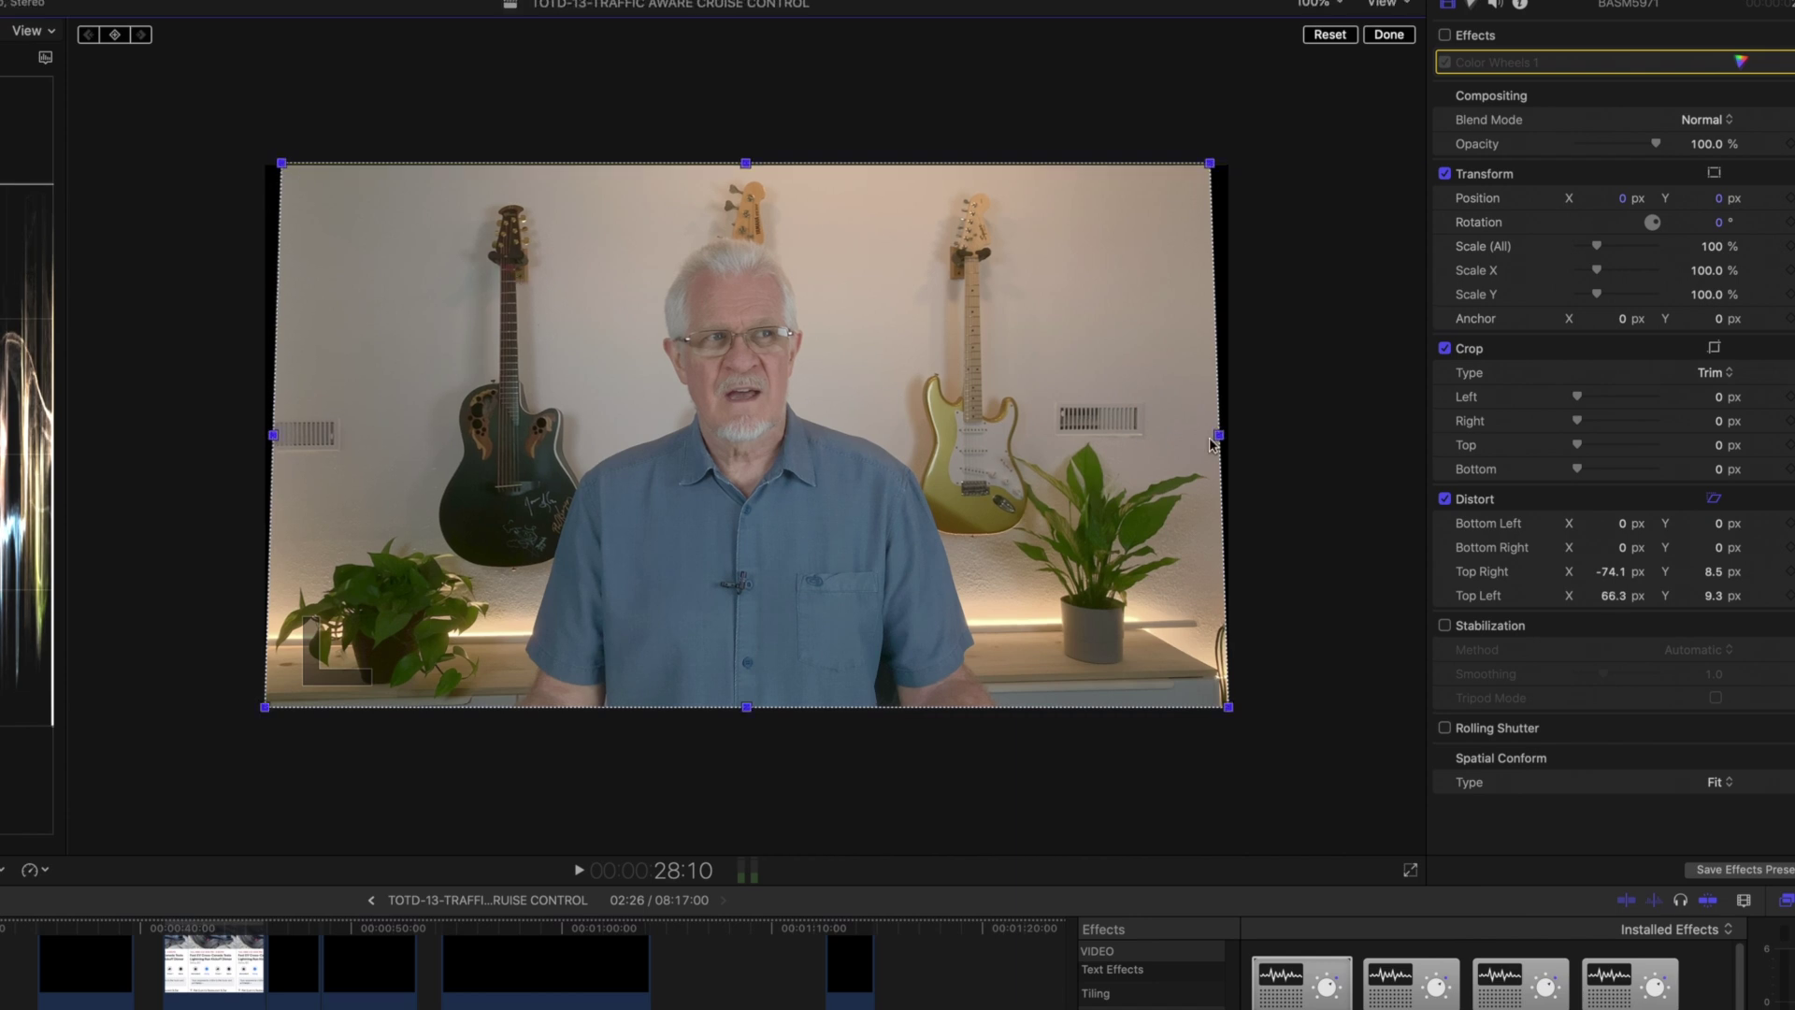
left_click_drag(1218, 436, 1225, 440)
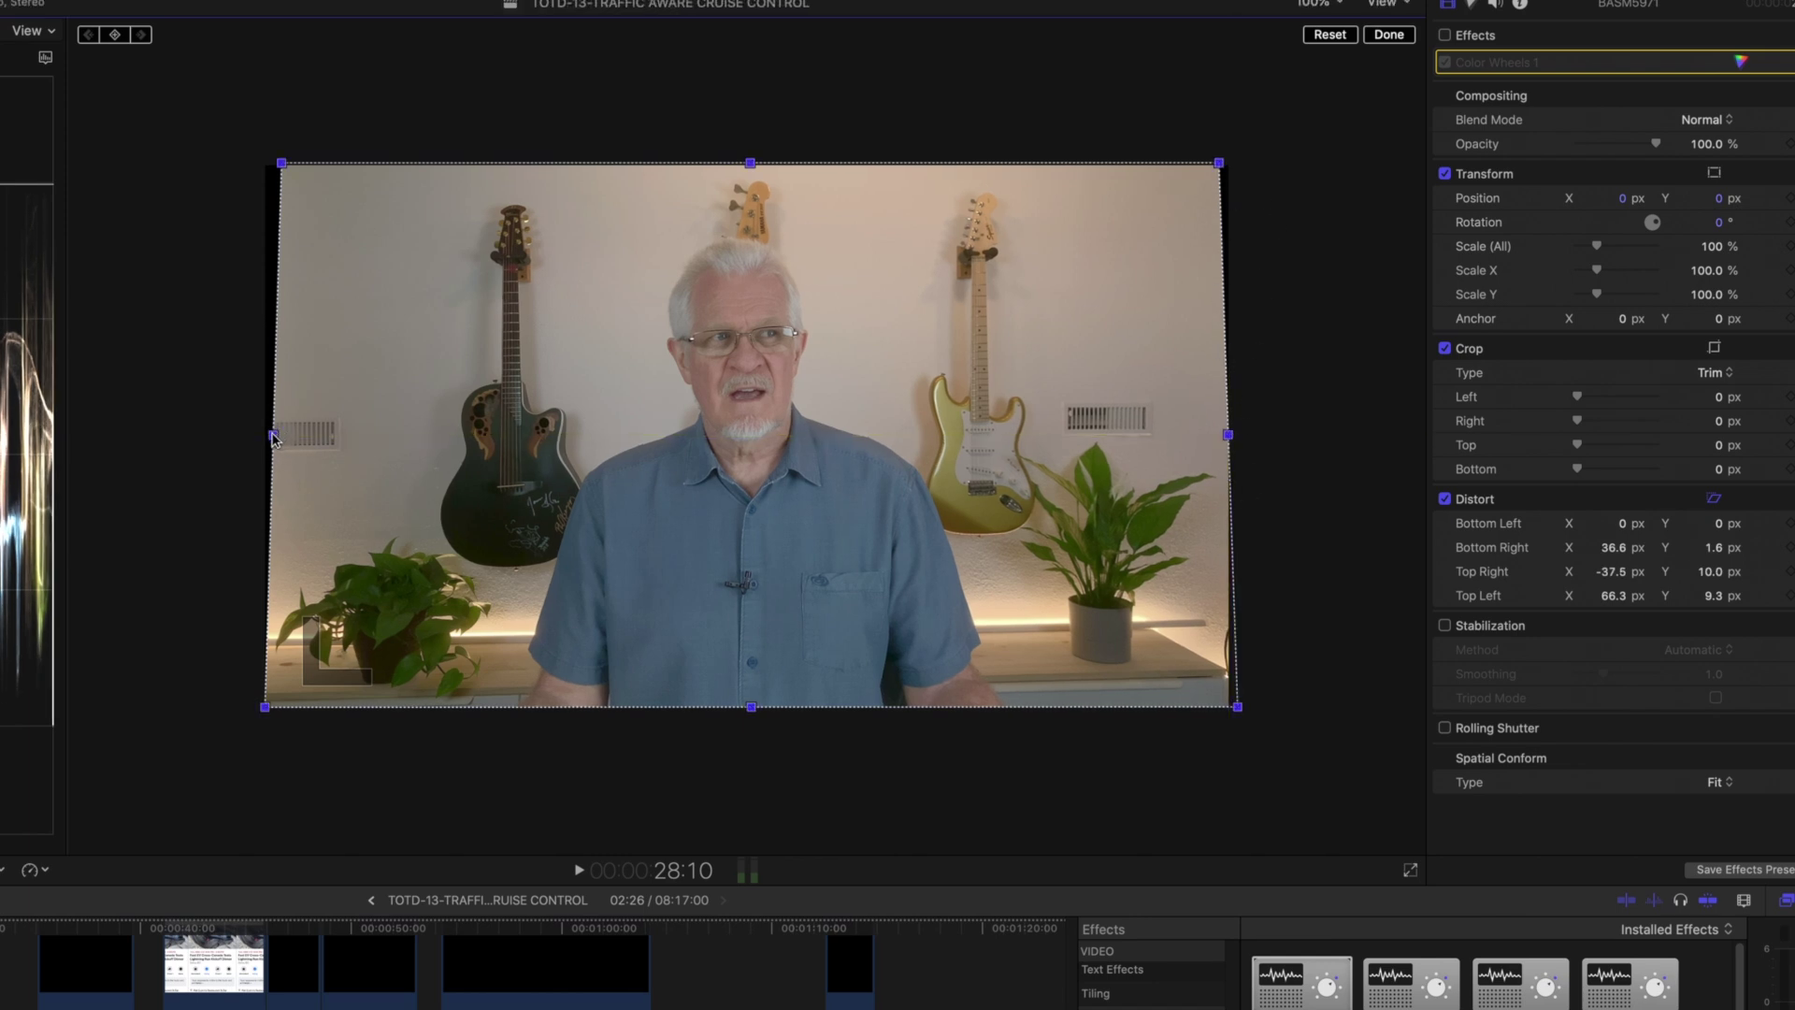
left_click_drag(273, 435, 266, 437)
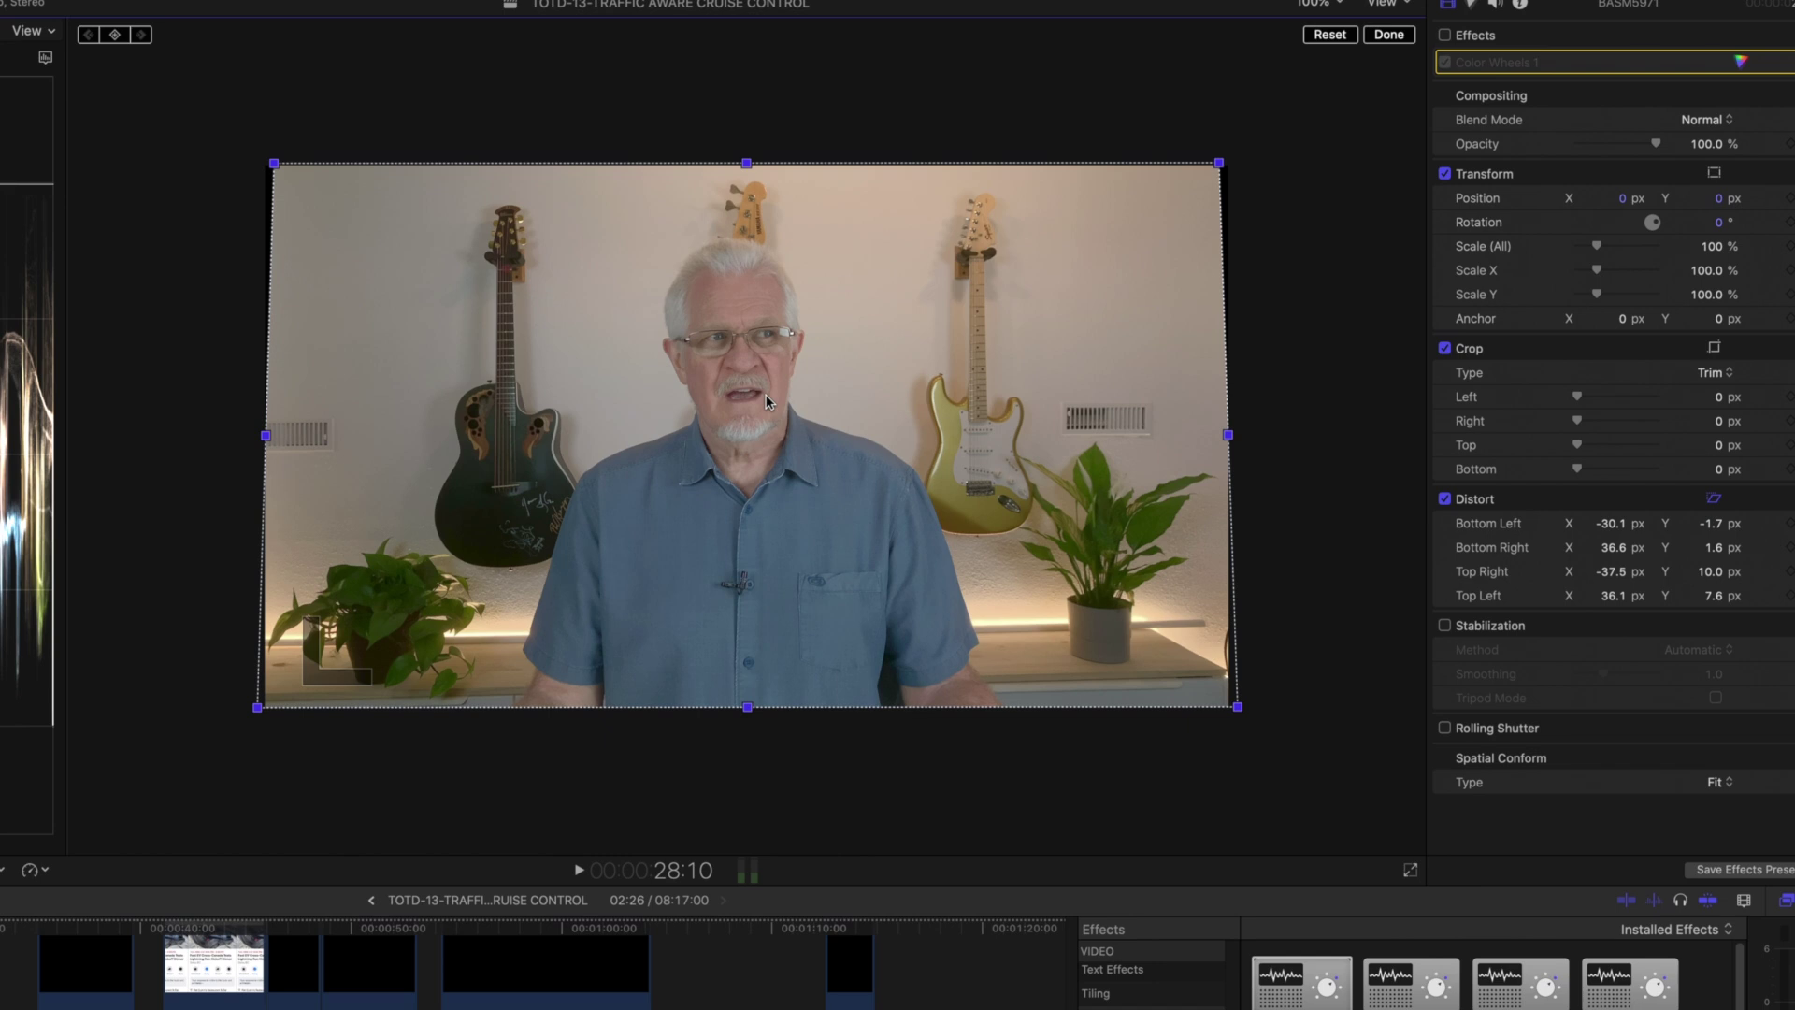
left_click(1388, 35)
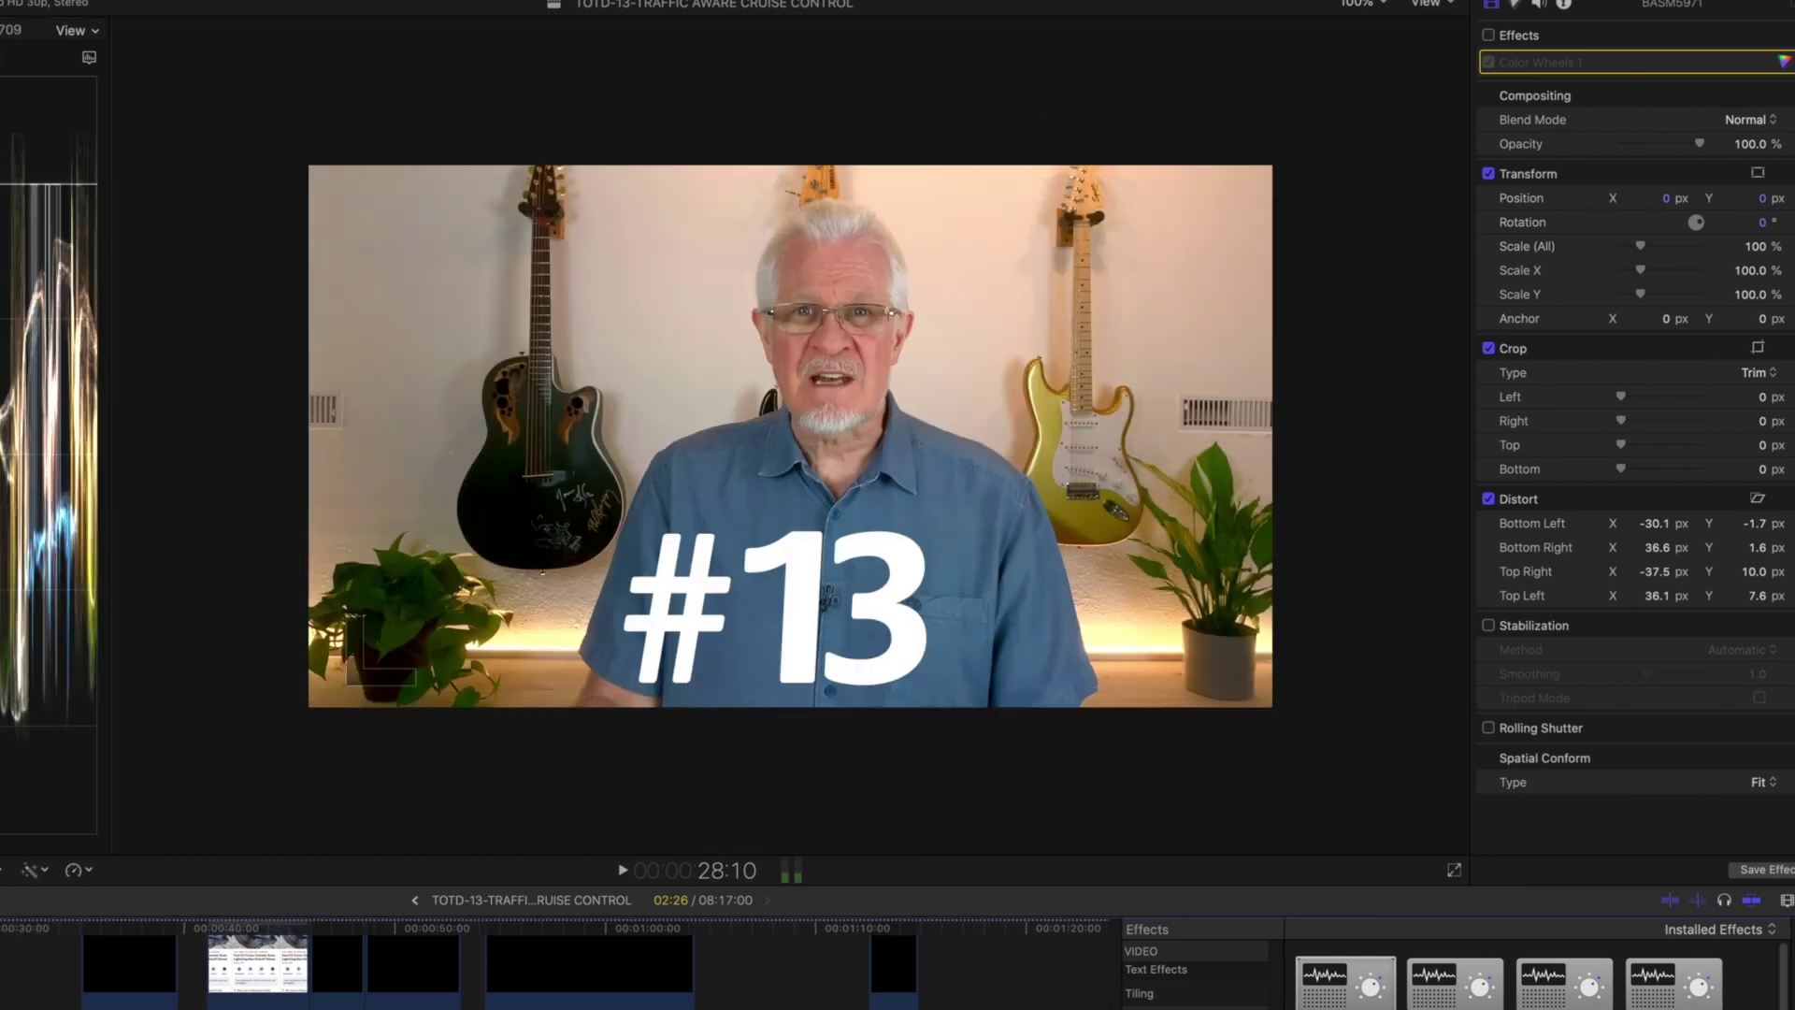
Step: Transform the clip to 109% scale, −0.3° rotation and position −3.7/−15.4 px, then fit the viewer
left_click(33, 869)
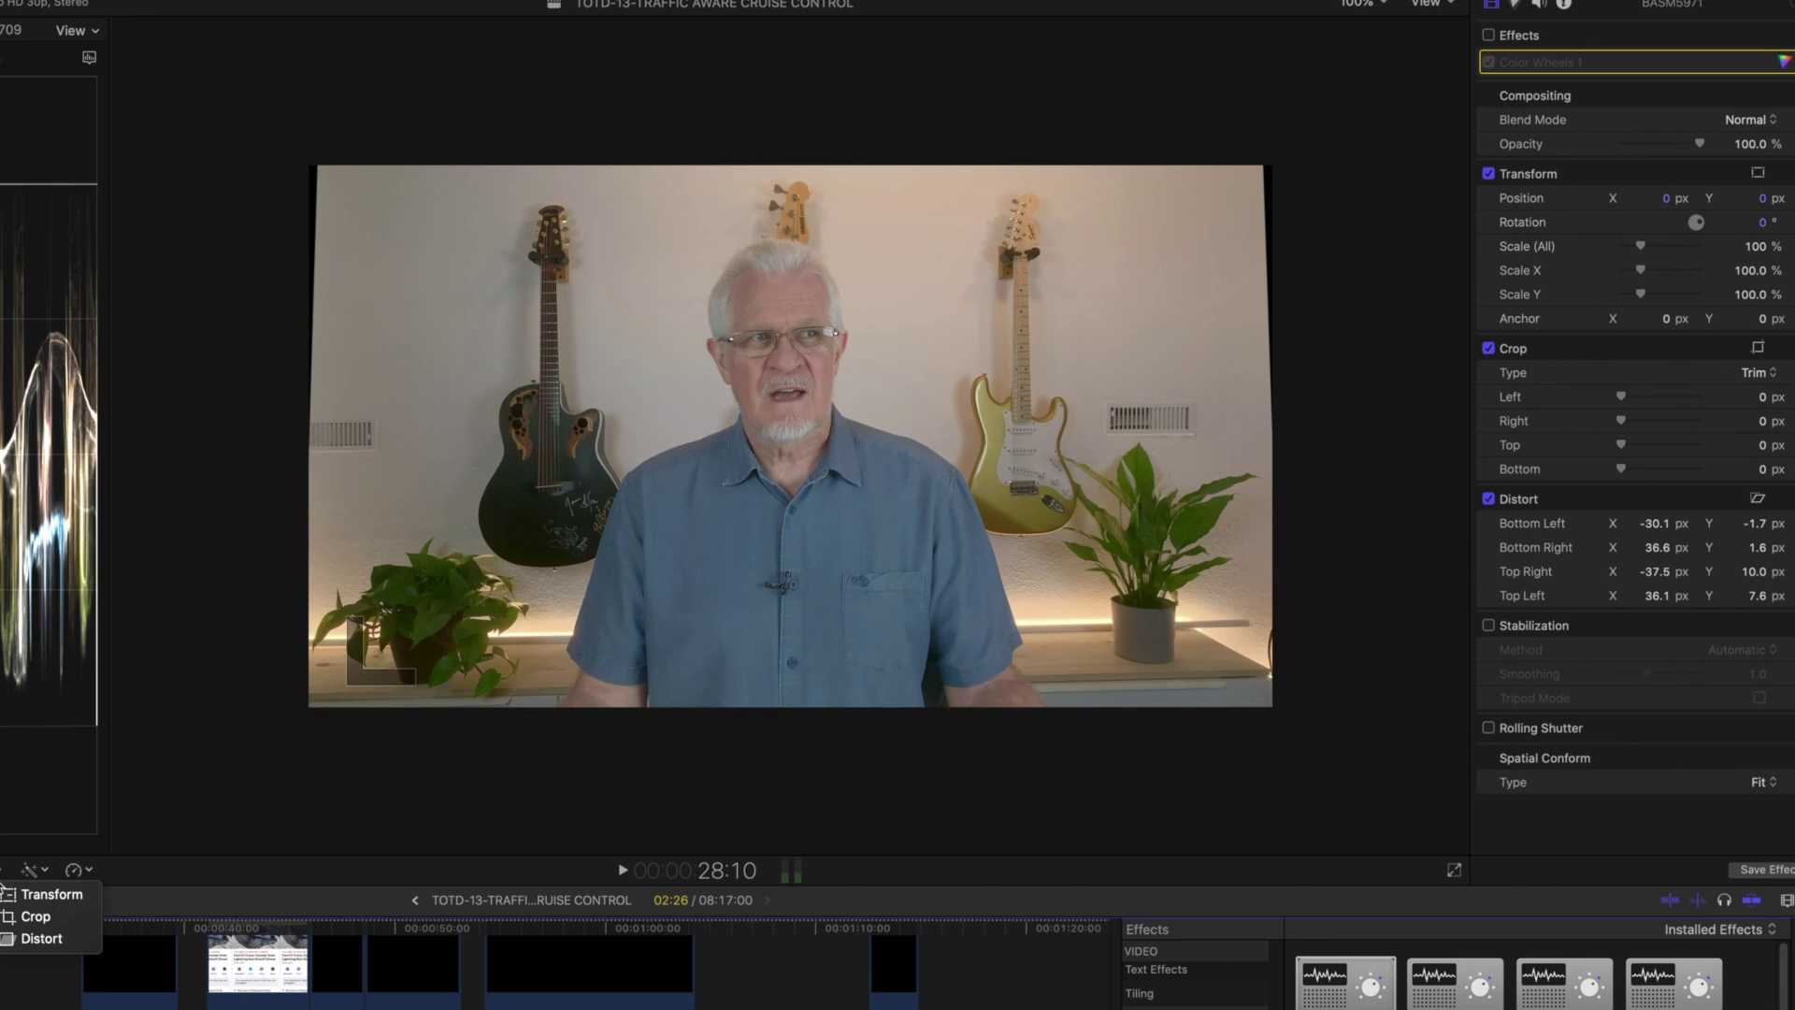
left_click(26, 896)
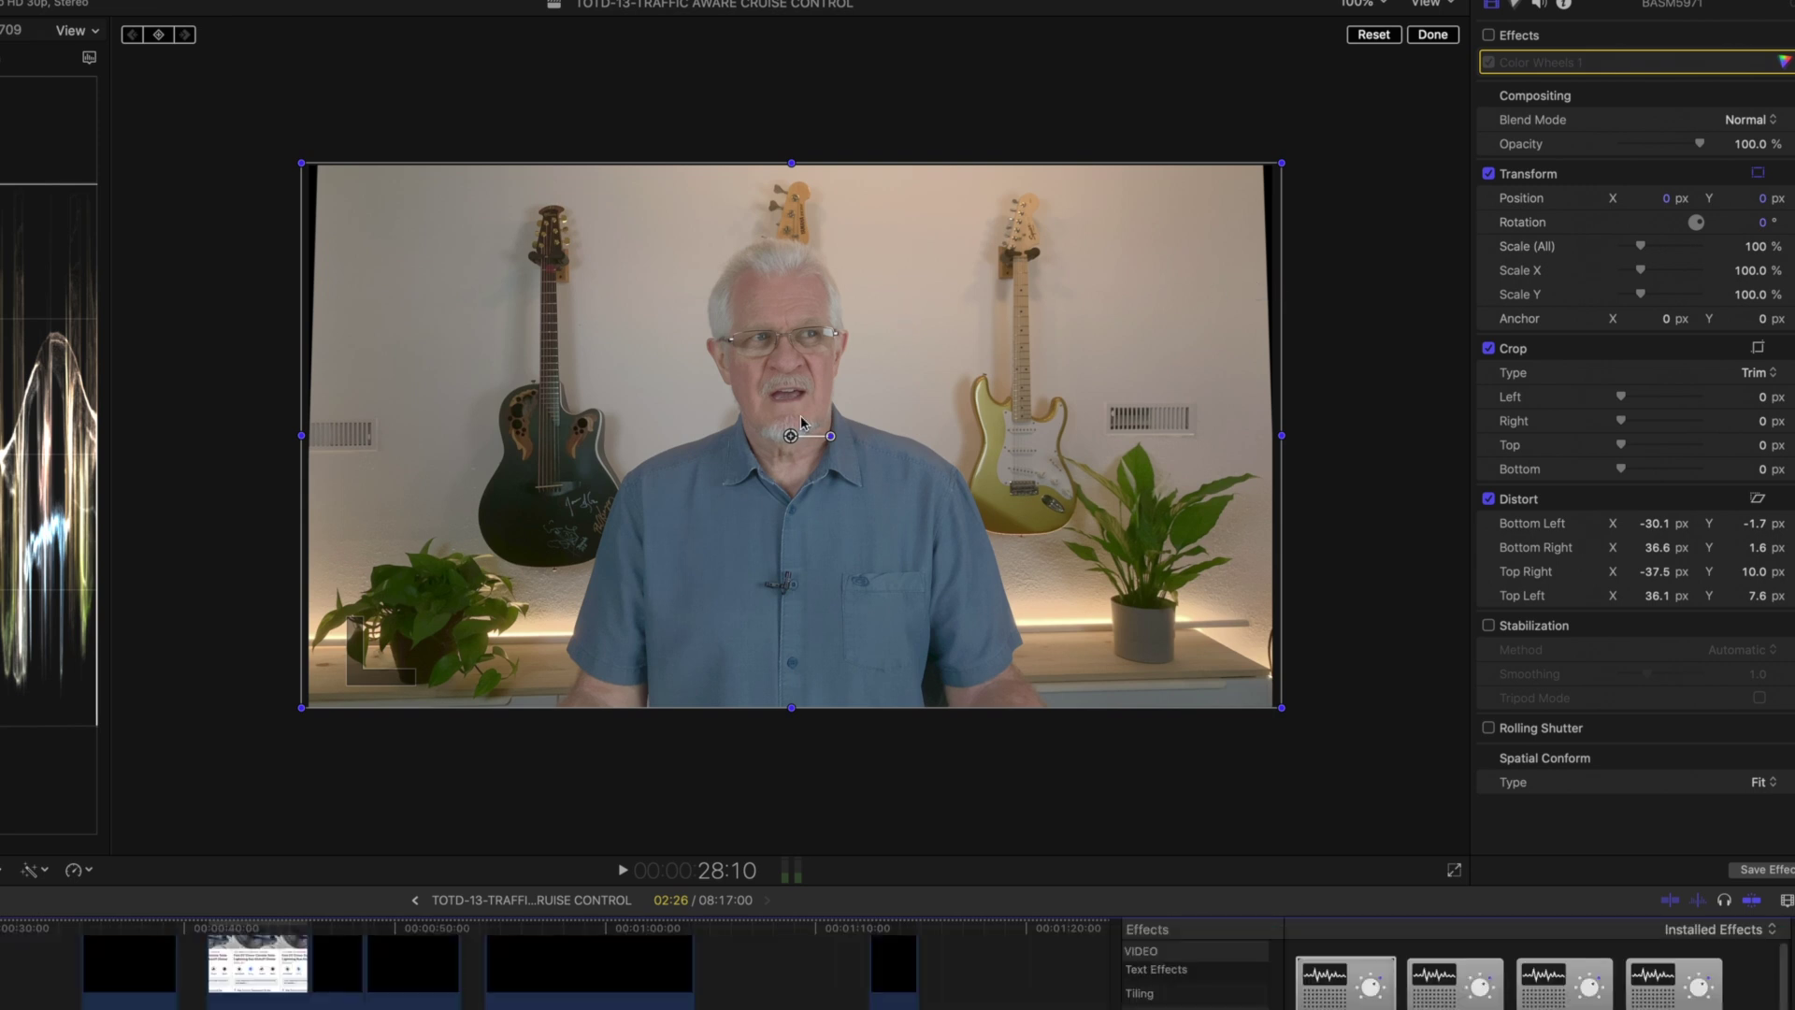
left_click_drag(831, 439, 1477, 444)
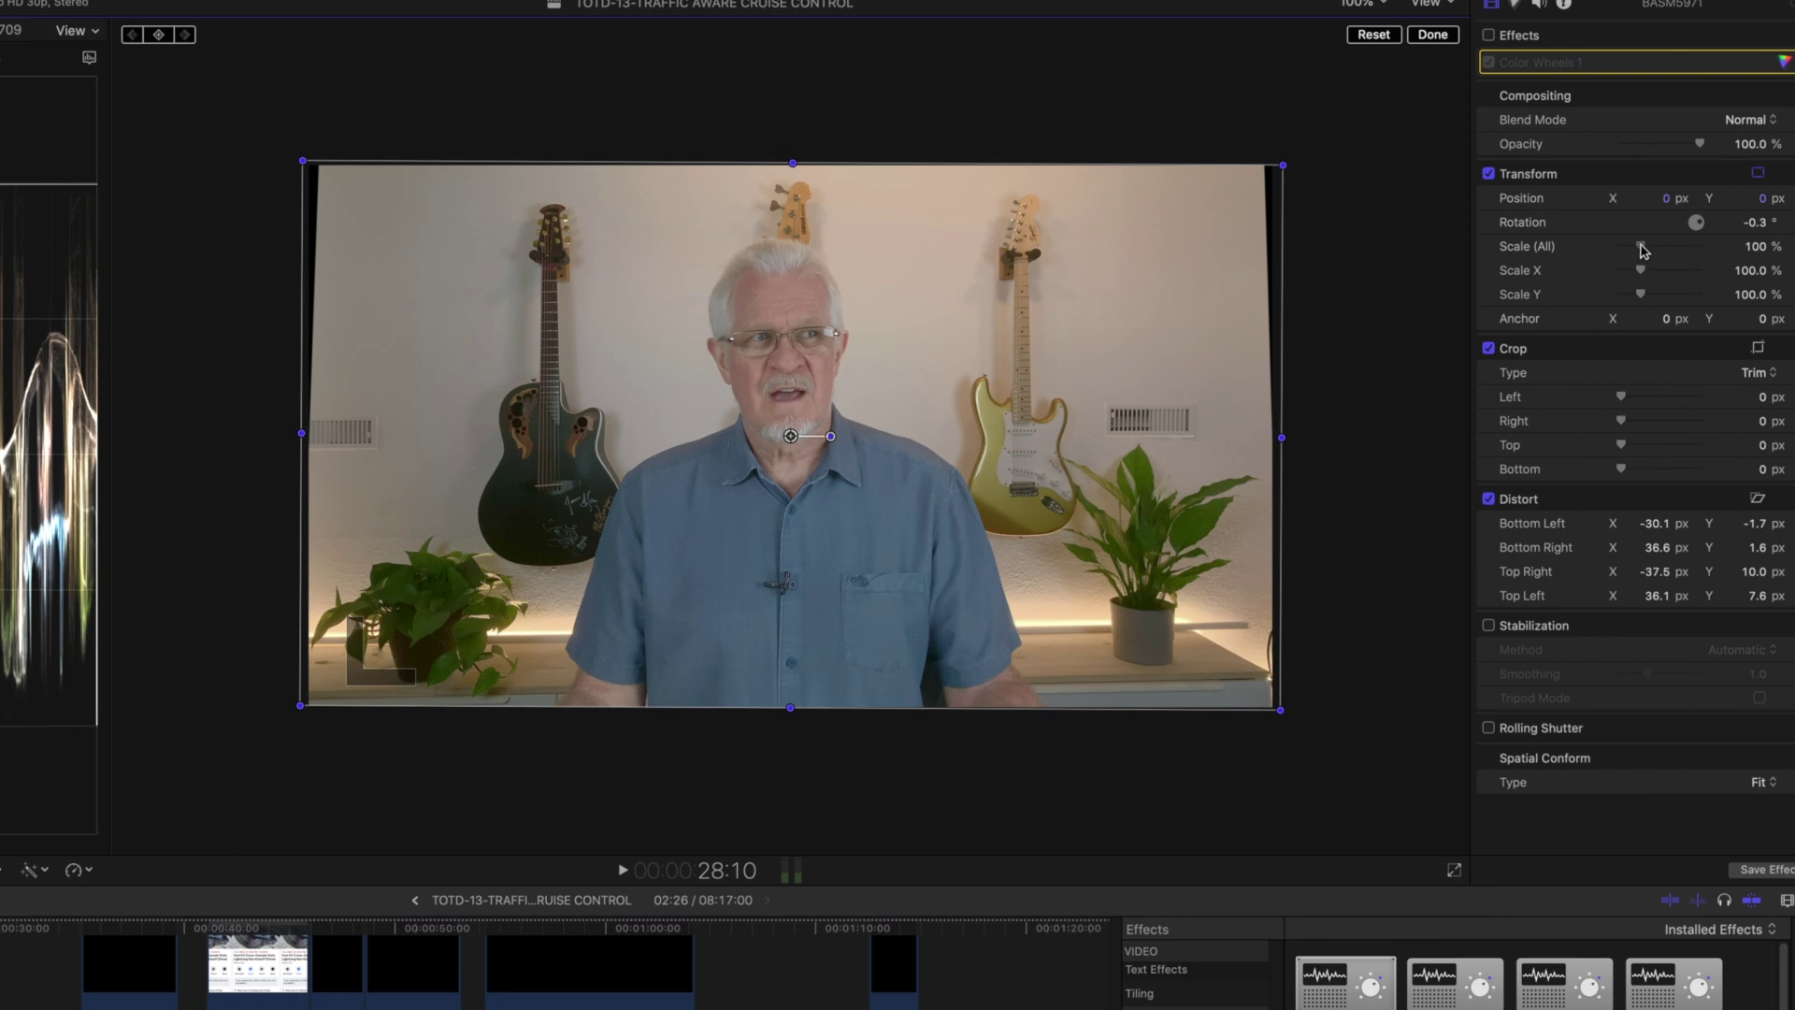
left_click_drag(1643, 251, 1645, 250)
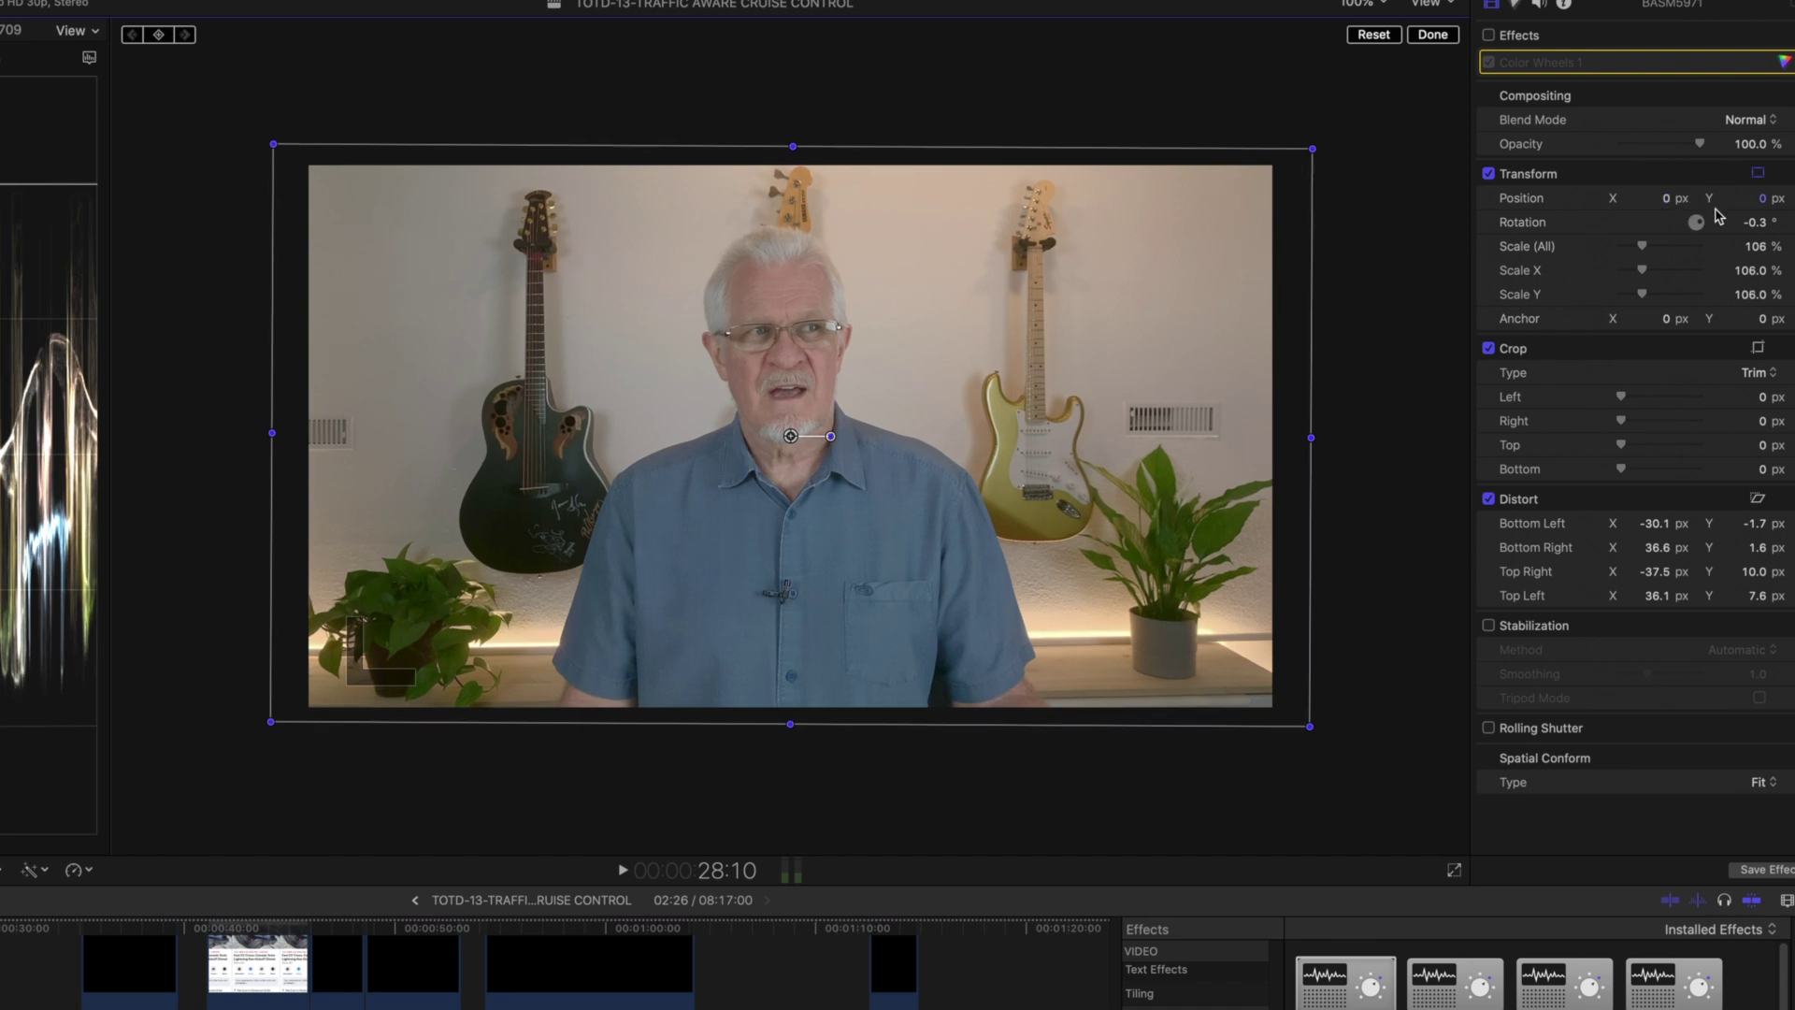
left_click_drag(1644, 251, 1645, 251)
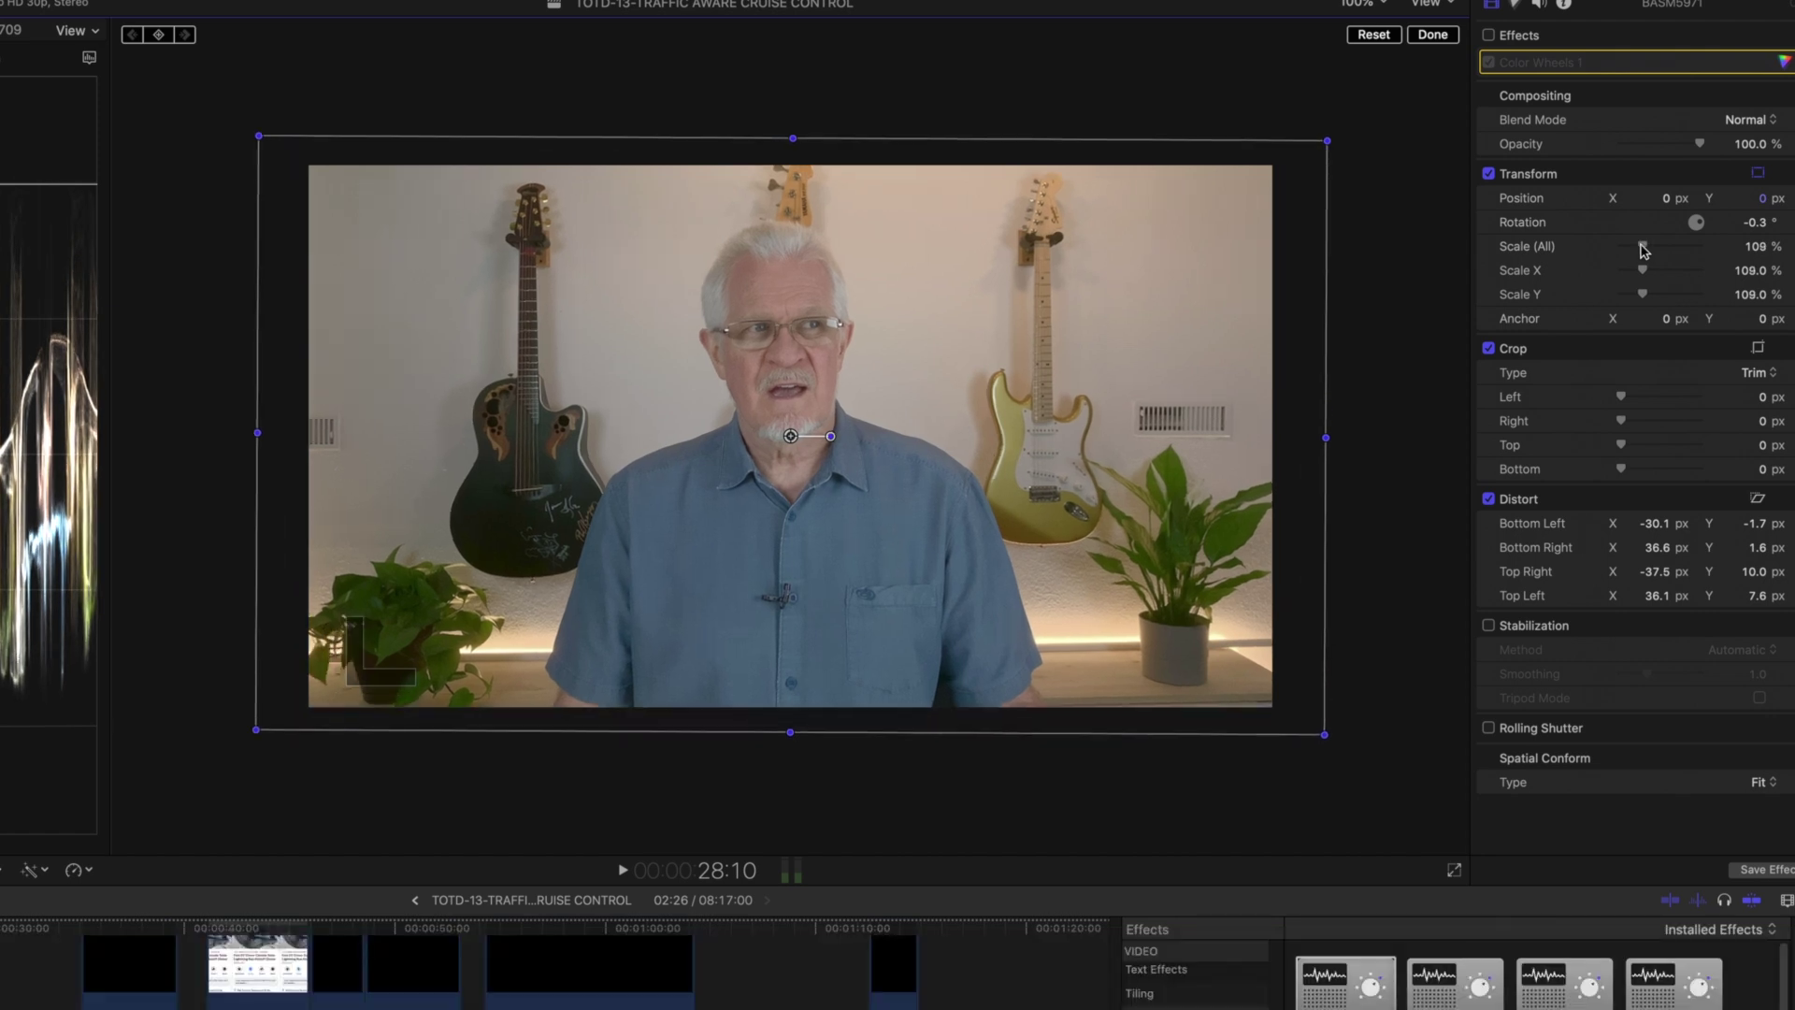
mouse_move(992, 433)
left_mouse_down()
mouse_move(992, 395)
mouse_move(990, 456)
mouse_move(994, 439)
left_mouse_up()
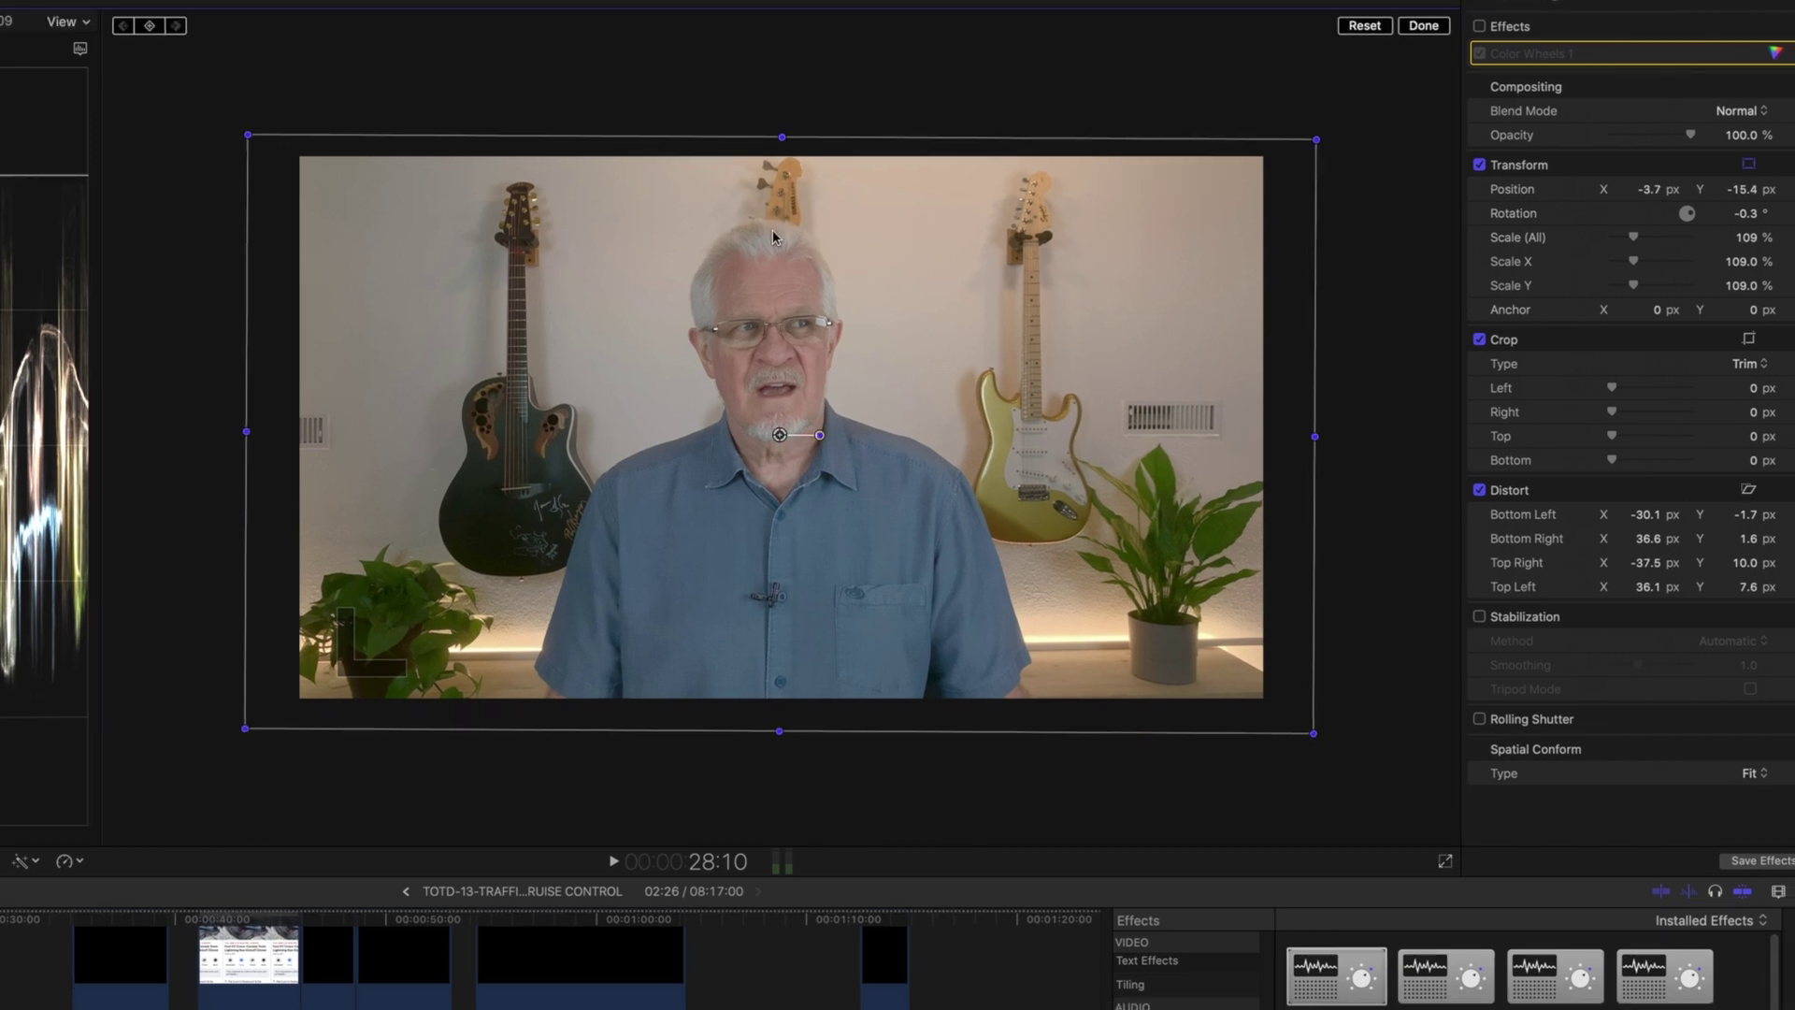
left_click(1437, 25)
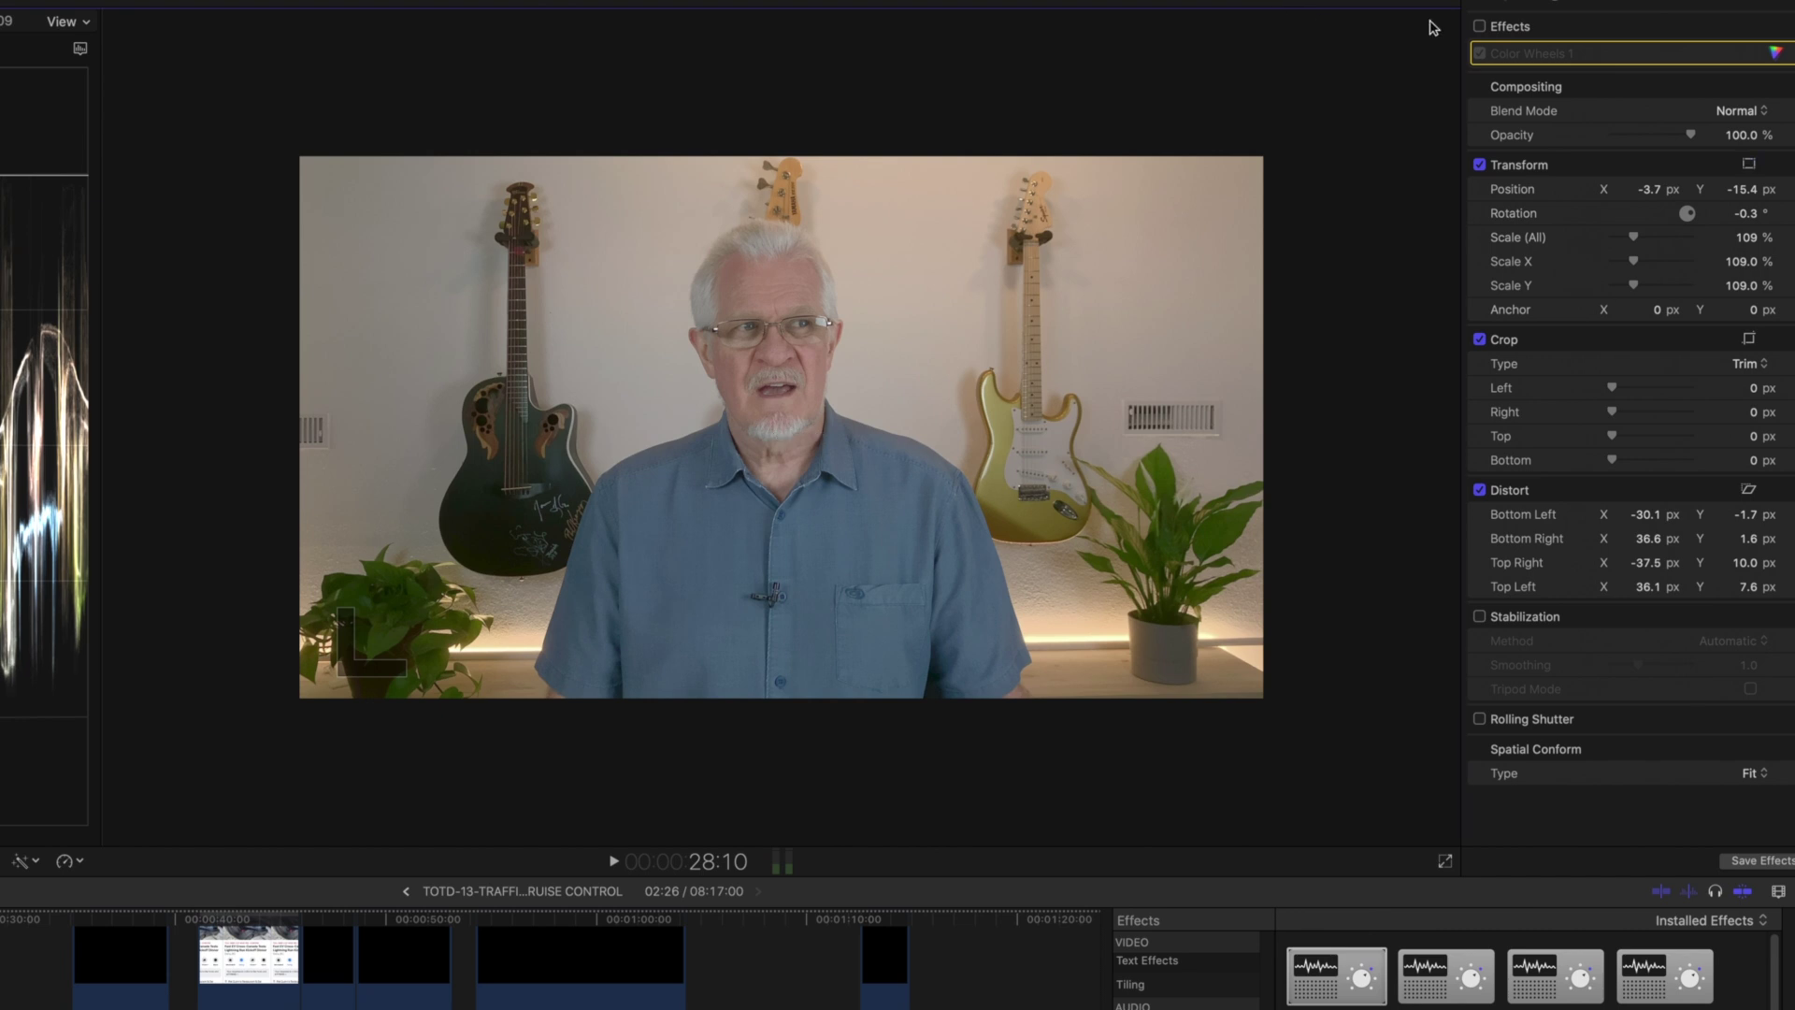
left_click(1381, 5)
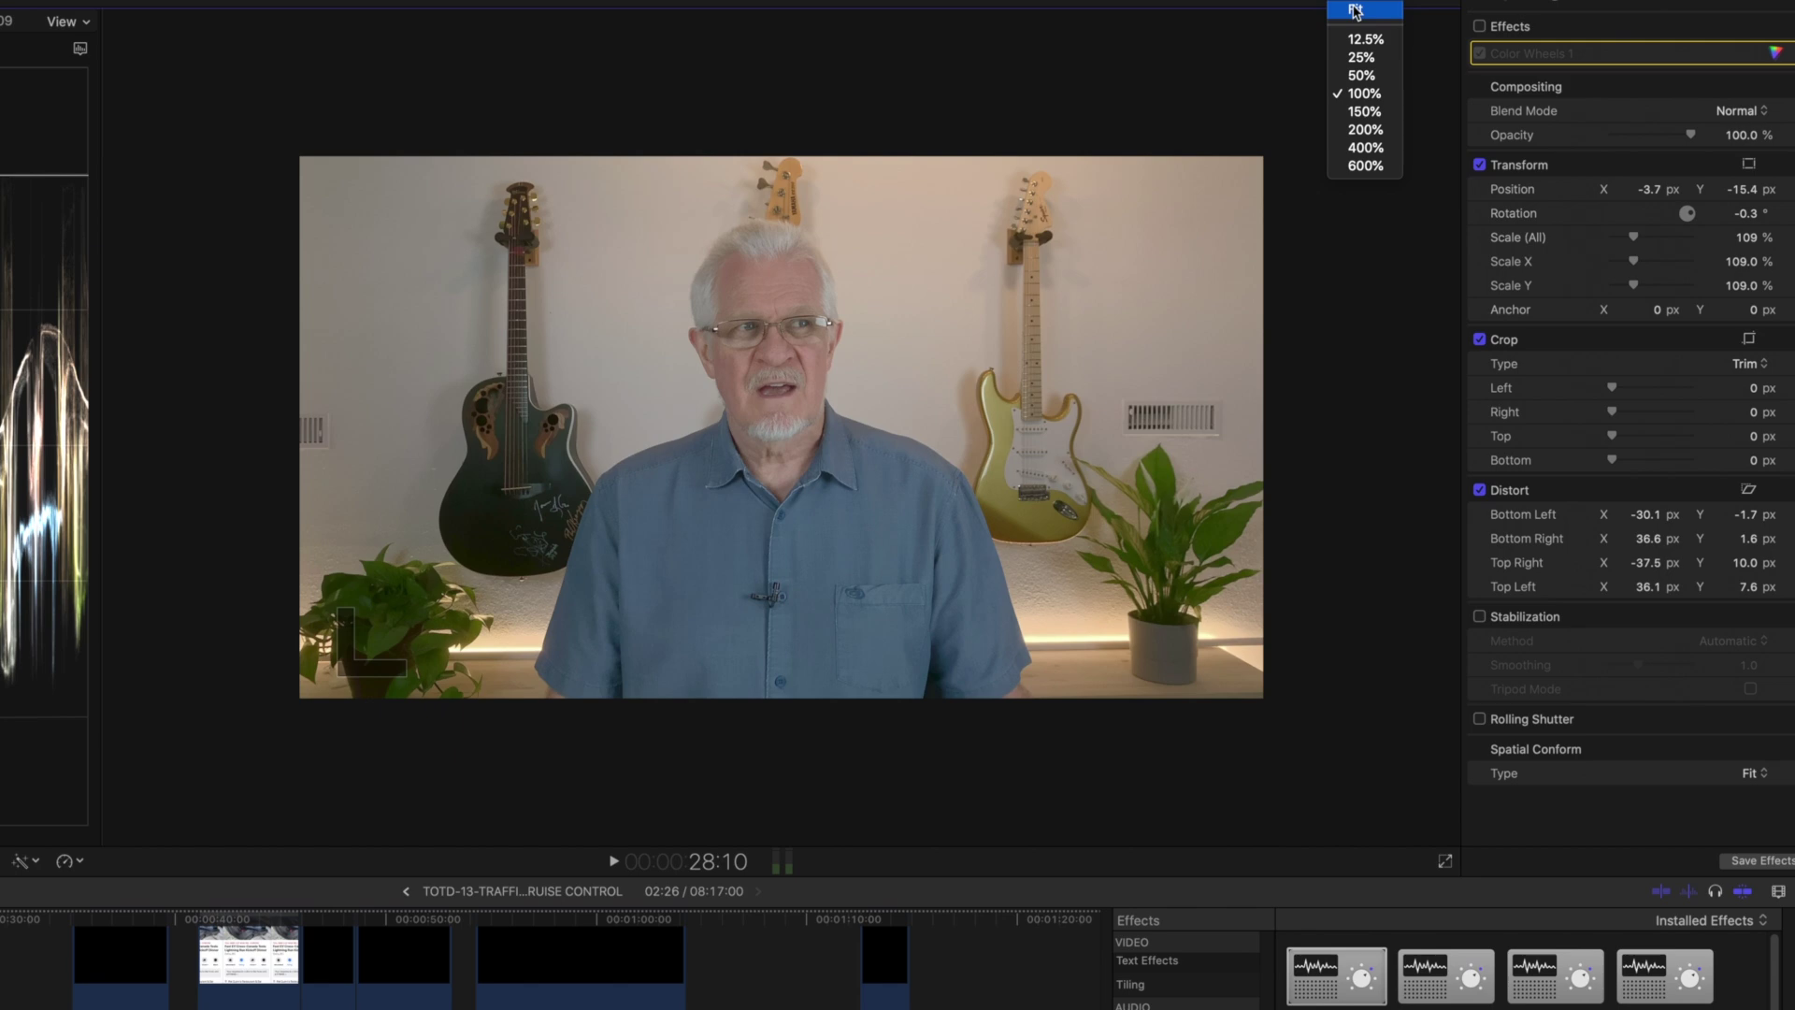
left_click(1355, 11)
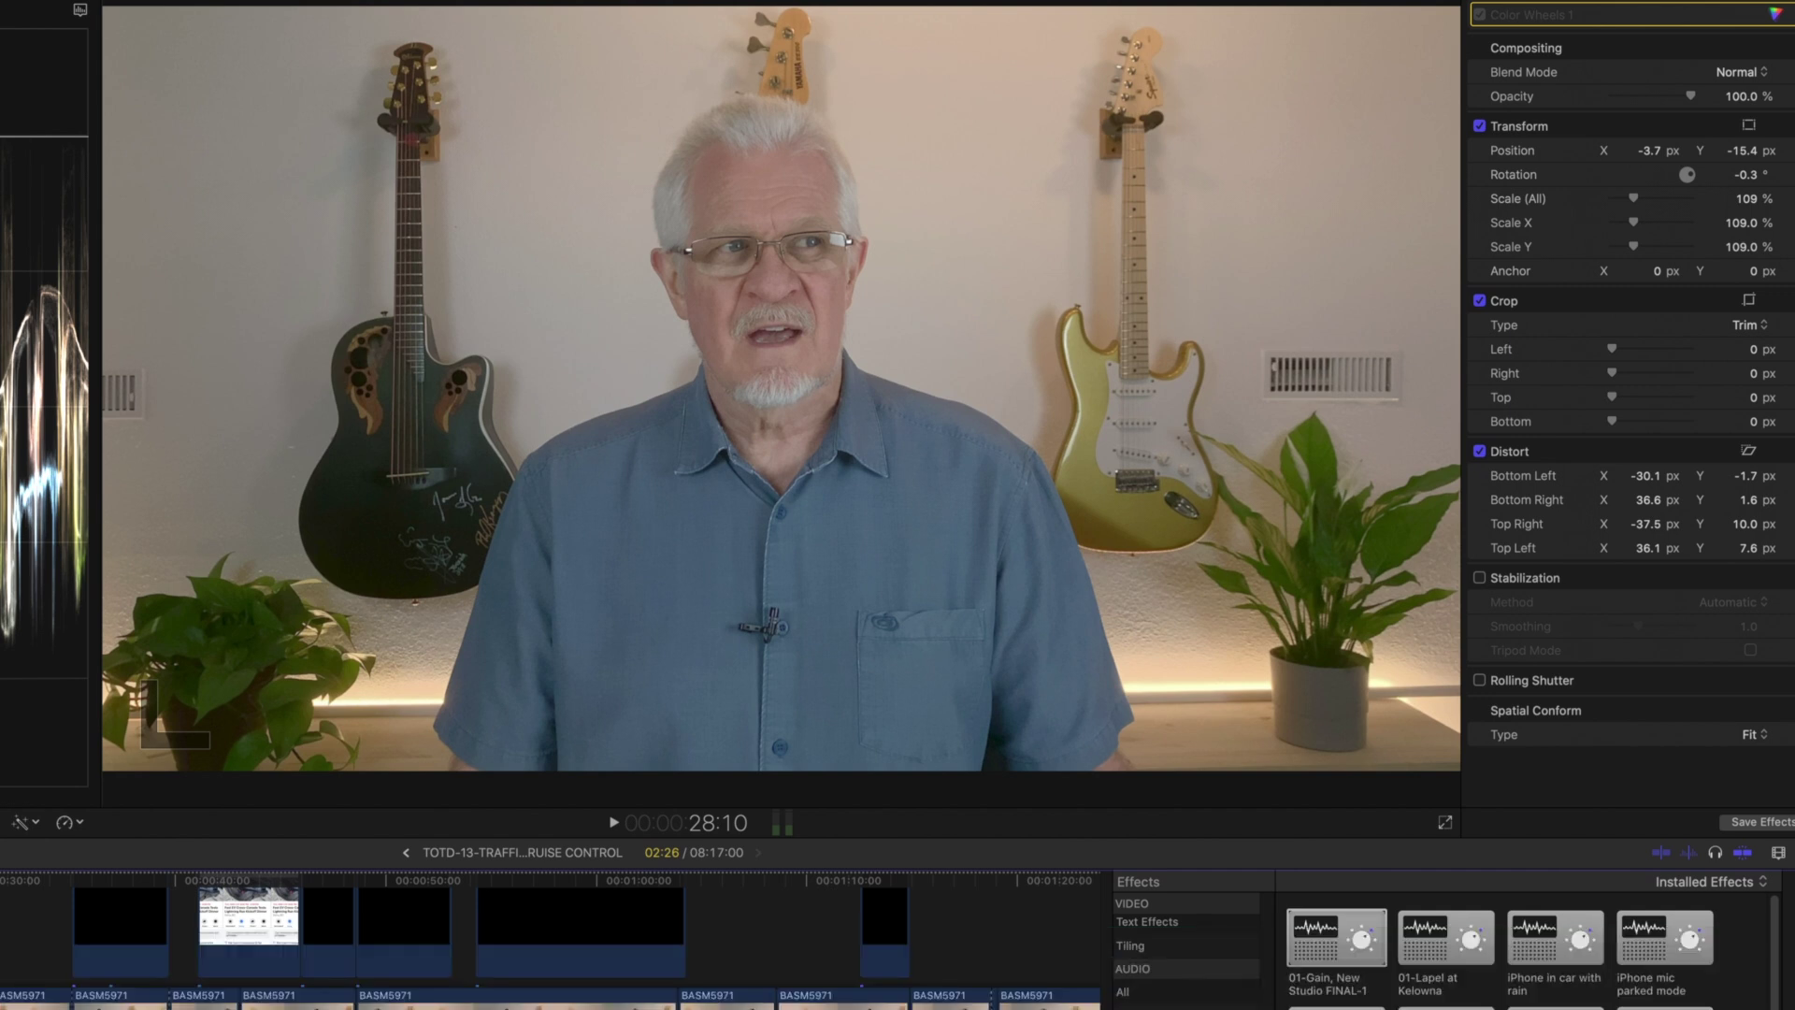
Step: Bring up the Color inspector and add a Color Board correction to the clip
key("super+6")
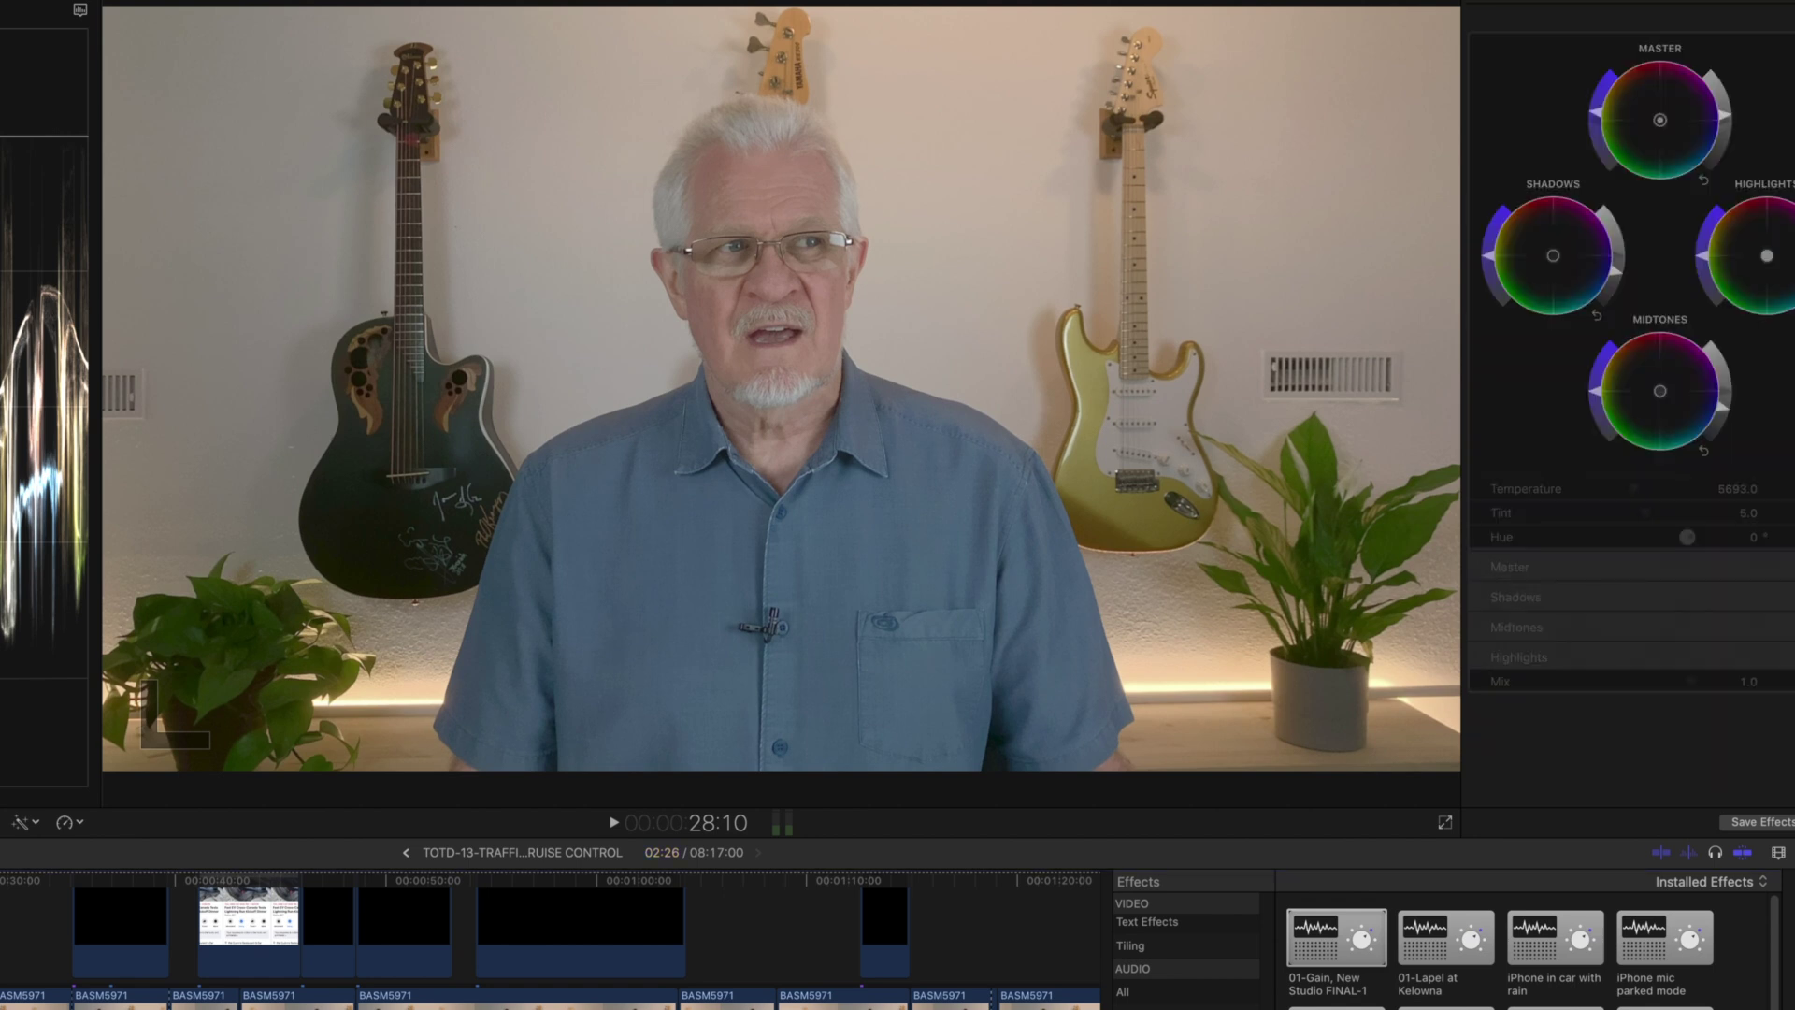
left_click(1596, 2)
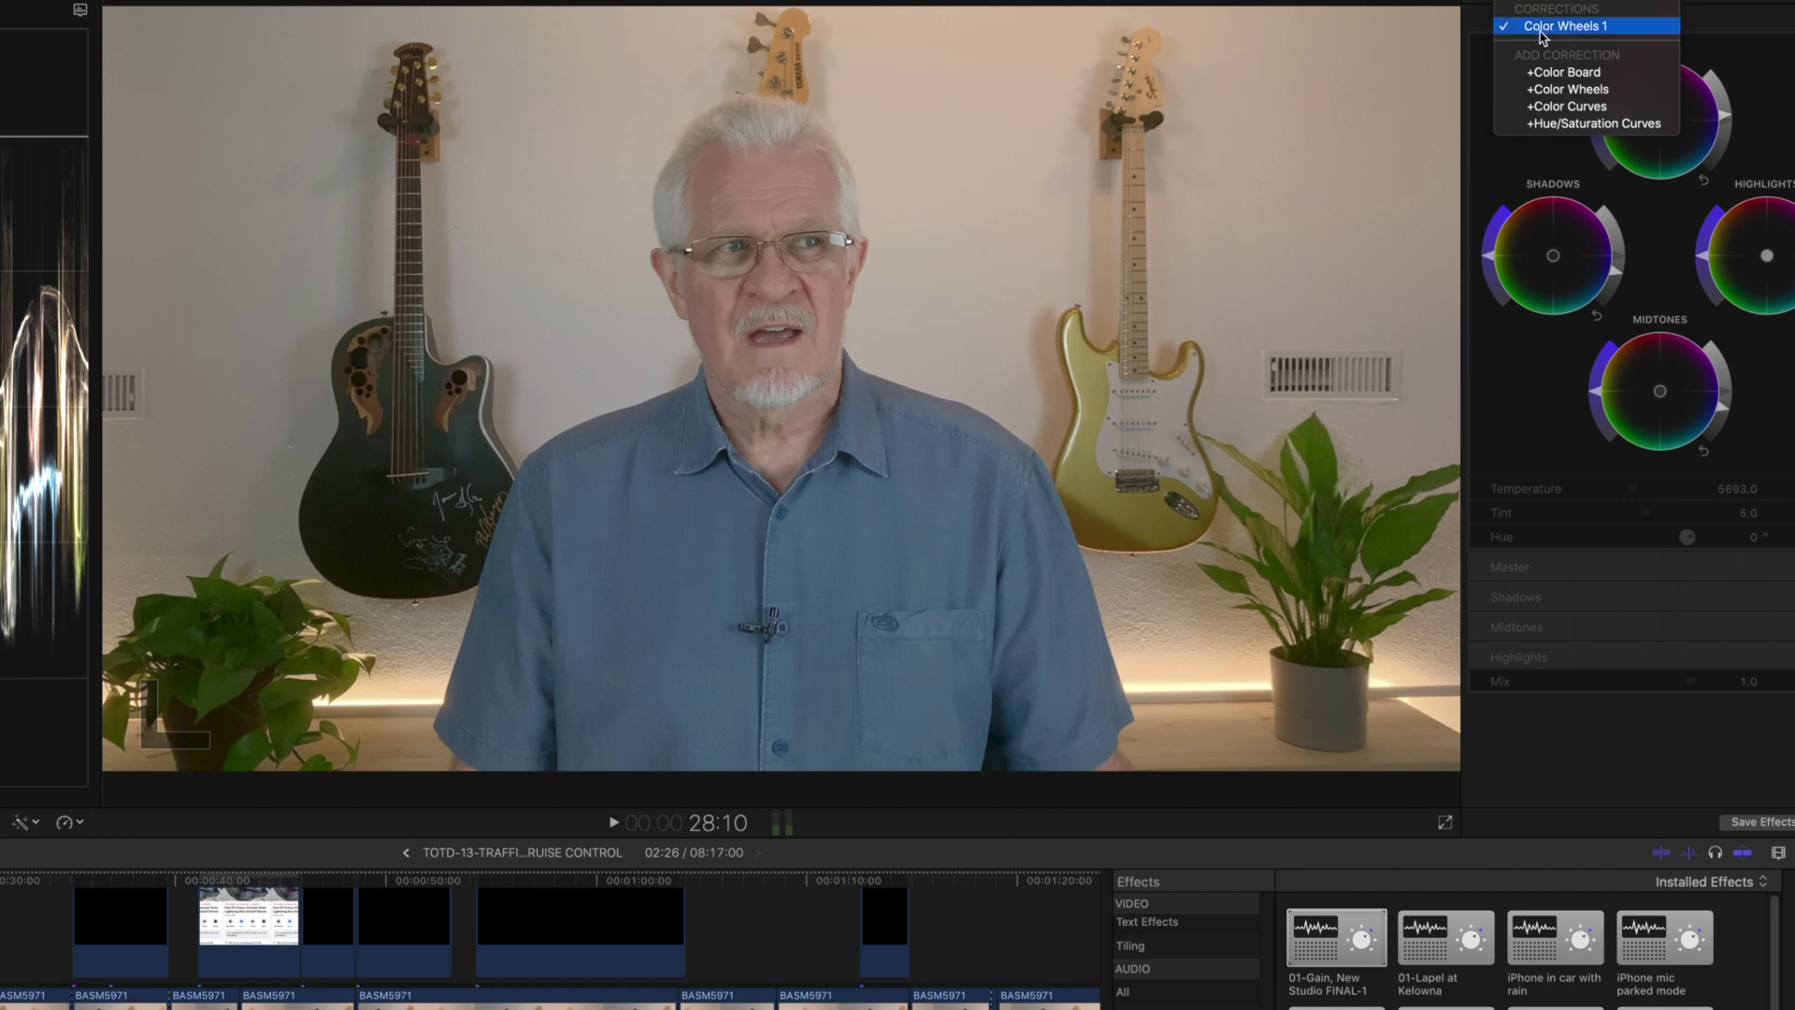
left_click(1571, 74)
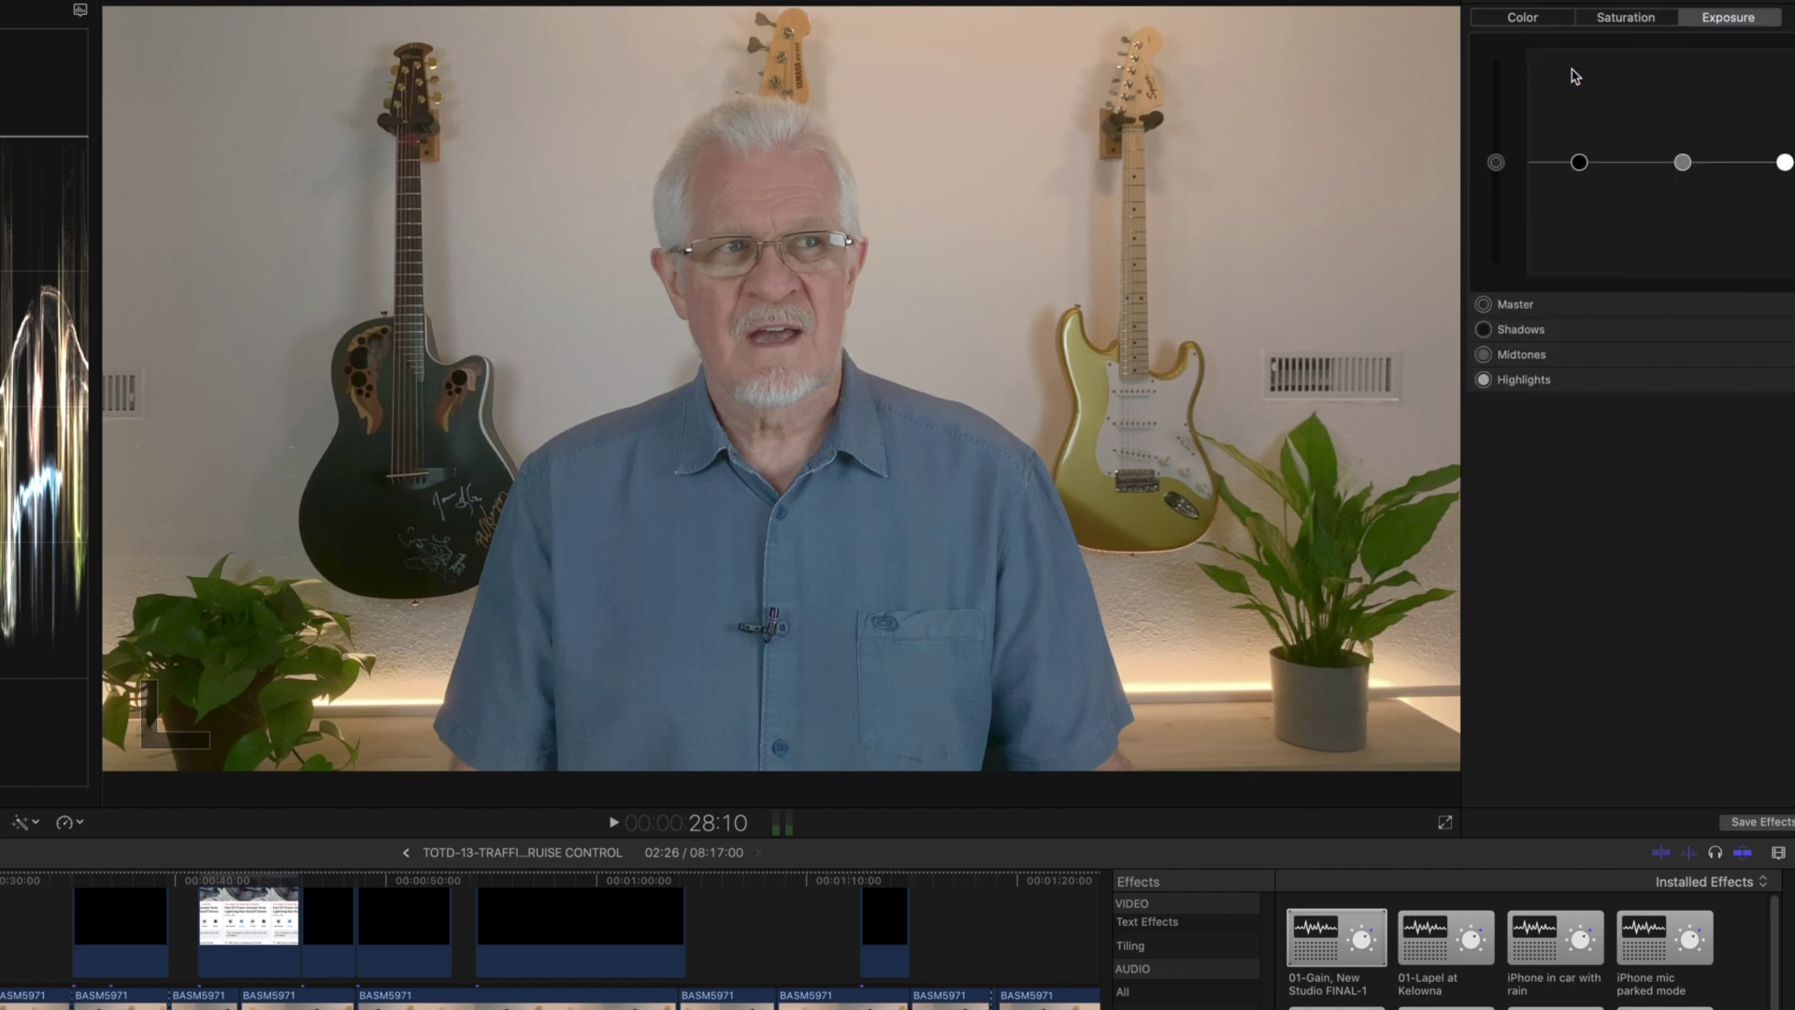
Step: In Color Wheels 1, adjust master brightness, tint toward yellow-green and lower the saturation
left_click(1610, 3)
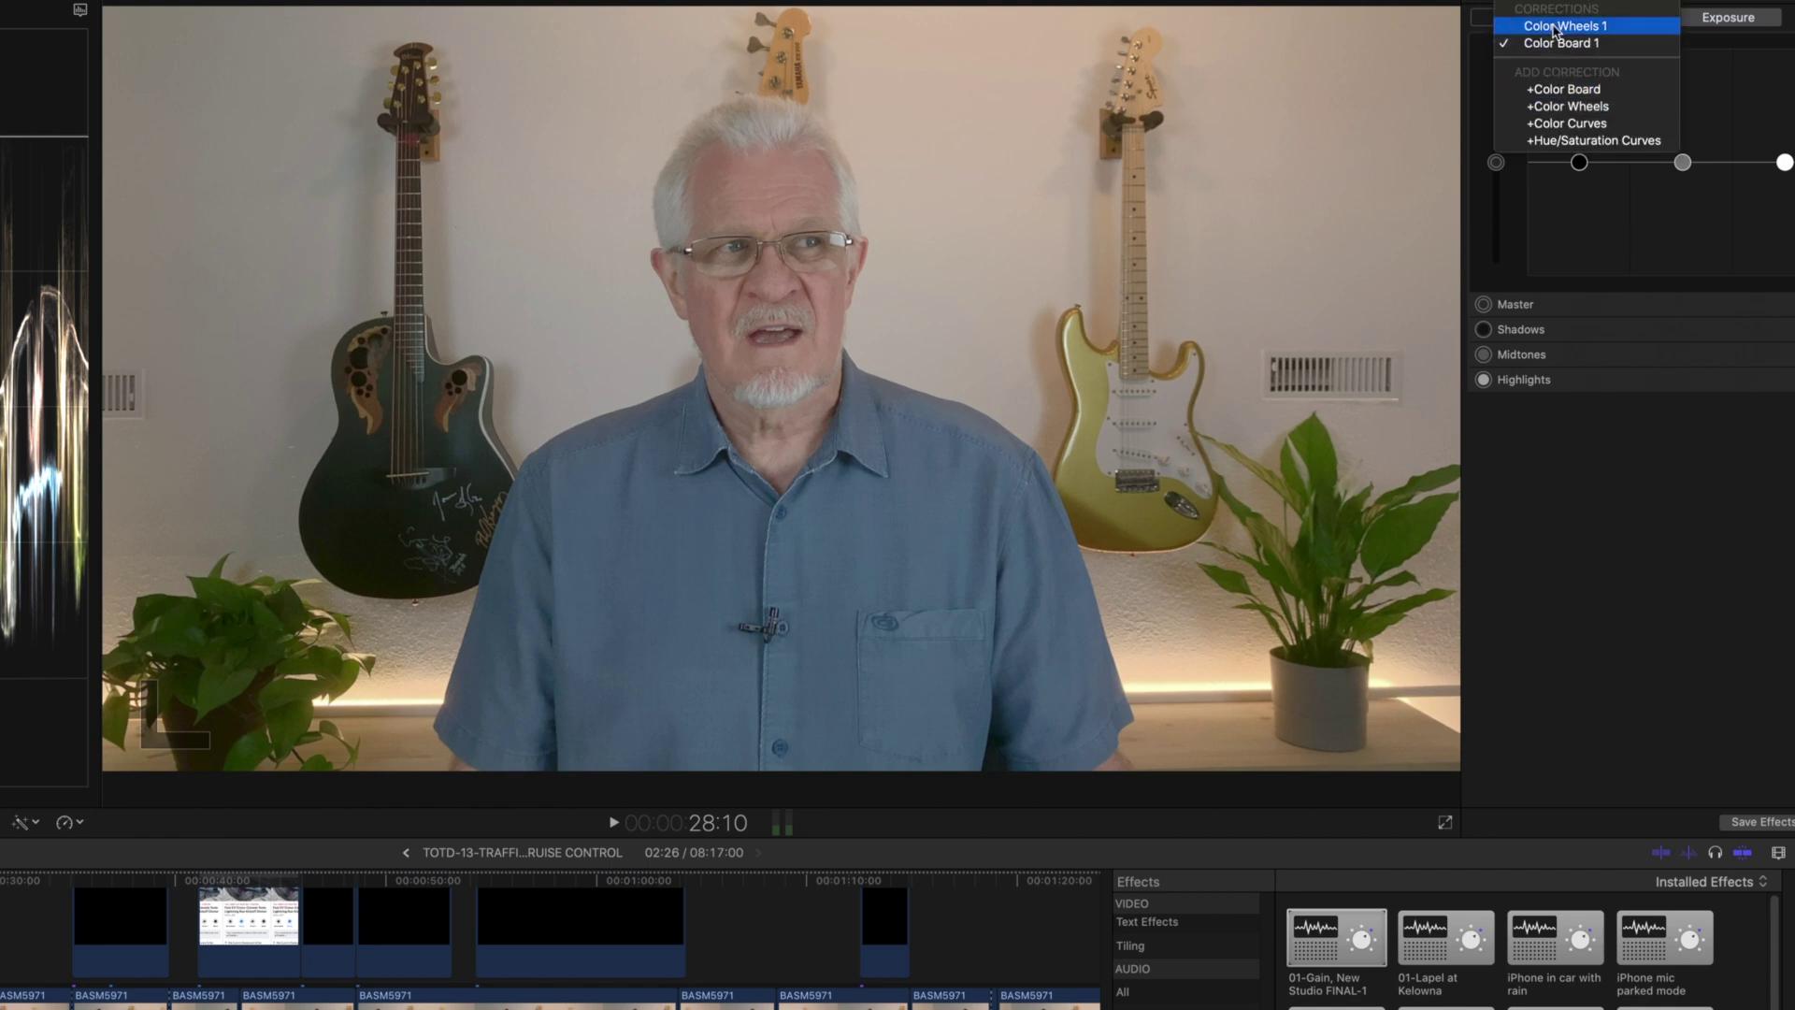
left_click(1559, 26)
mouse_move(1699, 173)
left_mouse_down()
mouse_move(1698, 196)
mouse_move(1695, 140)
mouse_move(1697, 187)
mouse_move(1695, 172)
left_mouse_up()
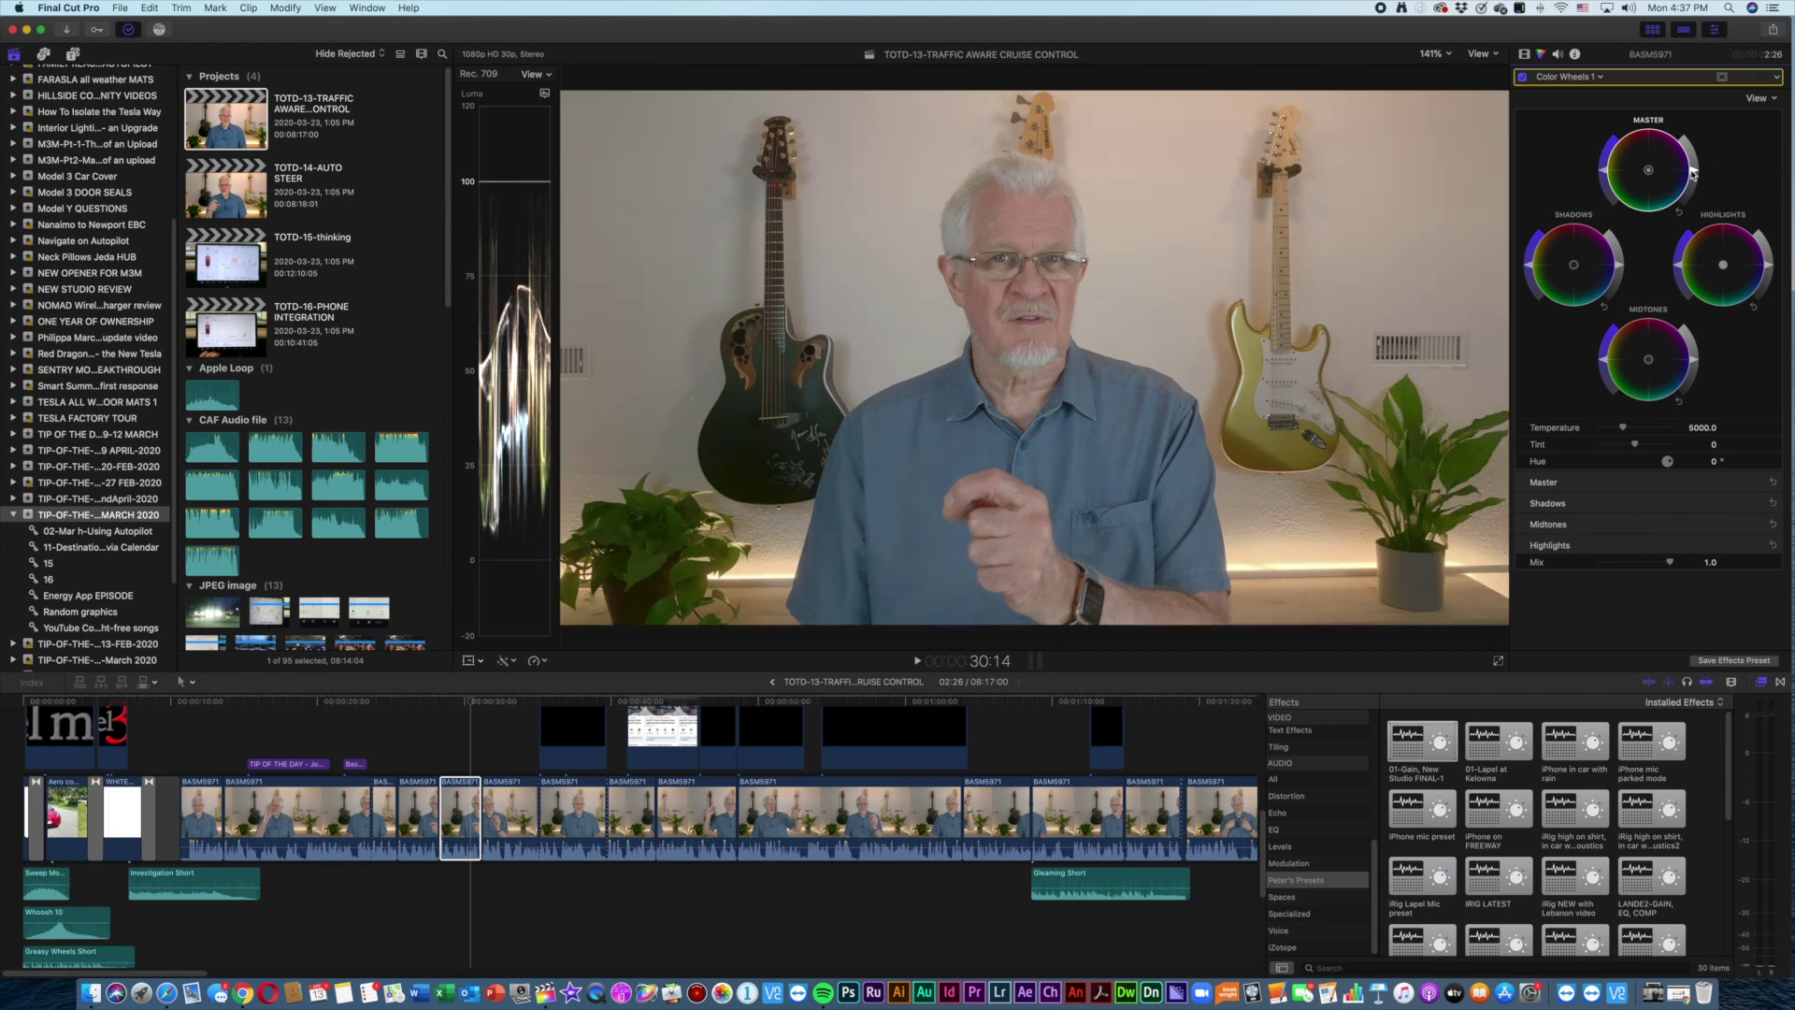
mouse_move(1648, 170)
left_mouse_down()
mouse_move(1694, 136)
mouse_move(1484, 157)
mouse_move(1580, 182)
mouse_move(1659, 173)
mouse_move(1648, 155)
mouse_move(1651, 173)
left_mouse_up()
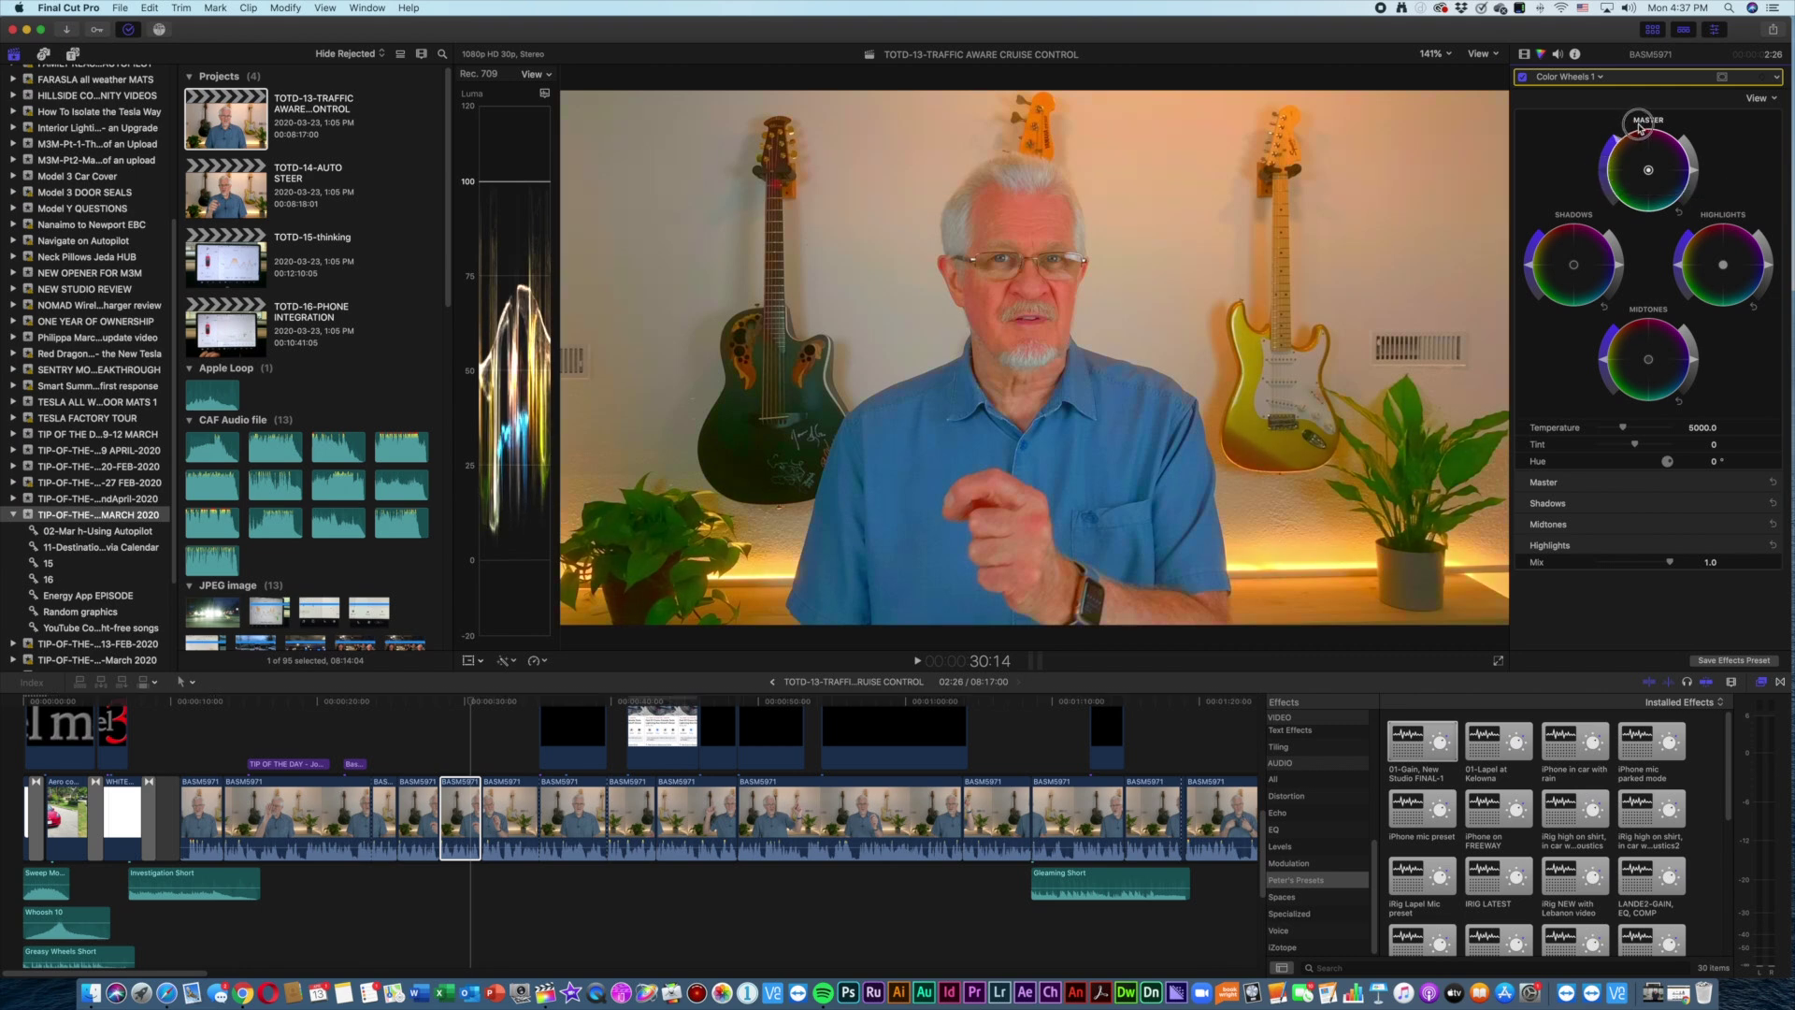
left_click_drag(1628, 184, 1613, 207)
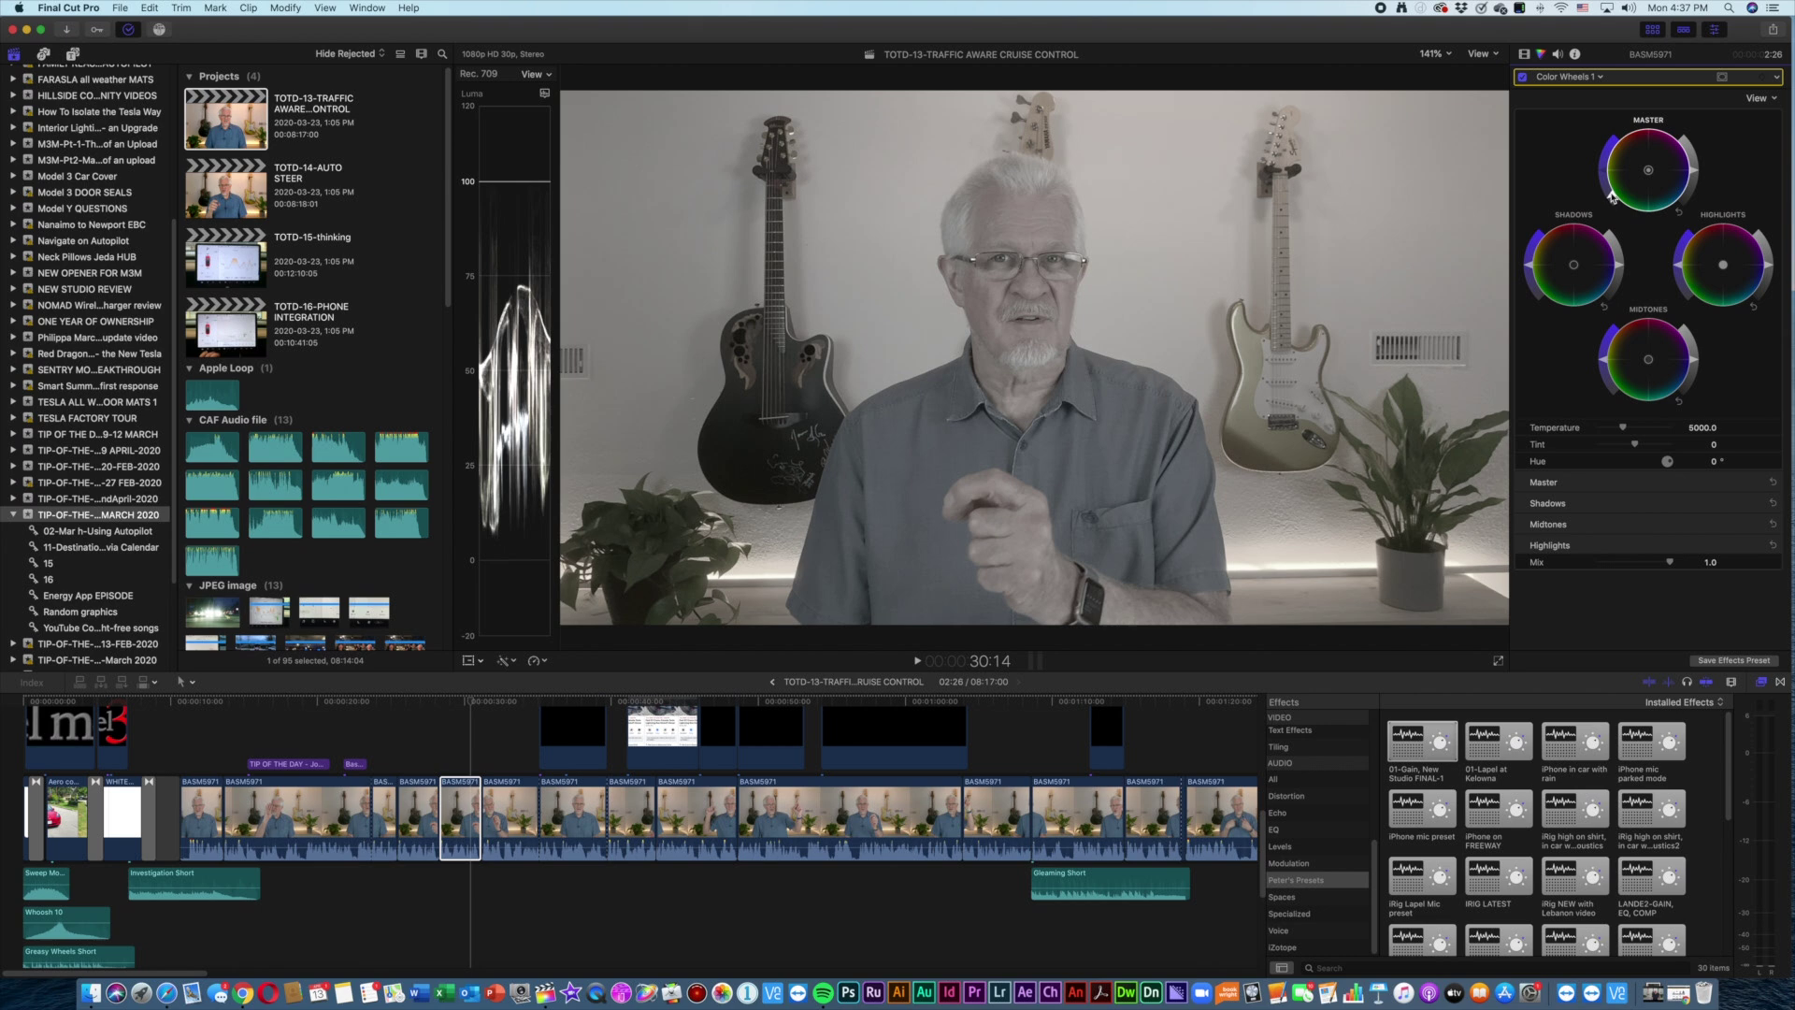
Step: Reset master saturation to default, darken the Shadows brightness slightly and raise the Highlights brightness
double_click(1612, 197)
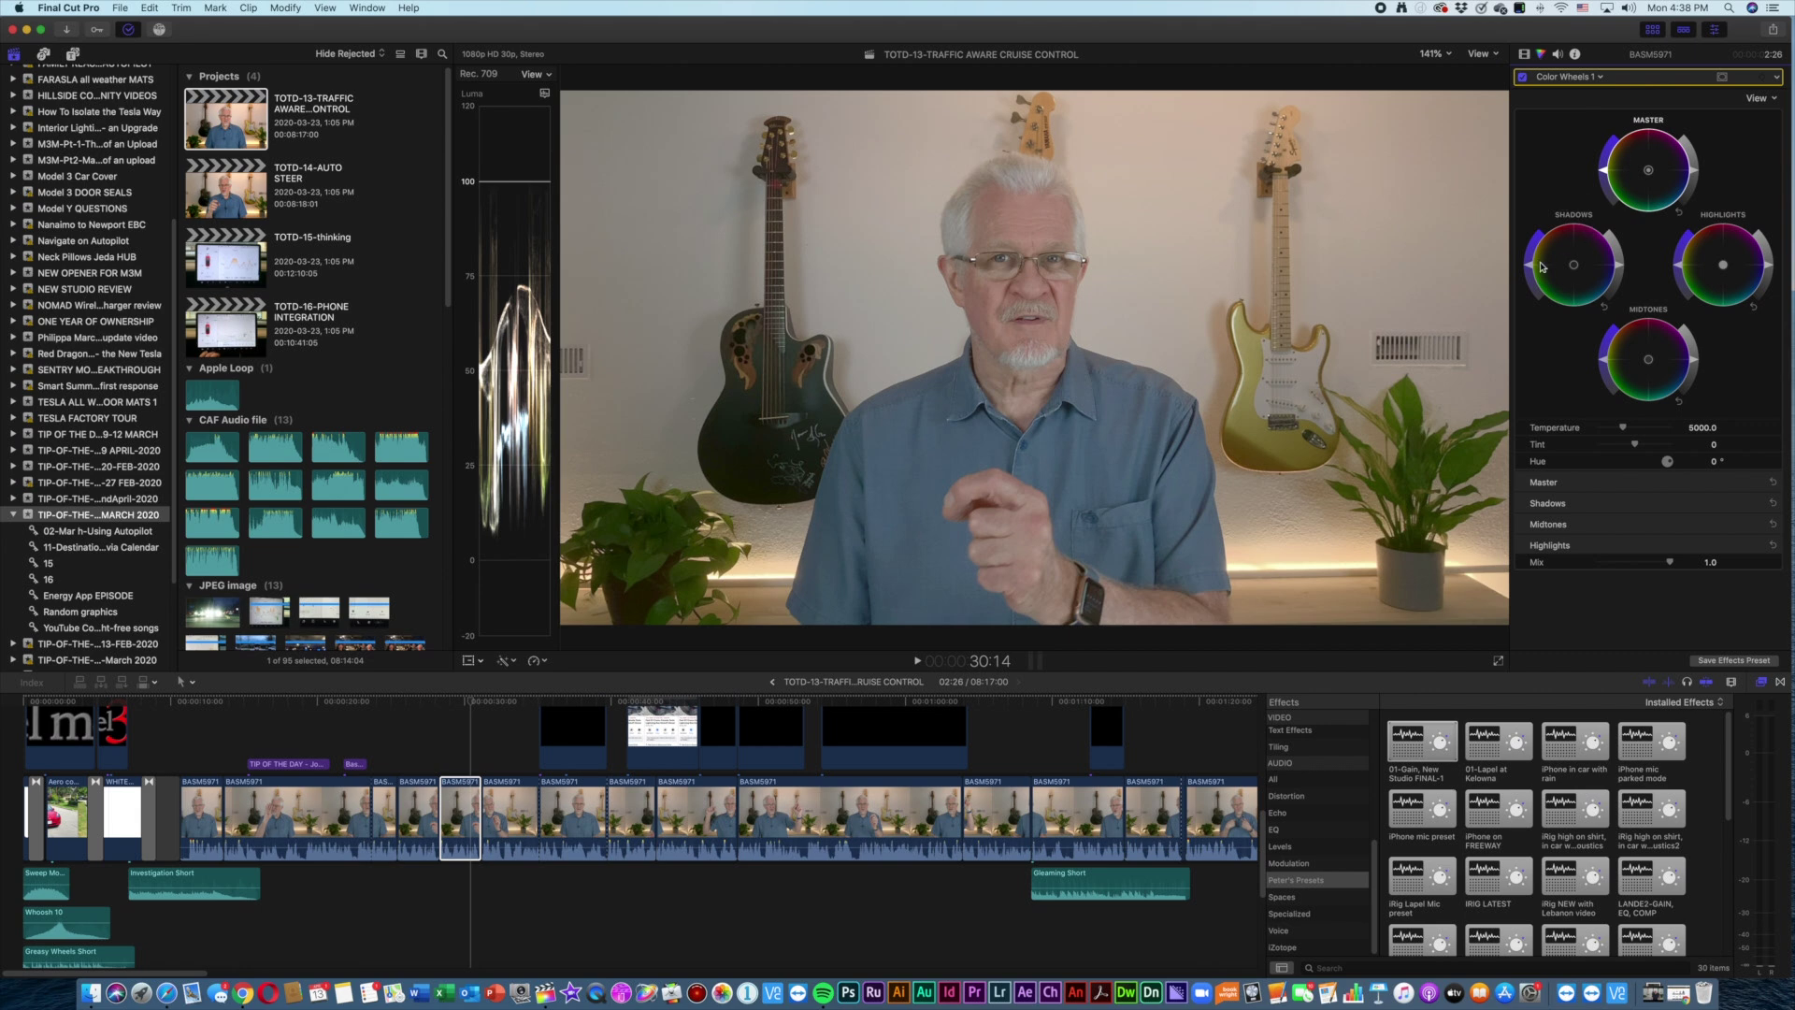
left_click(1619, 268)
left_click_drag(1619, 267, 1619, 275)
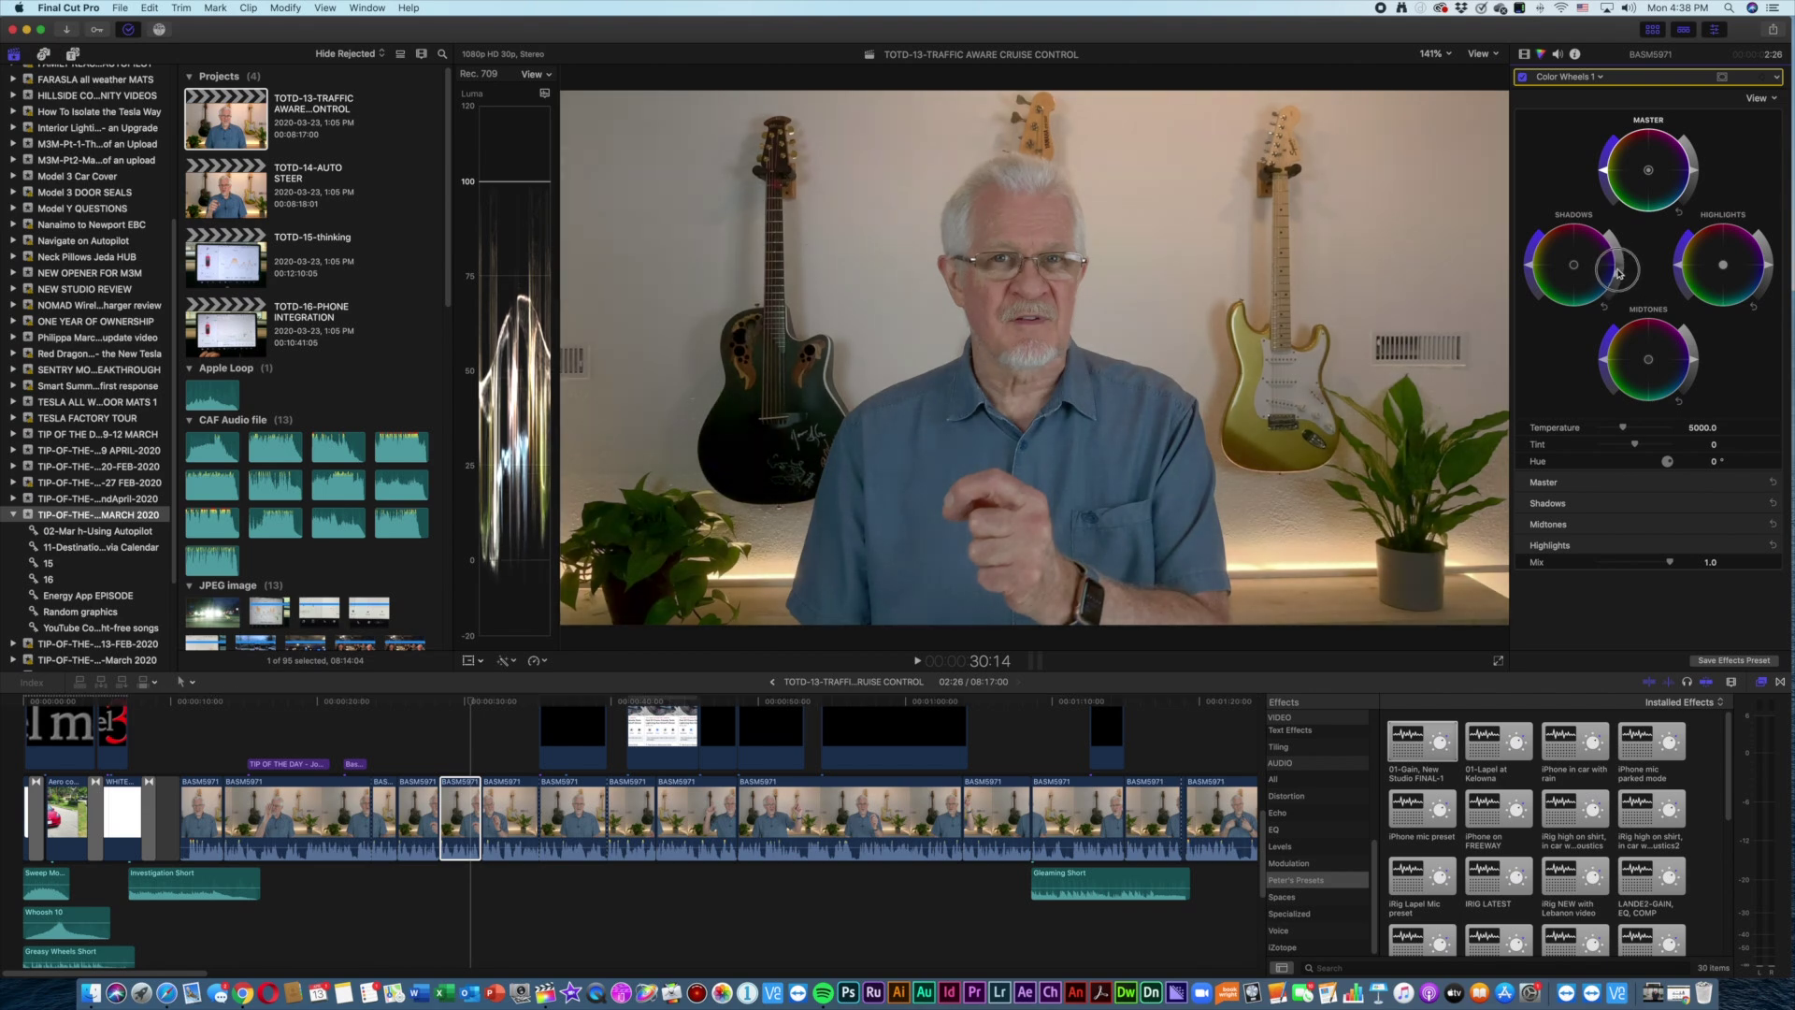
left_click_drag(1618, 272, 1614, 273)
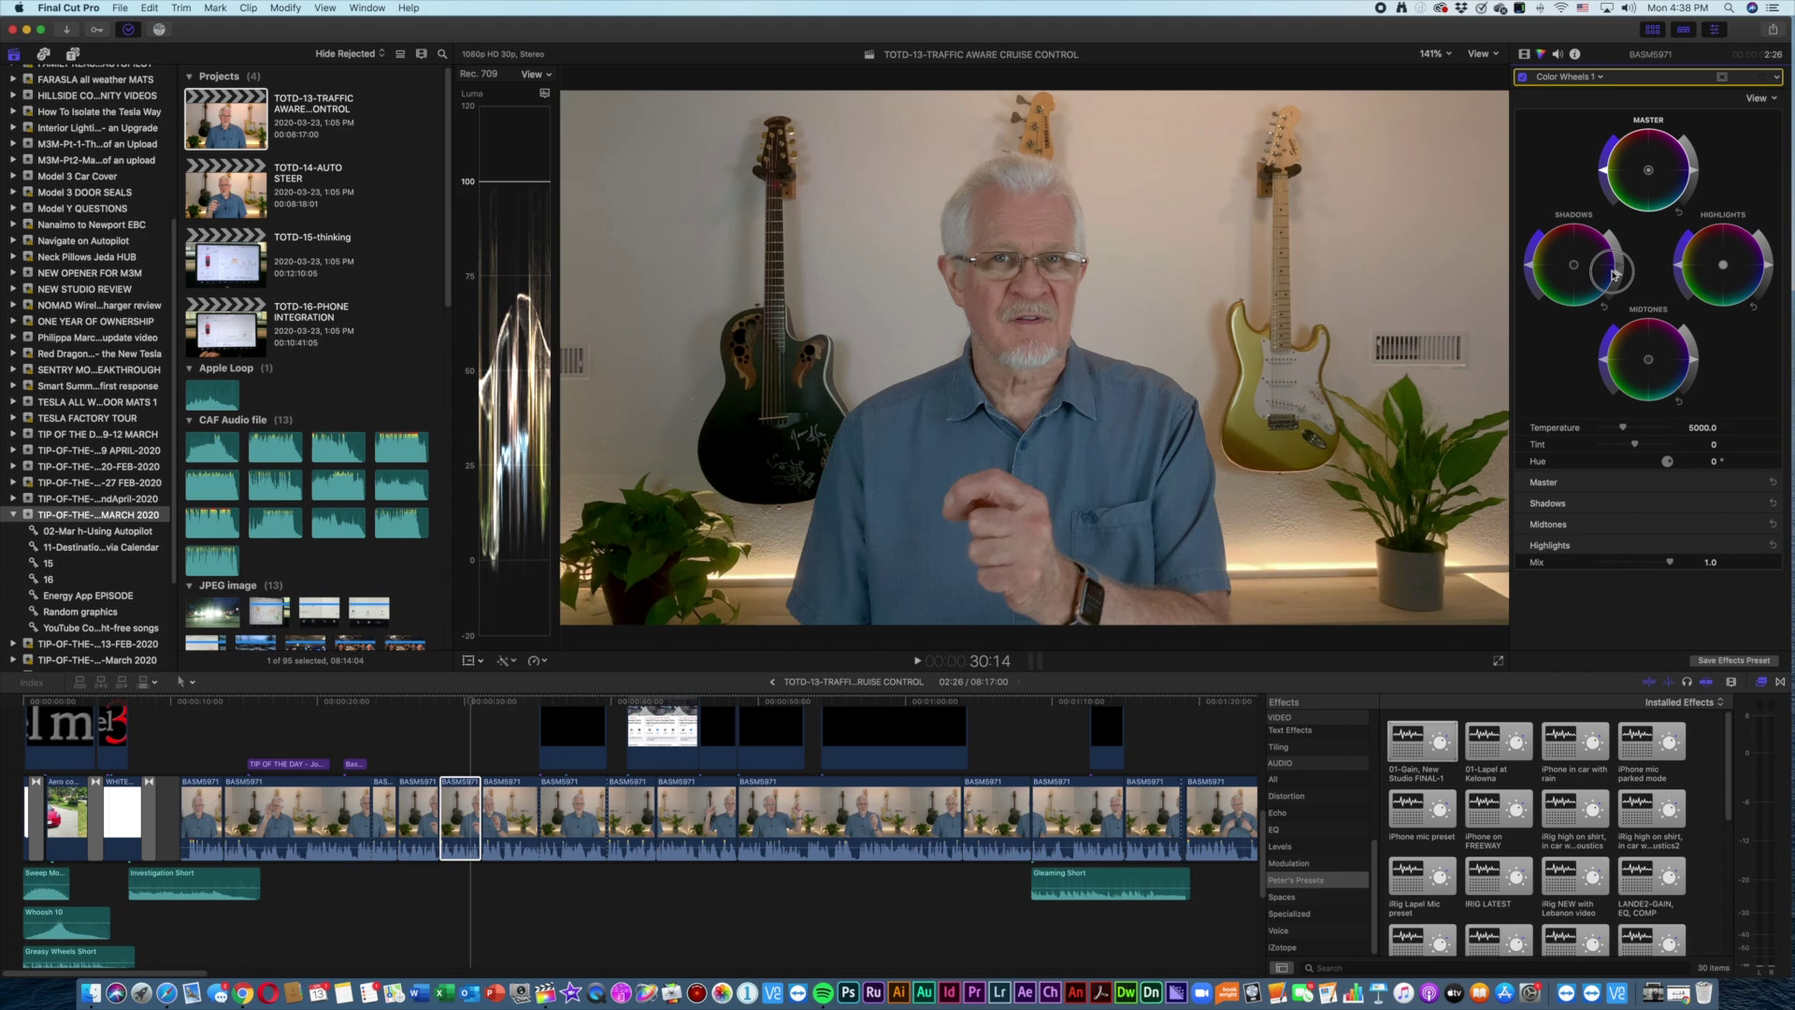
left_click_drag(1612, 275, 1614, 274)
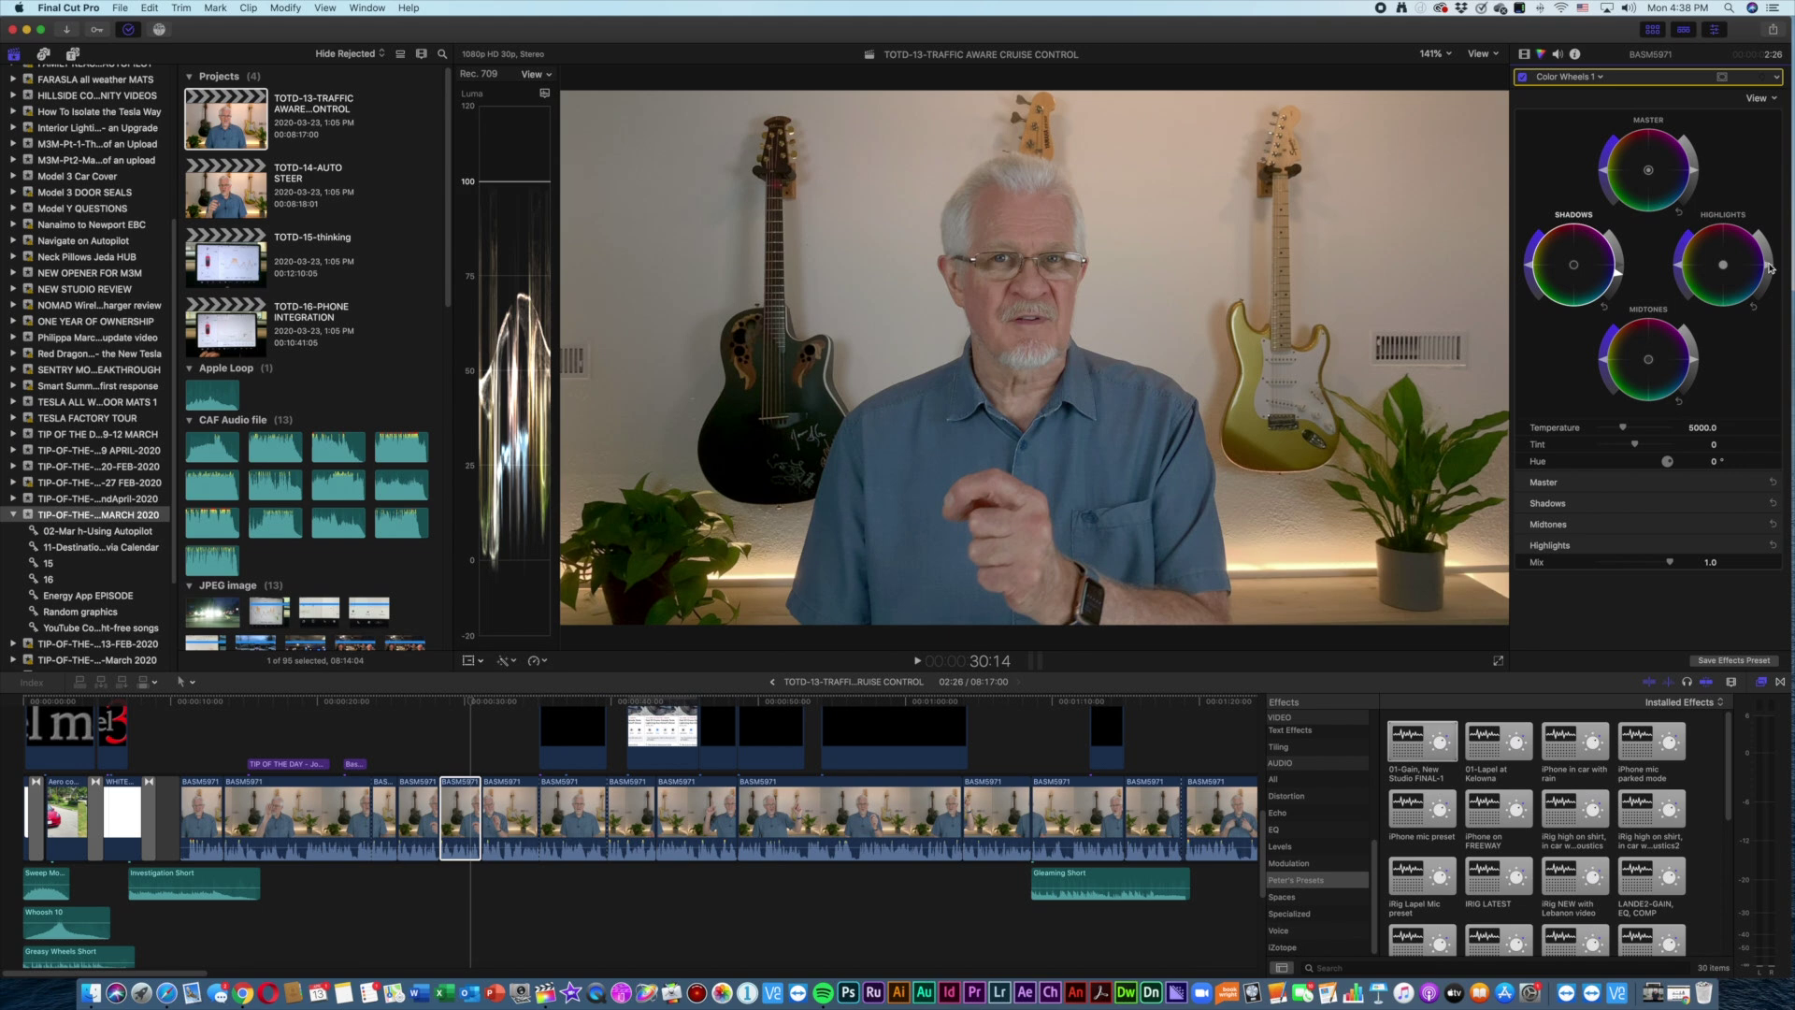
left_click_drag(1769, 270, 1740, 248)
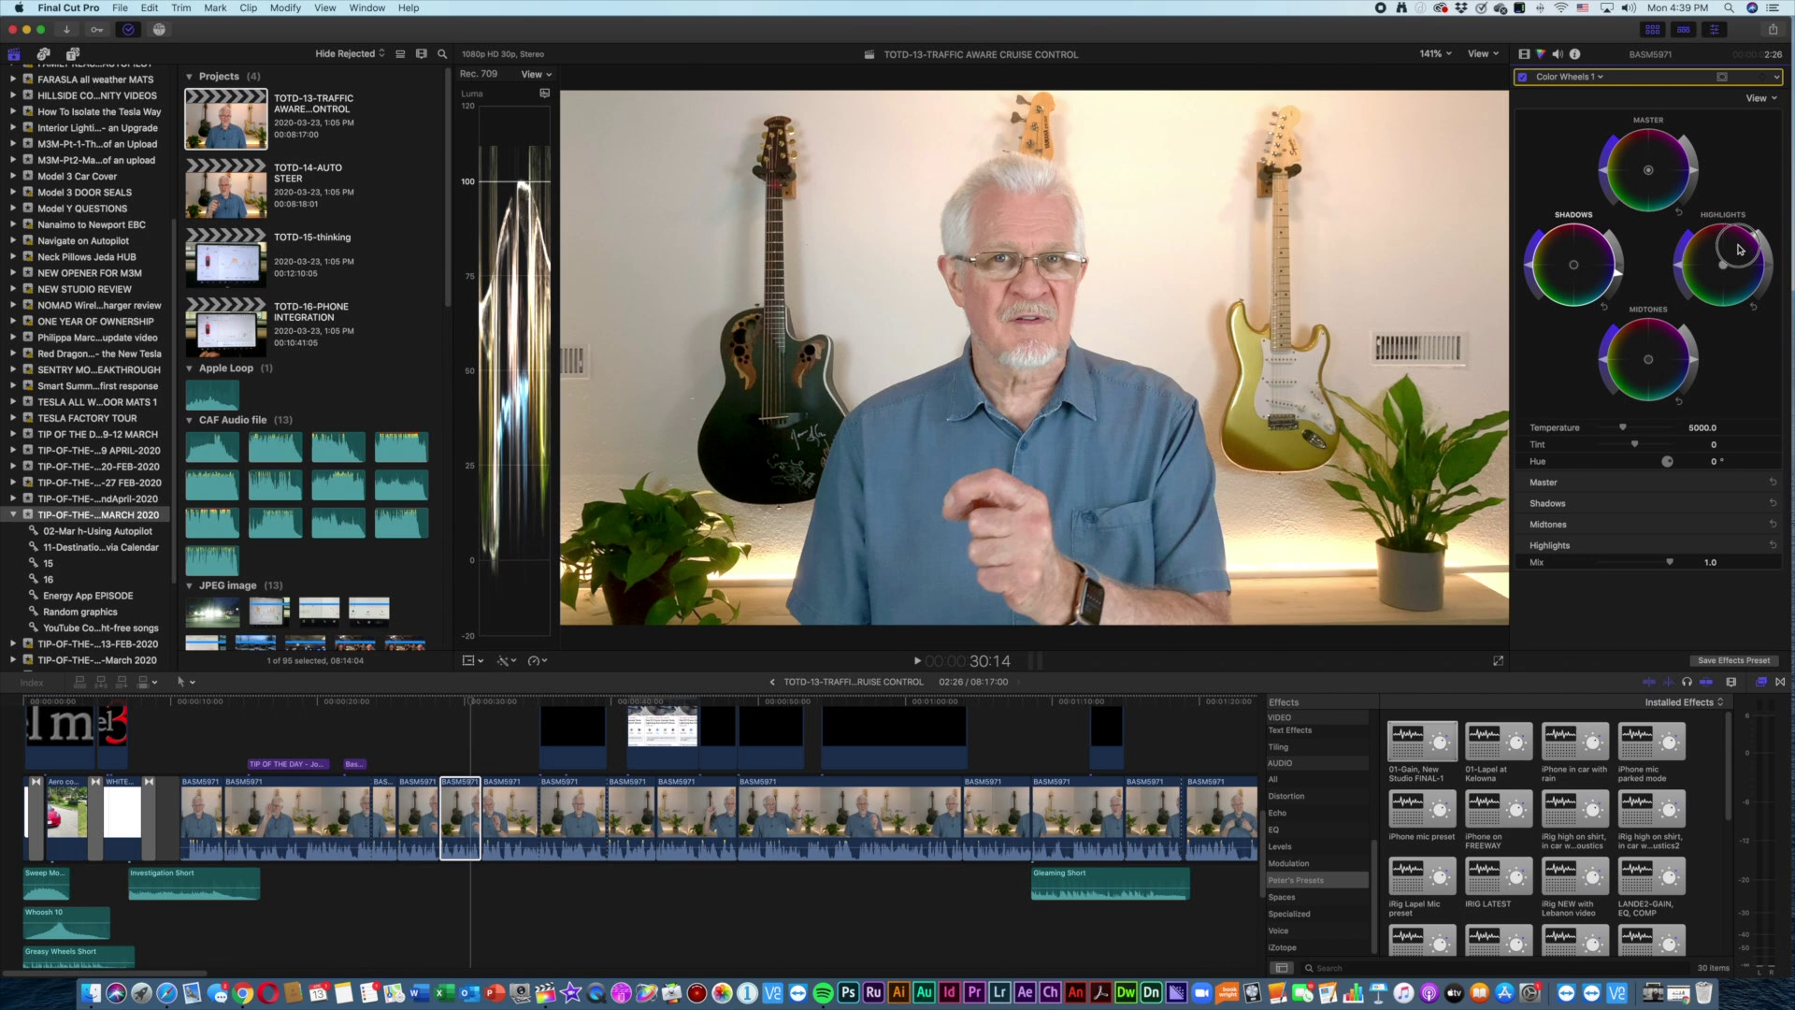
Step: Pull the Highlights tint back toward neutral, brighten it slightly, and adjust the Midtones brightness
left_click_drag(1740, 249, 1736, 266)
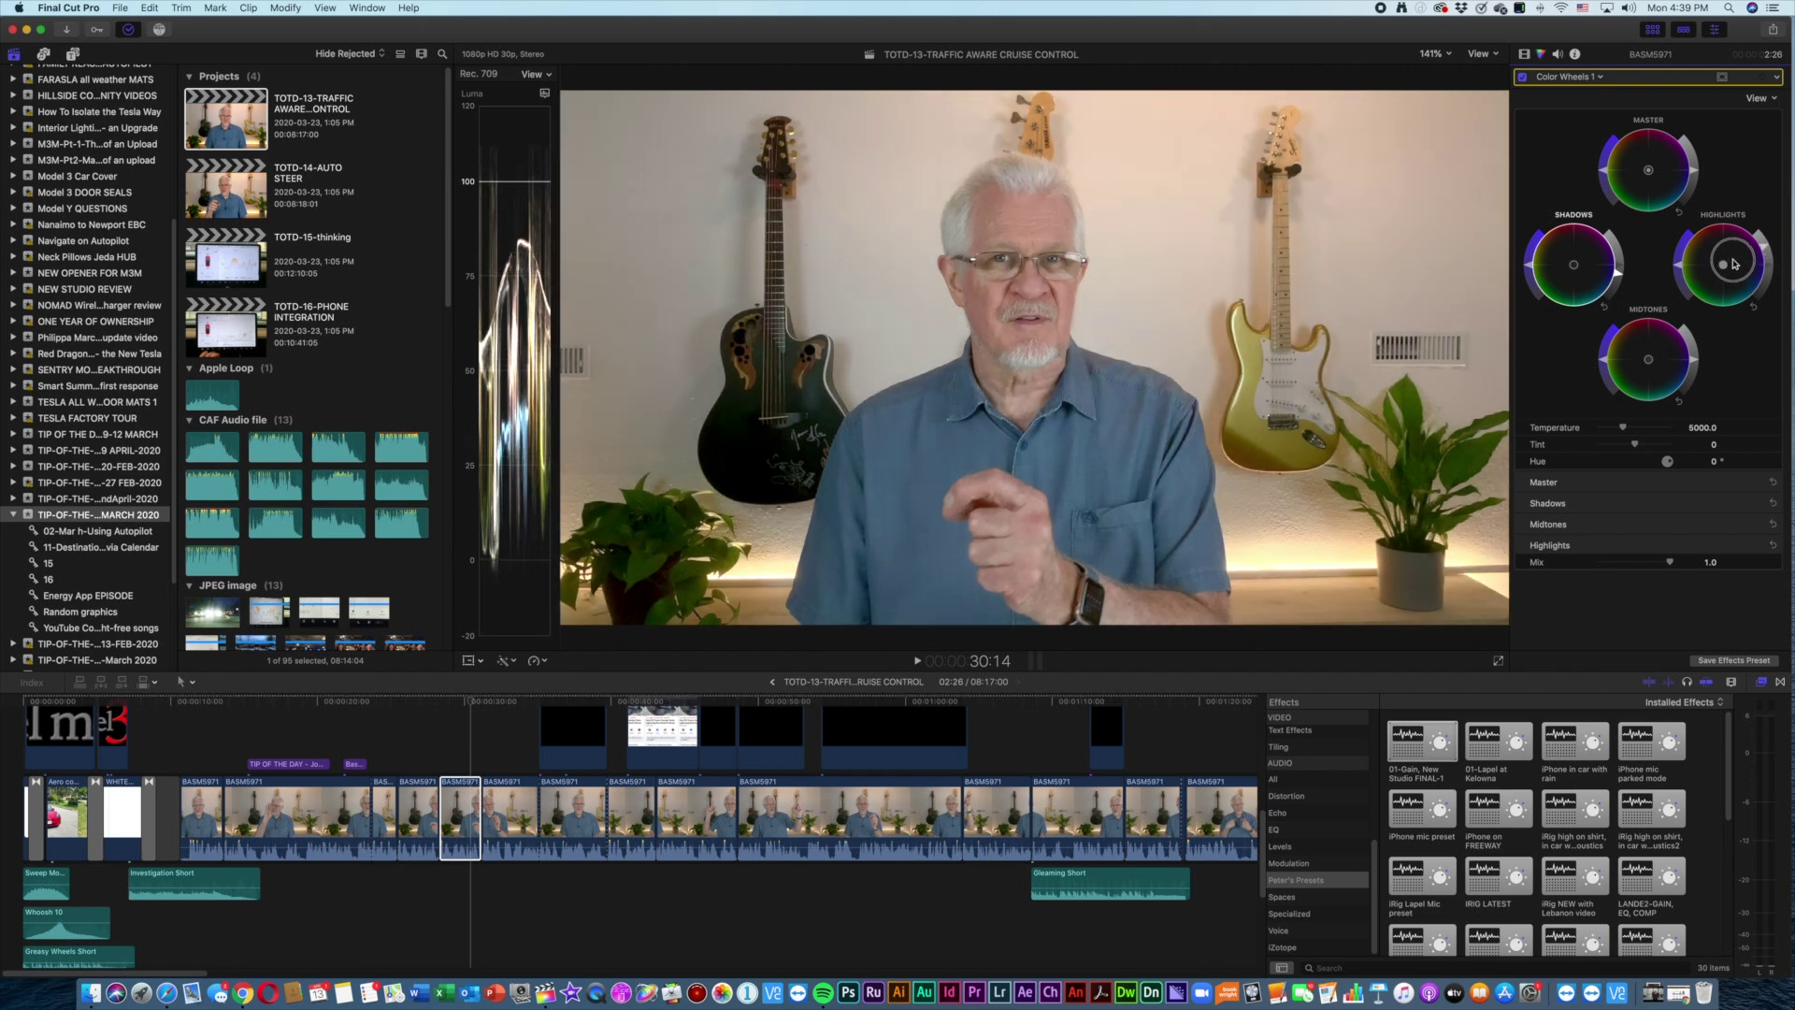
left_click_drag(1734, 266, 1736, 264)
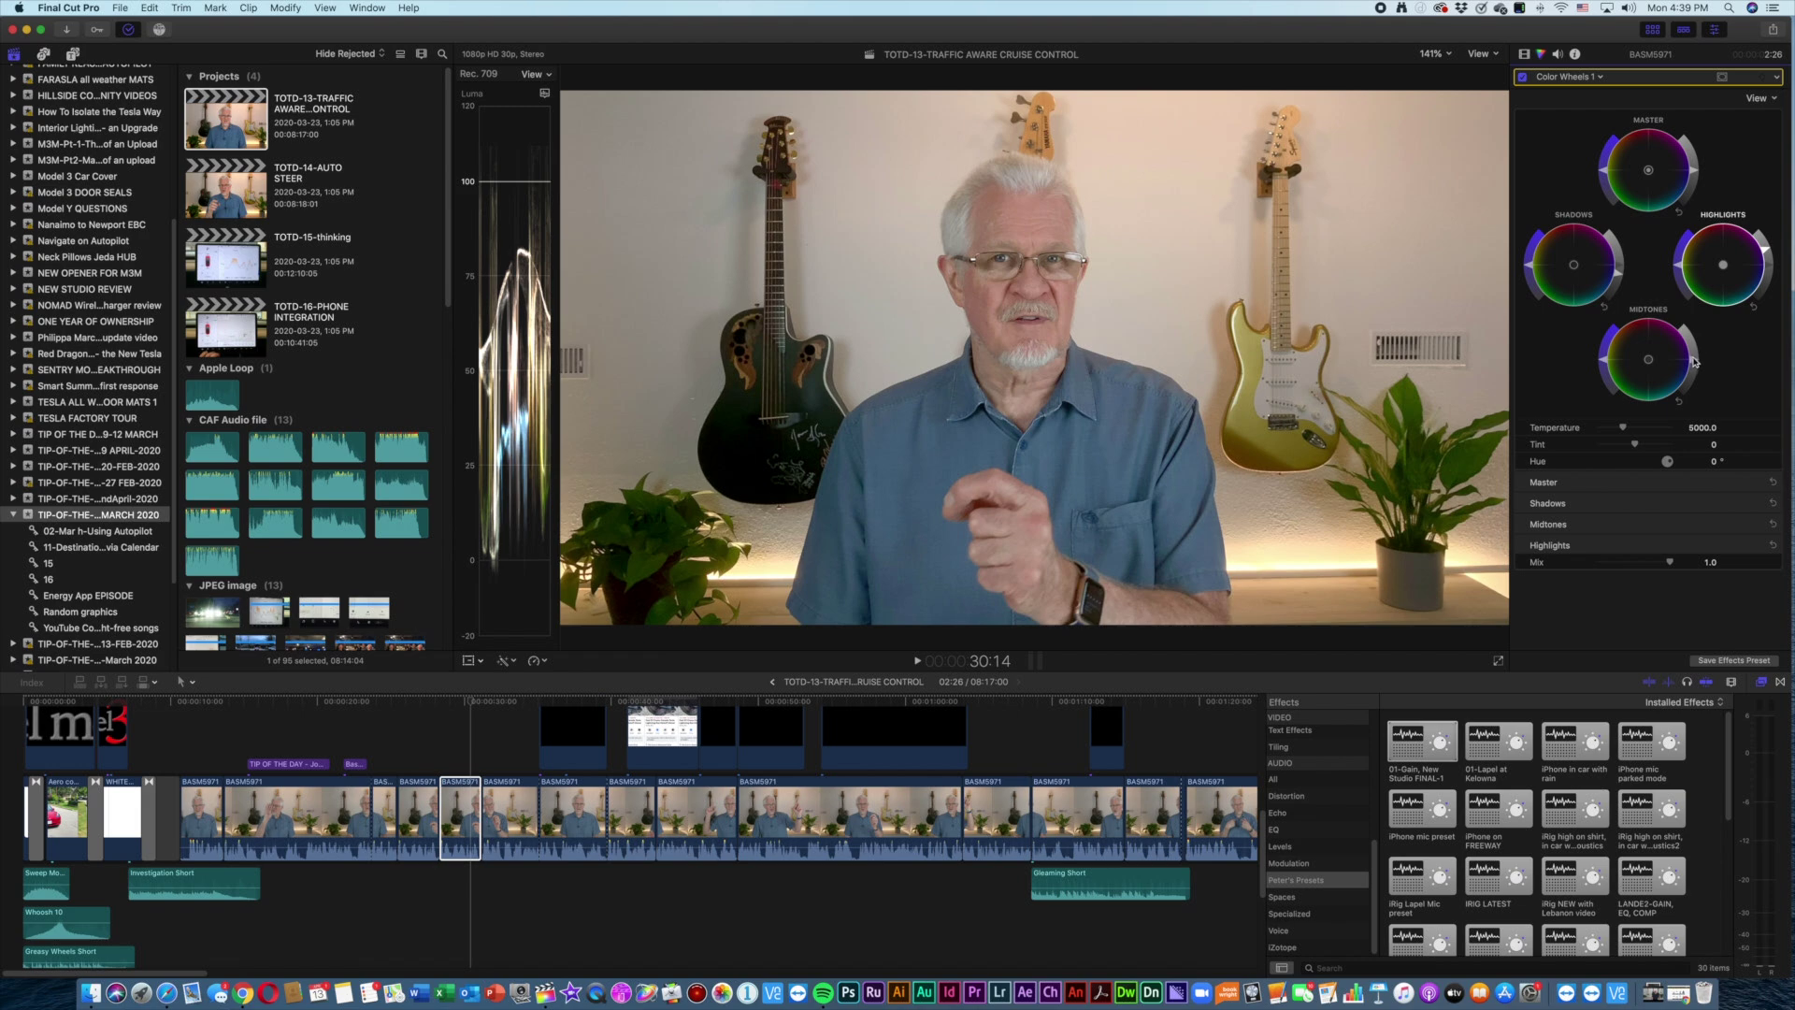
left_click_drag(1695, 361, 1692, 375)
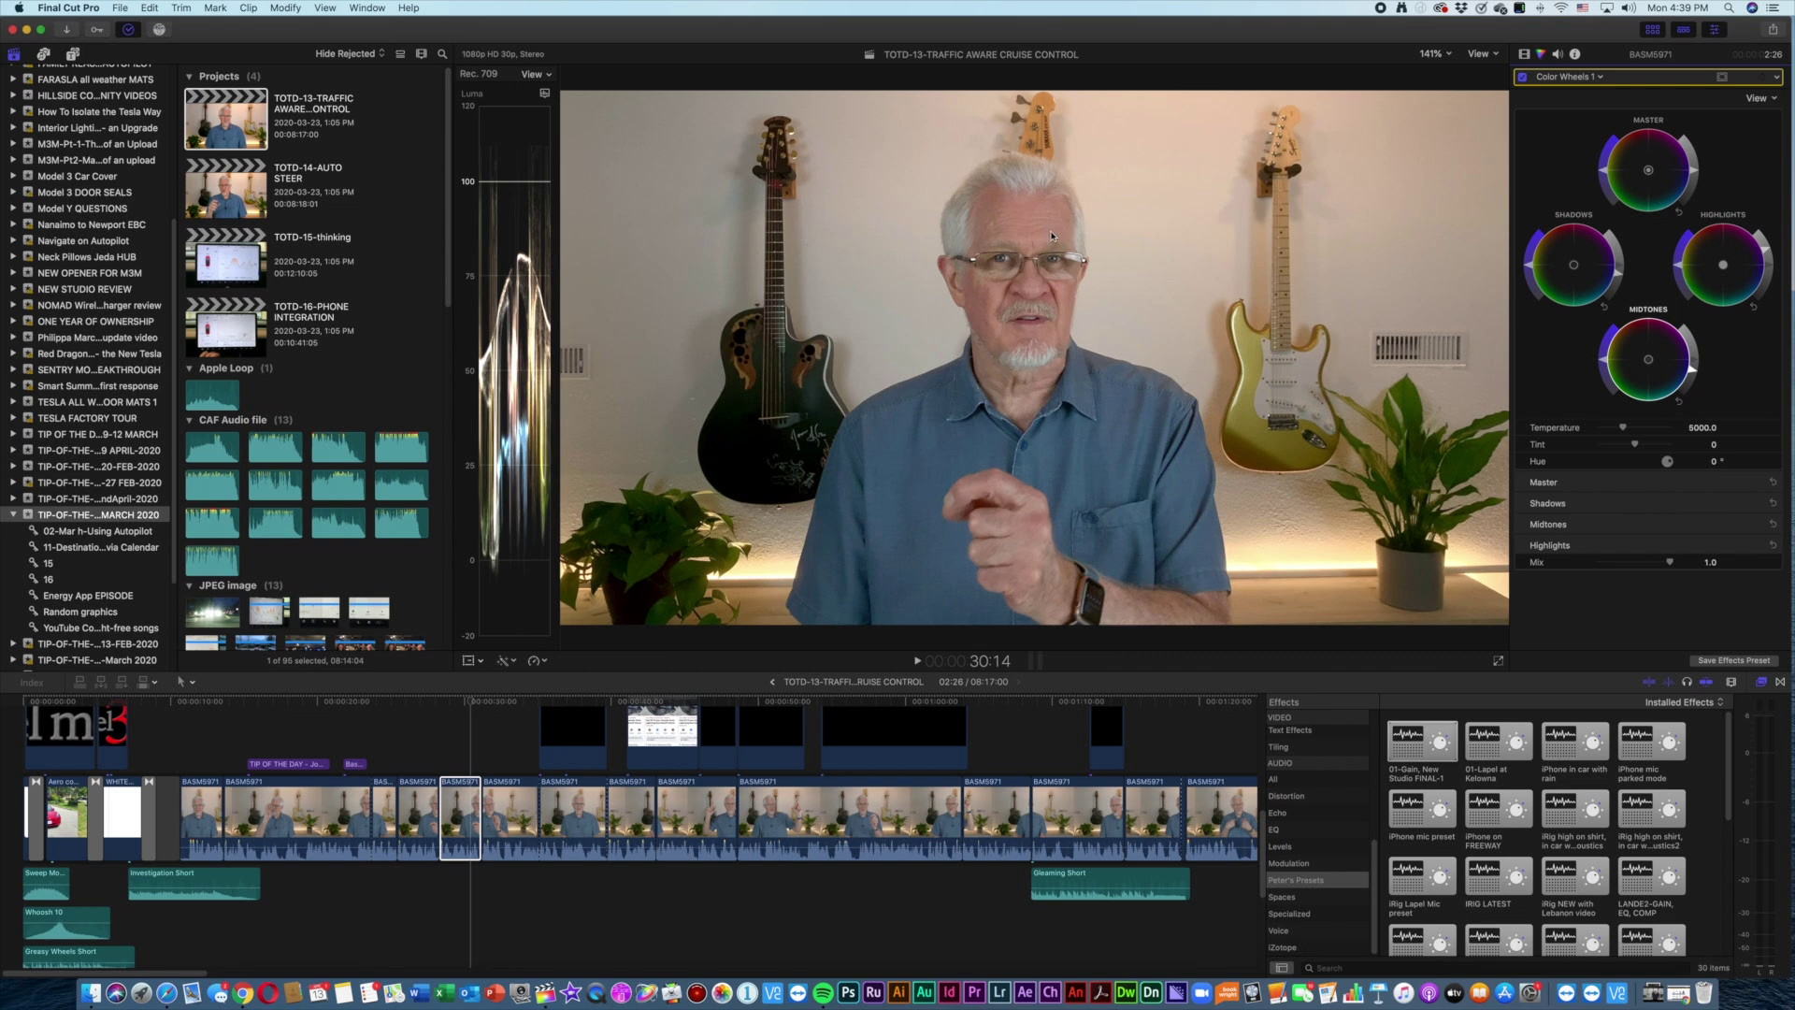
Step: Toggle the Color Wheels 1 grade off and on to compare before and after
left_click(1522, 77)
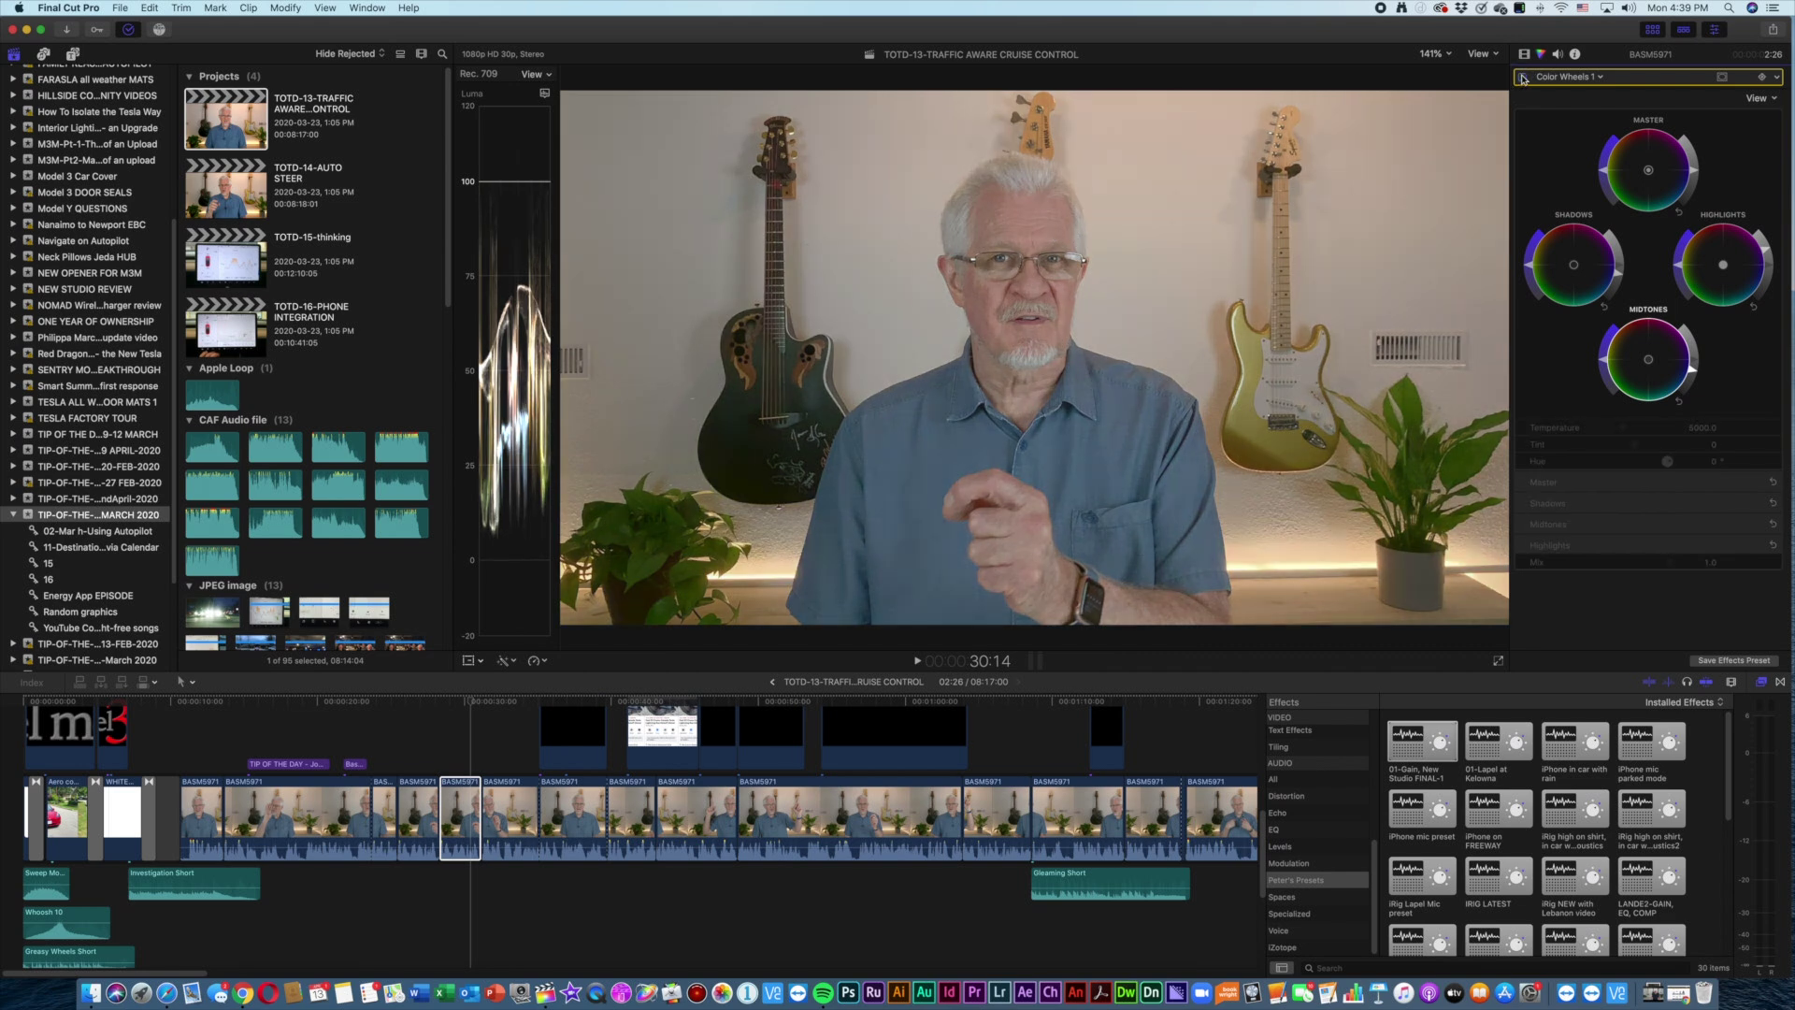
left_click(1521, 76)
left_click(1522, 76)
left_click(1521, 76)
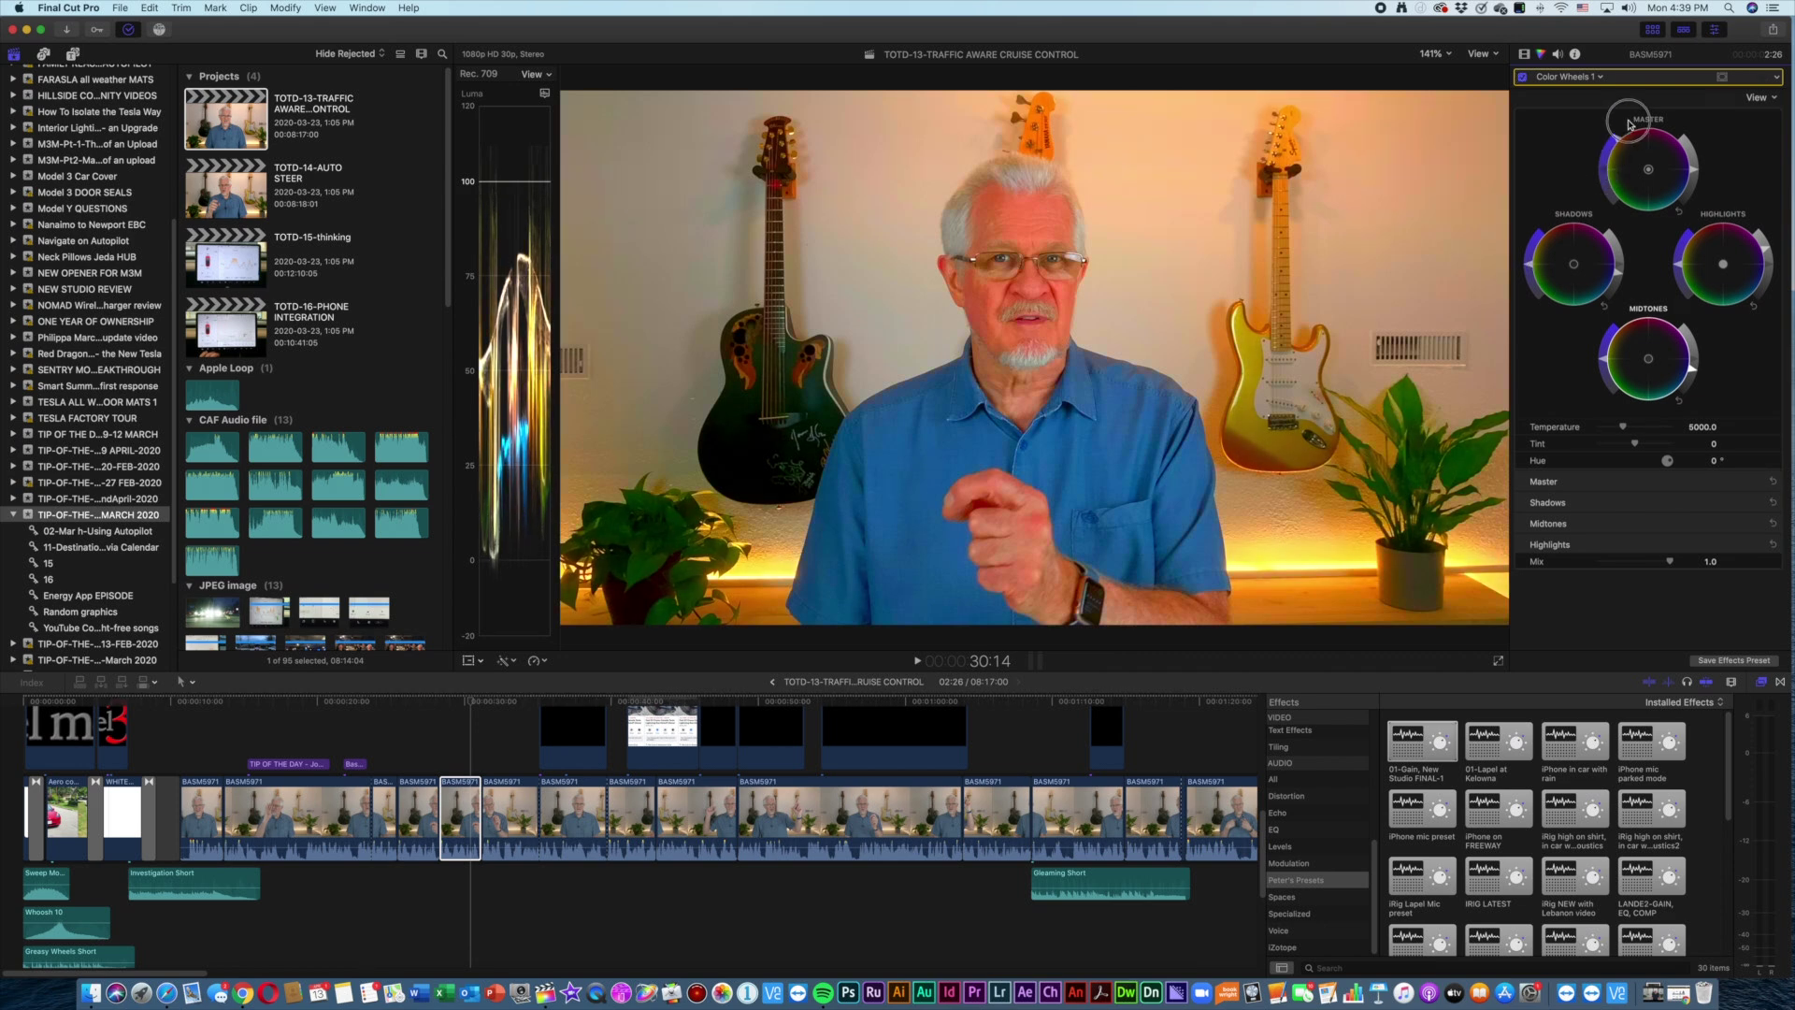
Step: Nudge the master colour balance puck and slightly boost the Shadows saturation
mouse_move(1604, 174)
left_mouse_down()
mouse_move(1614, 241)
mouse_move(1611, 169)
left_mouse_up()
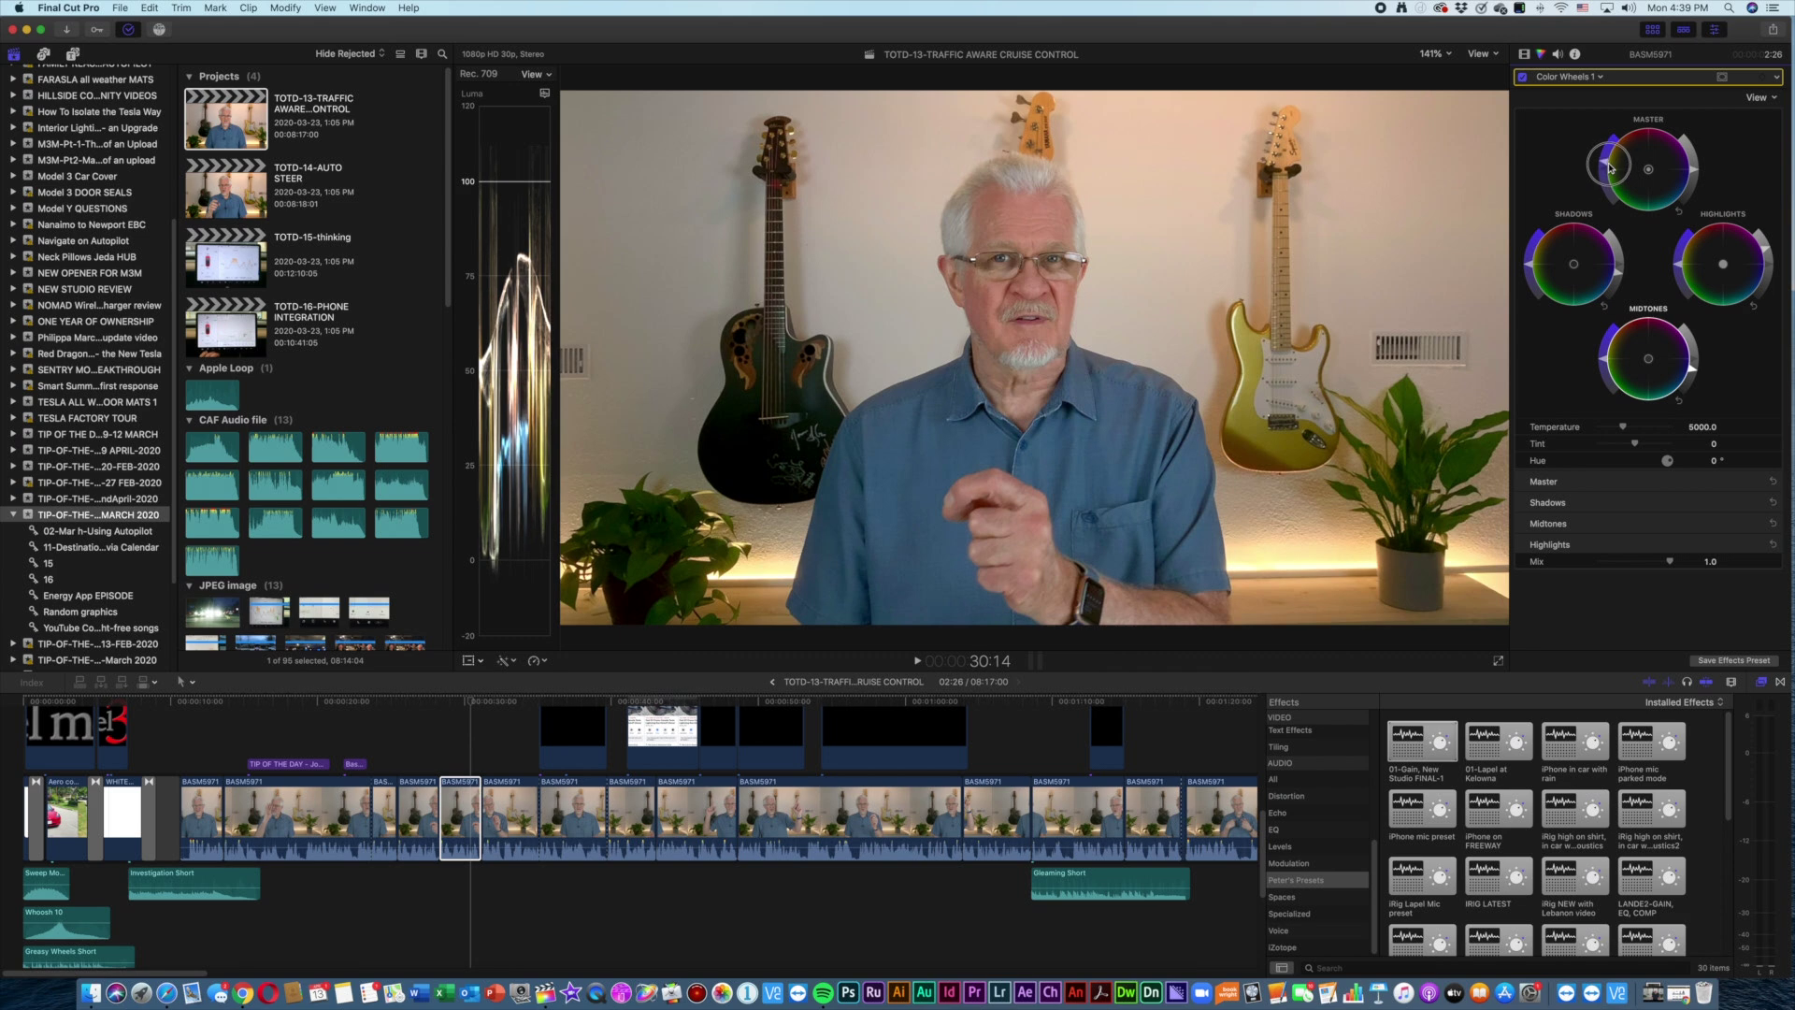
left_click_drag(1610, 168, 1610, 175)
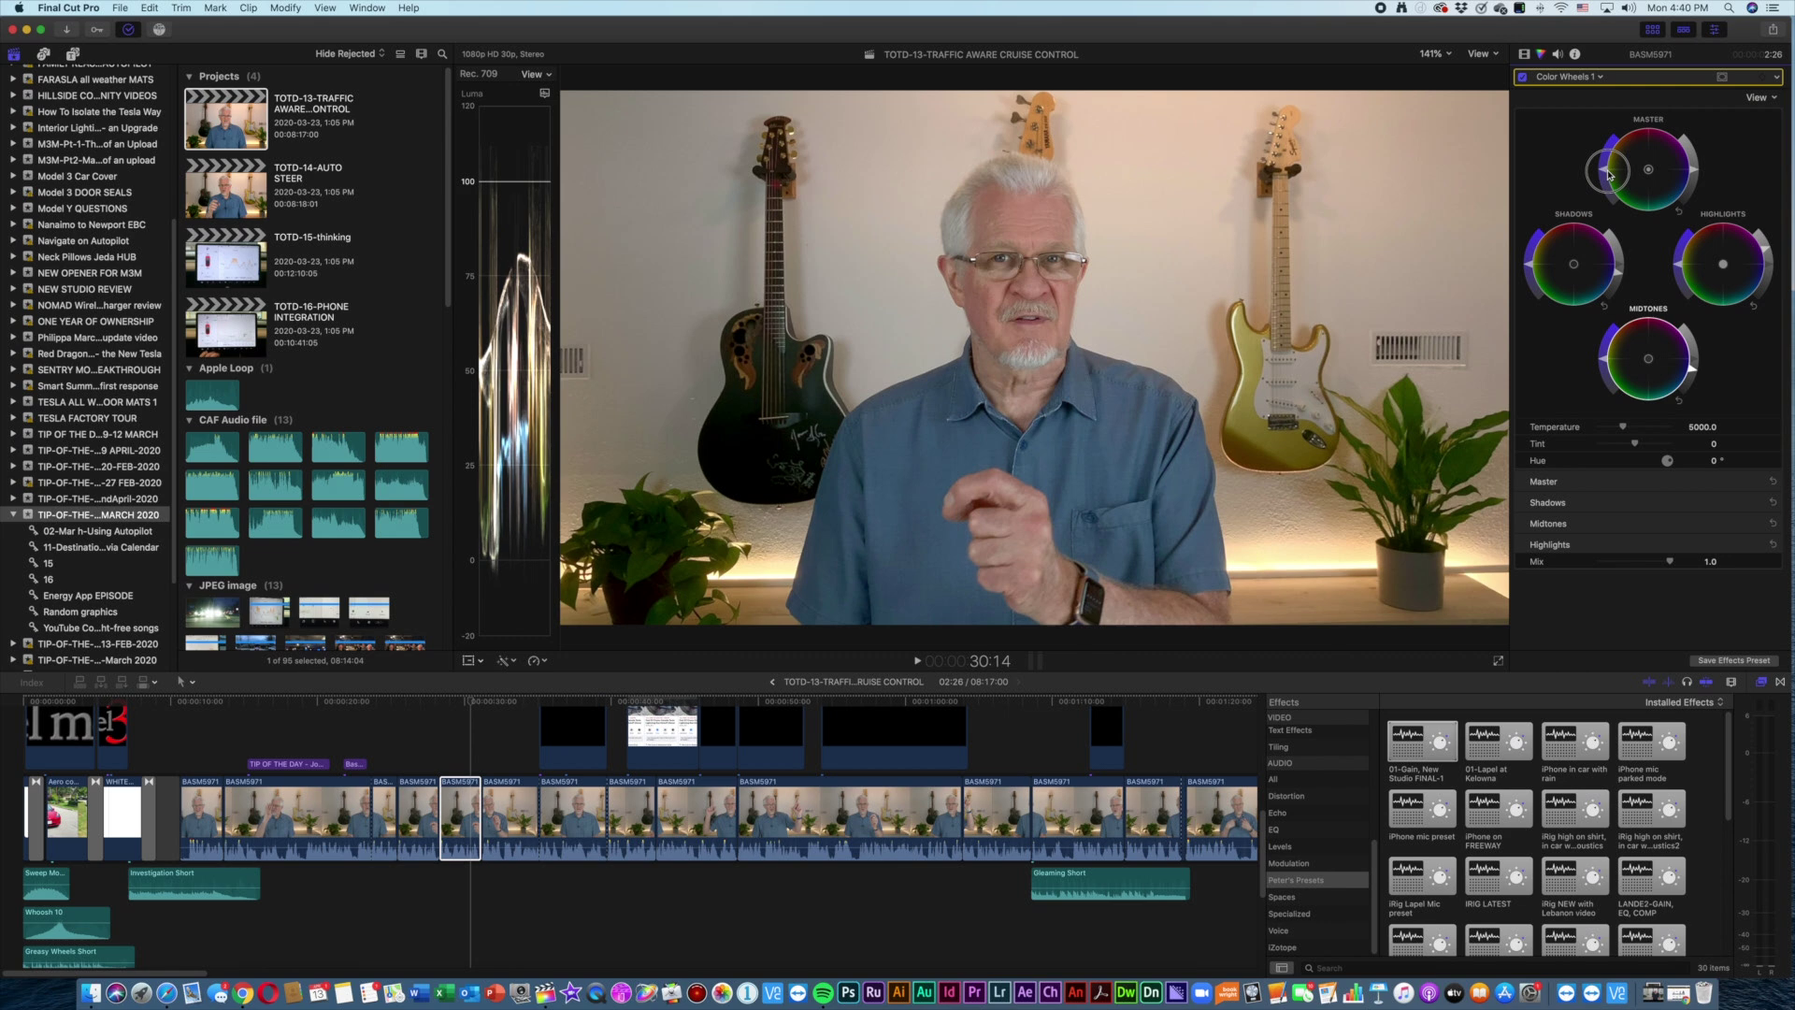
left_click_drag(1608, 174, 1606, 173)
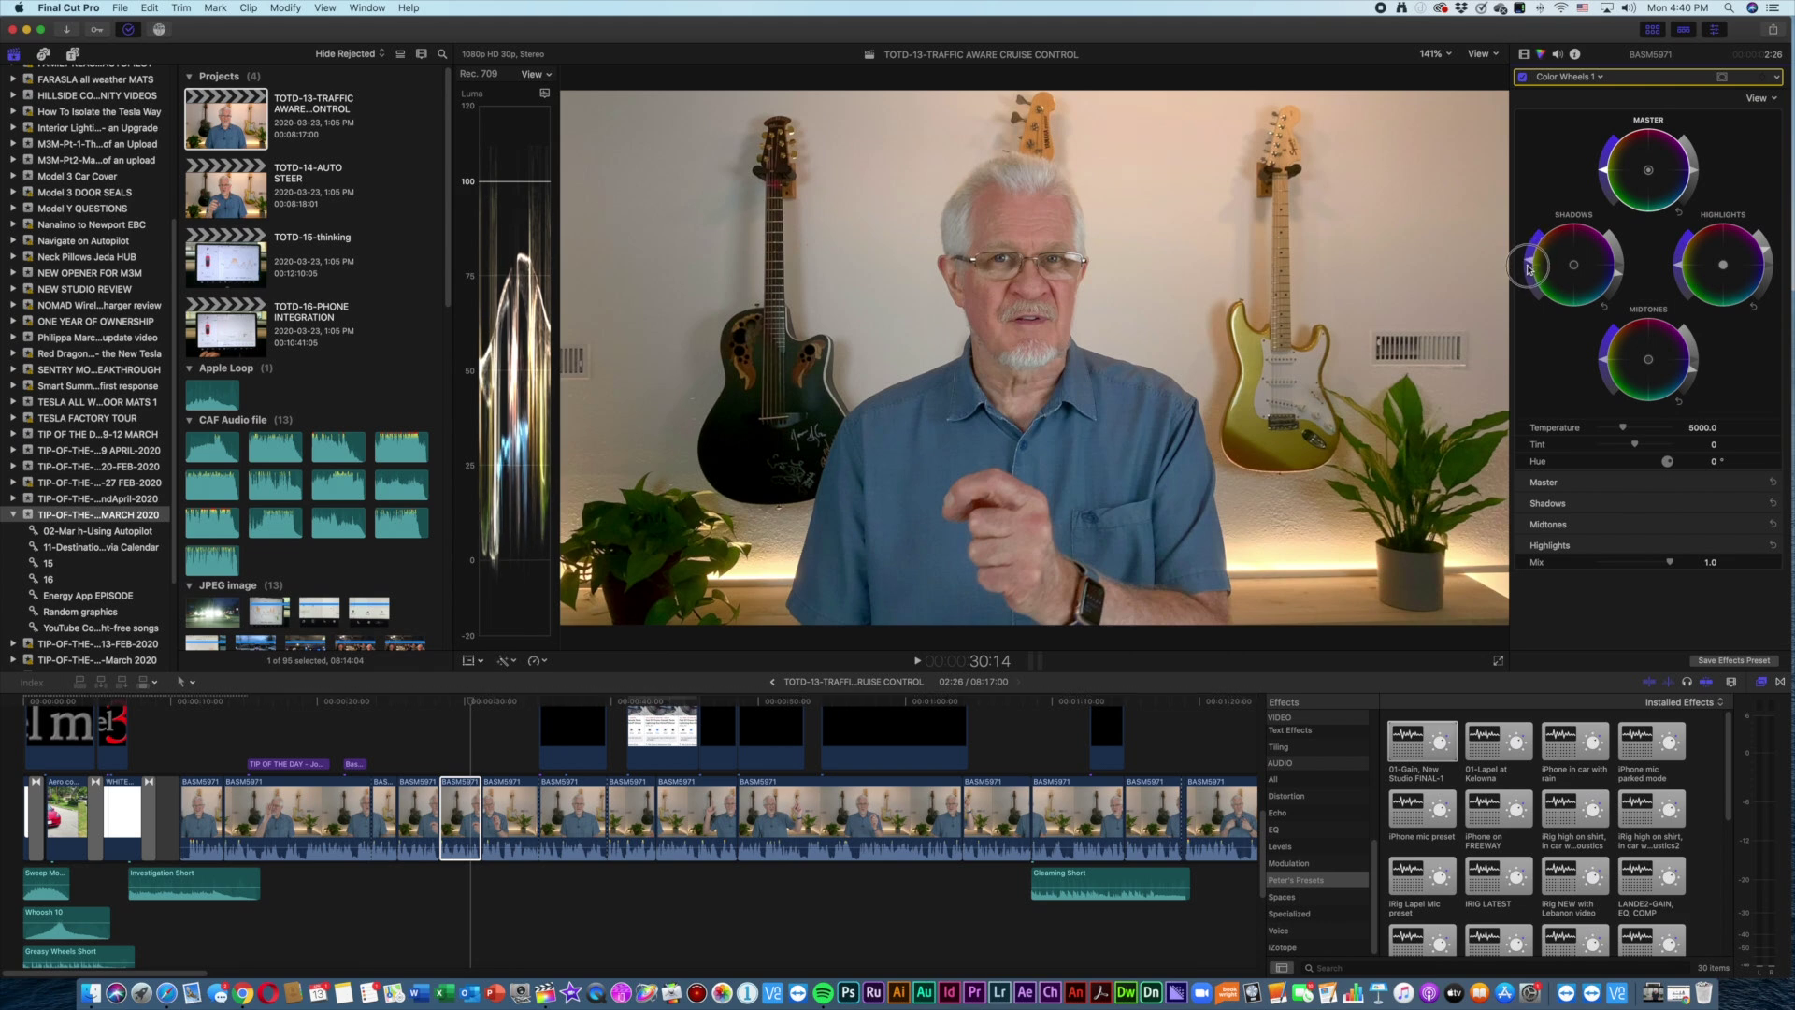
left_click_drag(1527, 270, 1529, 263)
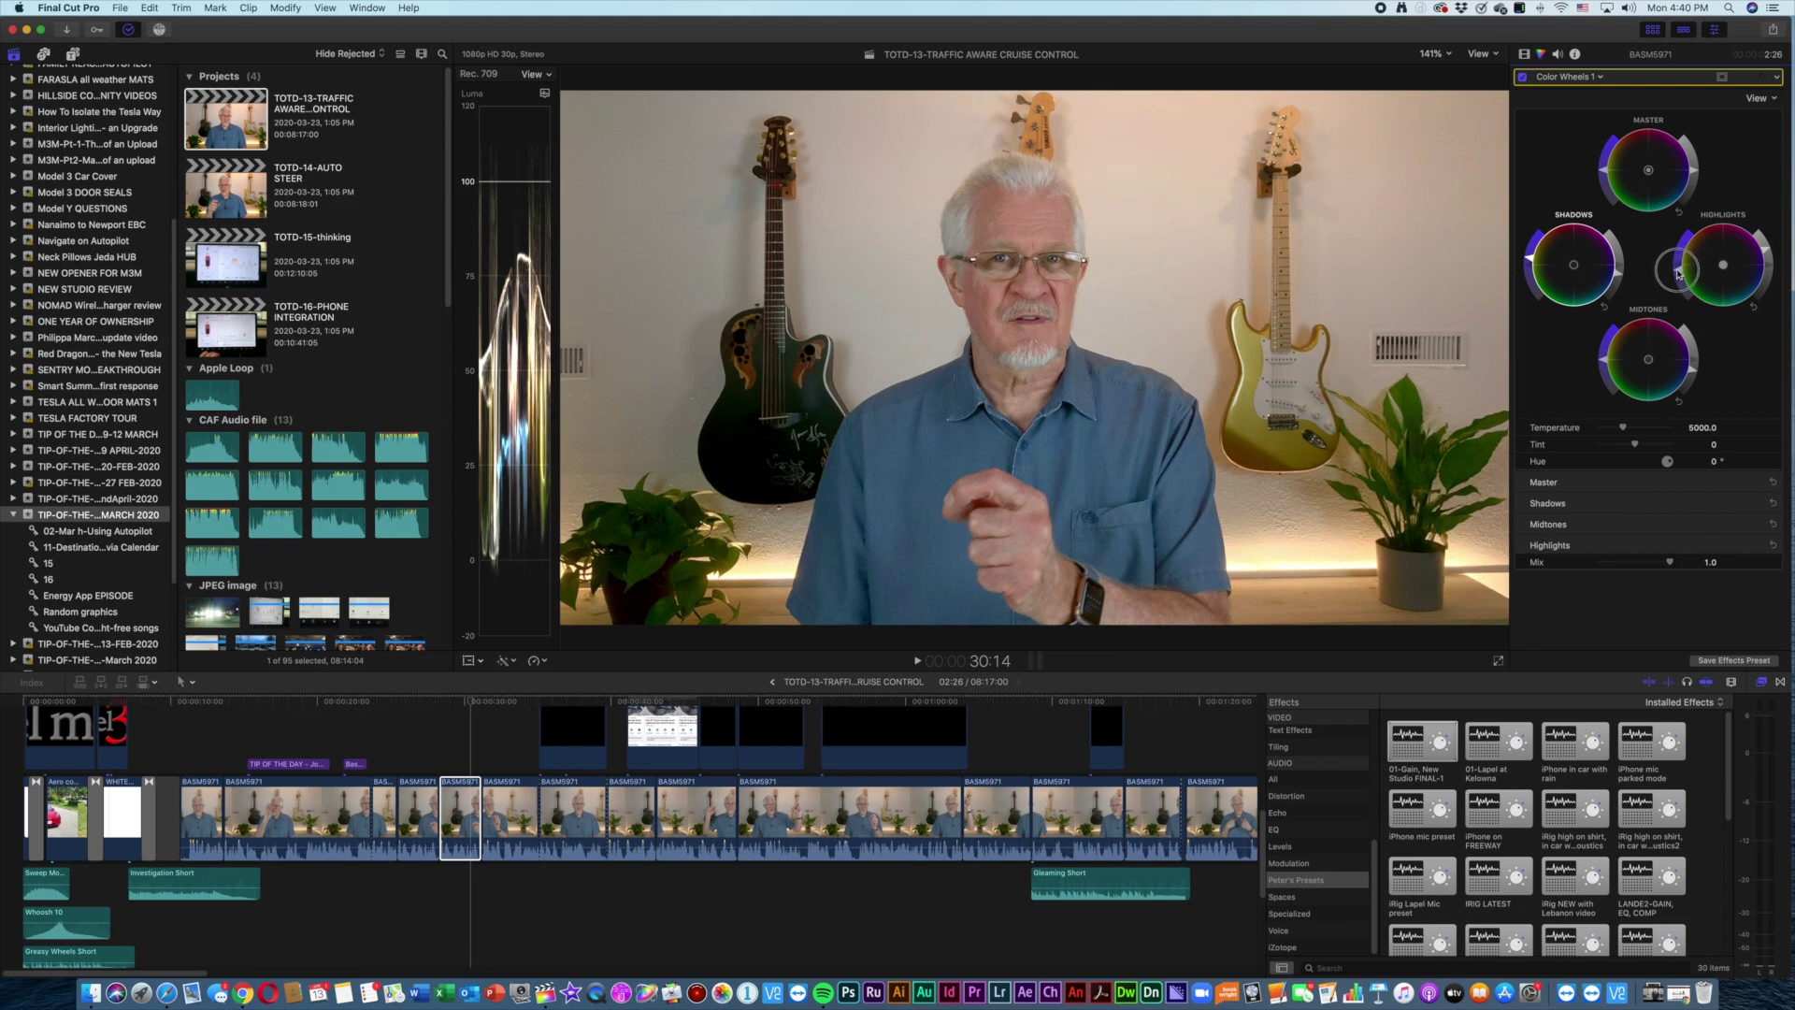
Step: Compare the grade off and on again, leaving Color Wheels 1 enabled
left_click(1522, 78)
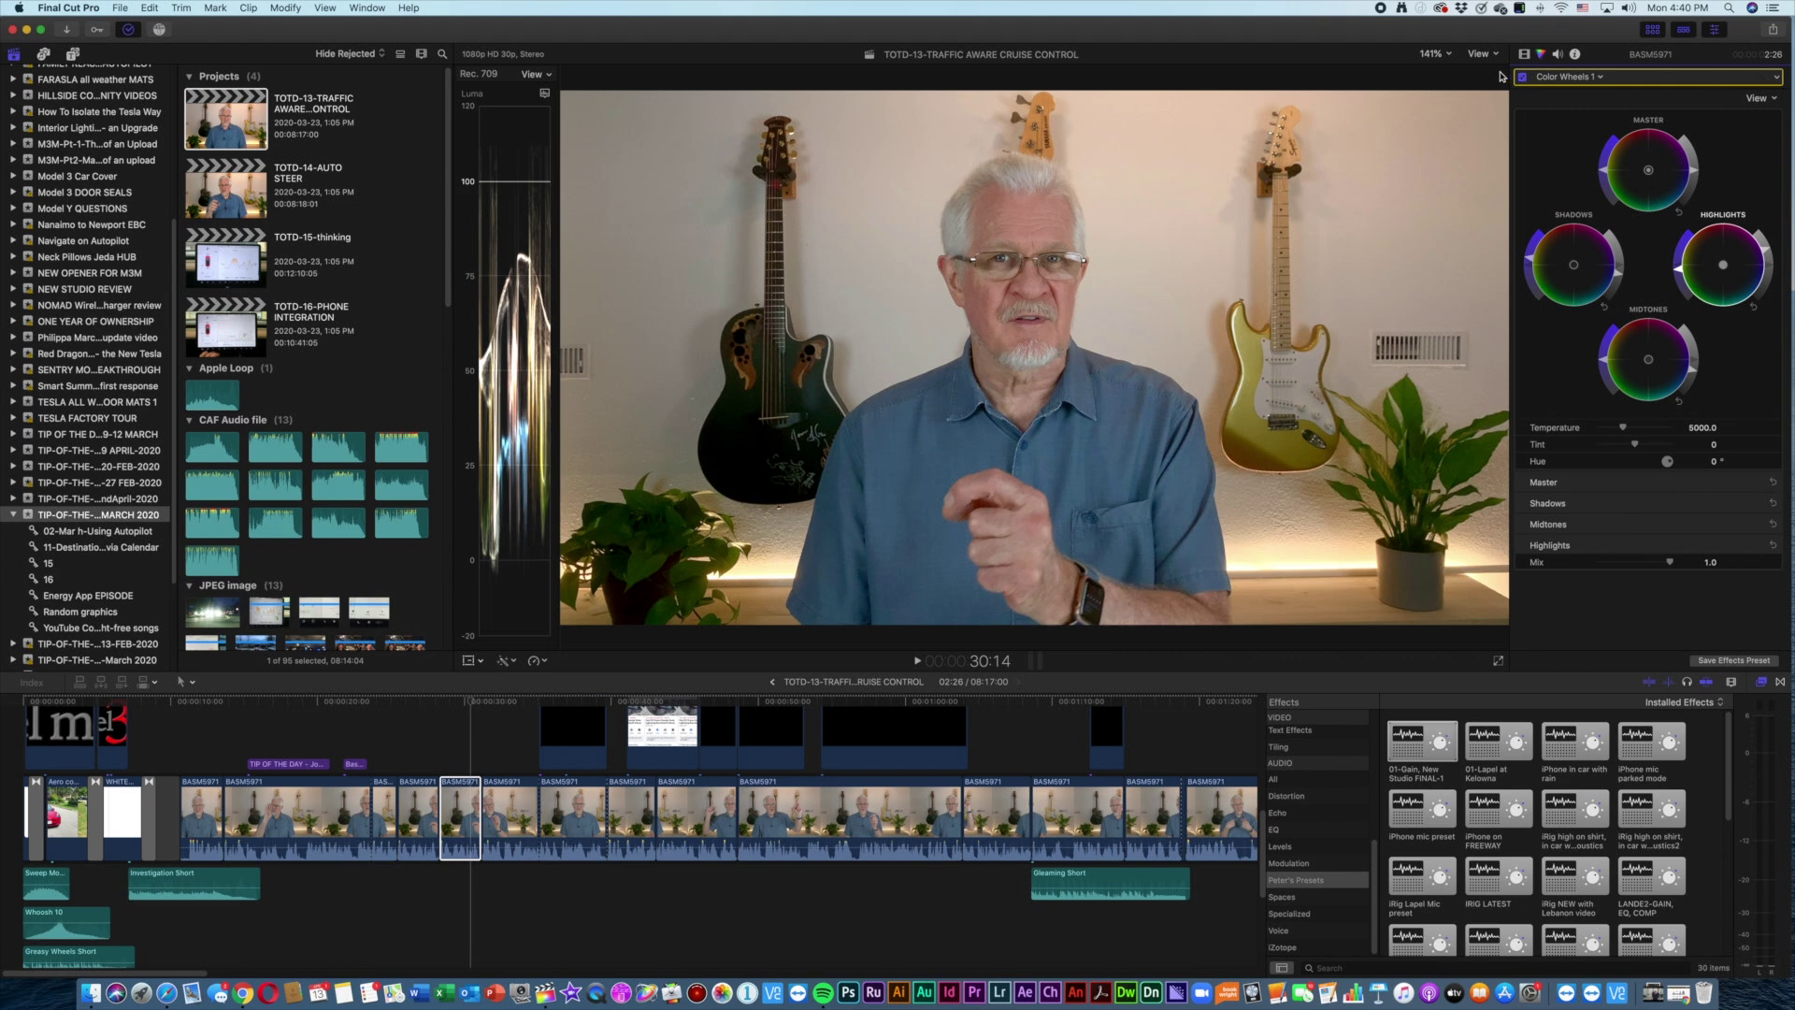
left_click(1522, 77)
left_click(1522, 78)
Step: Remove all effects from the neighbouring BASM5971 clip
left_click(508, 785)
left_click(511, 739)
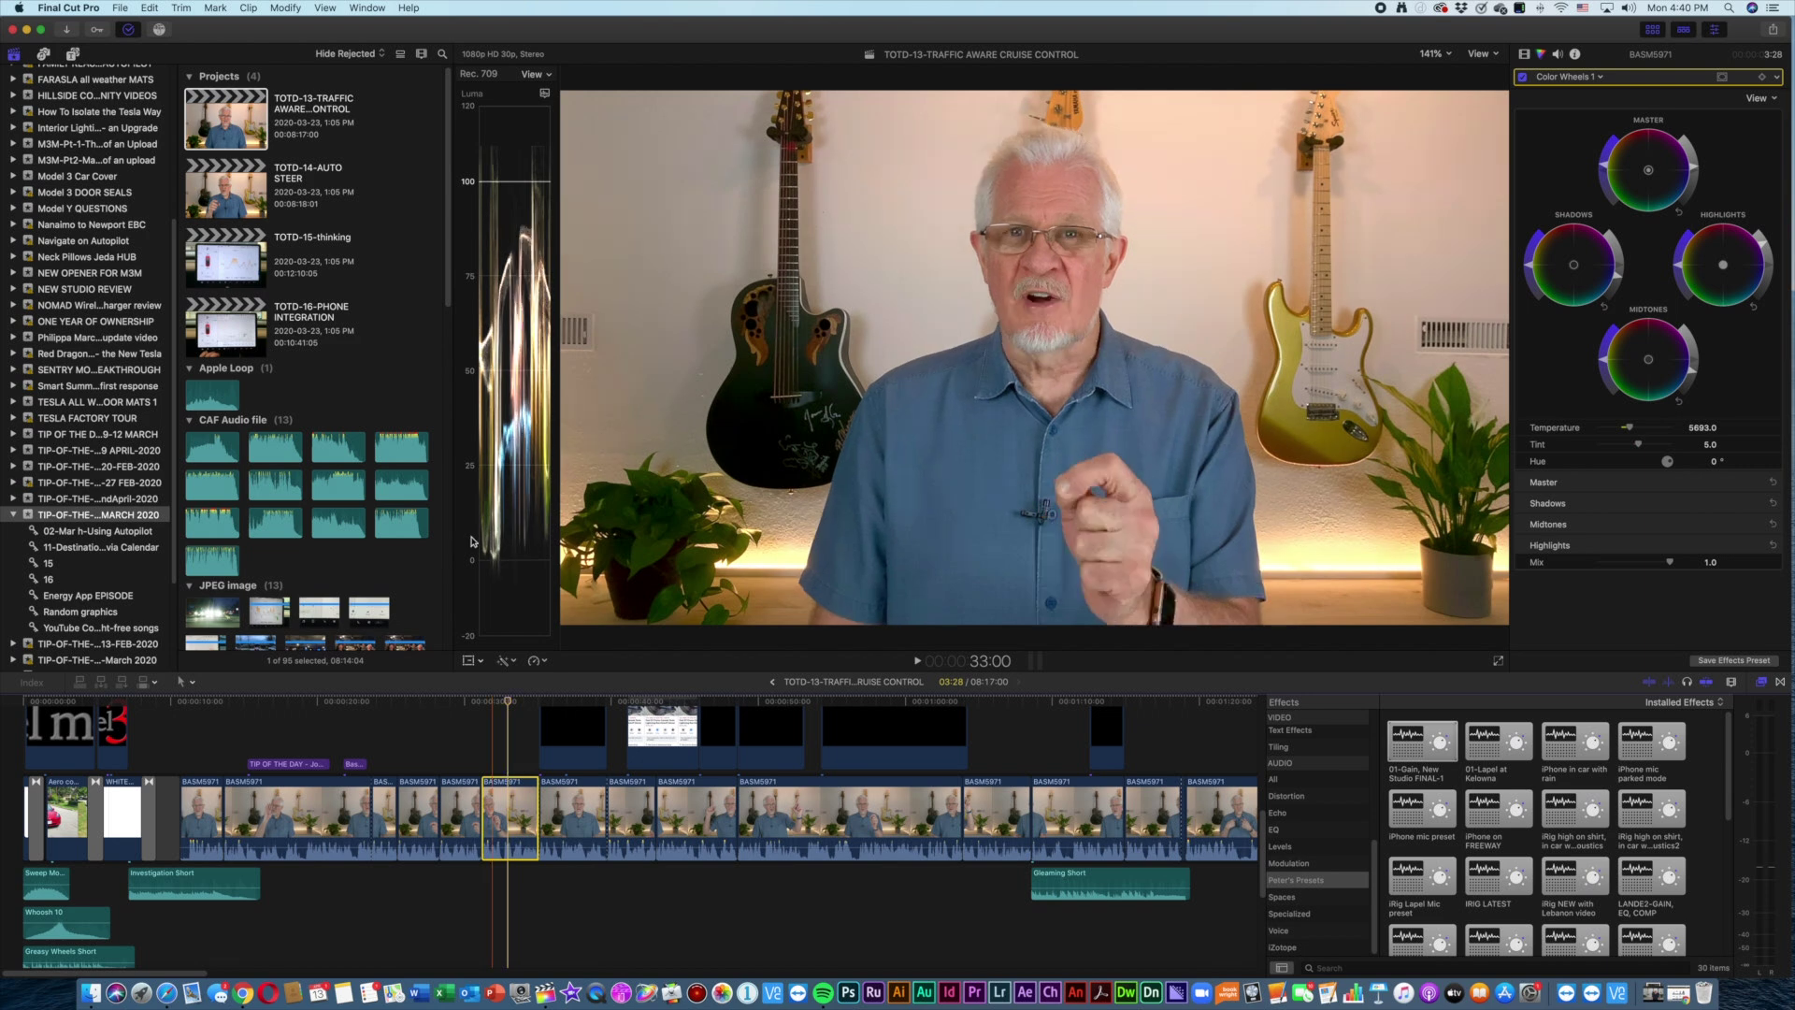
left_click(151, 8)
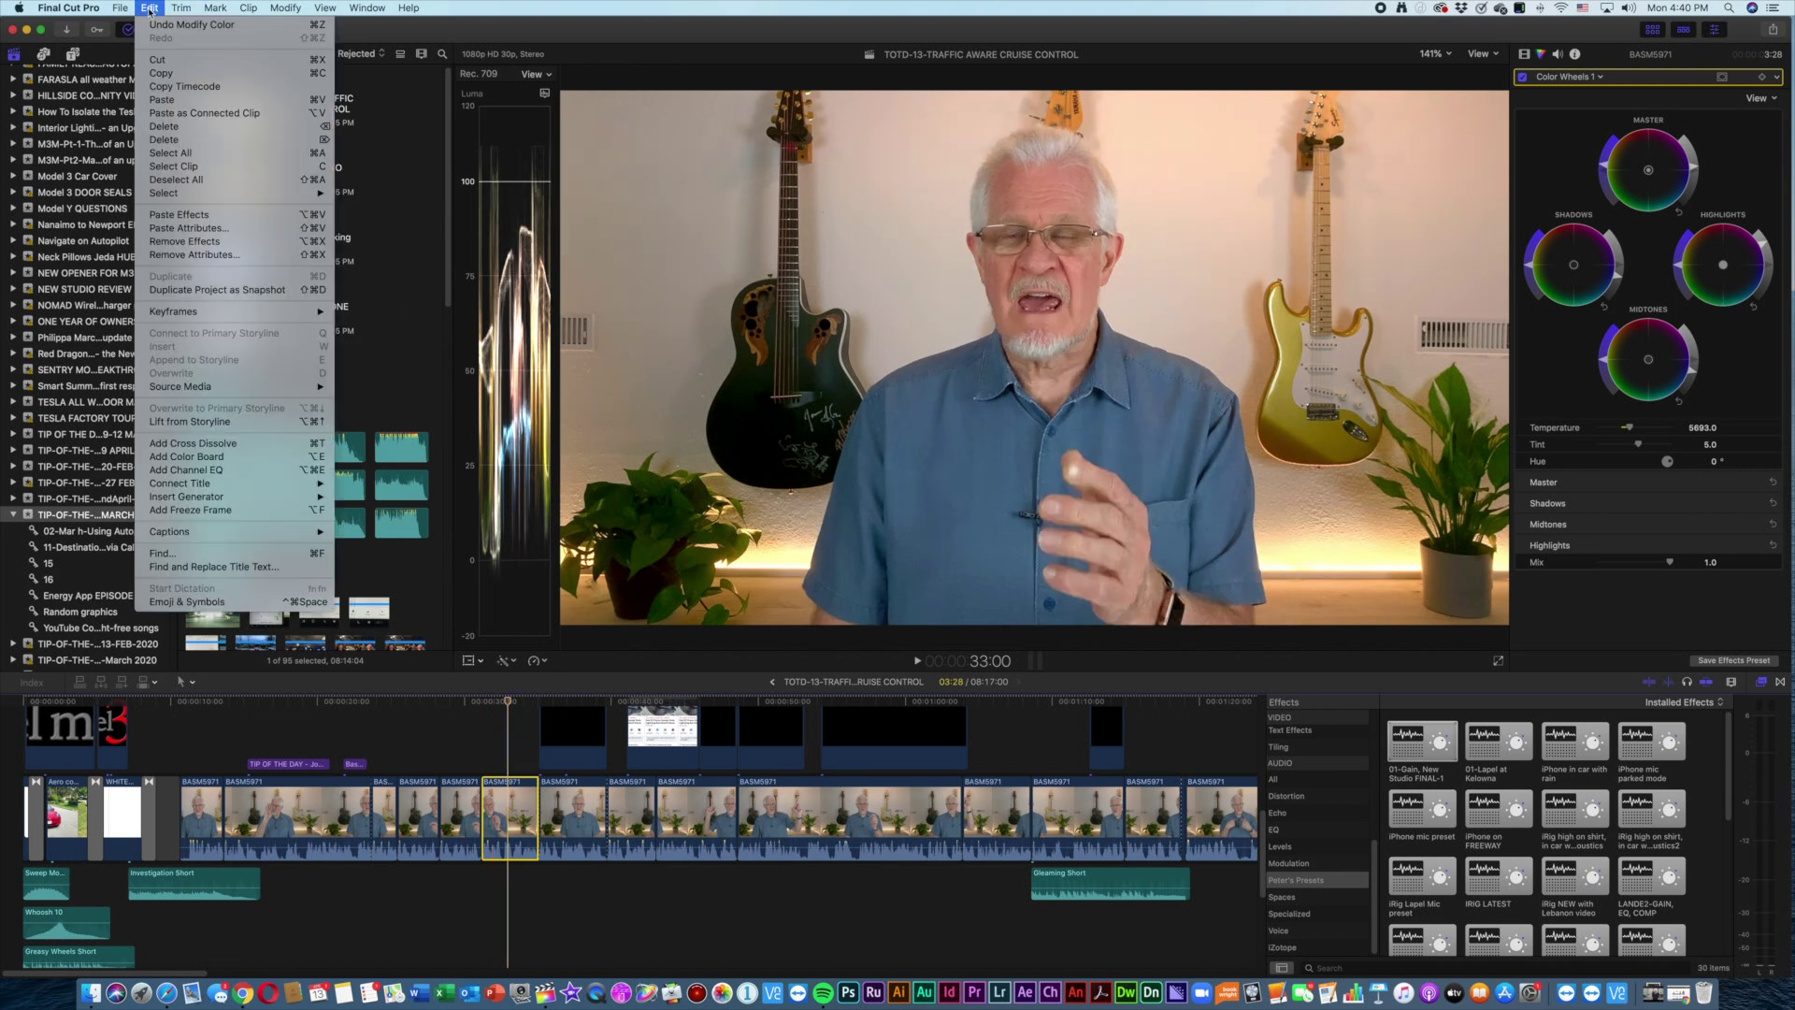
left_click(227, 244)
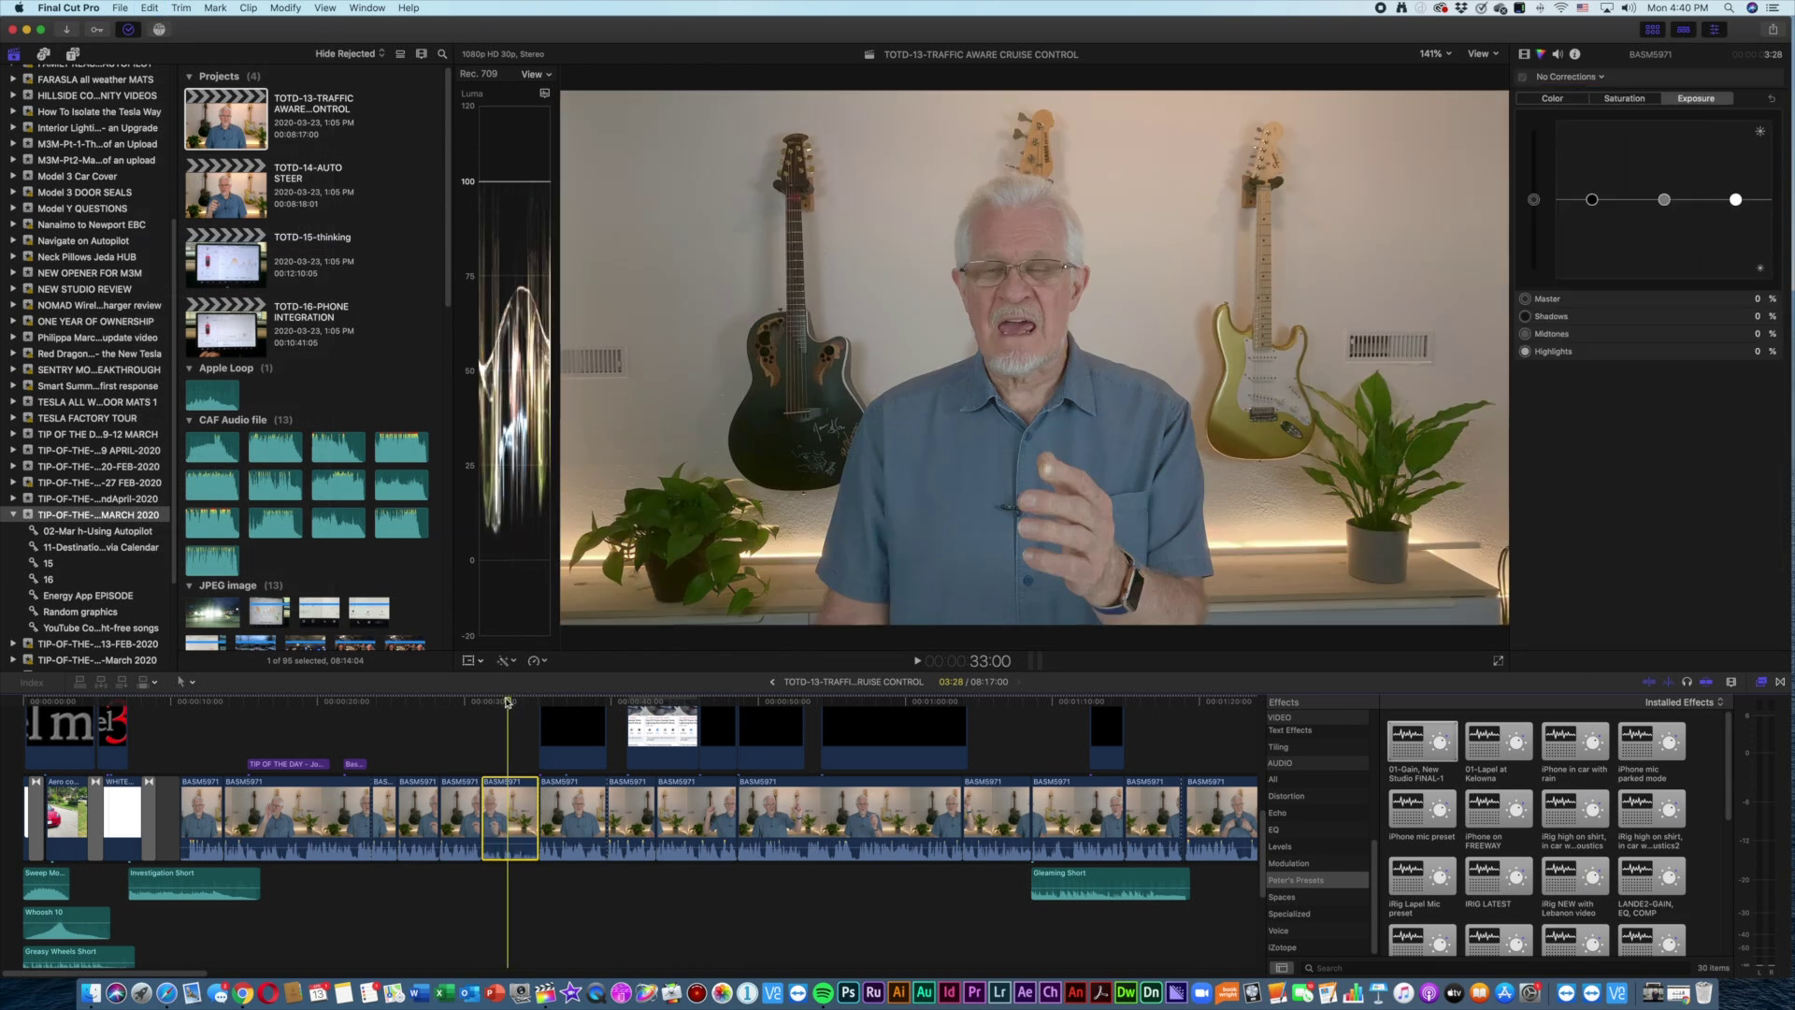
Step: Select the graded talking-head clip and copy it
left_click_drag(505, 702, 464, 717)
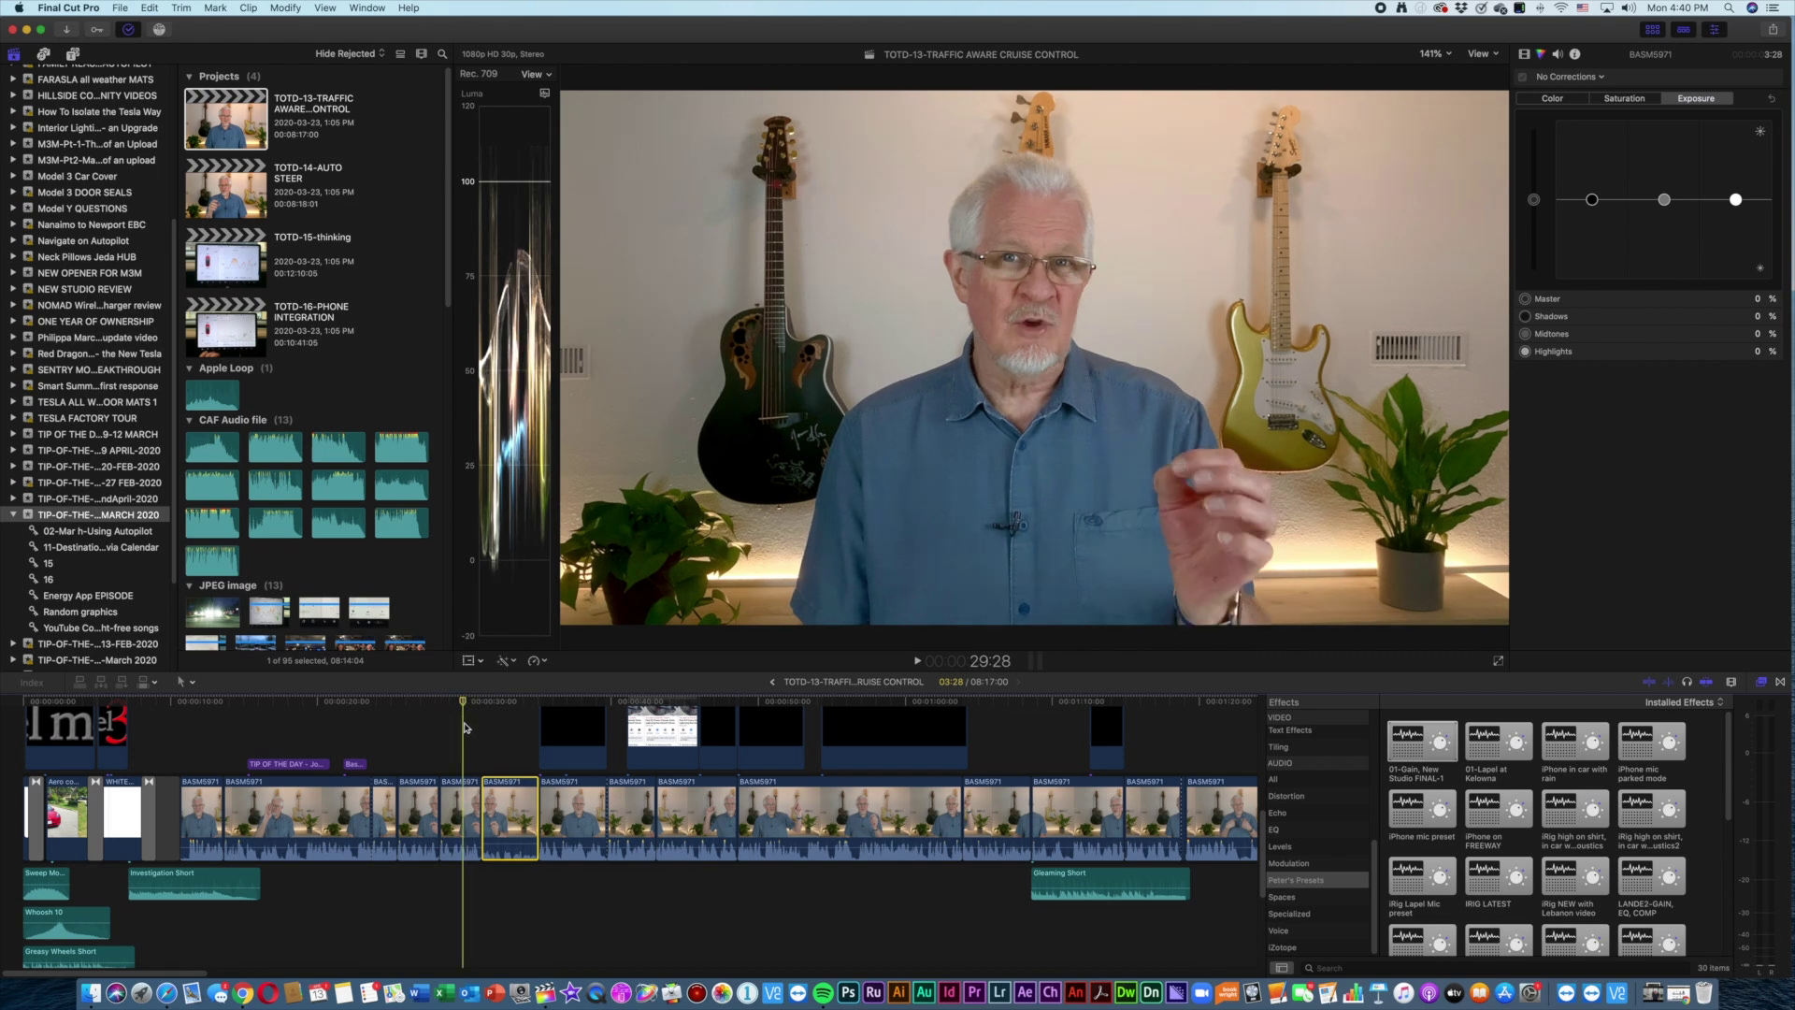
left_click(463, 785)
key("super+6")
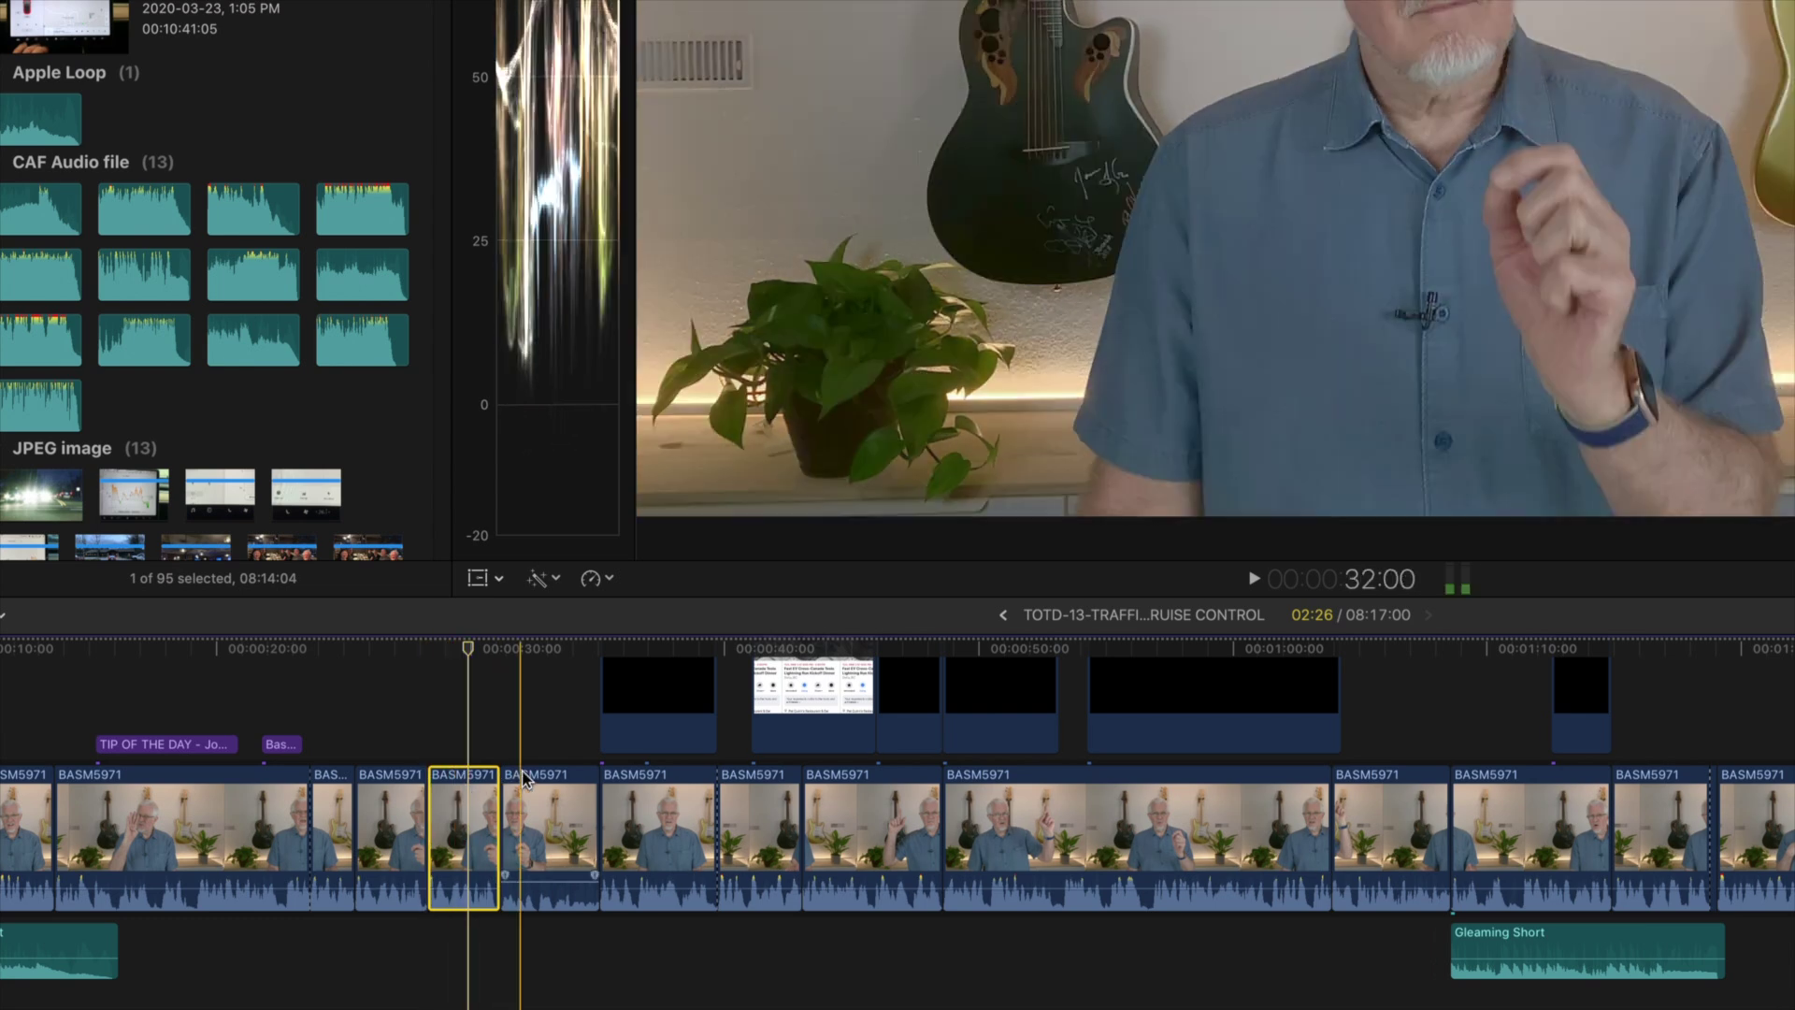
left_click(534, 823)
left_click(537, 647)
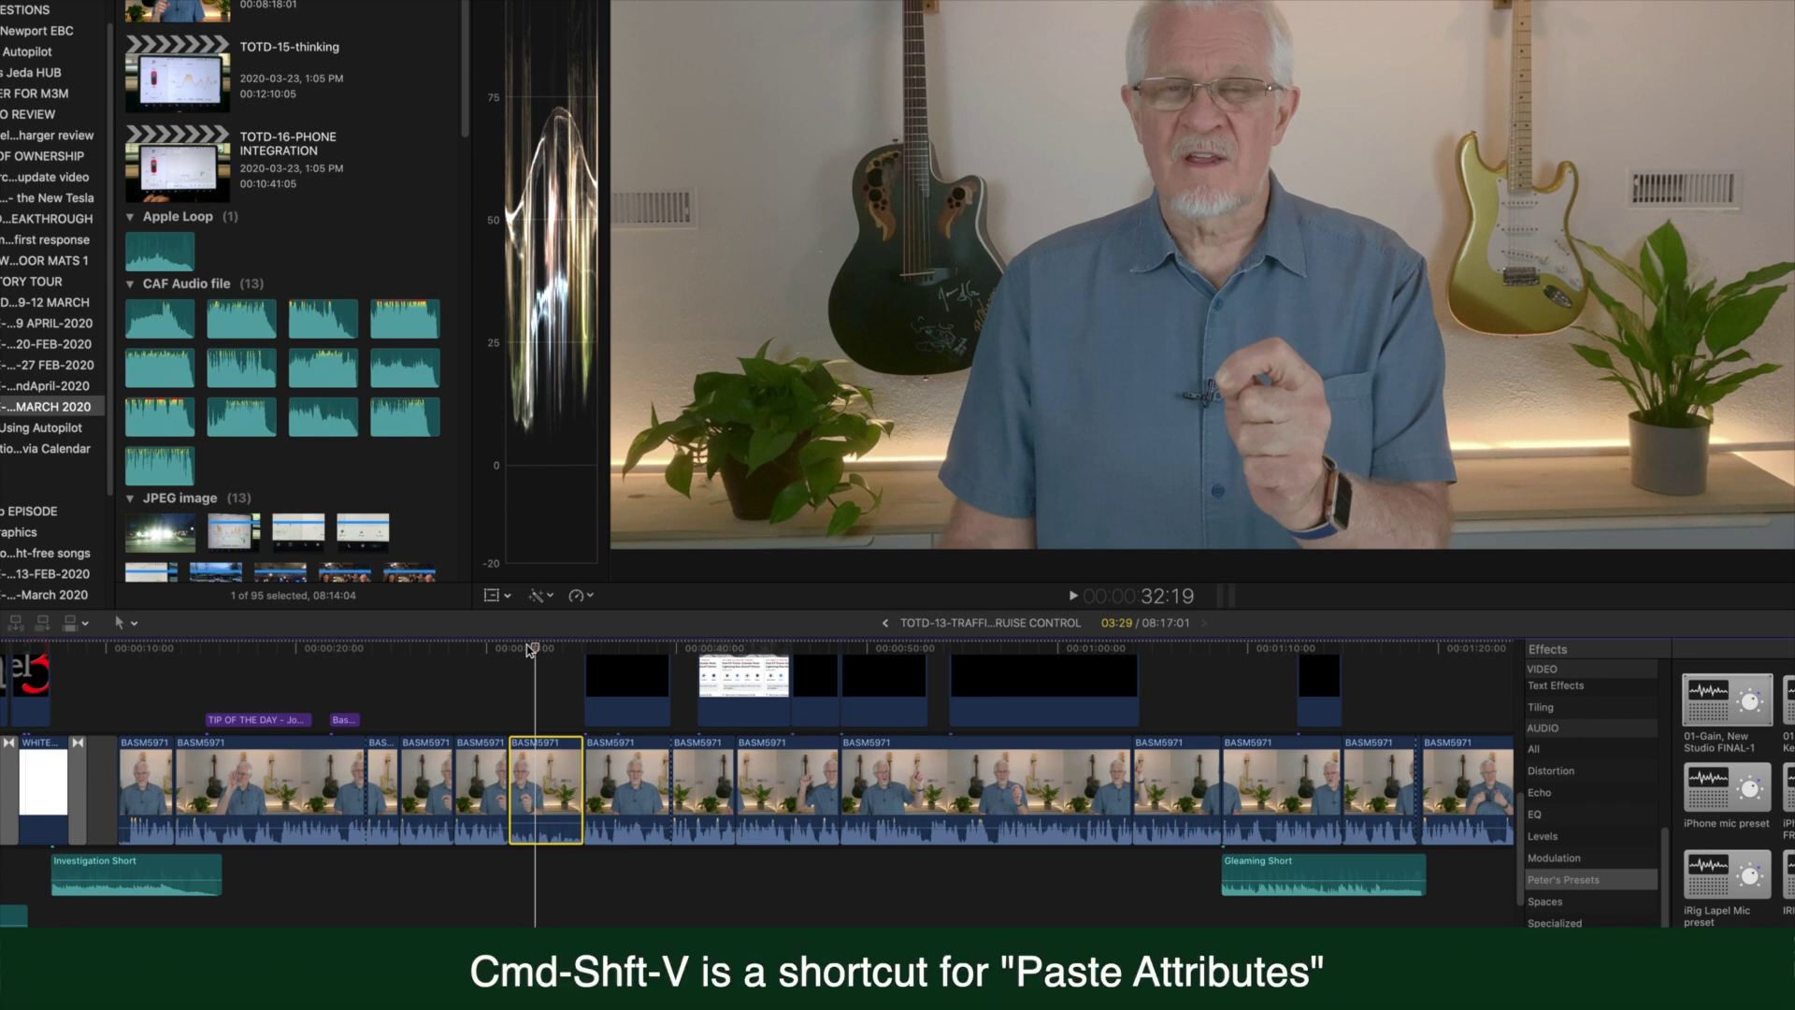
key("super+shift+v")
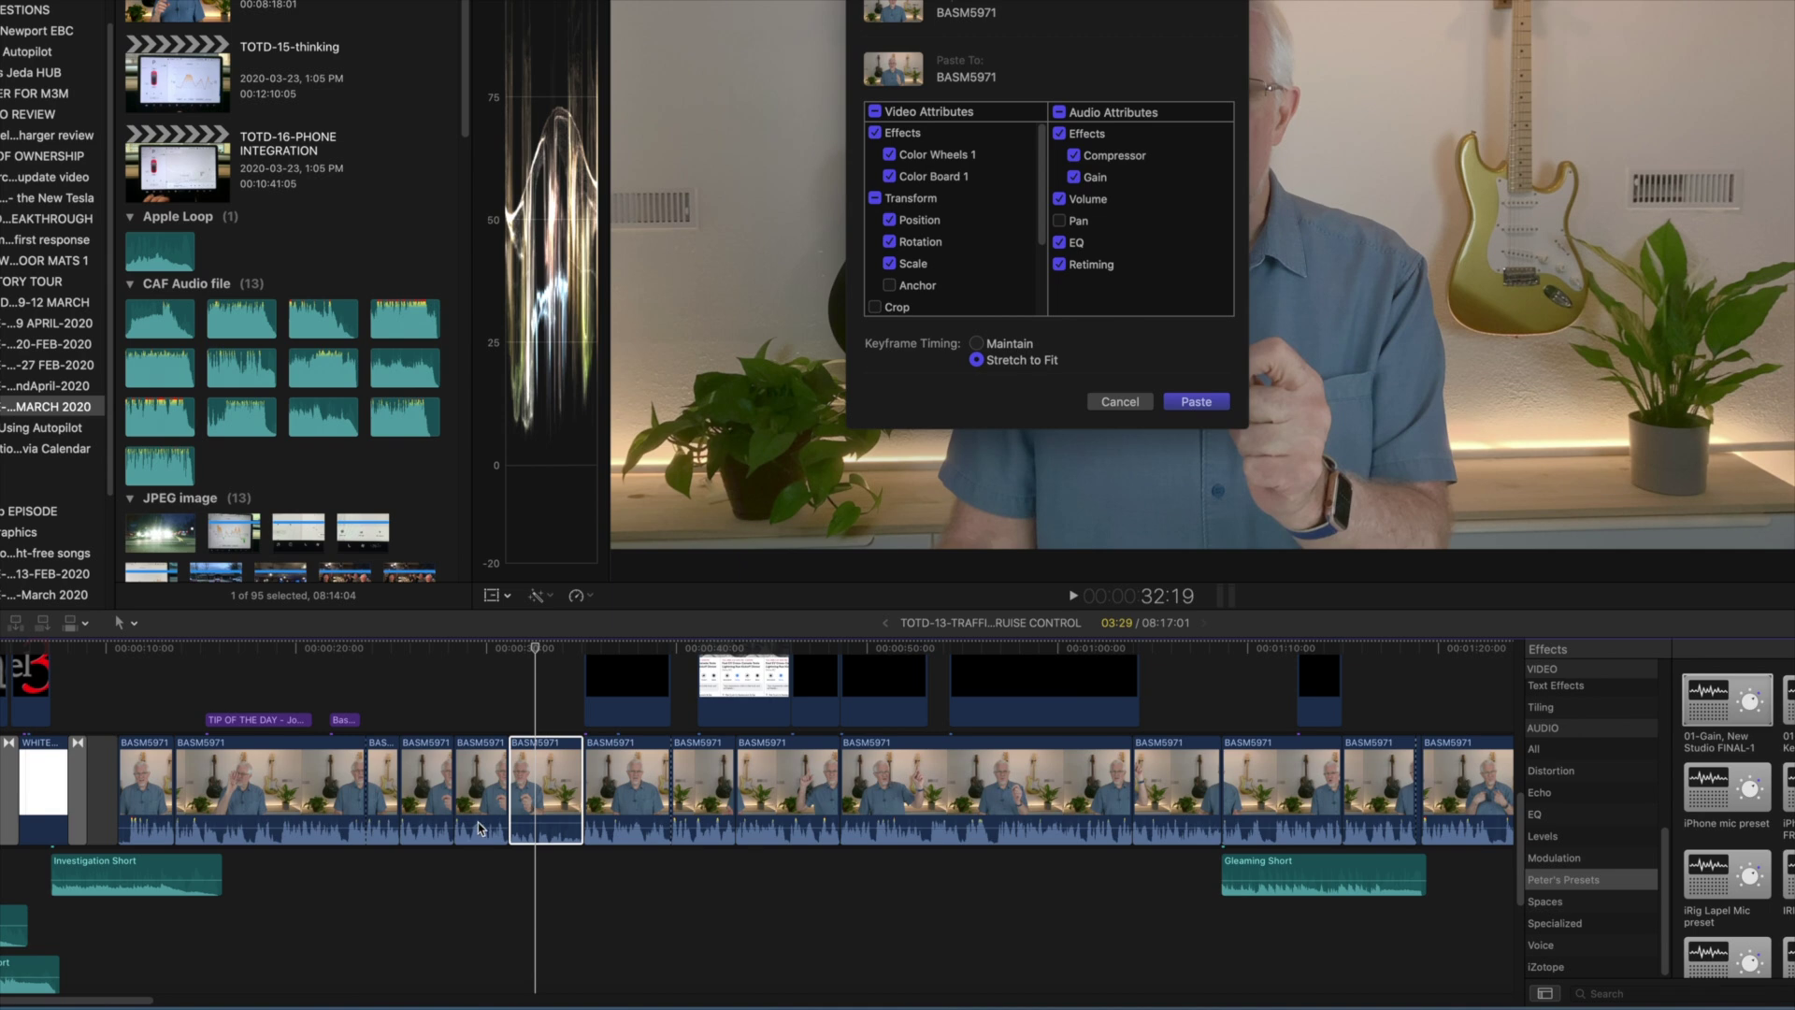
left_click(1212, 403)
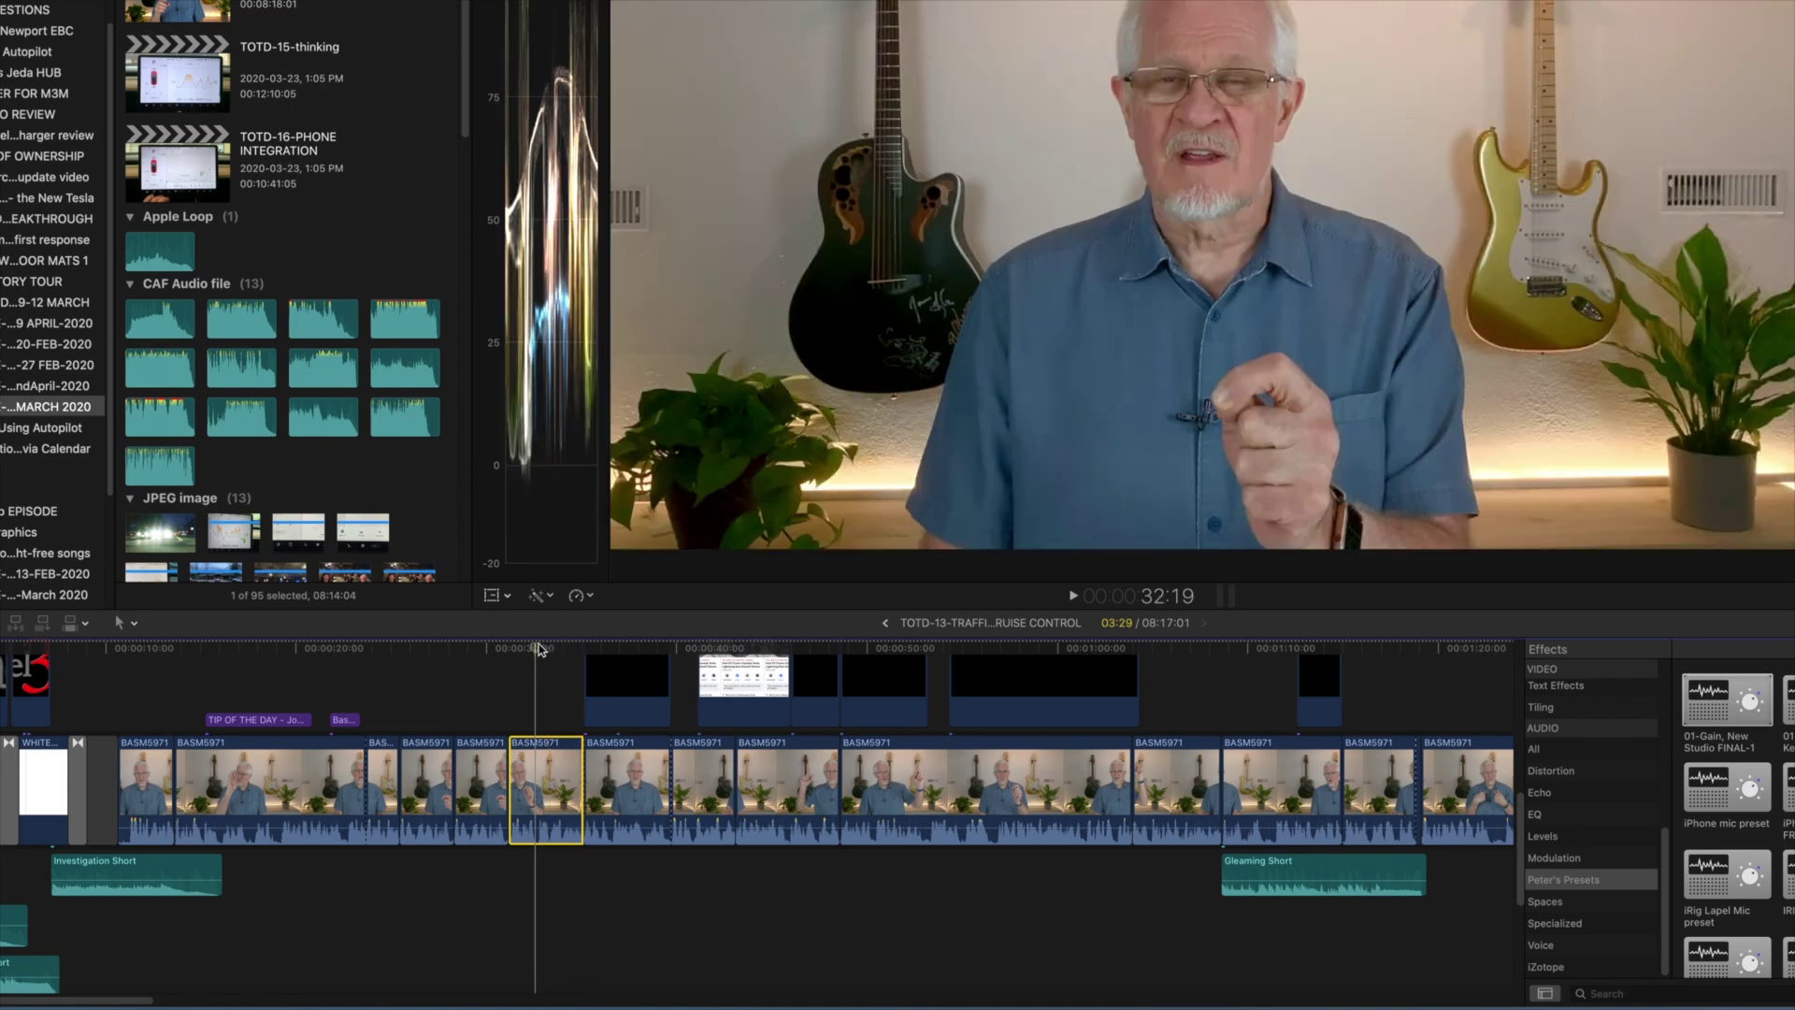
mouse_move(538, 647)
left_mouse_down()
mouse_move(470, 649)
mouse_move(510, 652)
left_mouse_up()
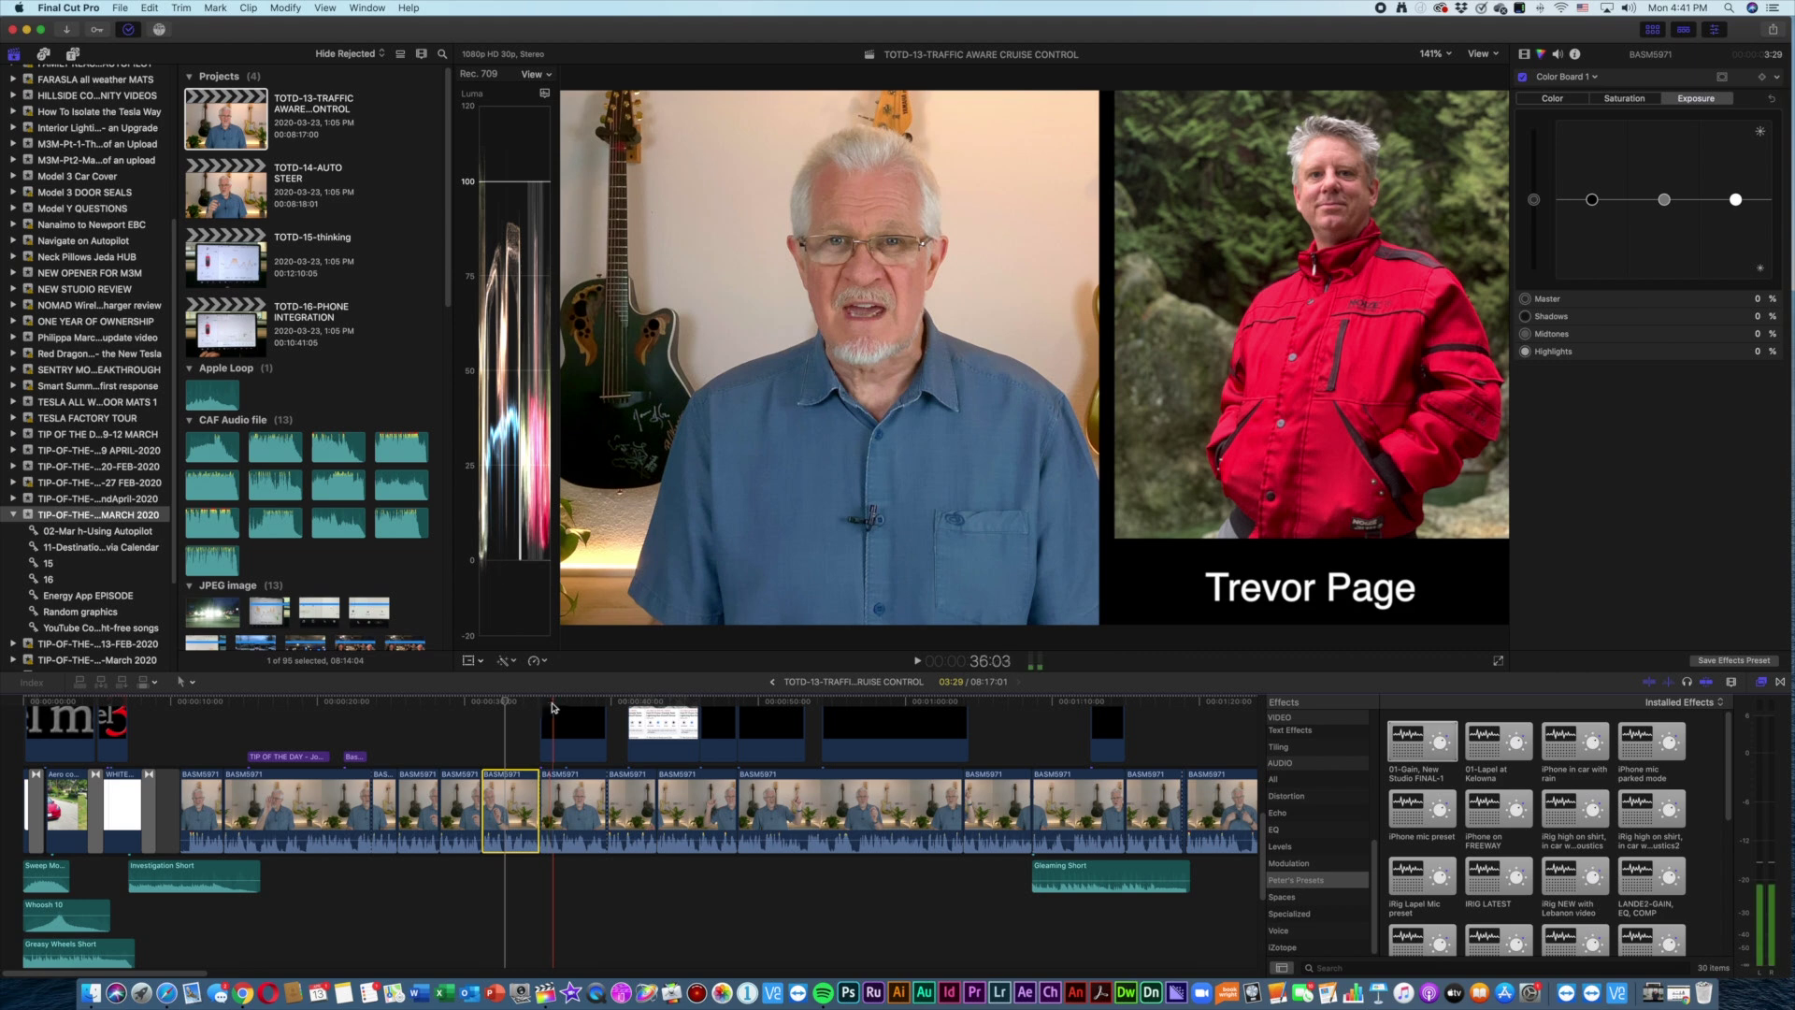
left_click(483, 703)
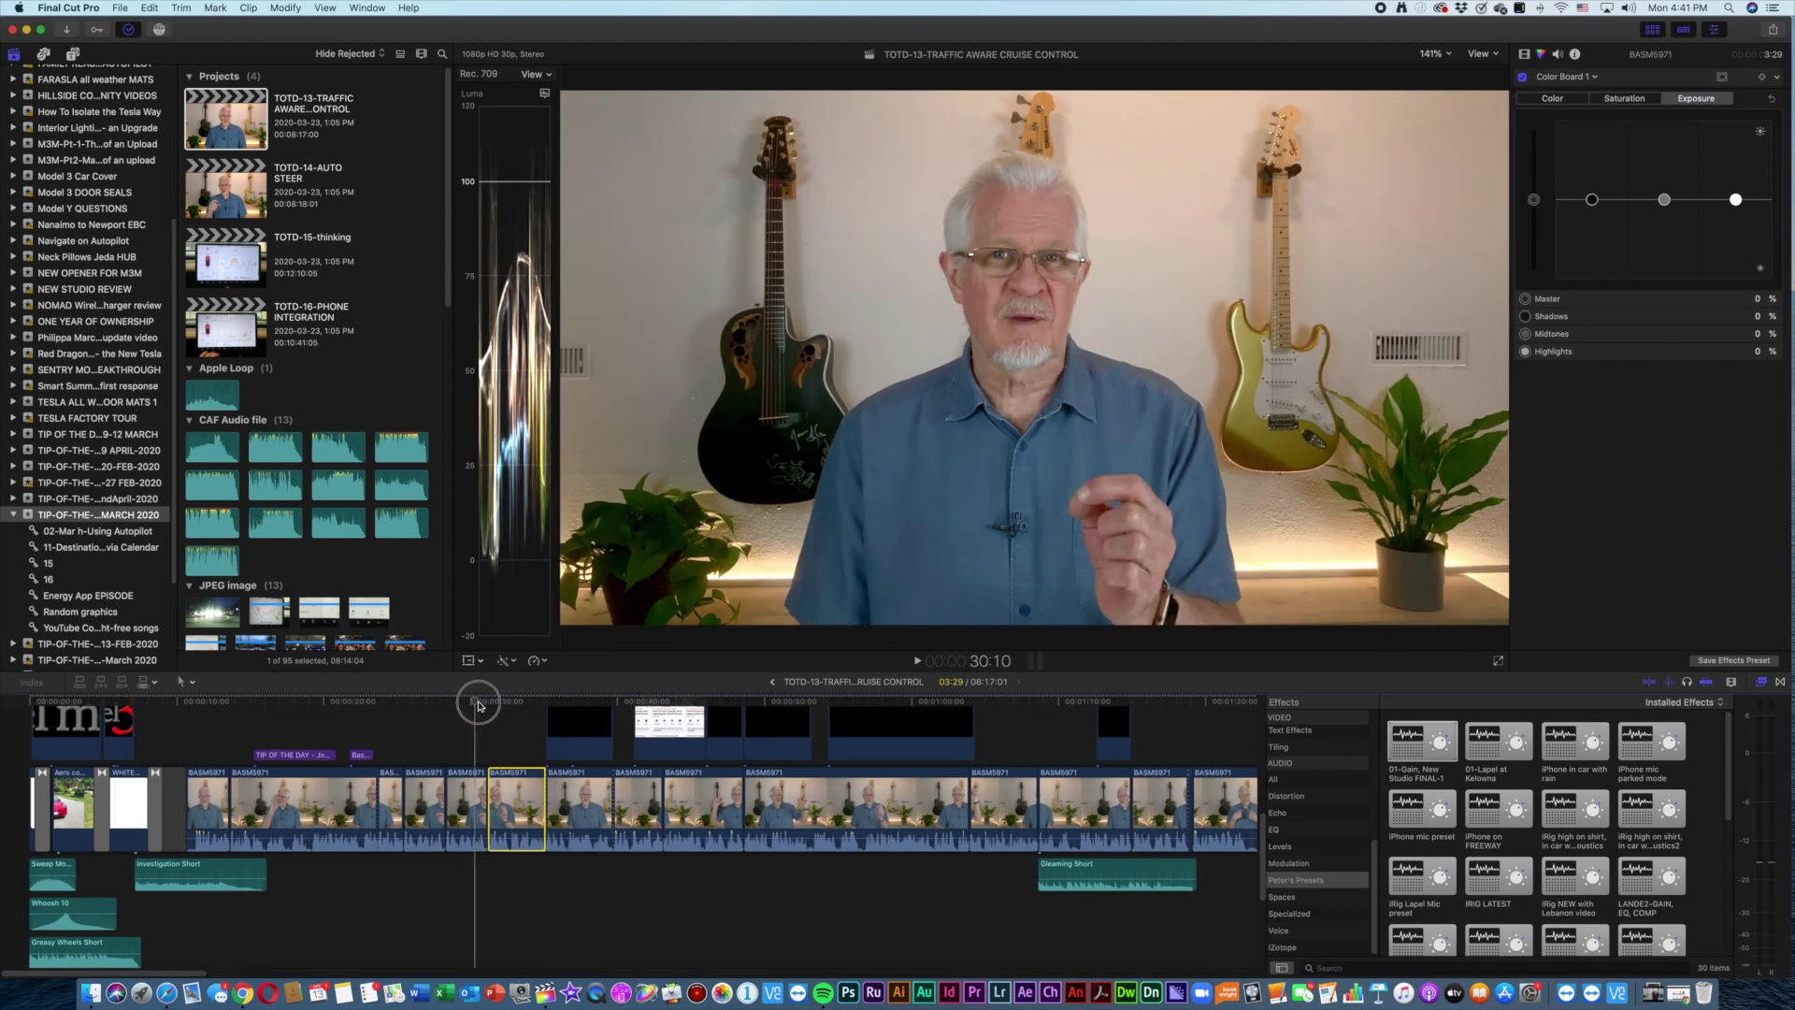
left_click(477, 710)
left_click_drag(477, 711, 474, 710)
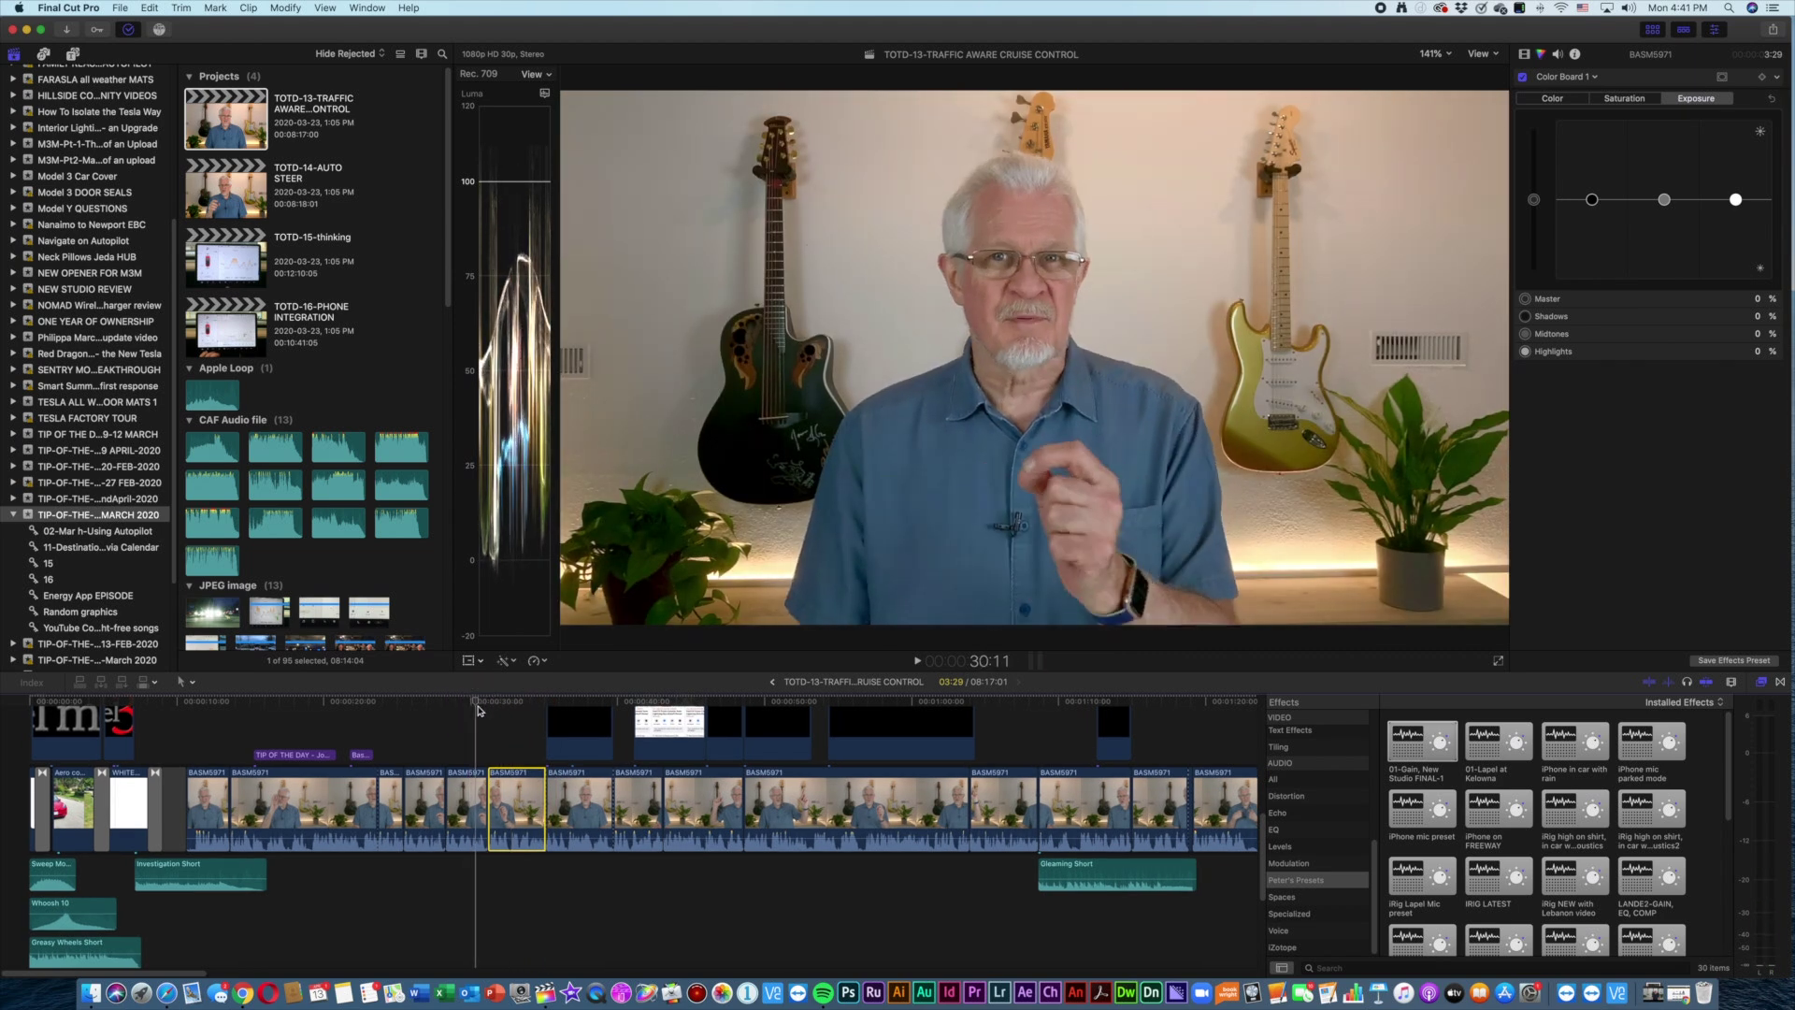
left_click(474, 775)
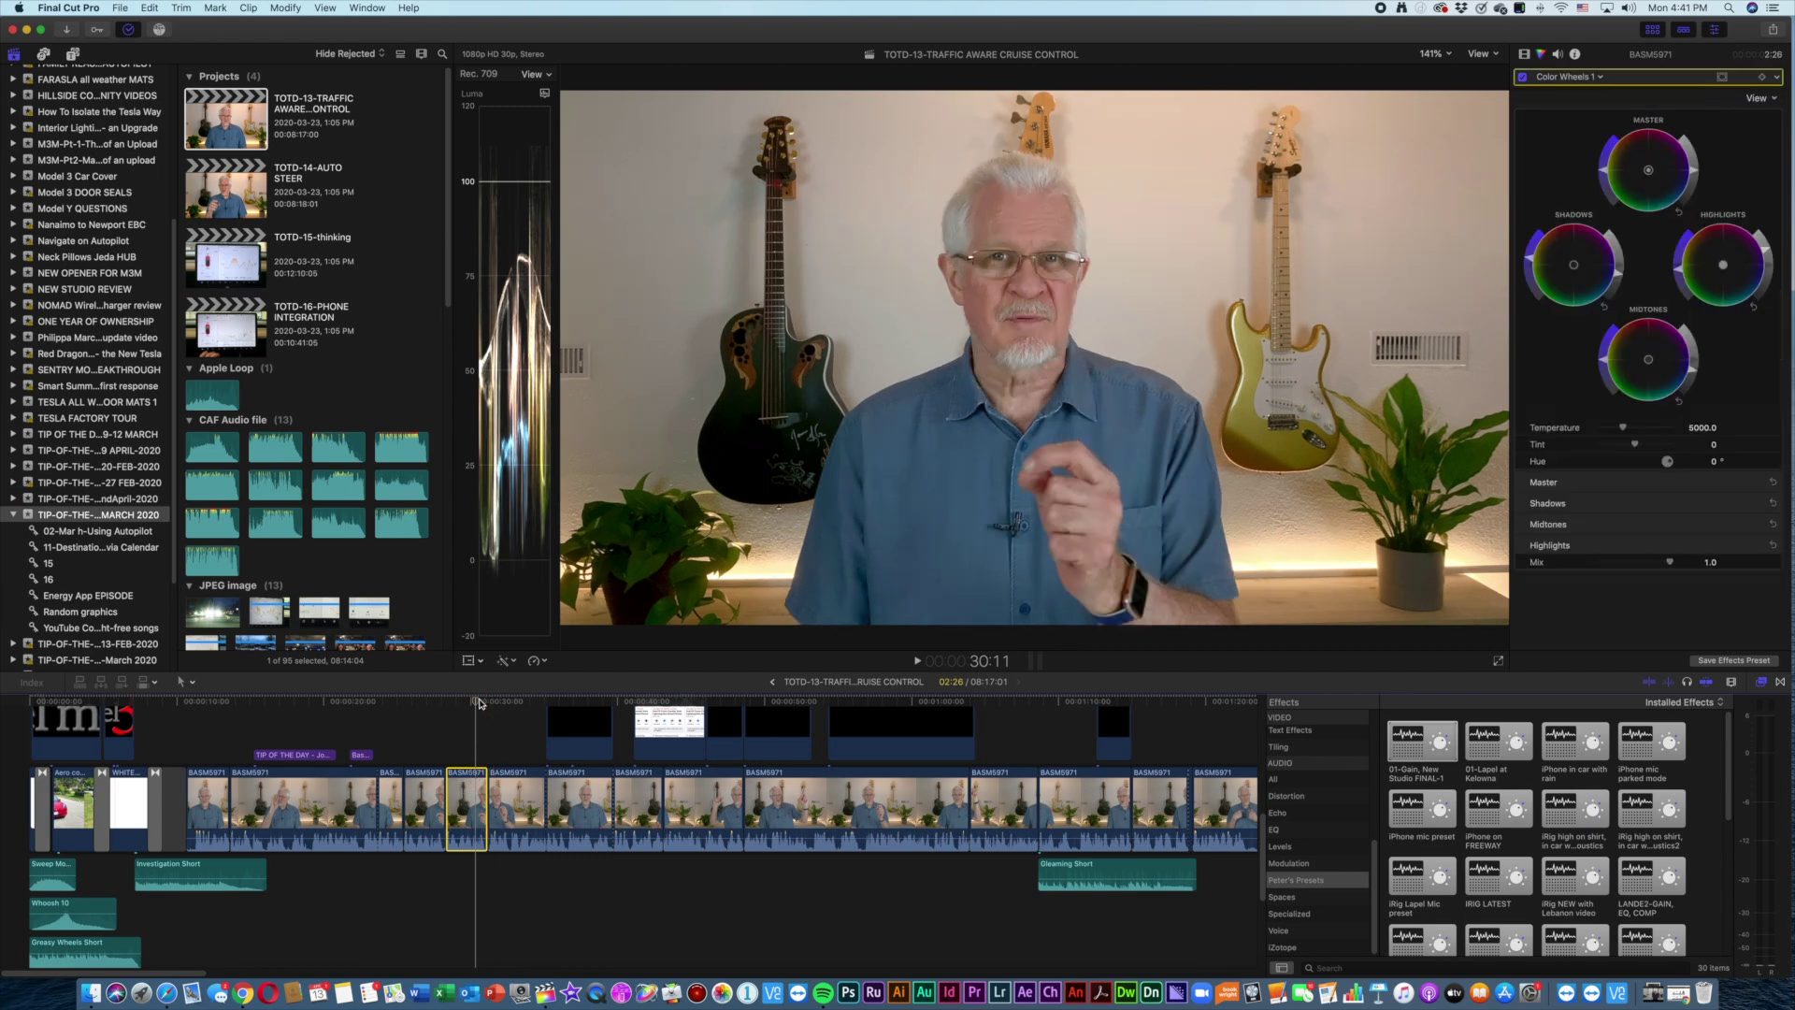
left_click(508, 702)
left_click(517, 775)
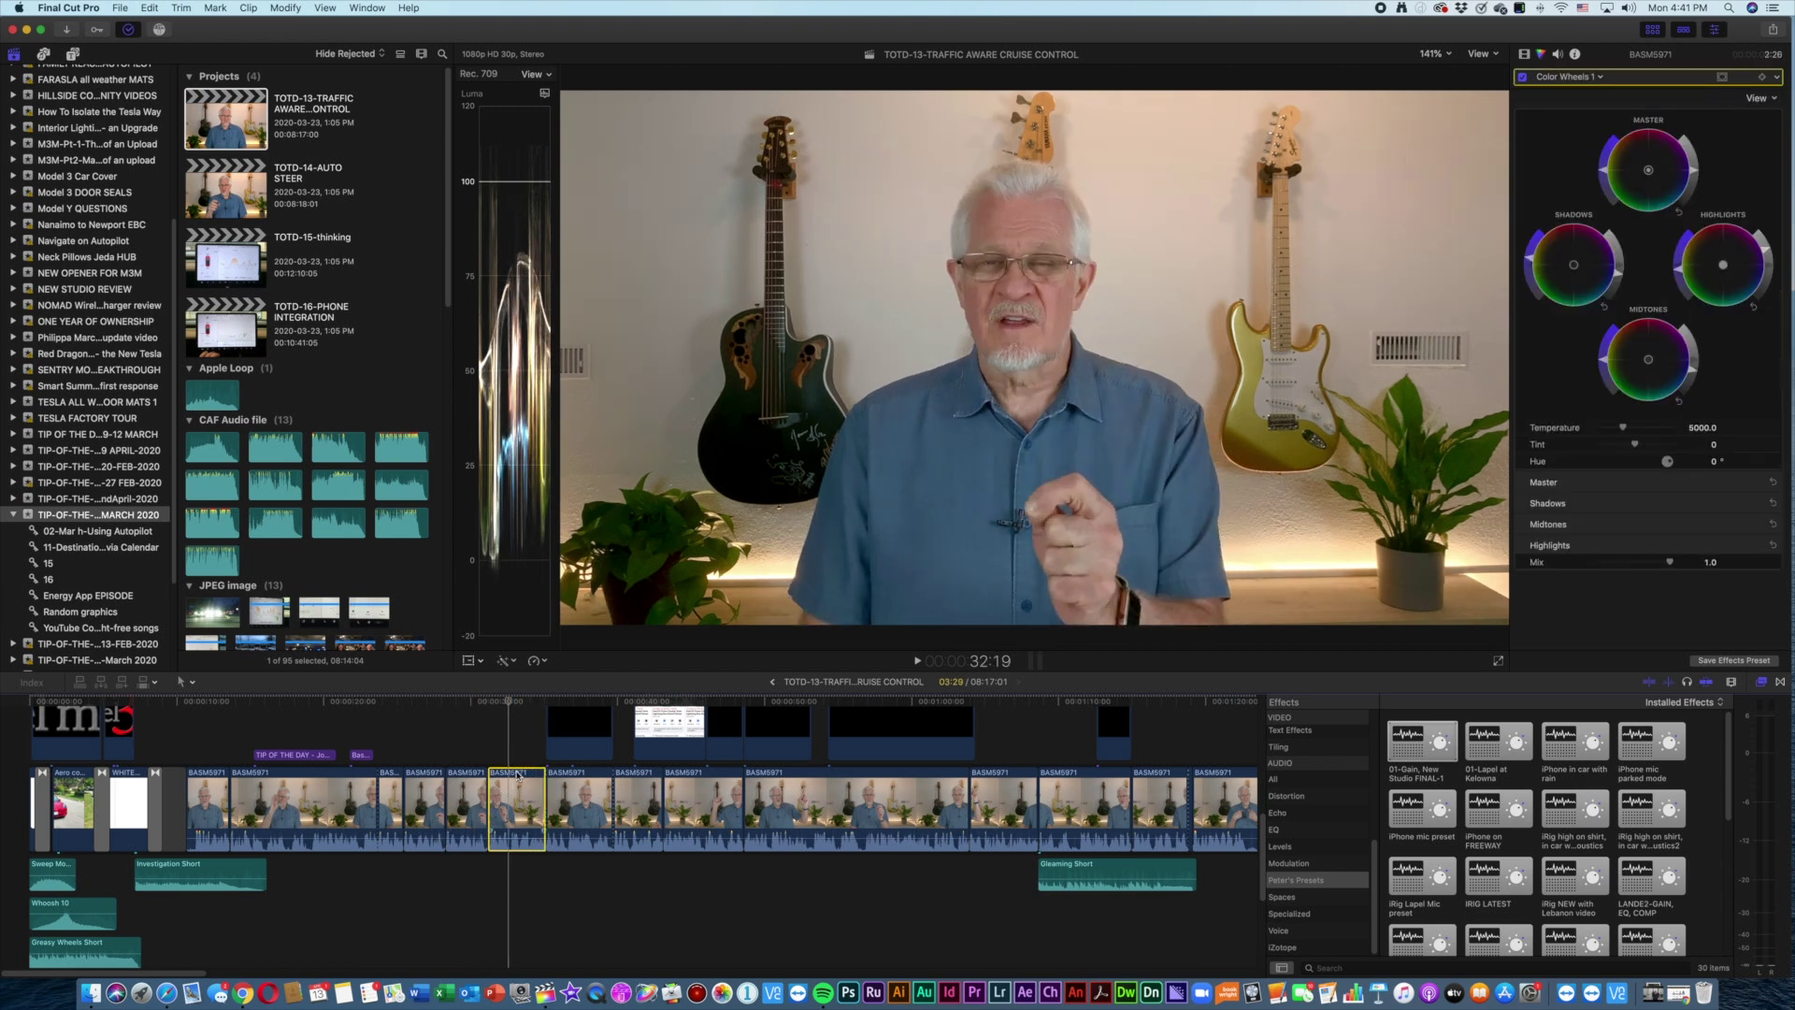
left_click(515, 701)
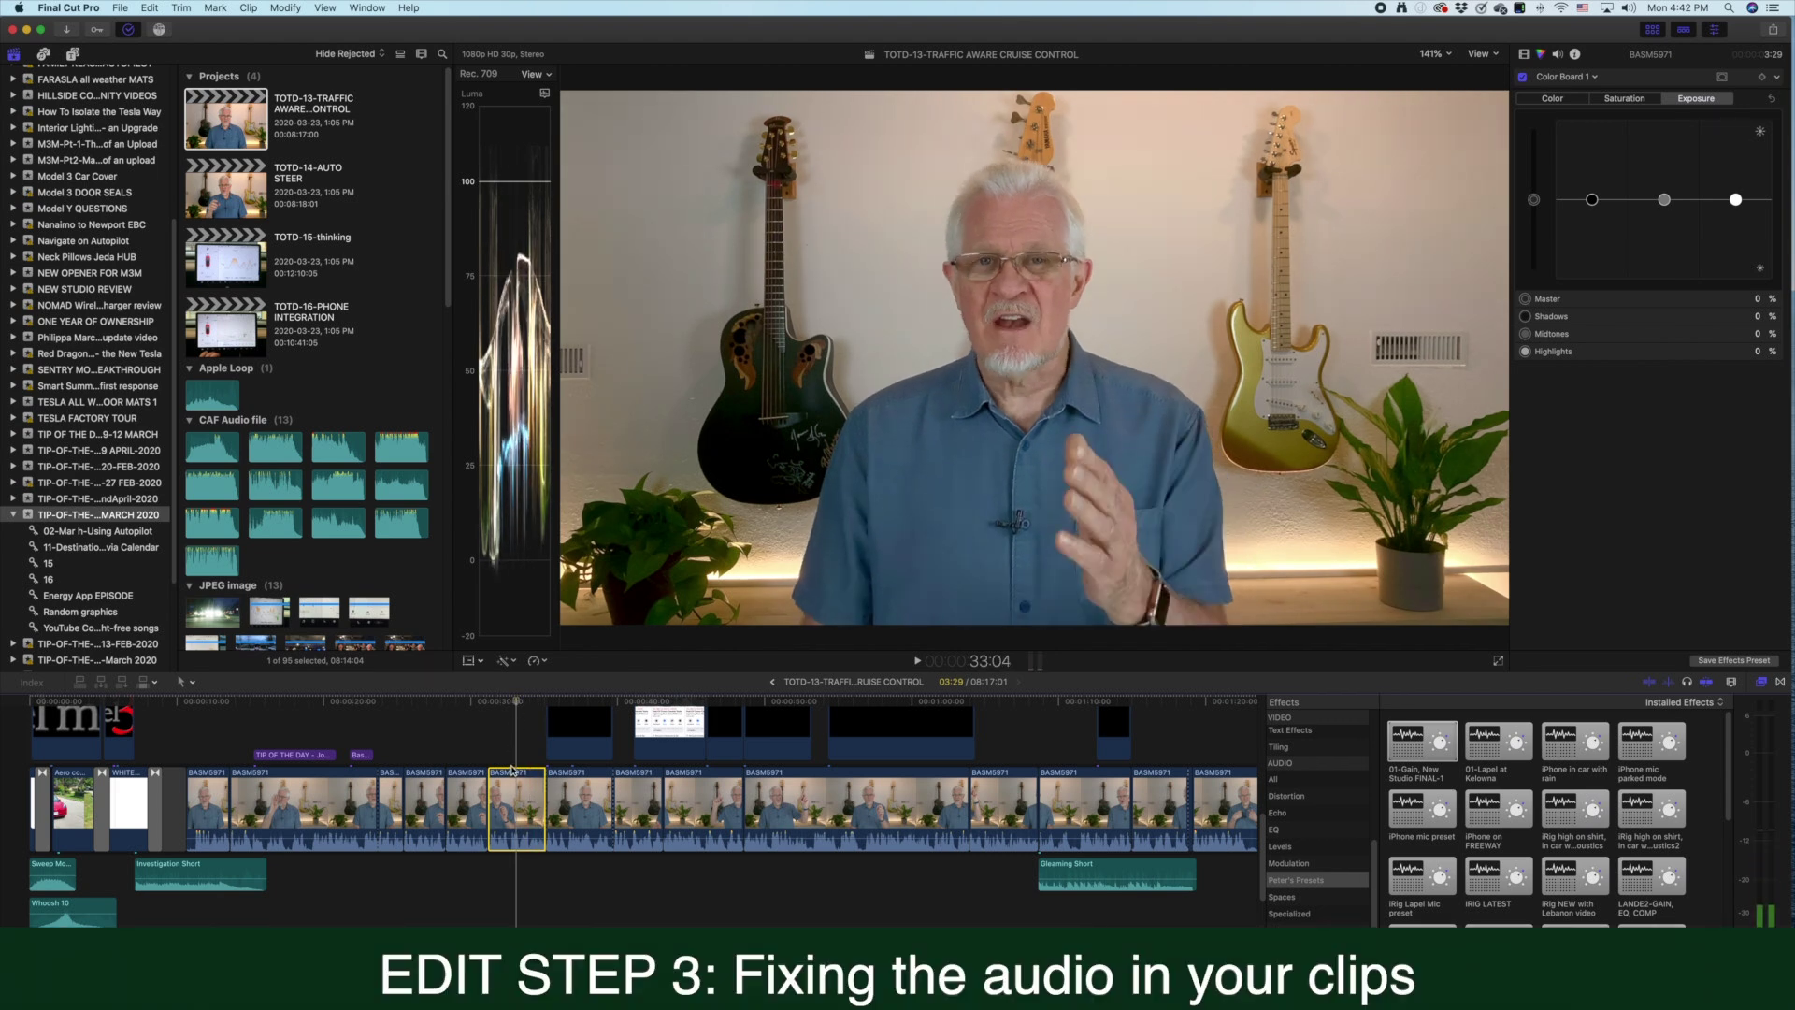
Step: Remove all effects from the ungraded clip and select the graded clip as the source
left_click(151, 8)
left_click(184, 241)
left_click(472, 766)
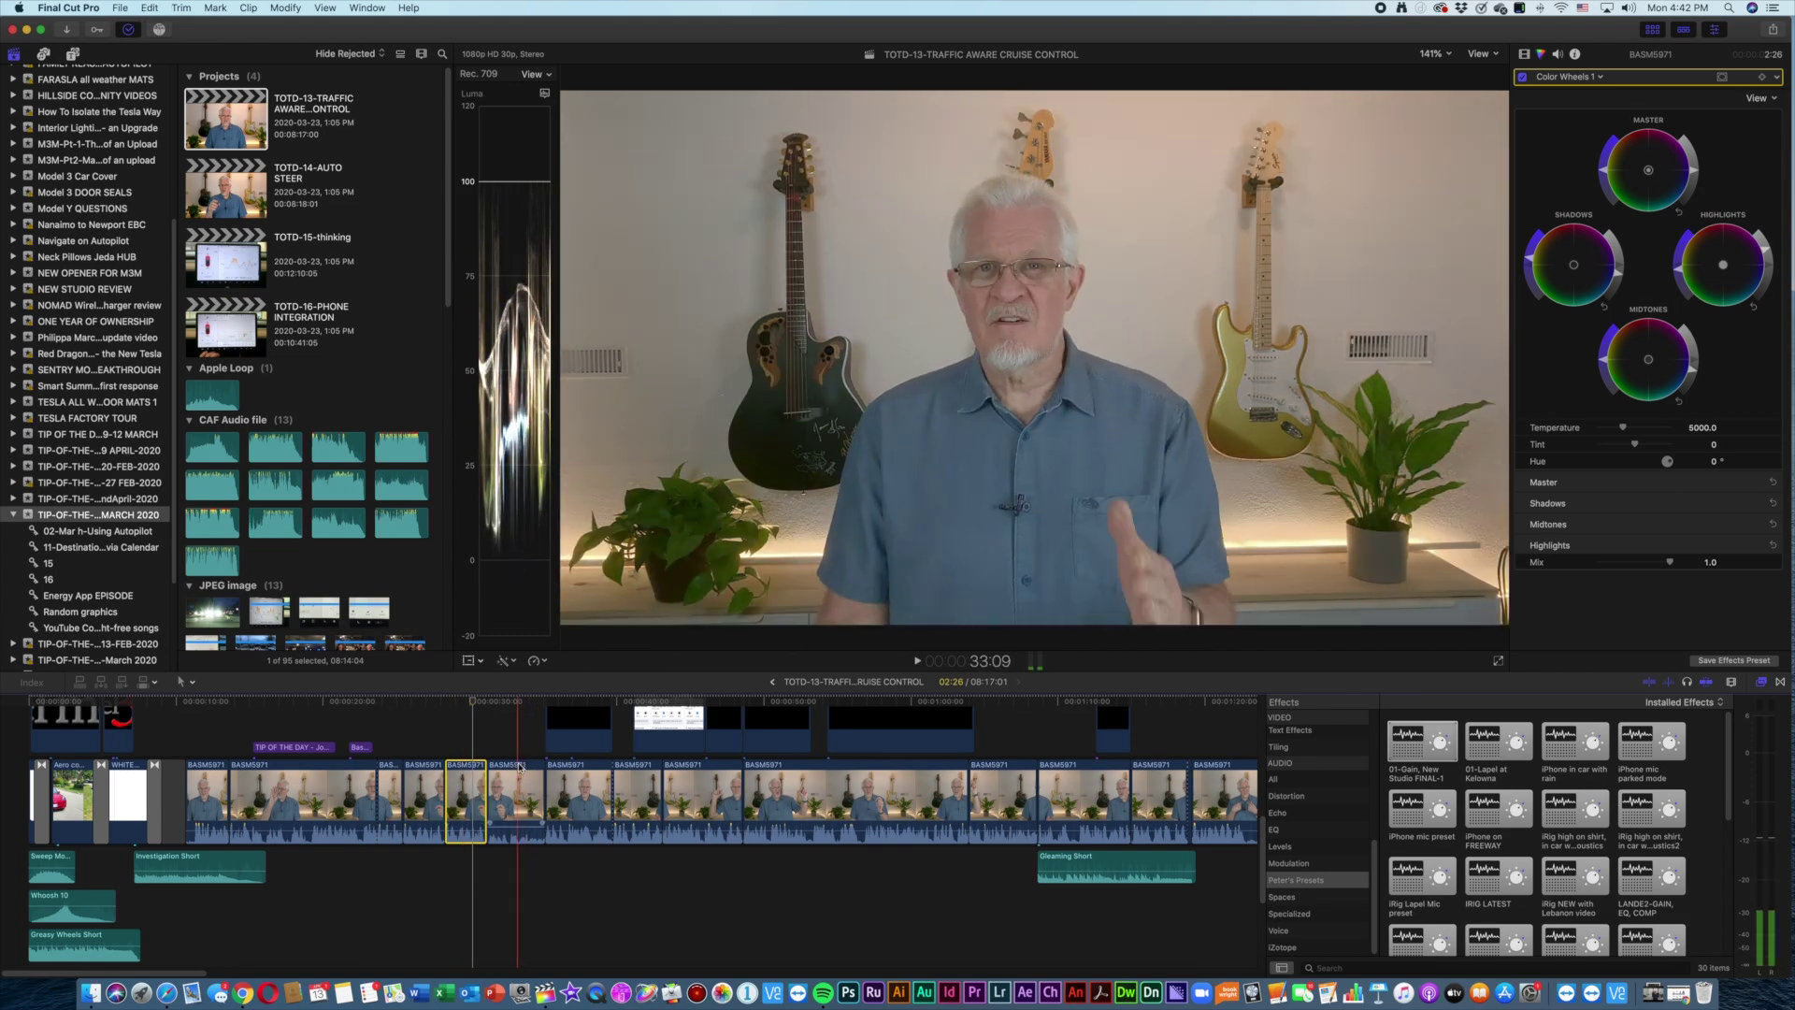
Step: Paste only video attributes (Color Wheels 1, Color Board 1, transform) onto the next clip, excluding audio
left_click(515, 790)
left_click(516, 700)
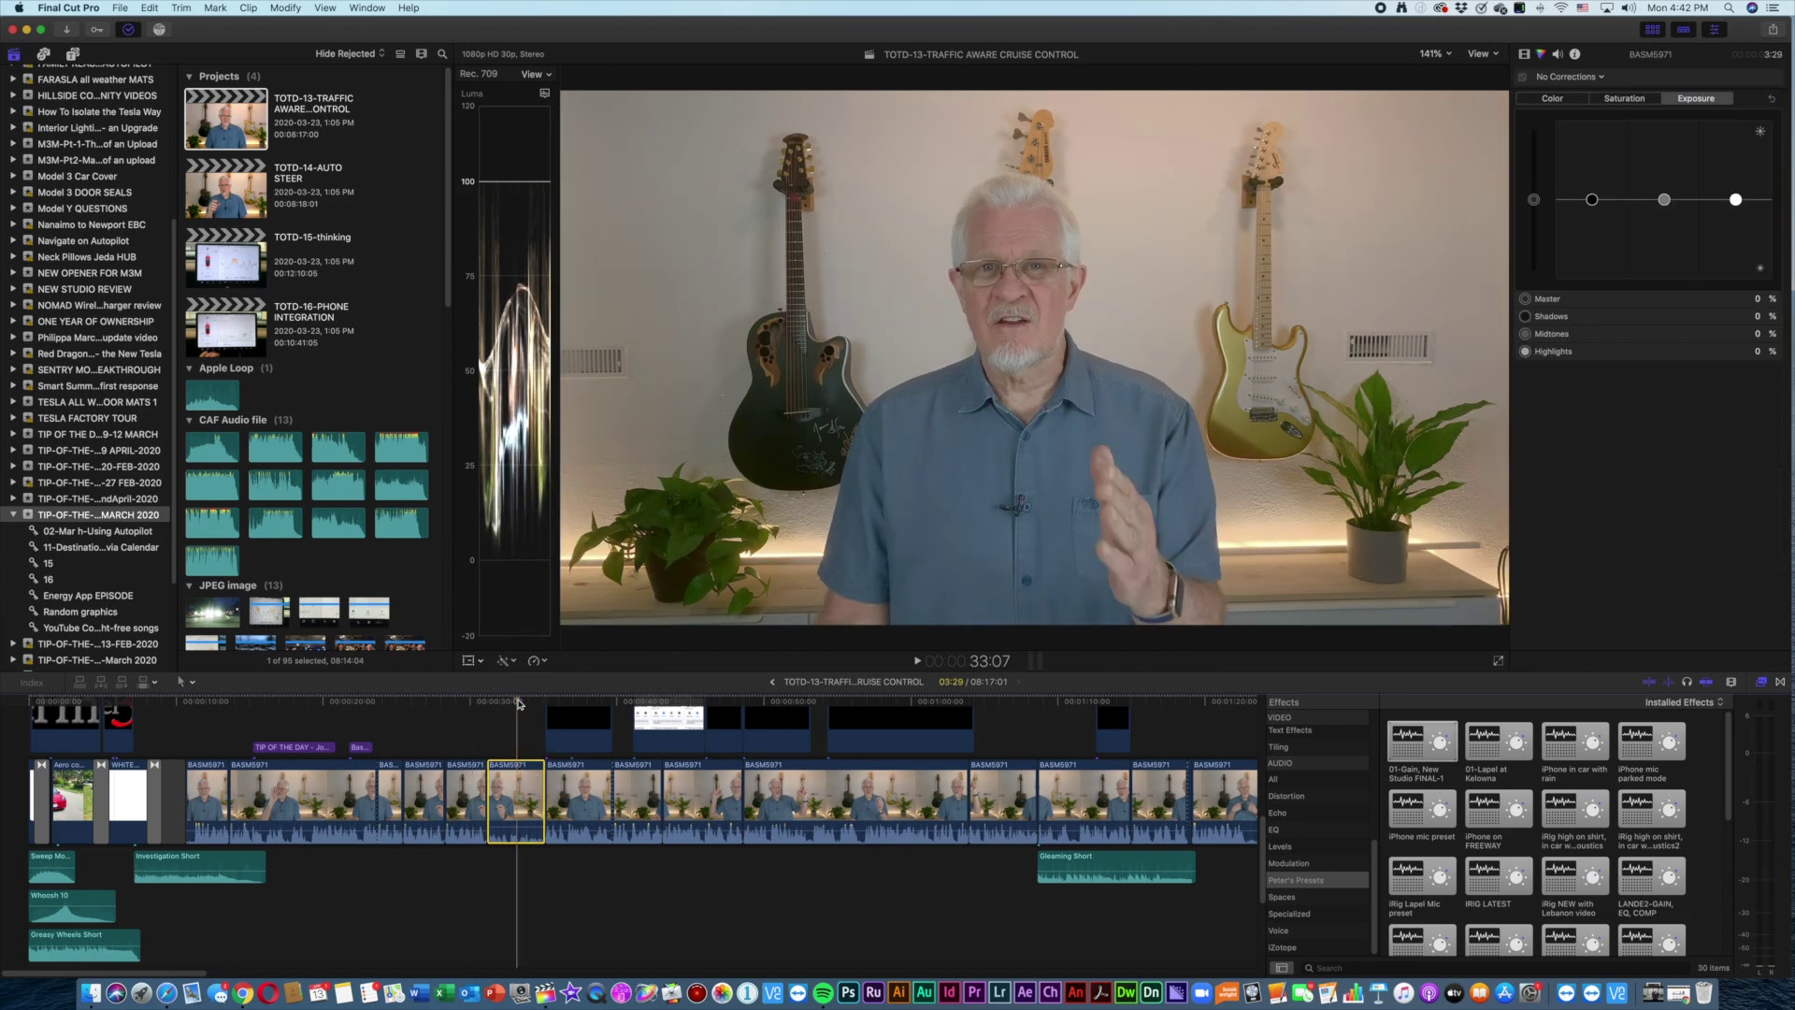
key("super+shift+v")
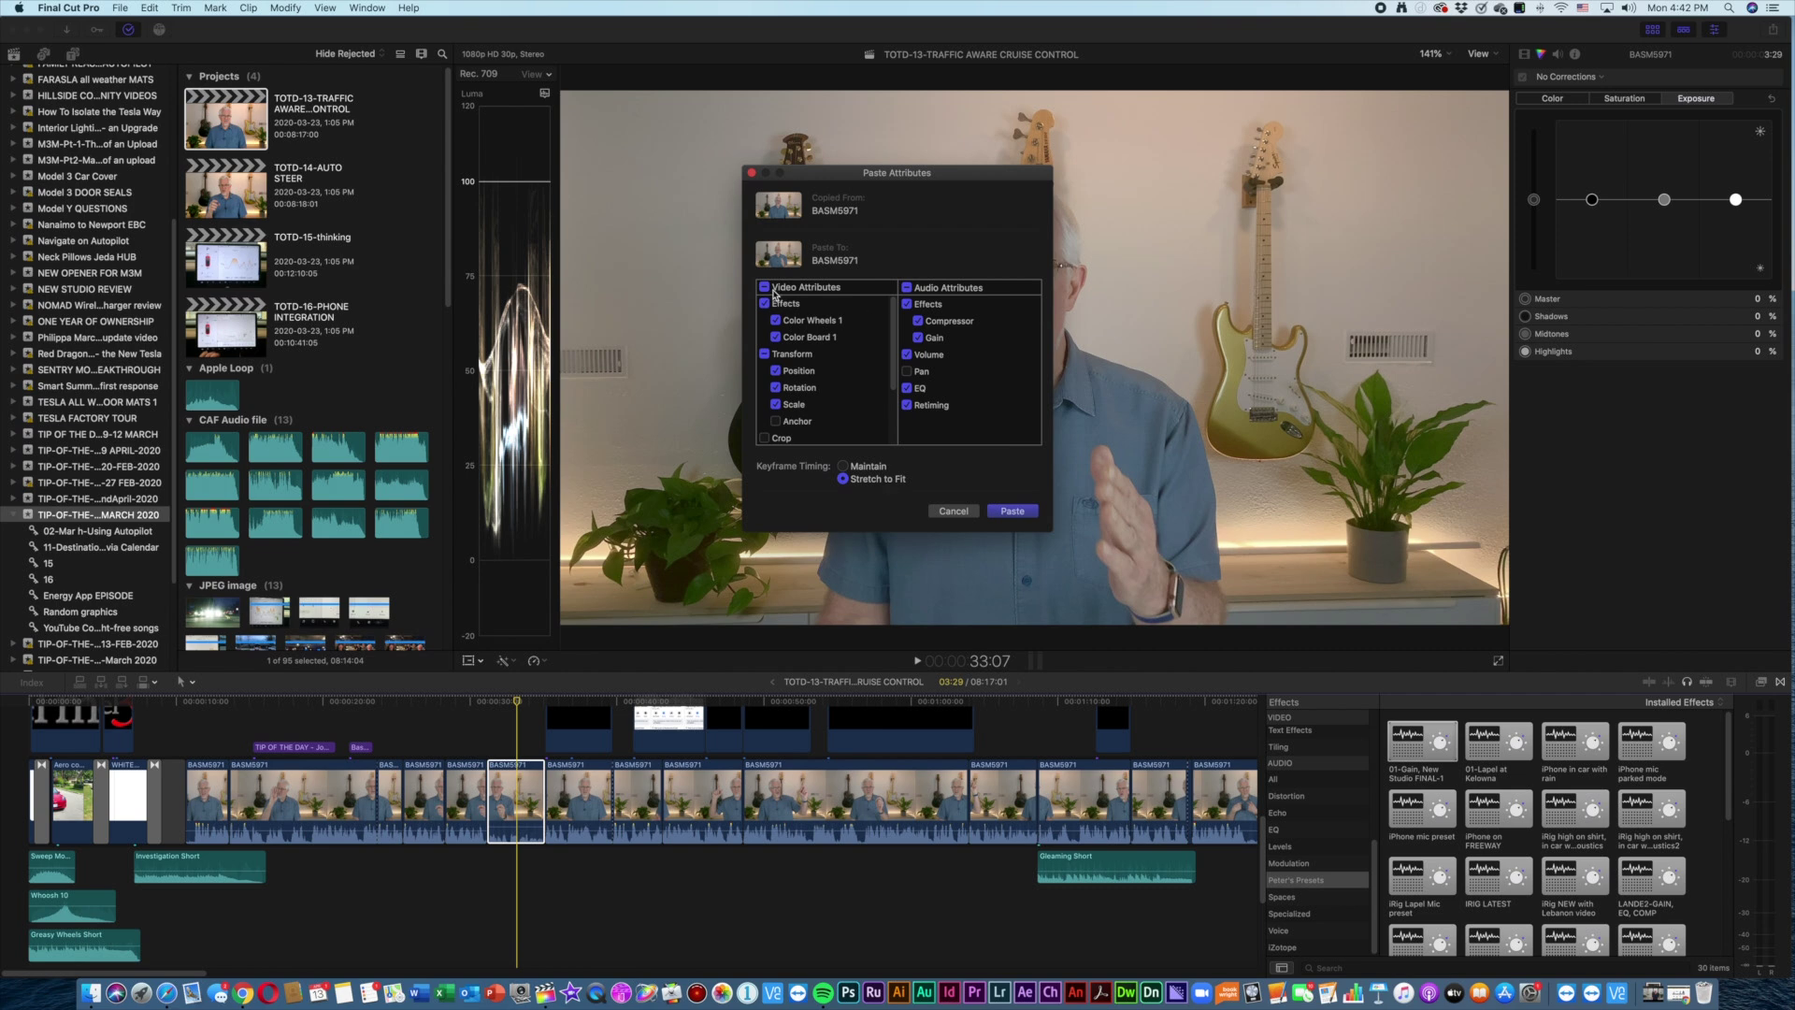
left_click(908, 288)
left_click(1012, 511)
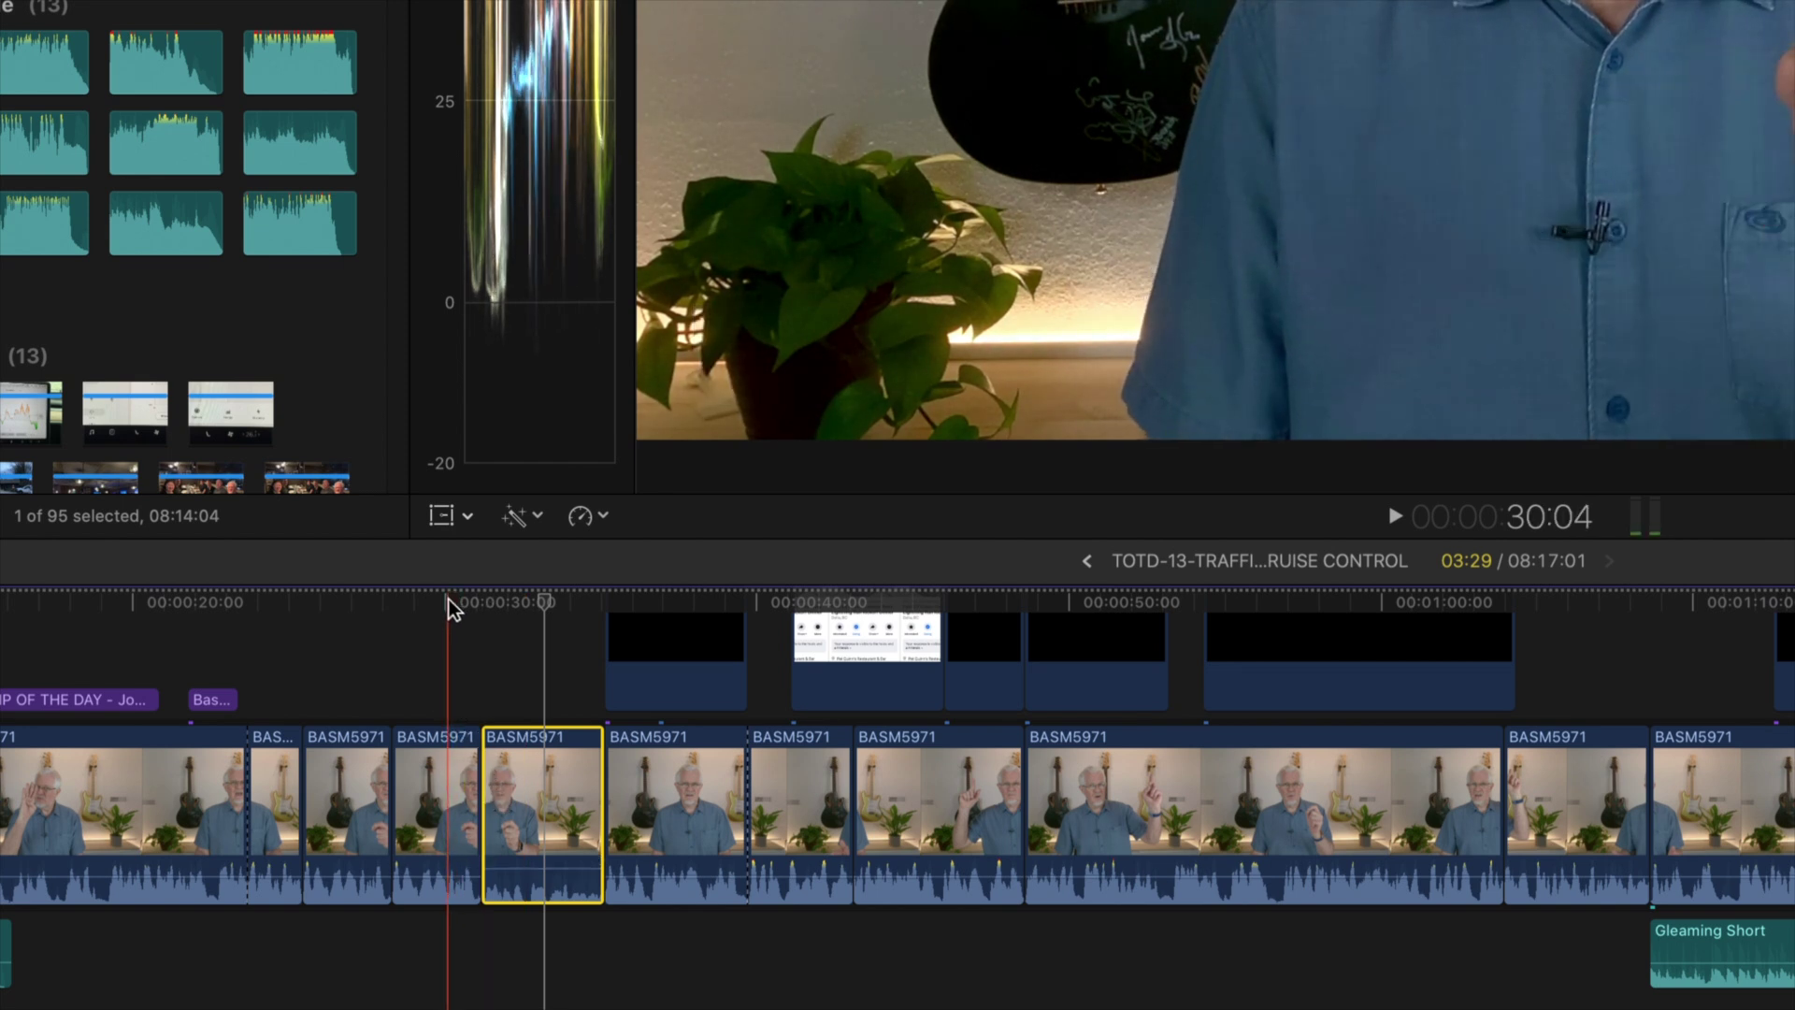
left_click(449, 603)
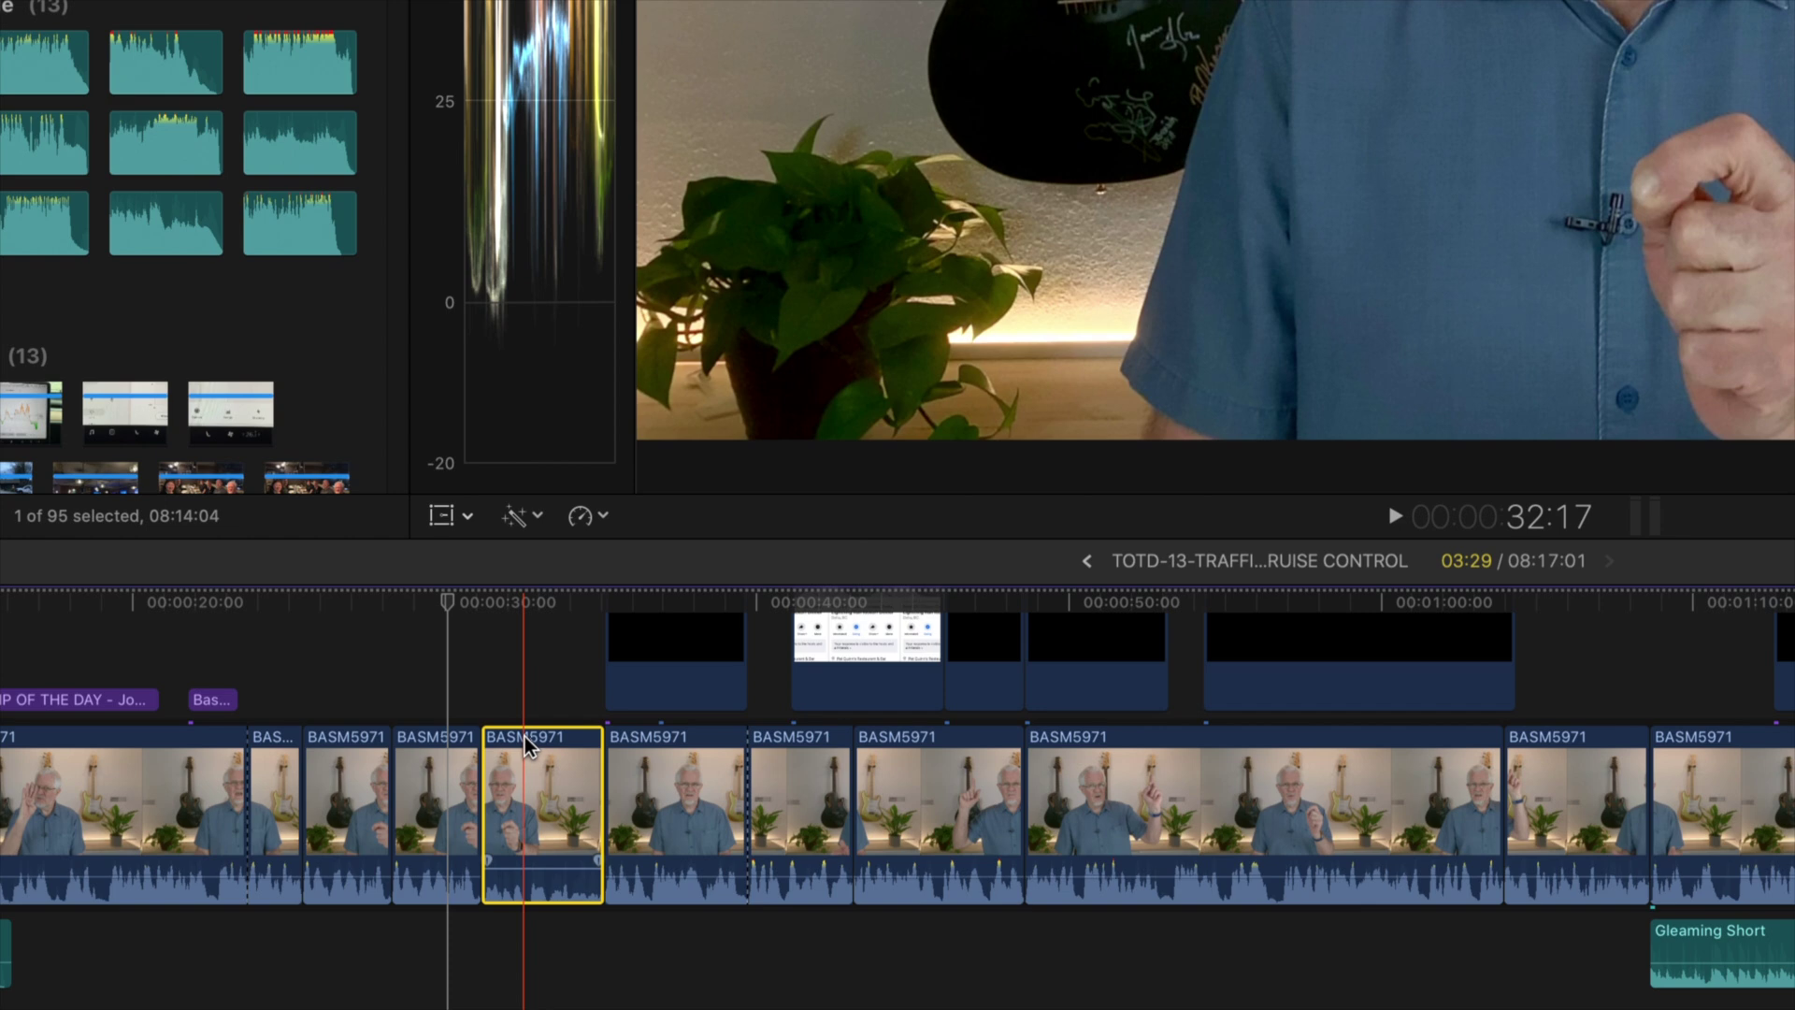
left_click(447, 743)
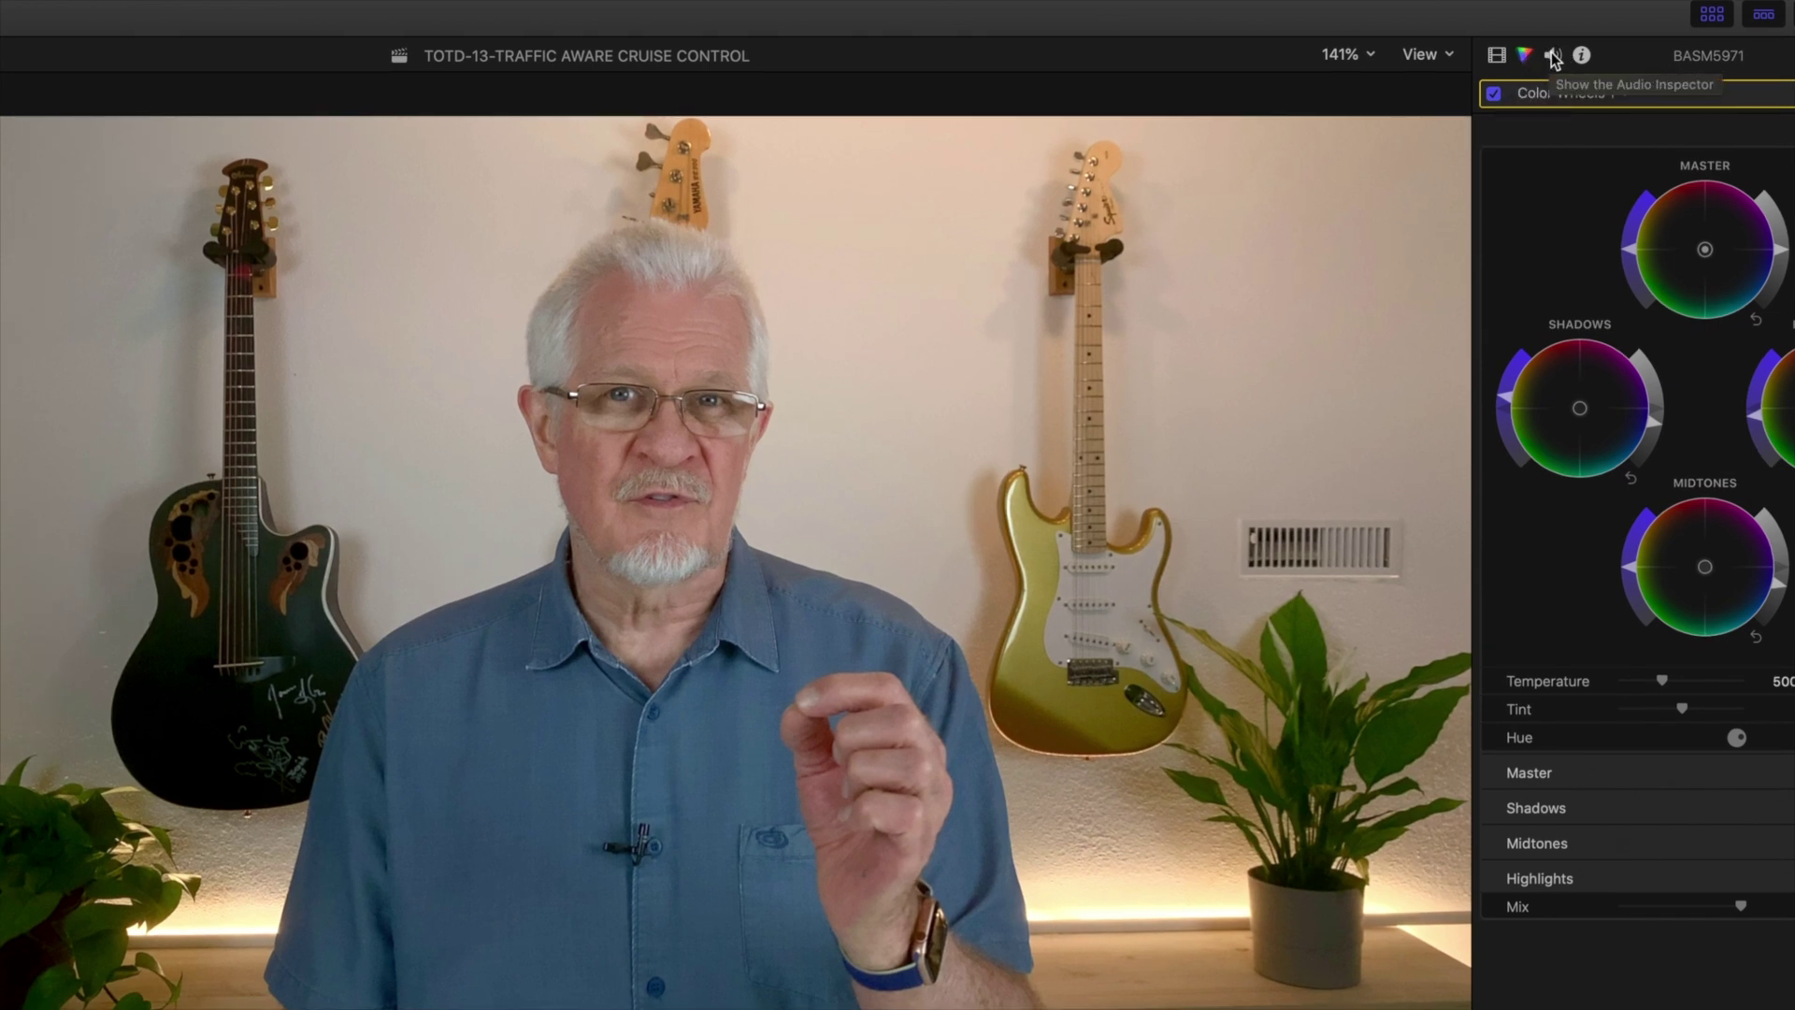
Step: Show the BASM5971 clip's audio settings (−9.0 dB, Compressor, Gain) and play it to listen
left_click(1552, 55)
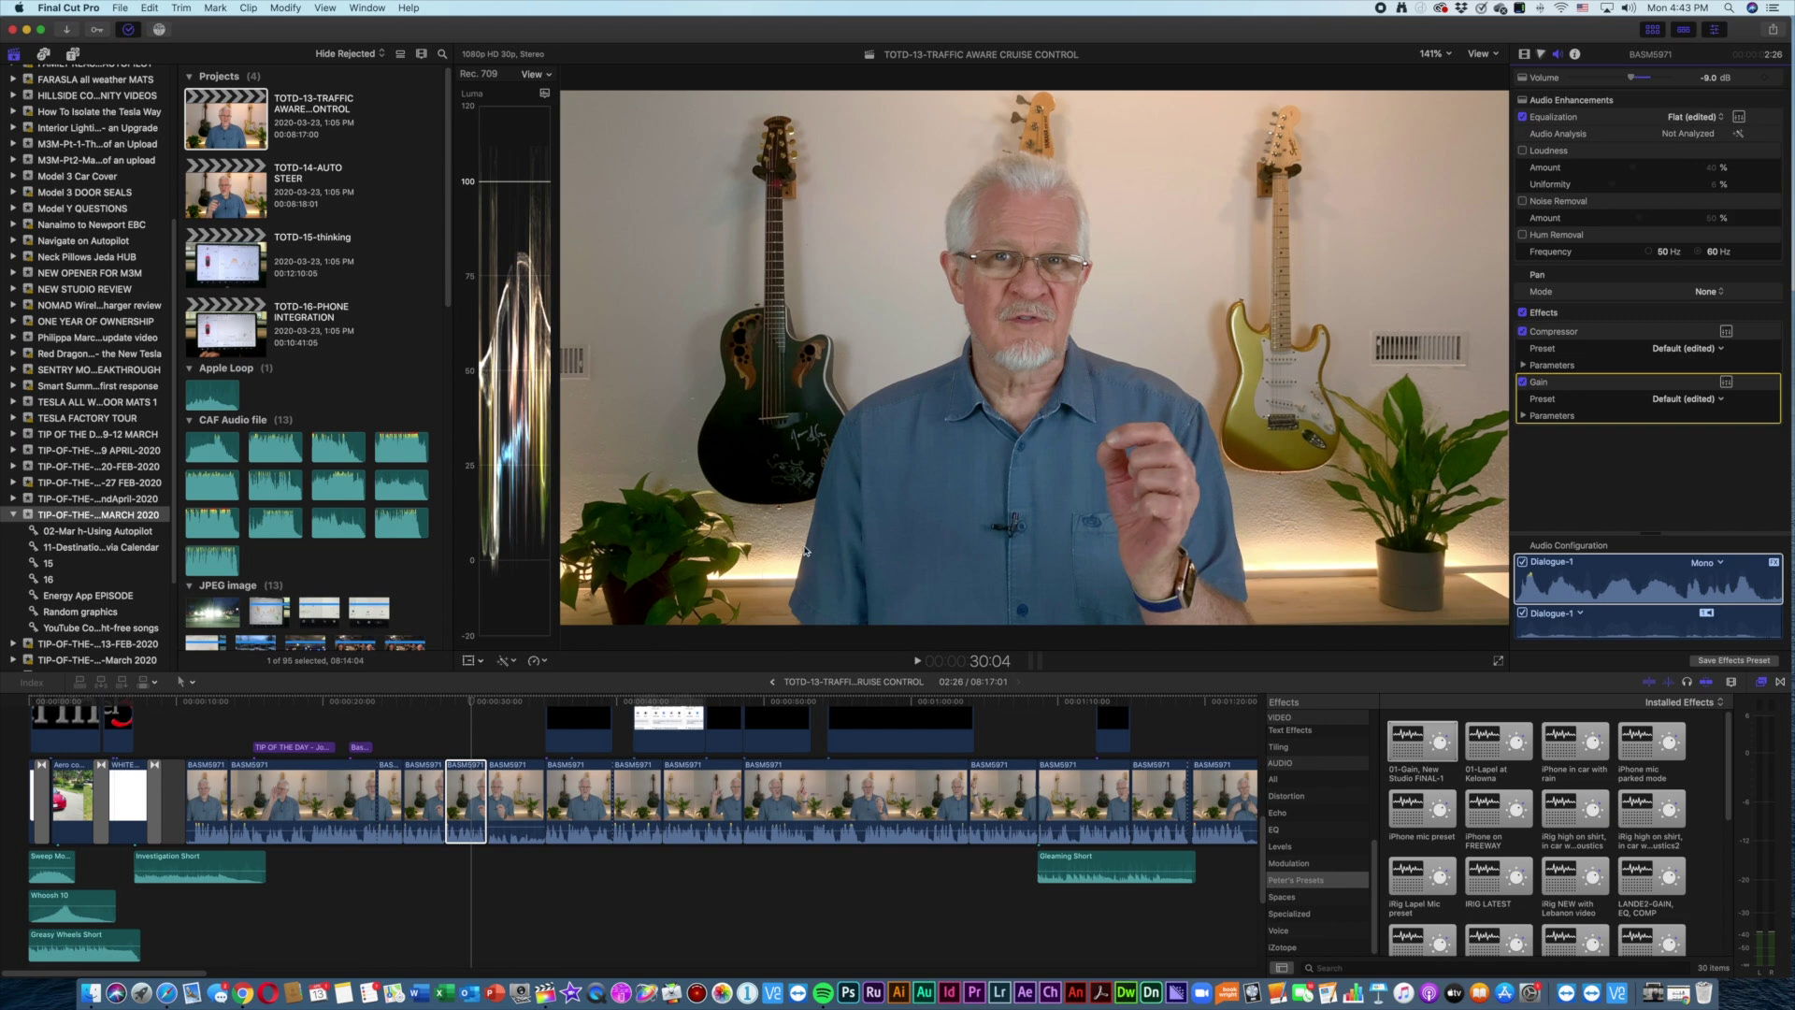
left_click(455, 802)
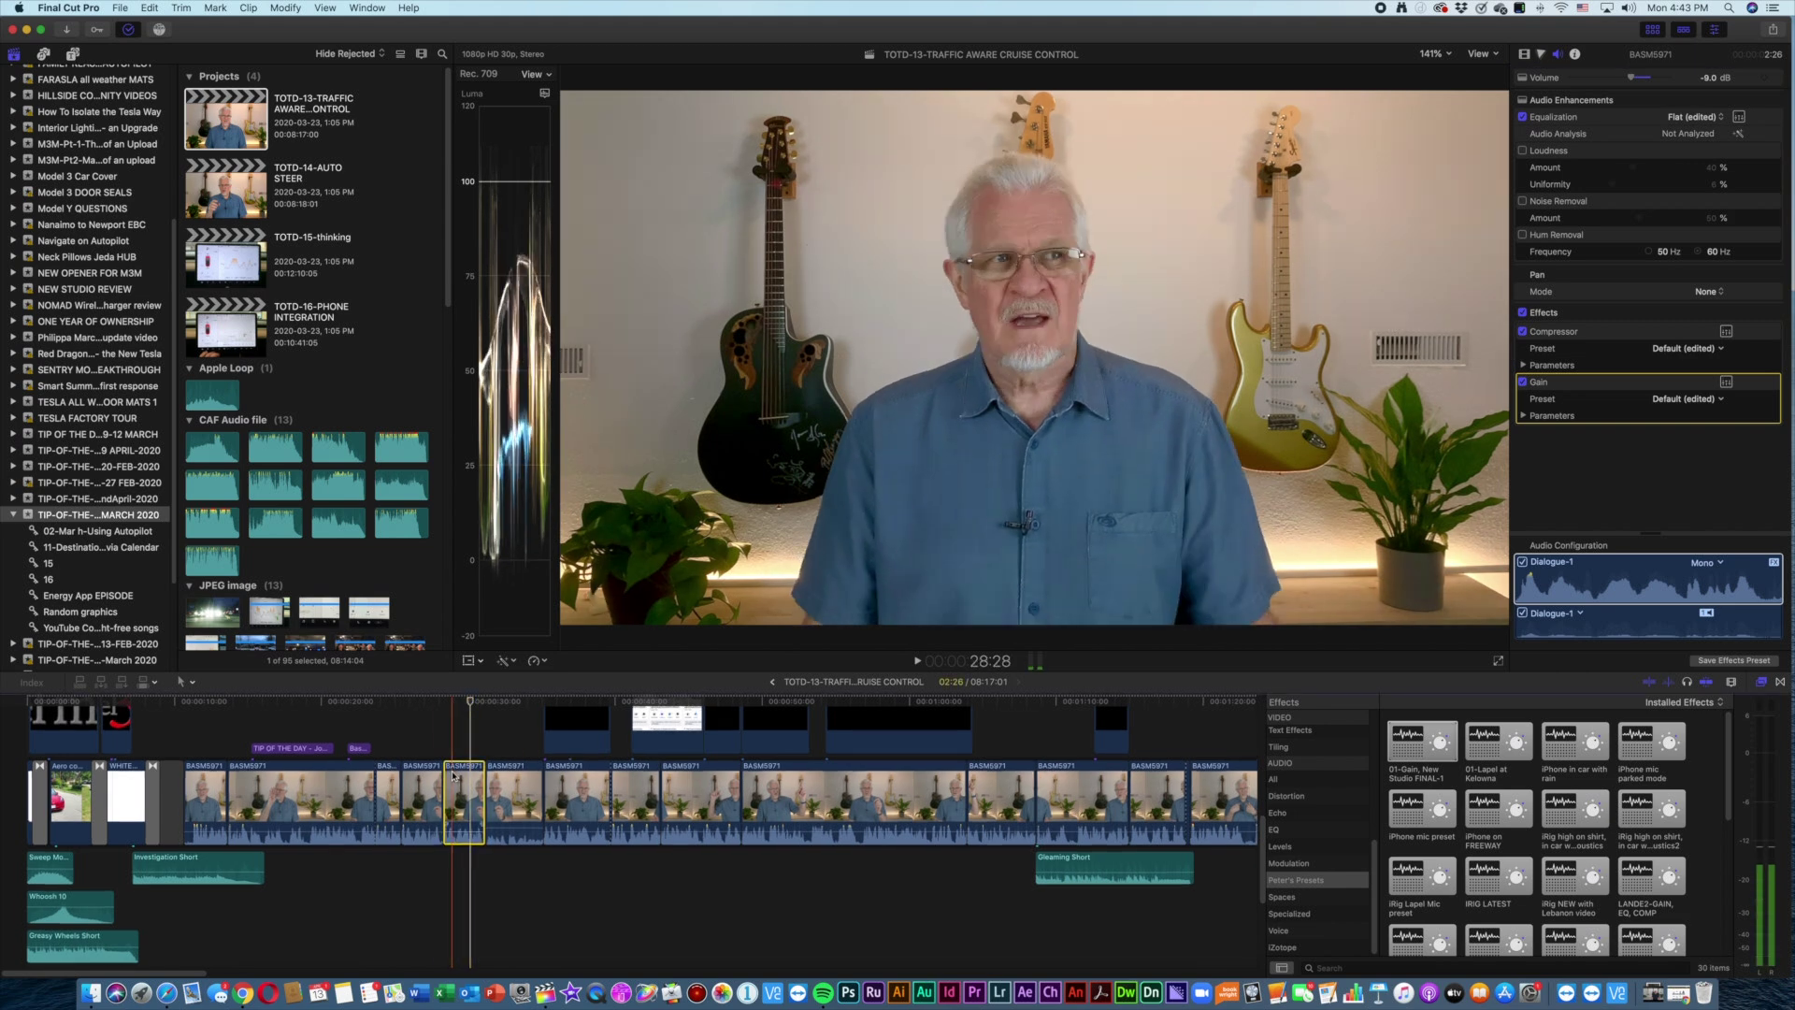
key("space")
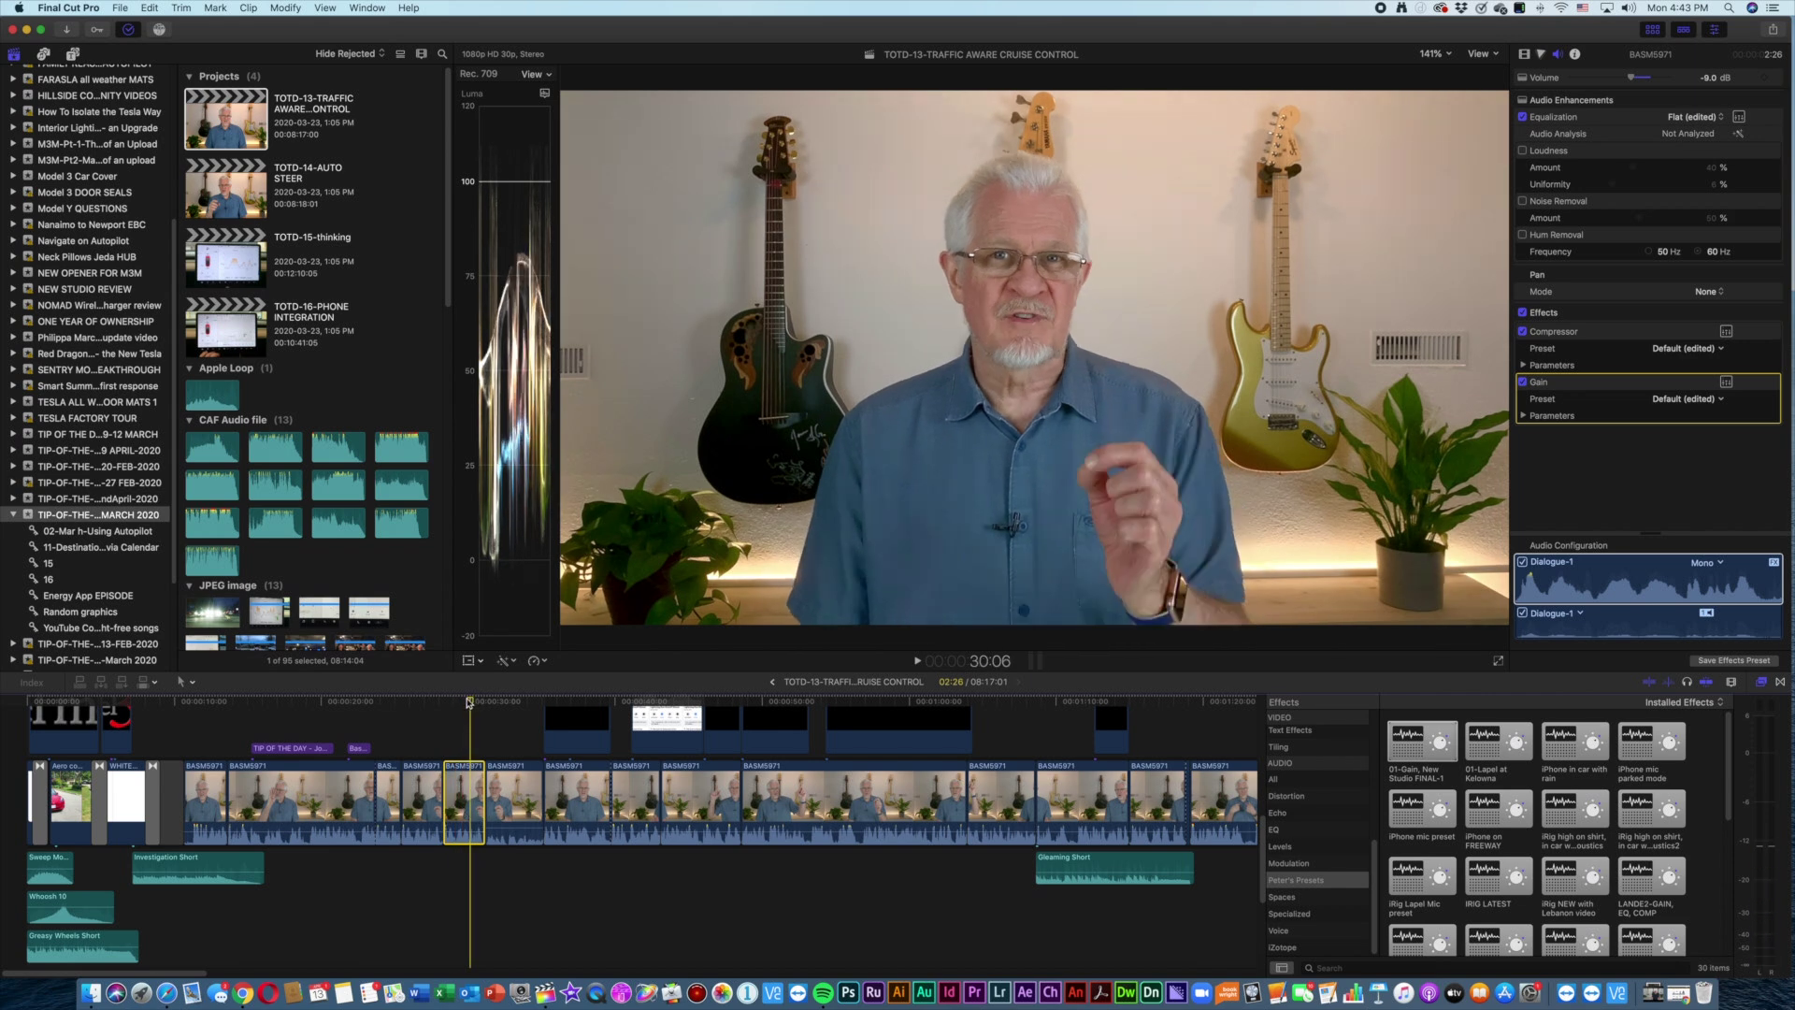
key("space")
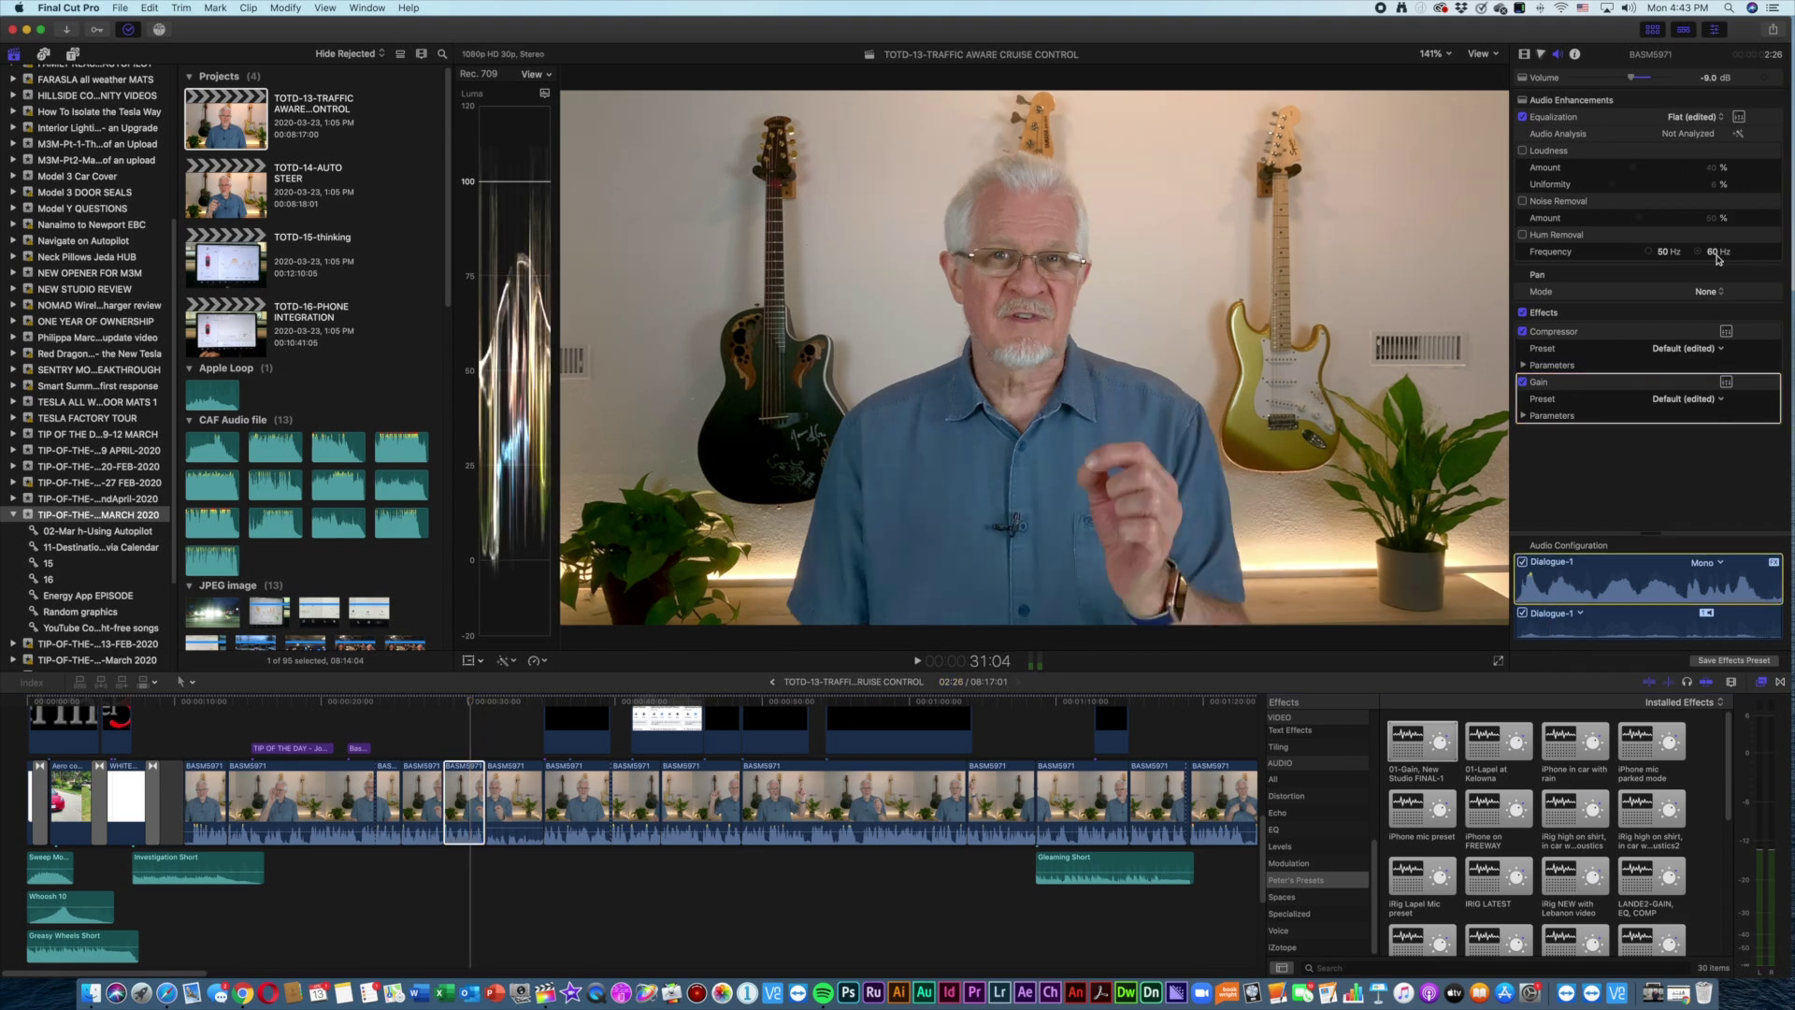
left_click(1740, 118)
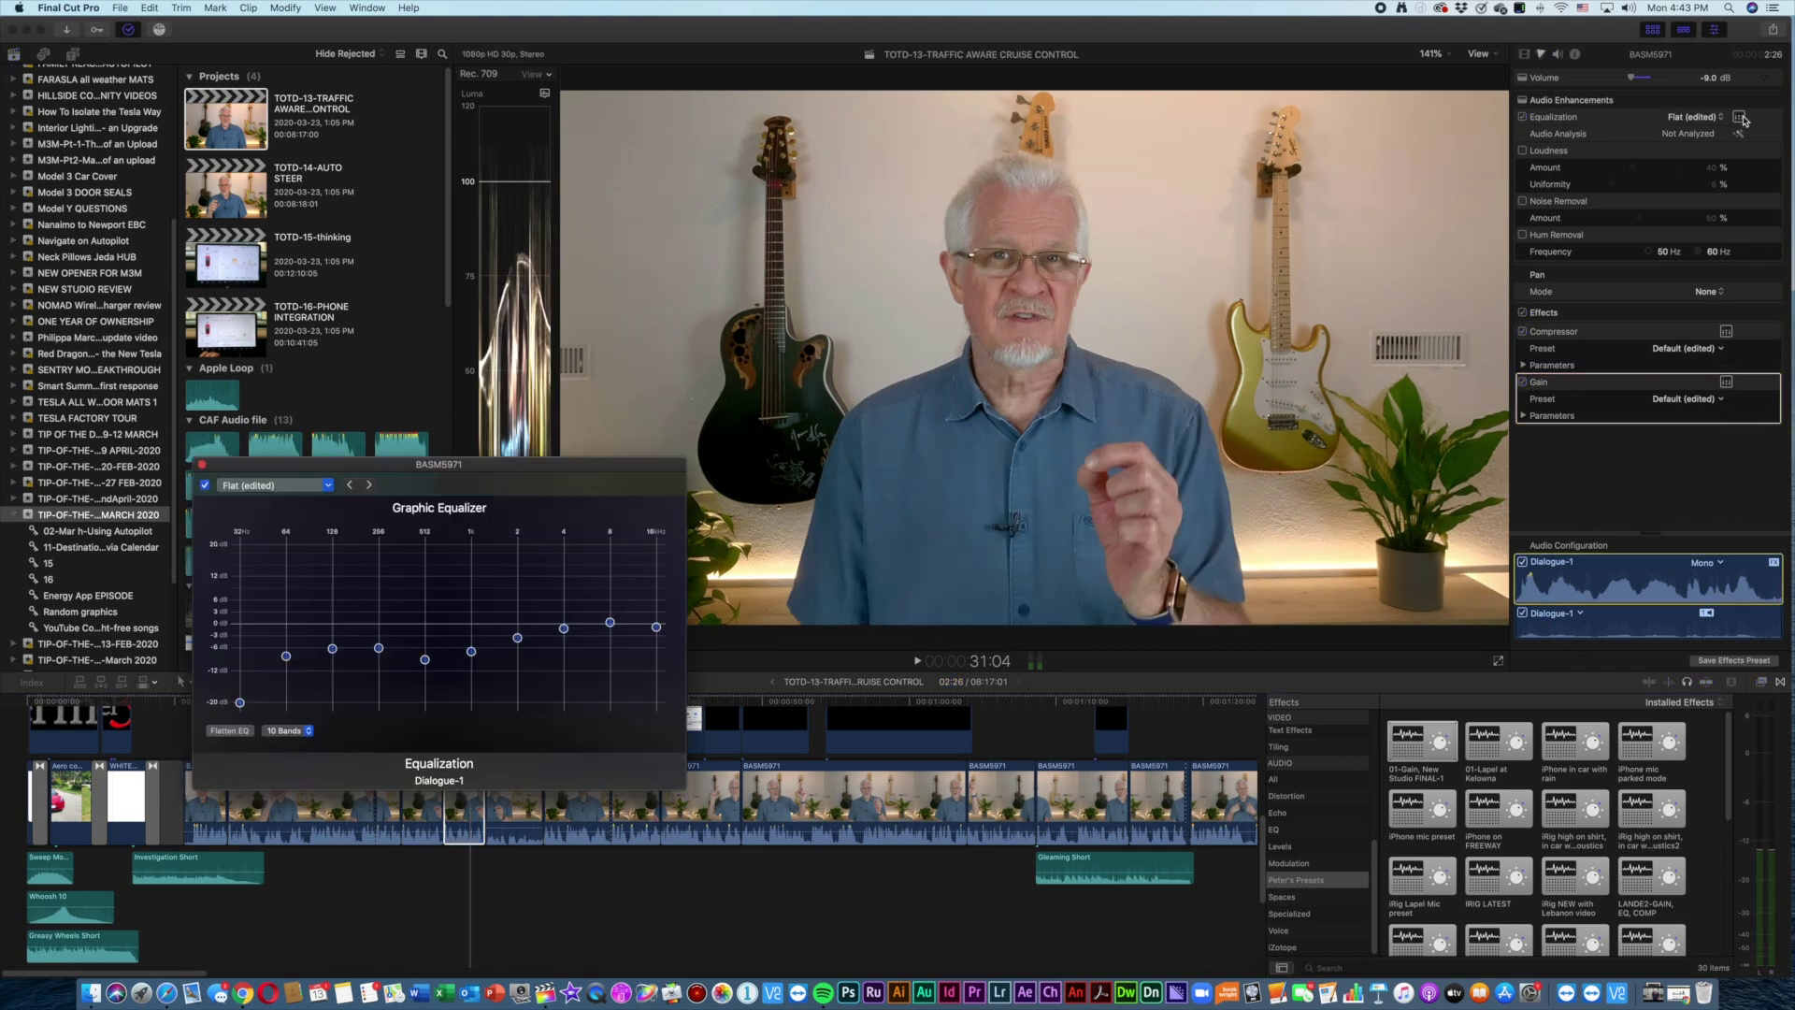
left_click_drag(516, 468, 512, 321)
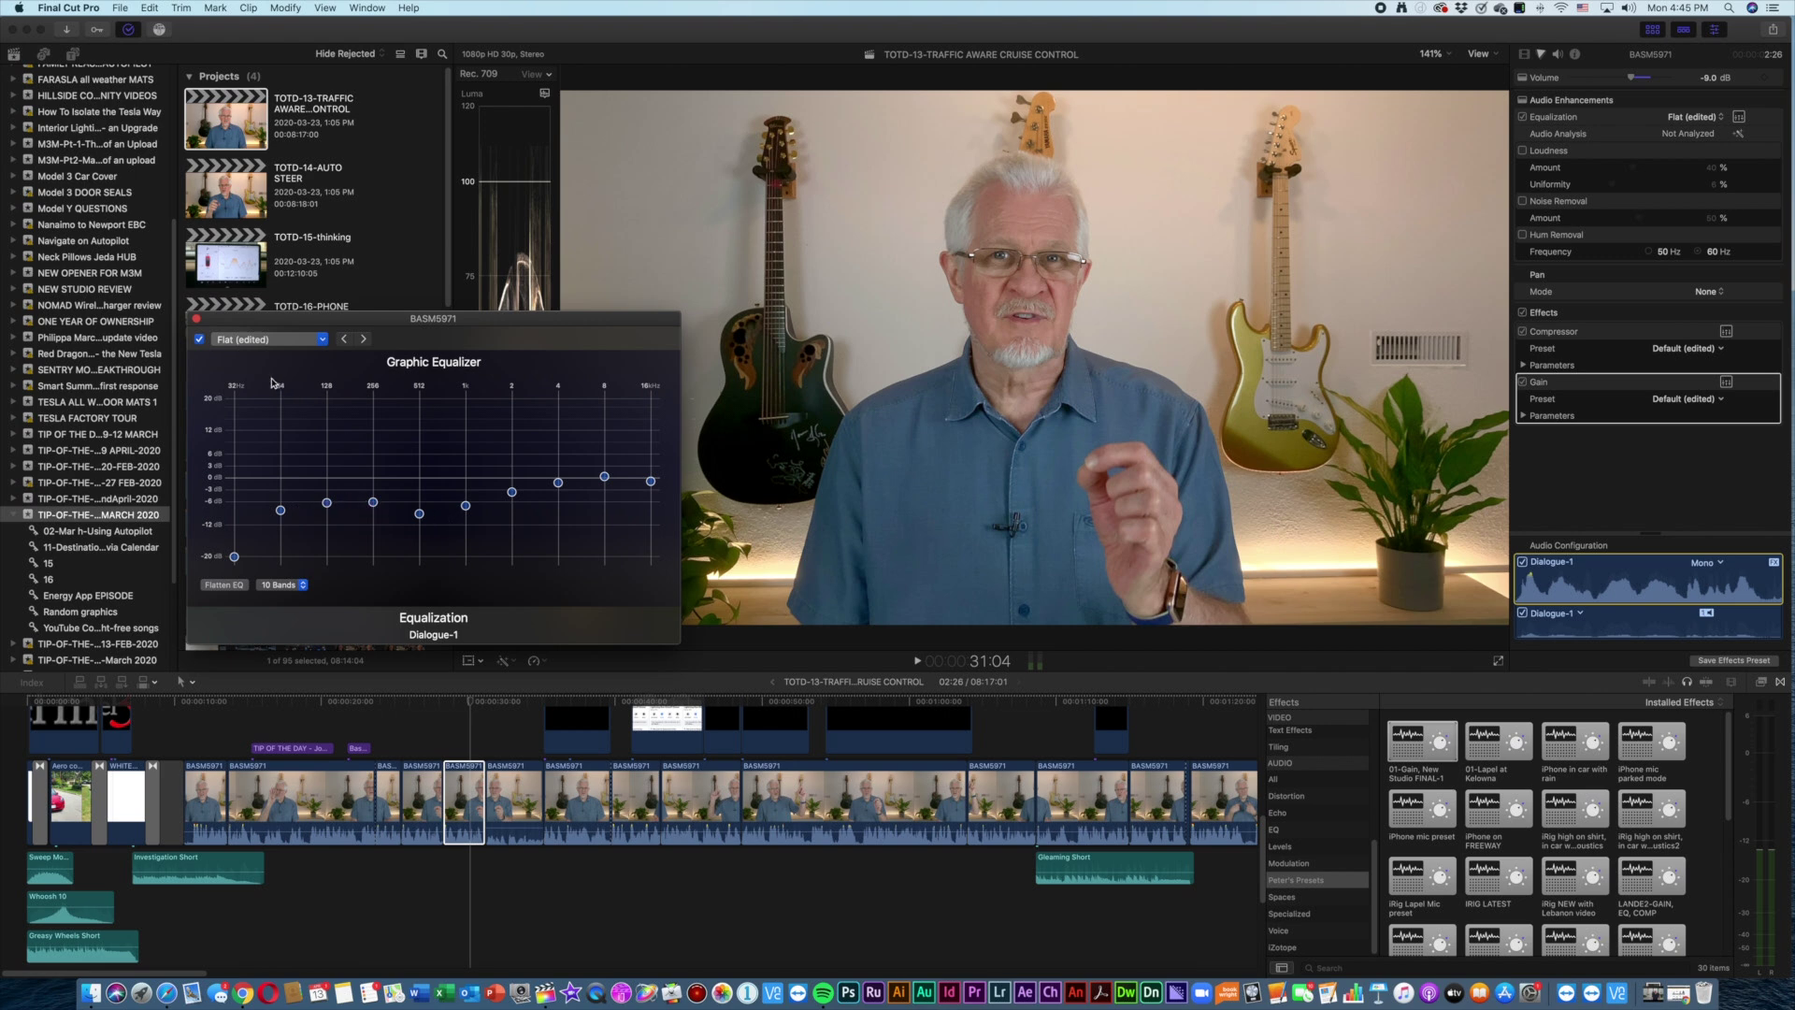
left_click(197, 320)
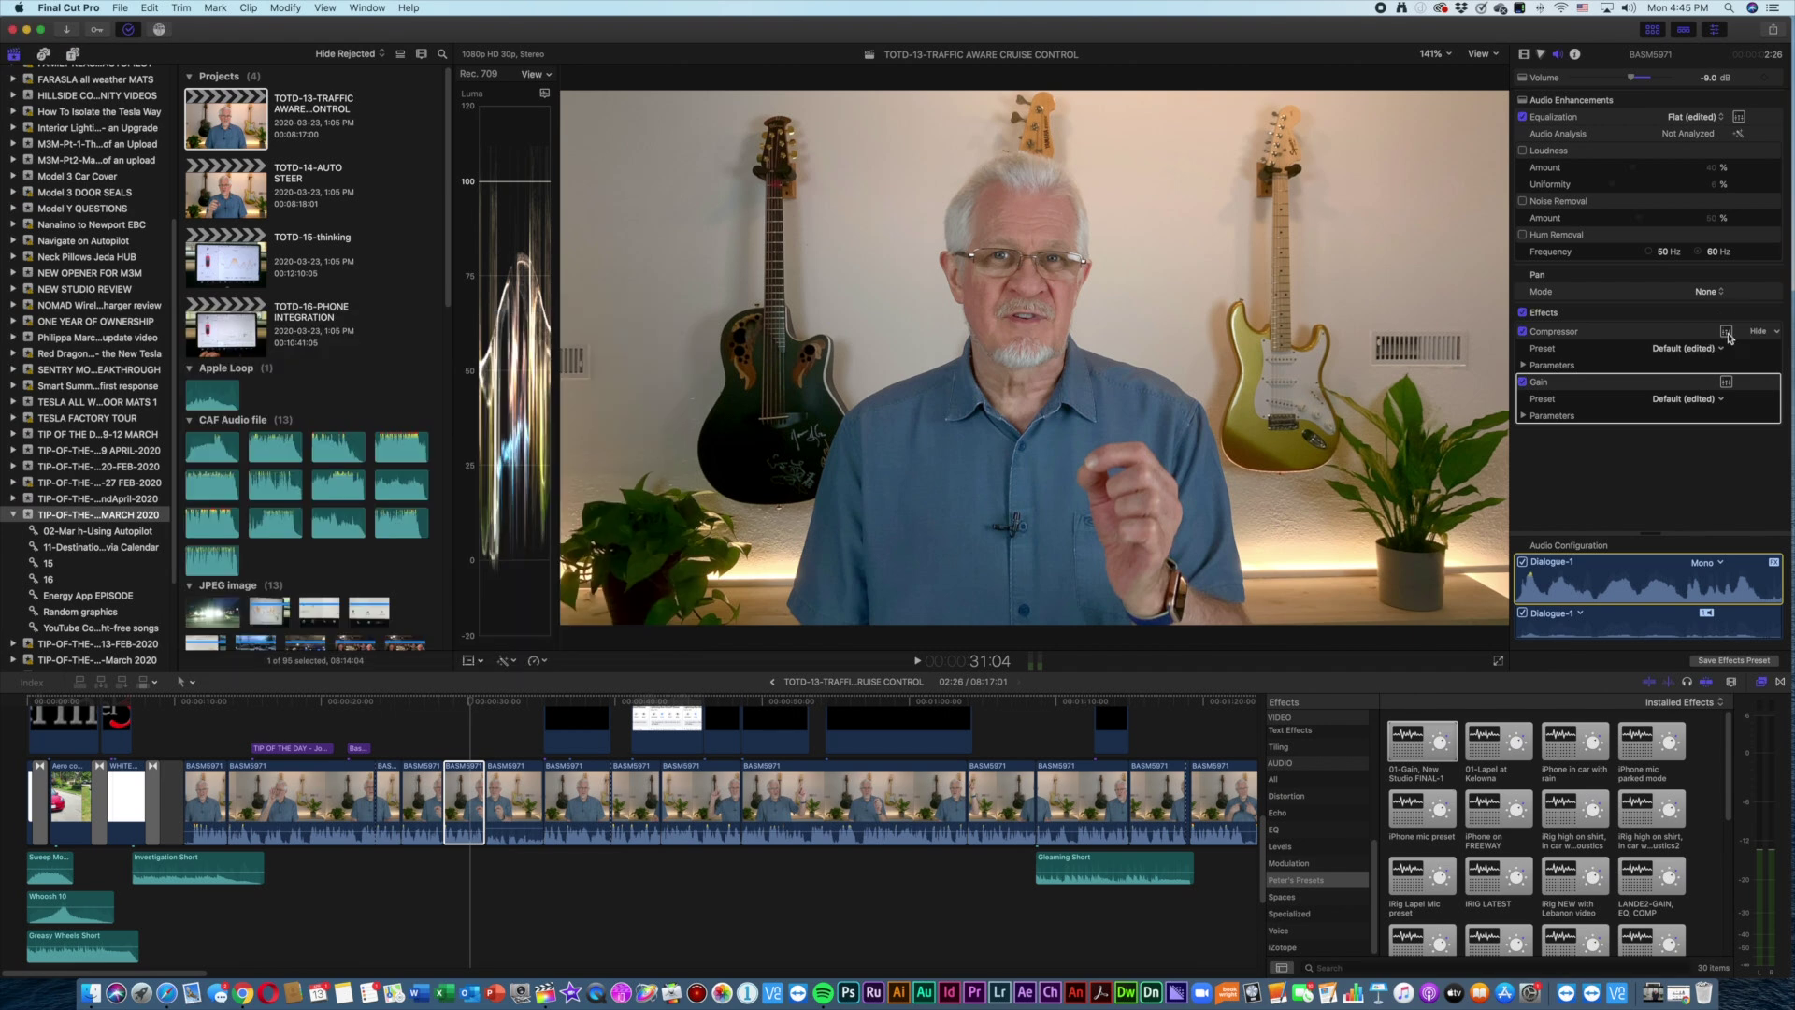
left_click(1727, 333)
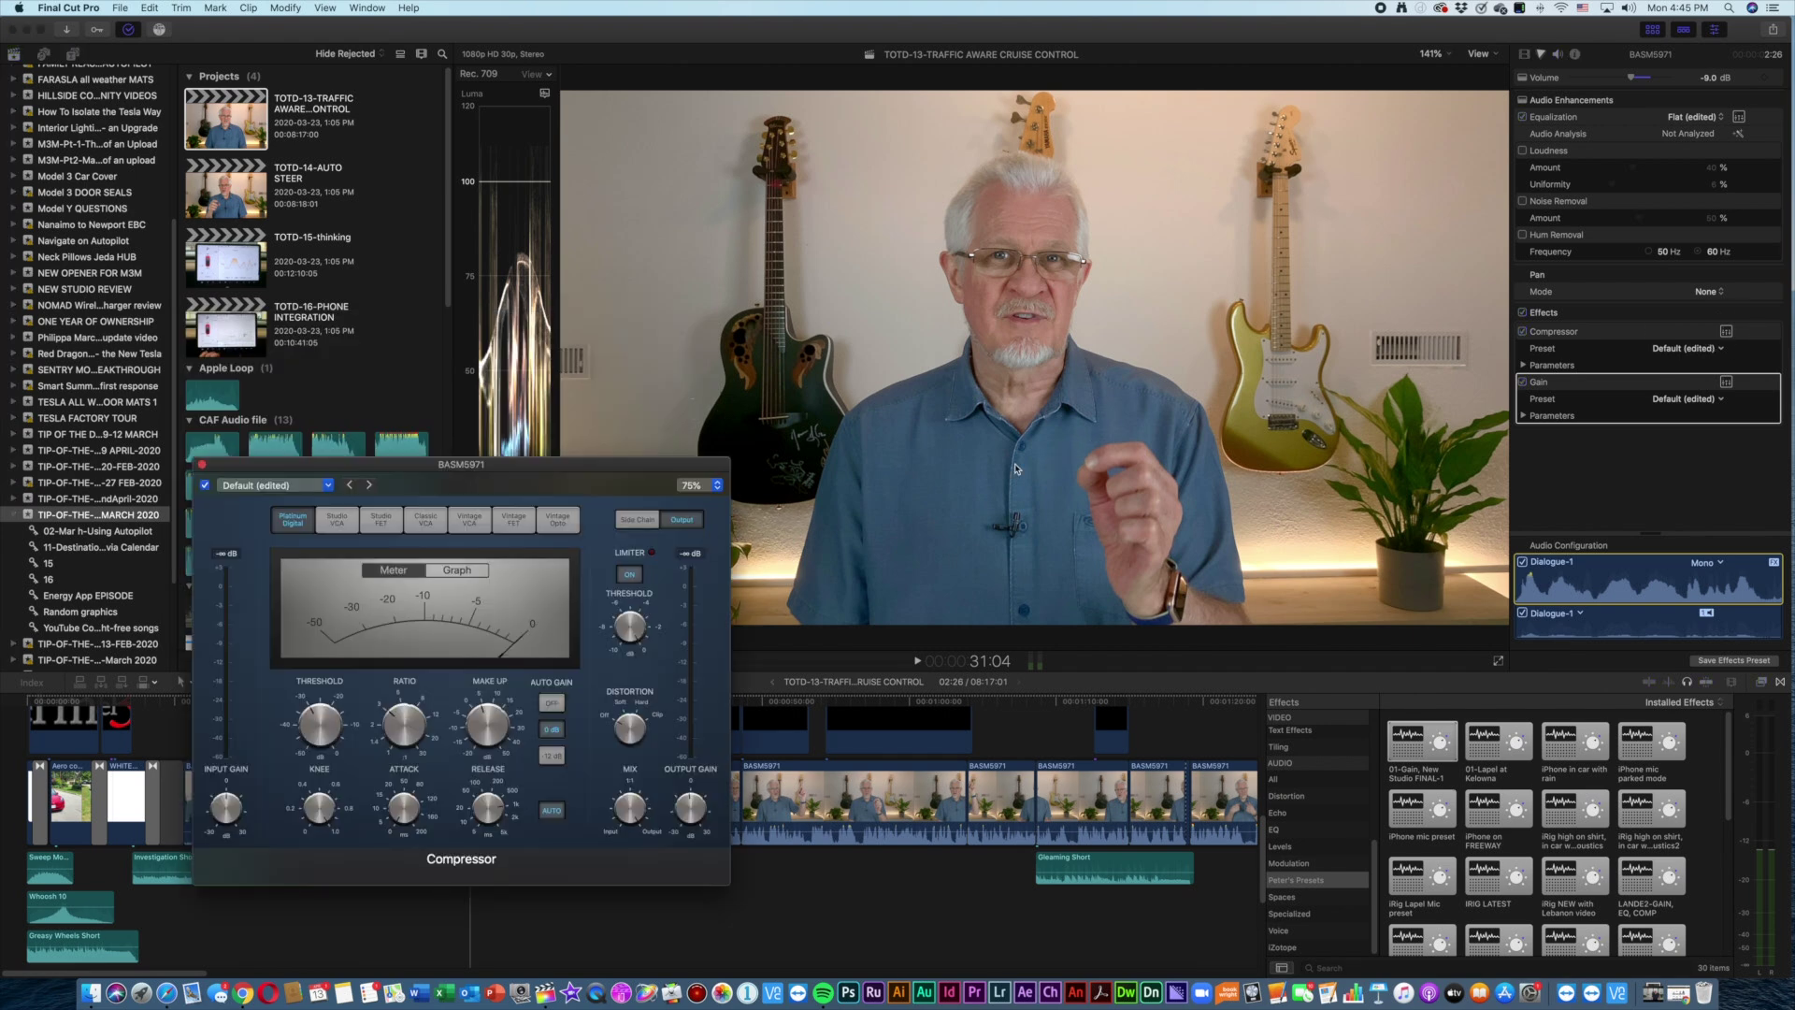
left_click_drag(657, 468, 641, 66)
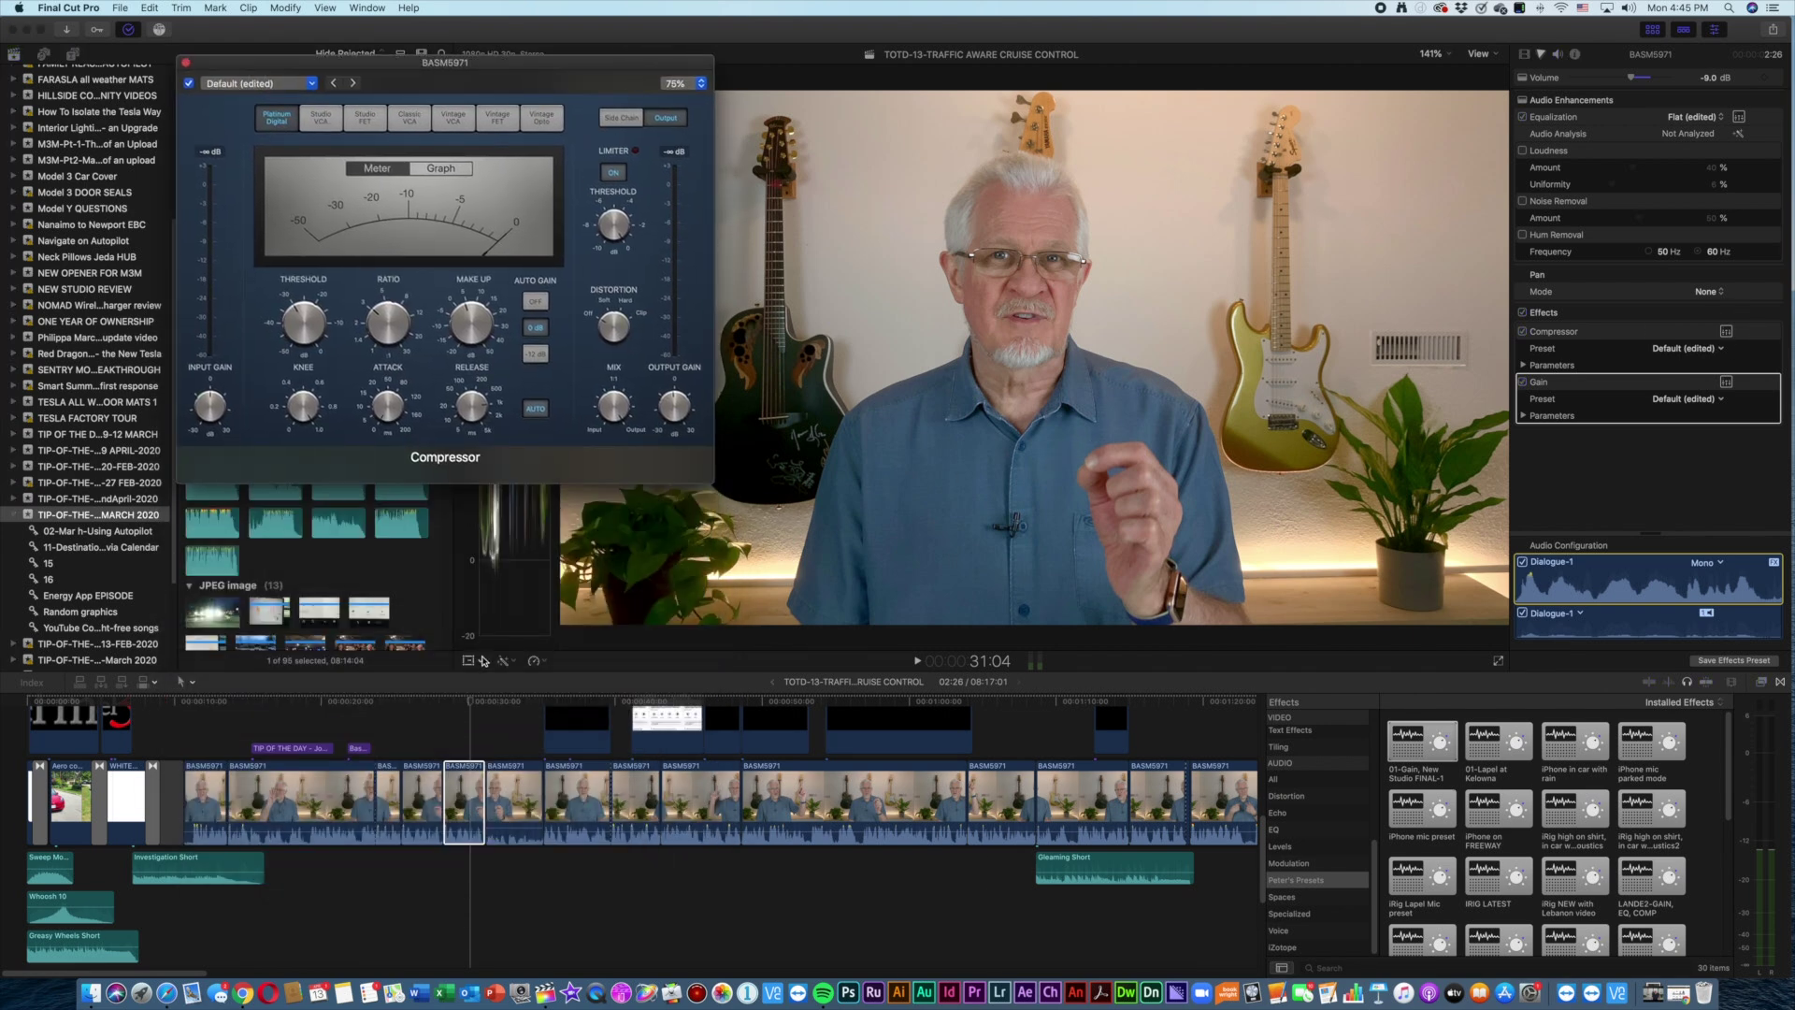
left_click(470, 706)
left_click(443, 707)
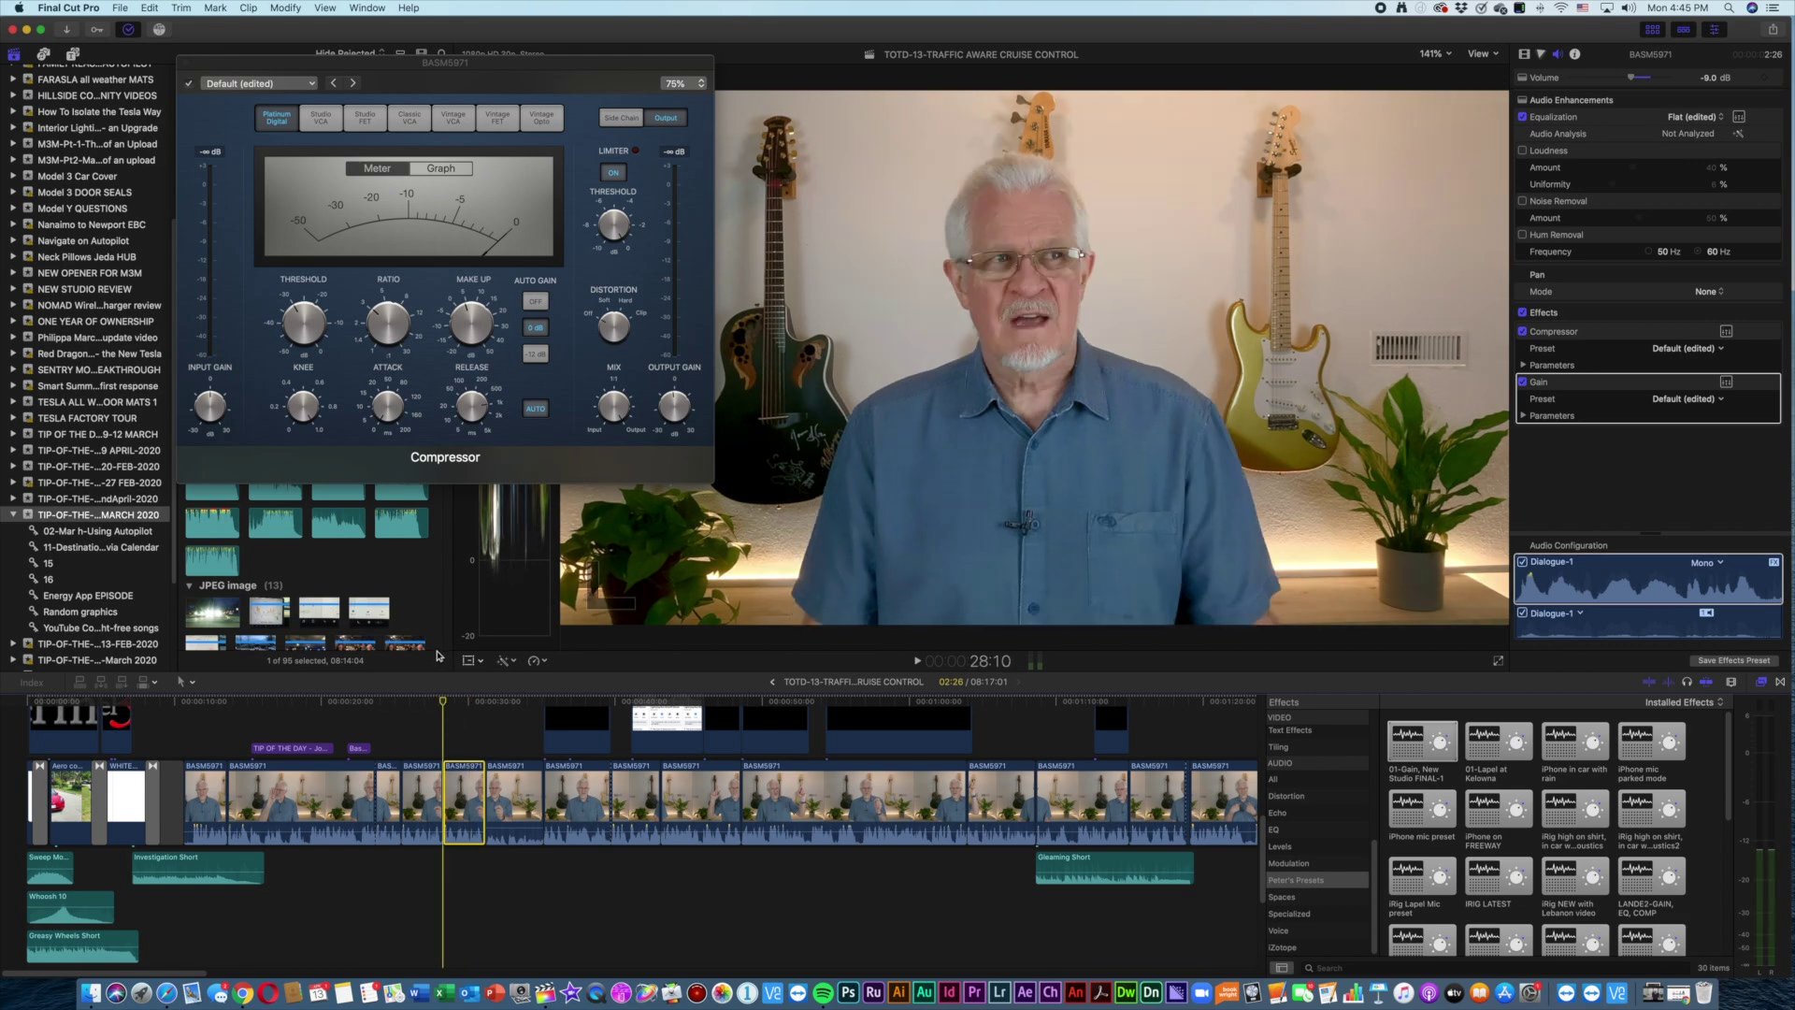
key("space")
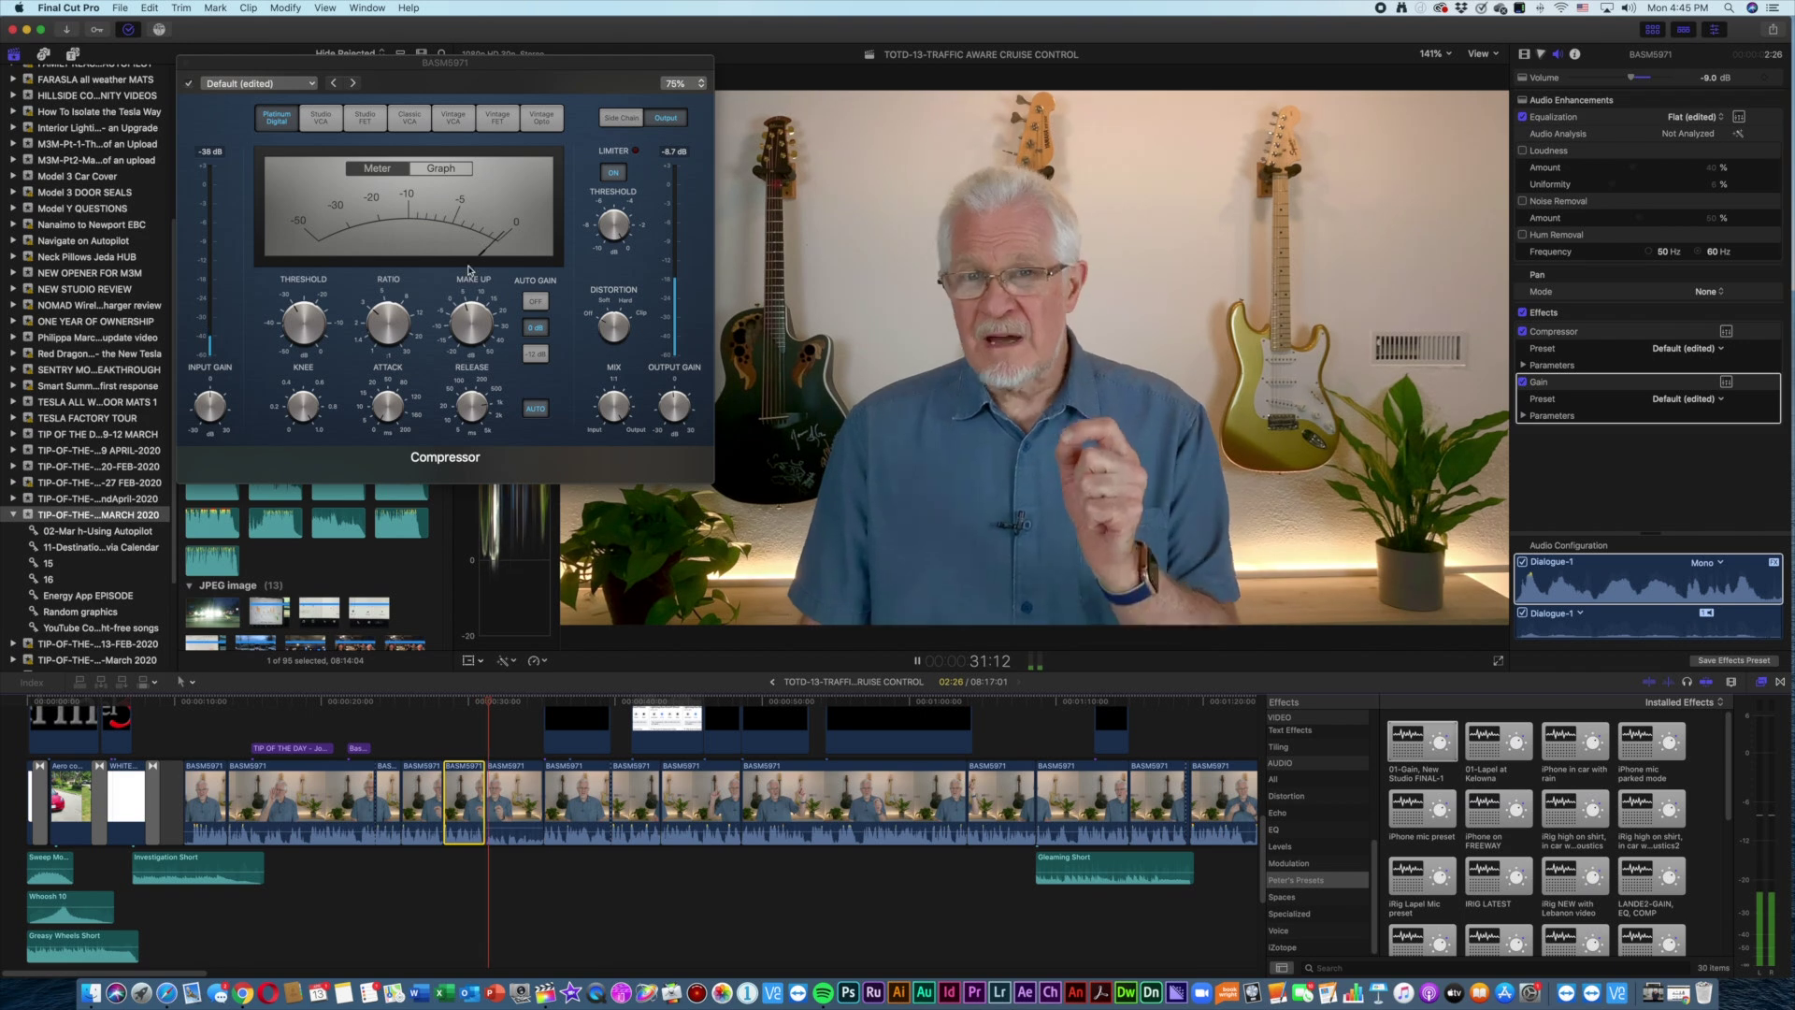
key("space")
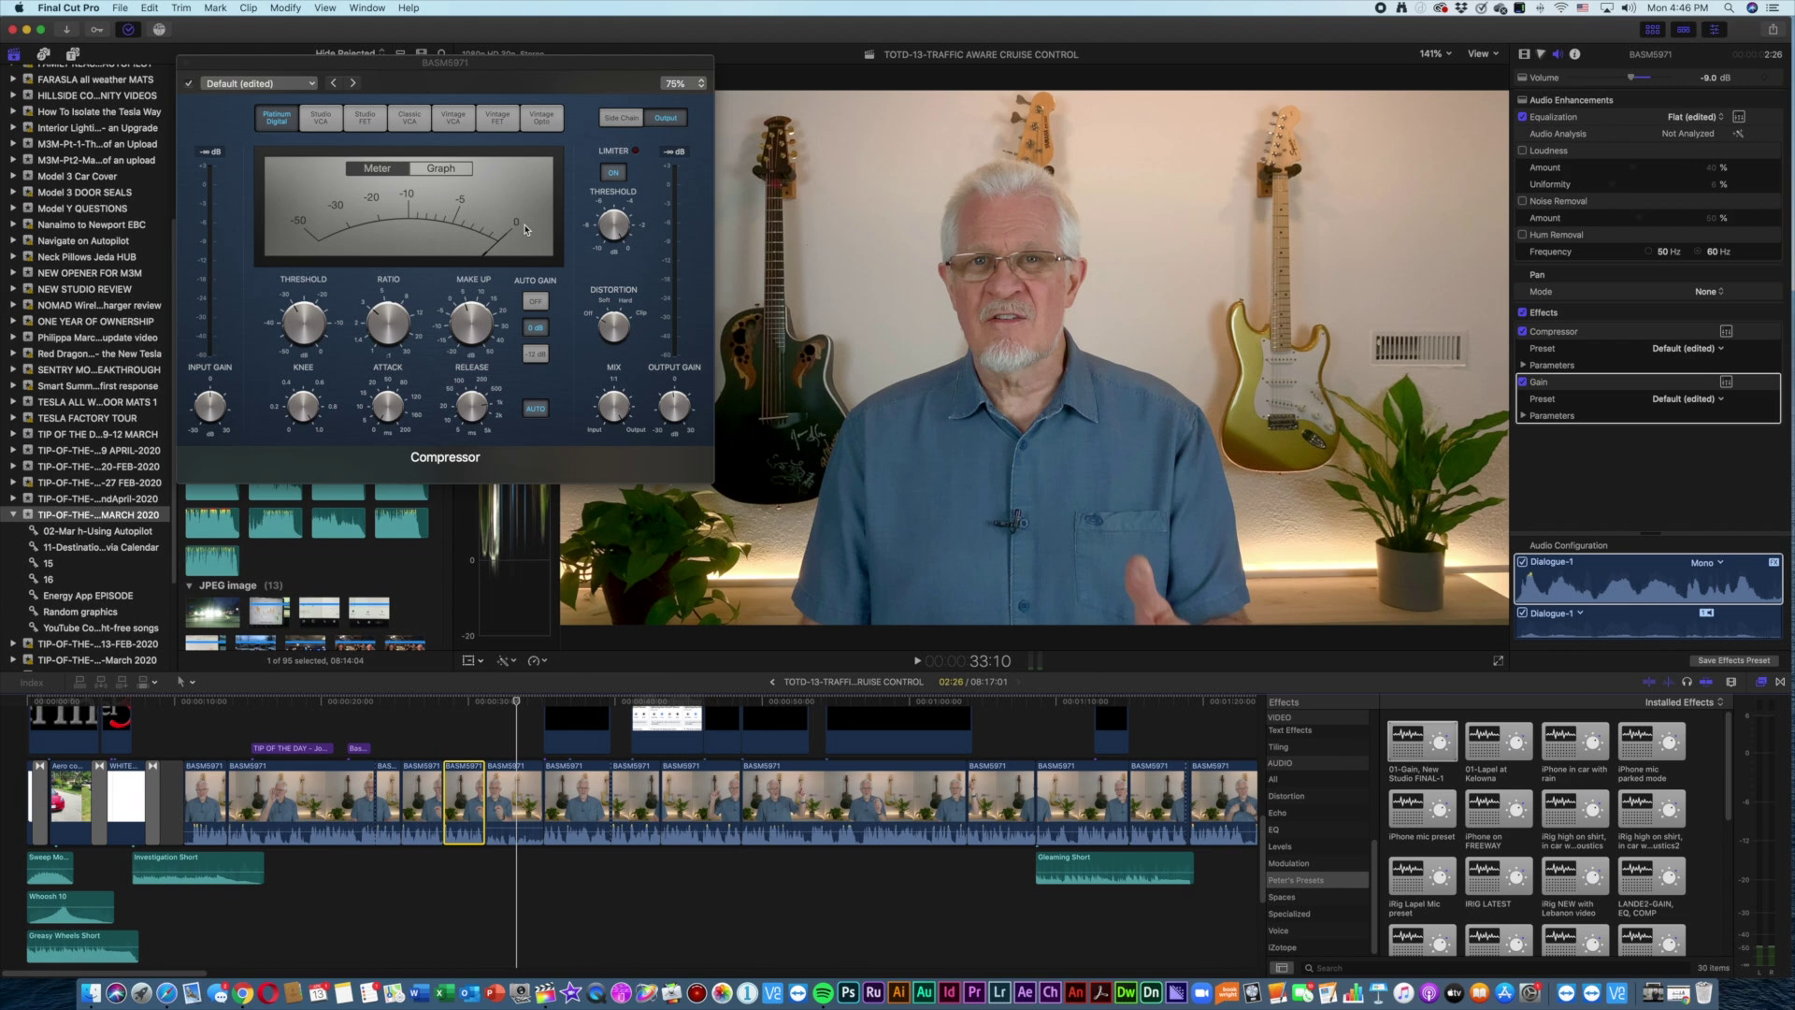
left_click(185, 63)
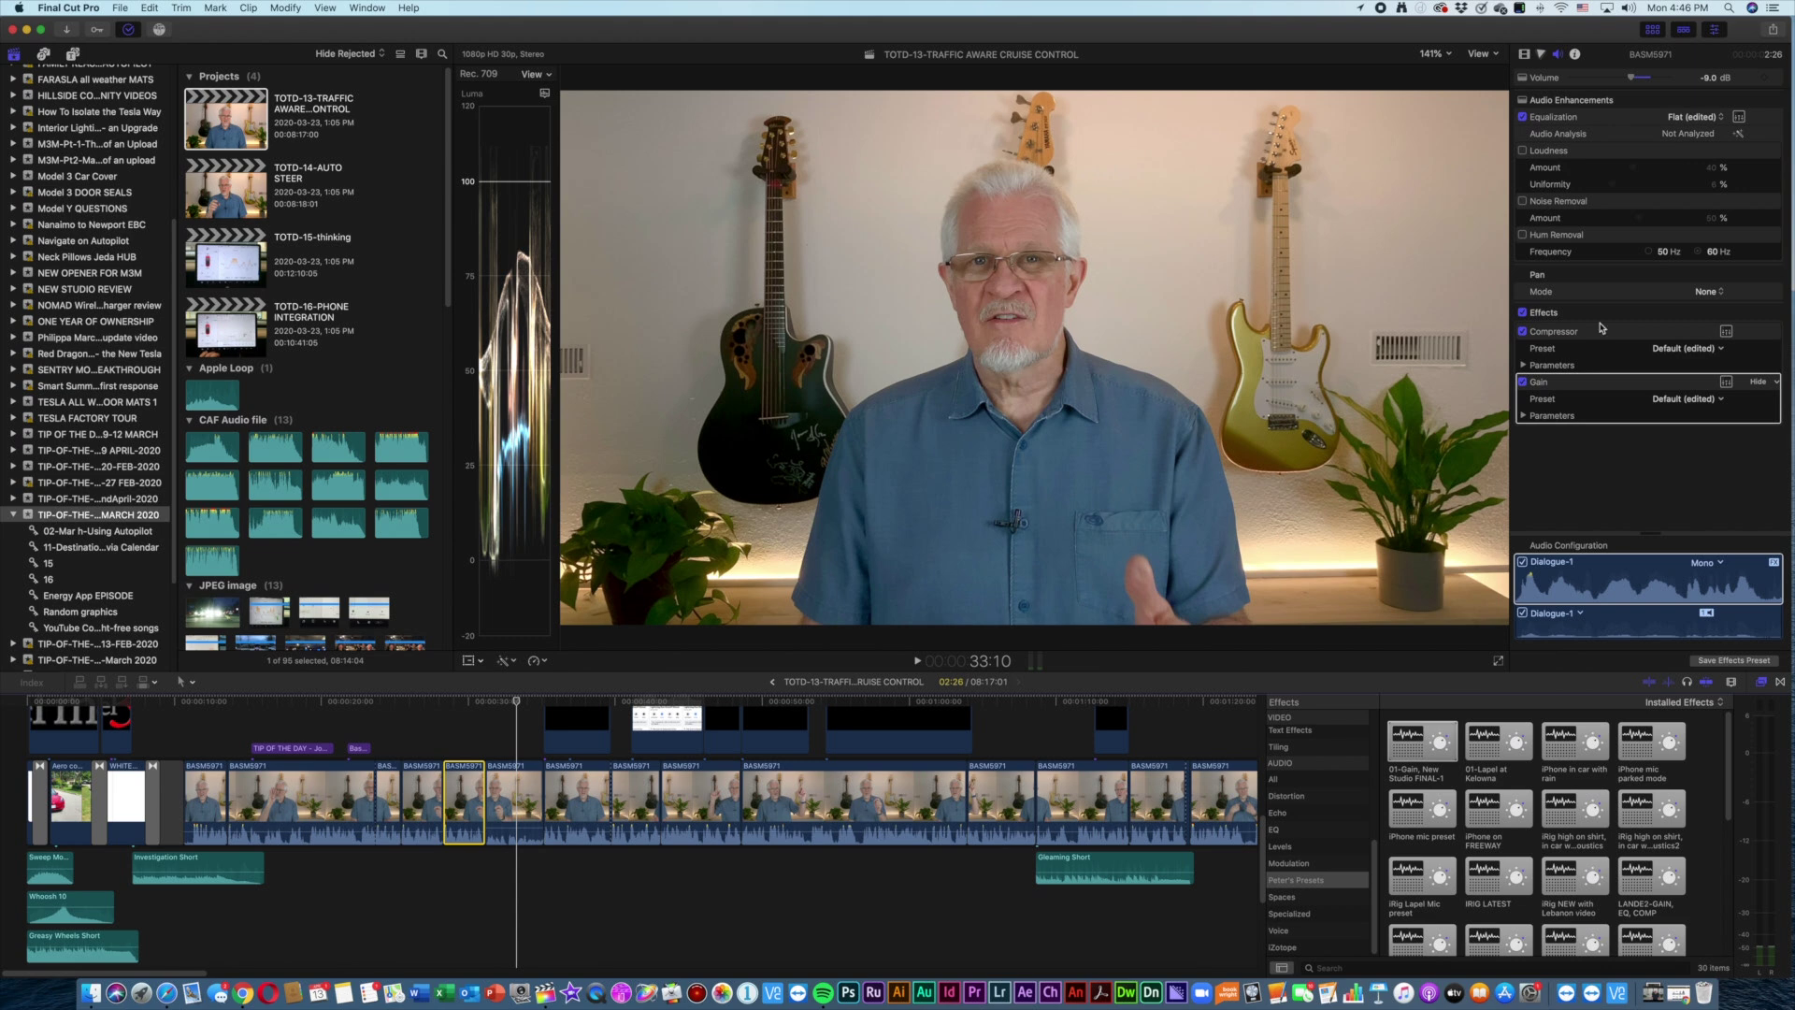
left_click_drag(255, 474, 1235, 385)
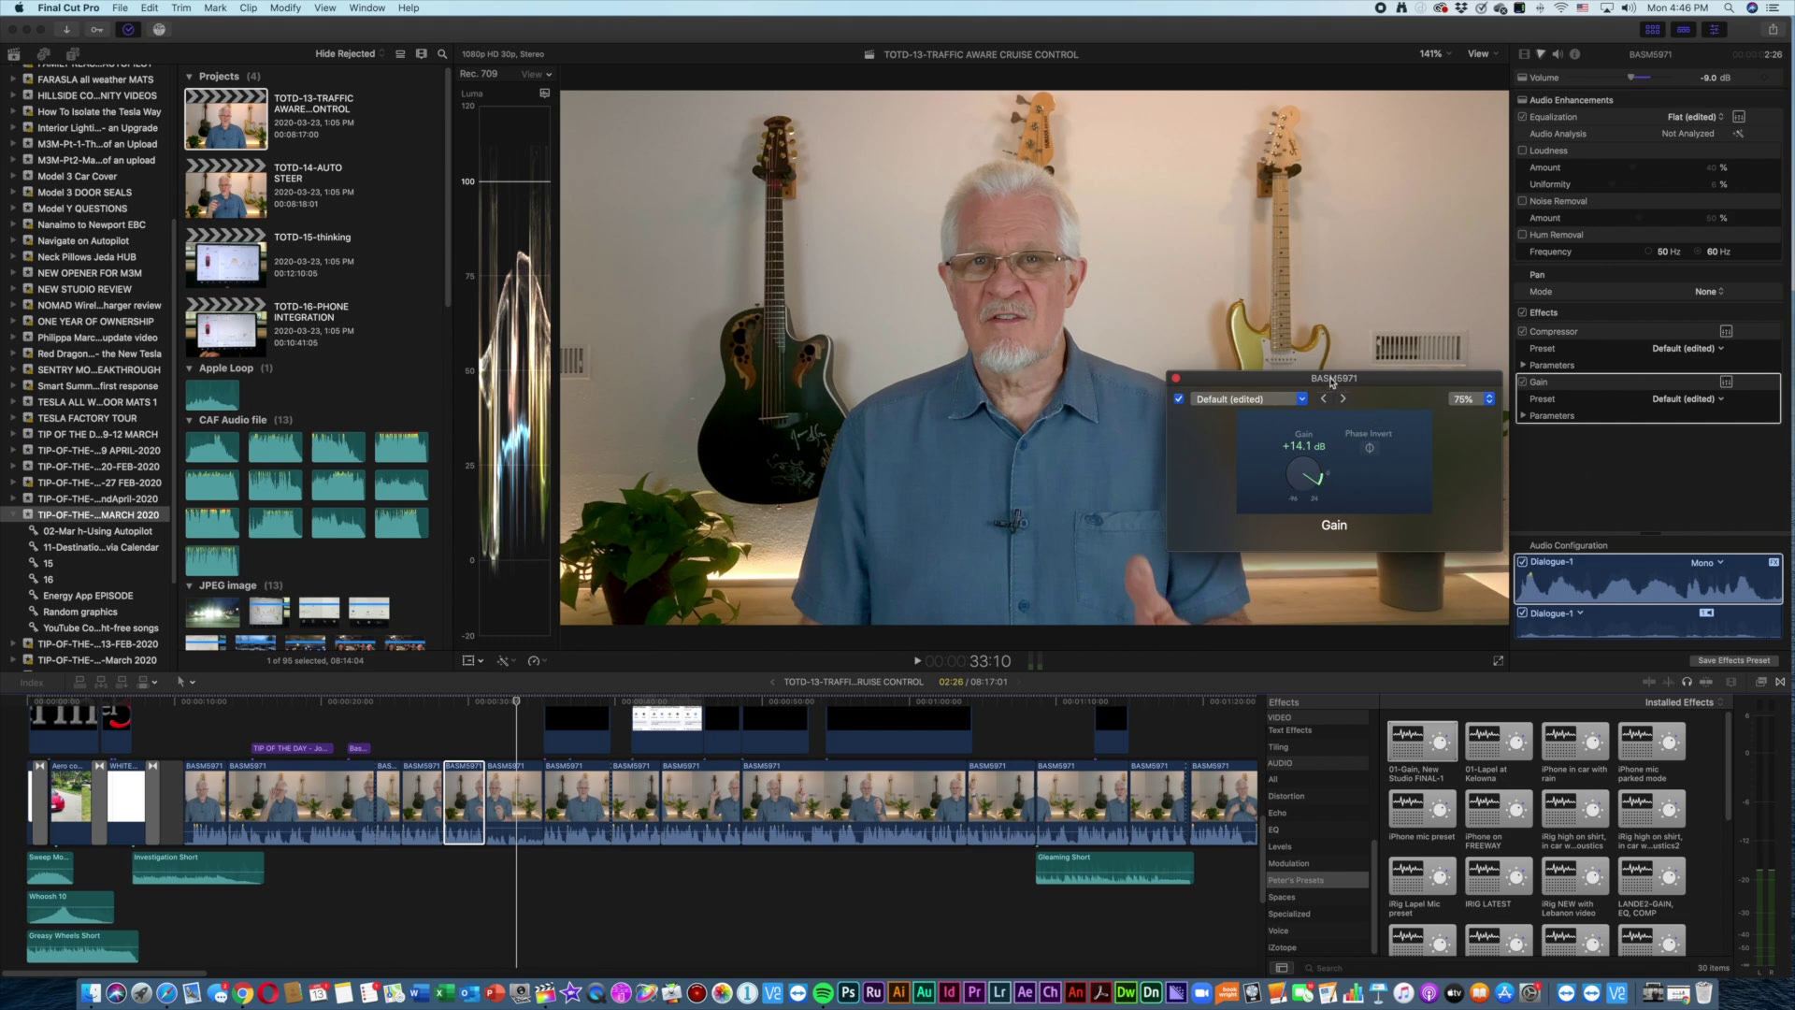
left_click_drag(1331, 382, 1237, 363)
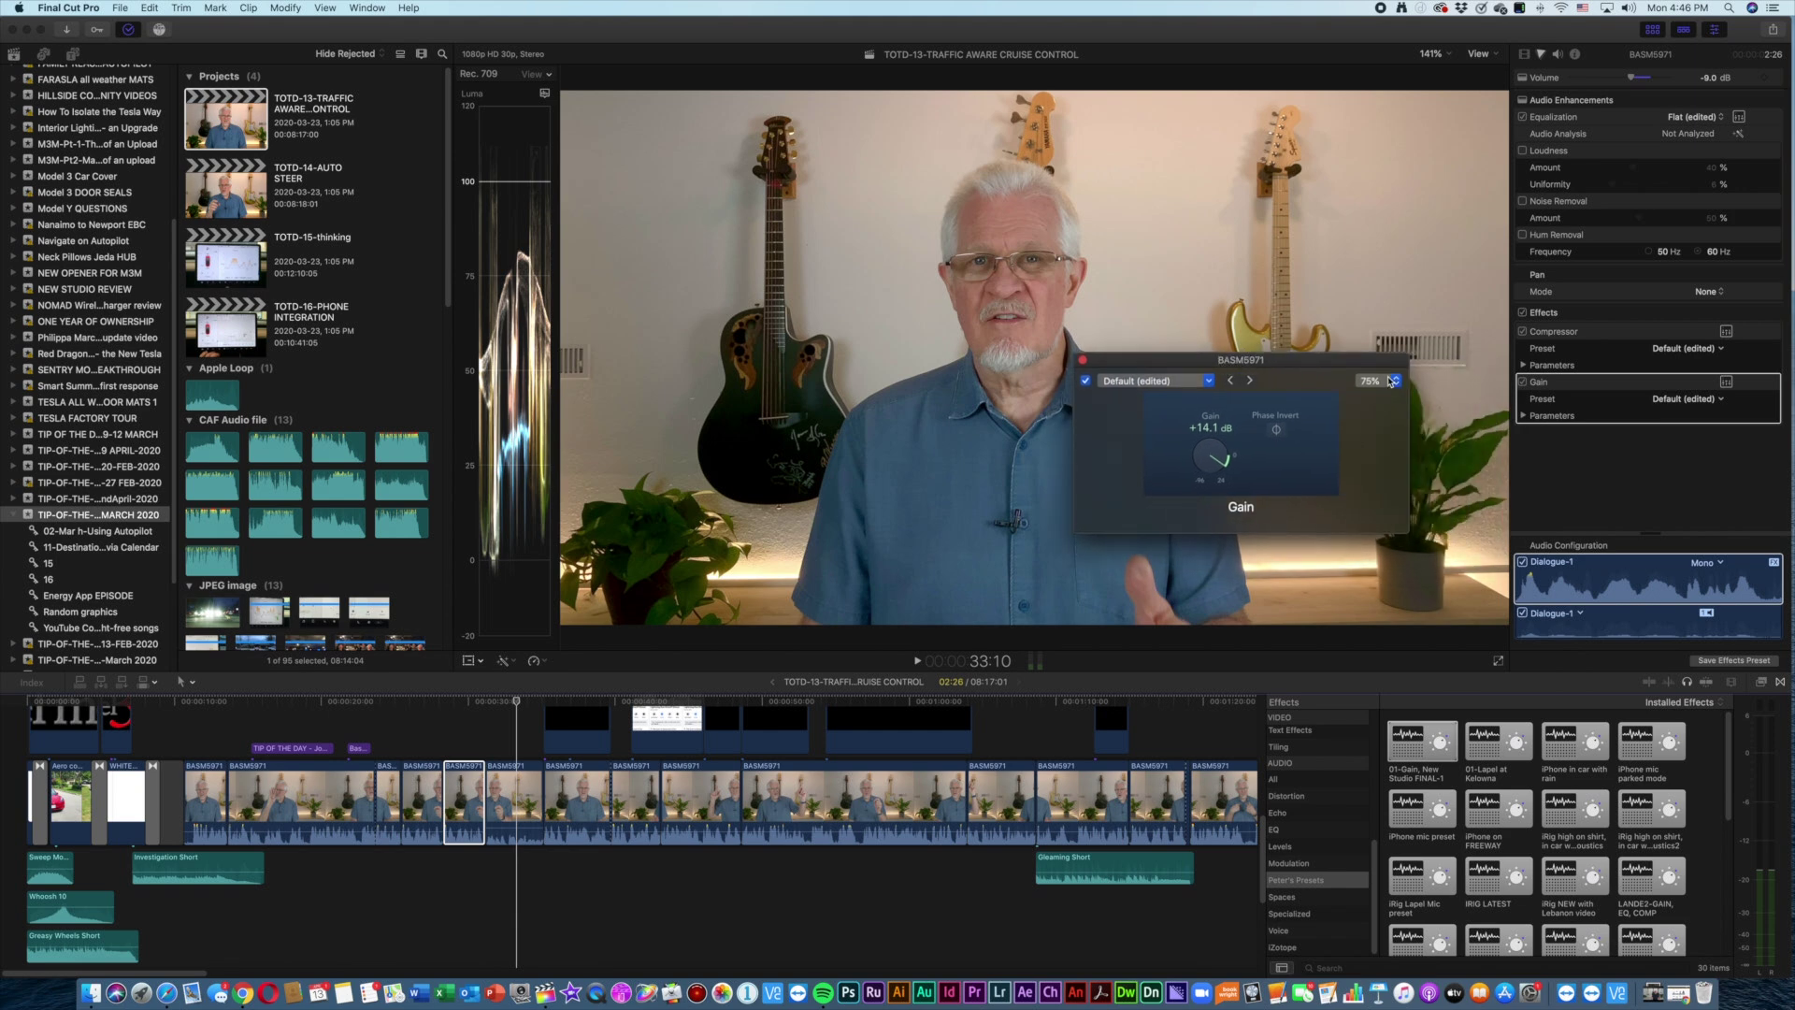
left_click(1083, 360)
left_click(443, 700)
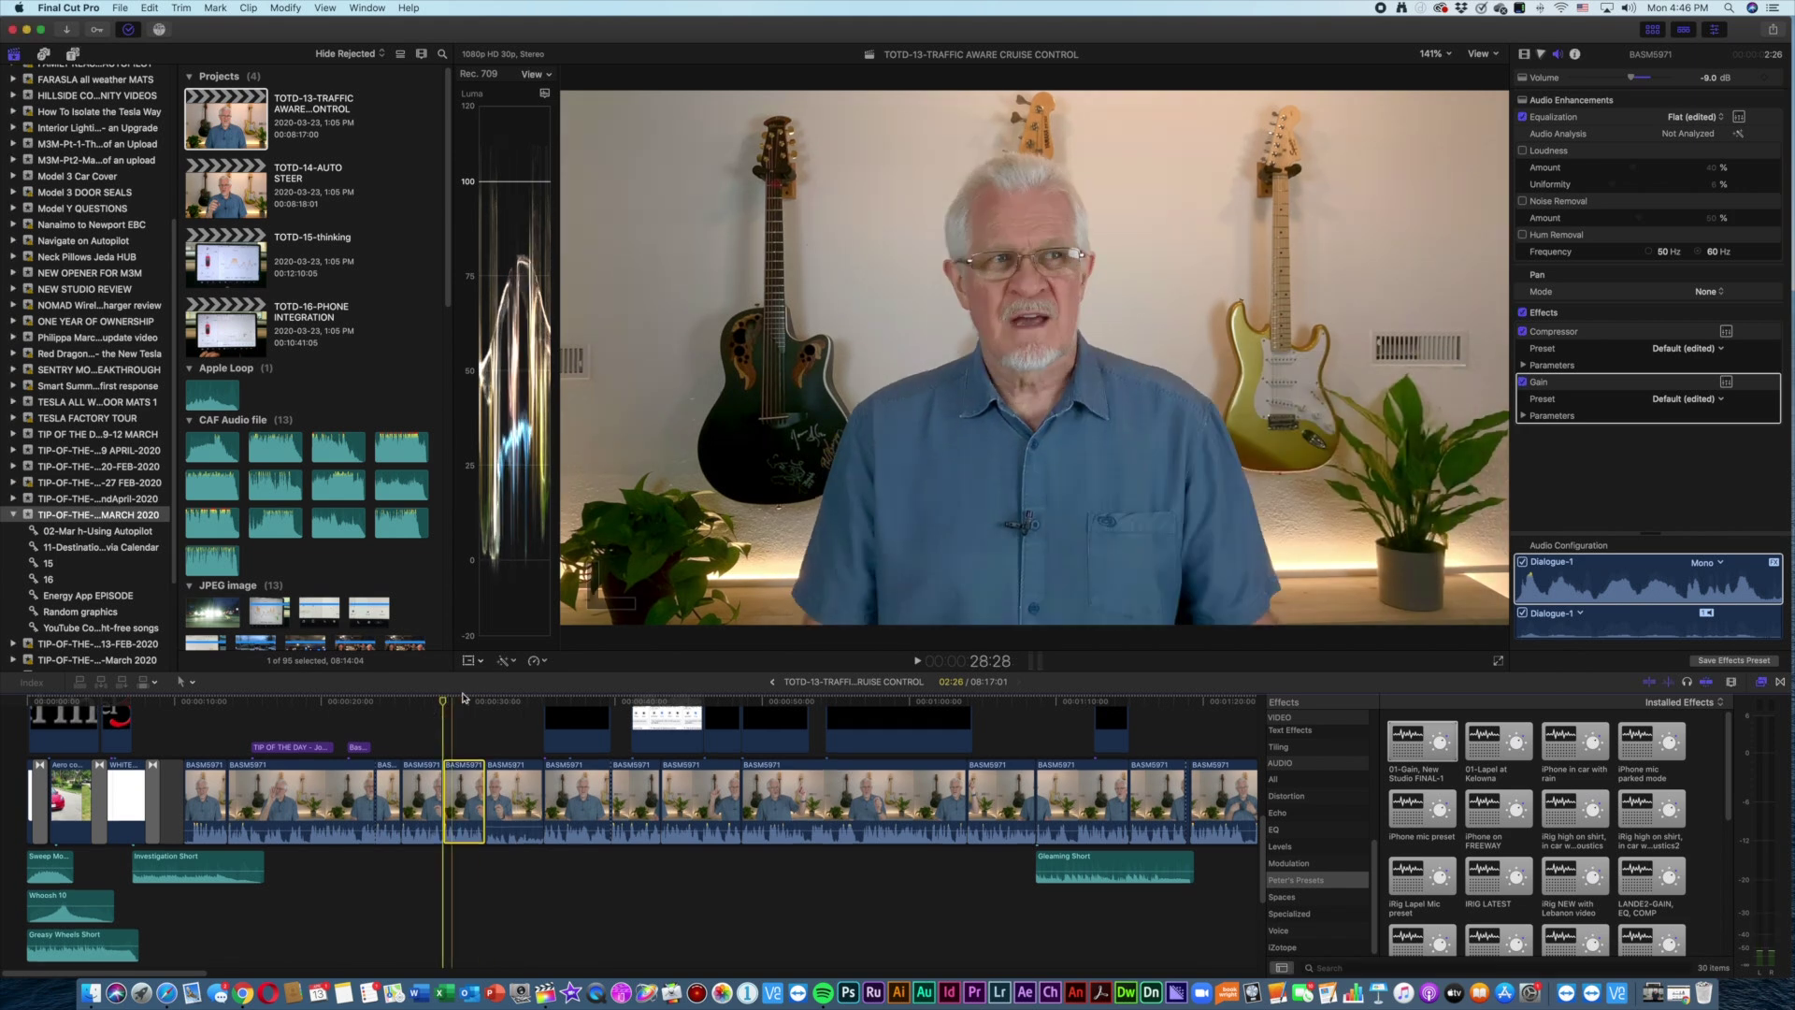
key("space")
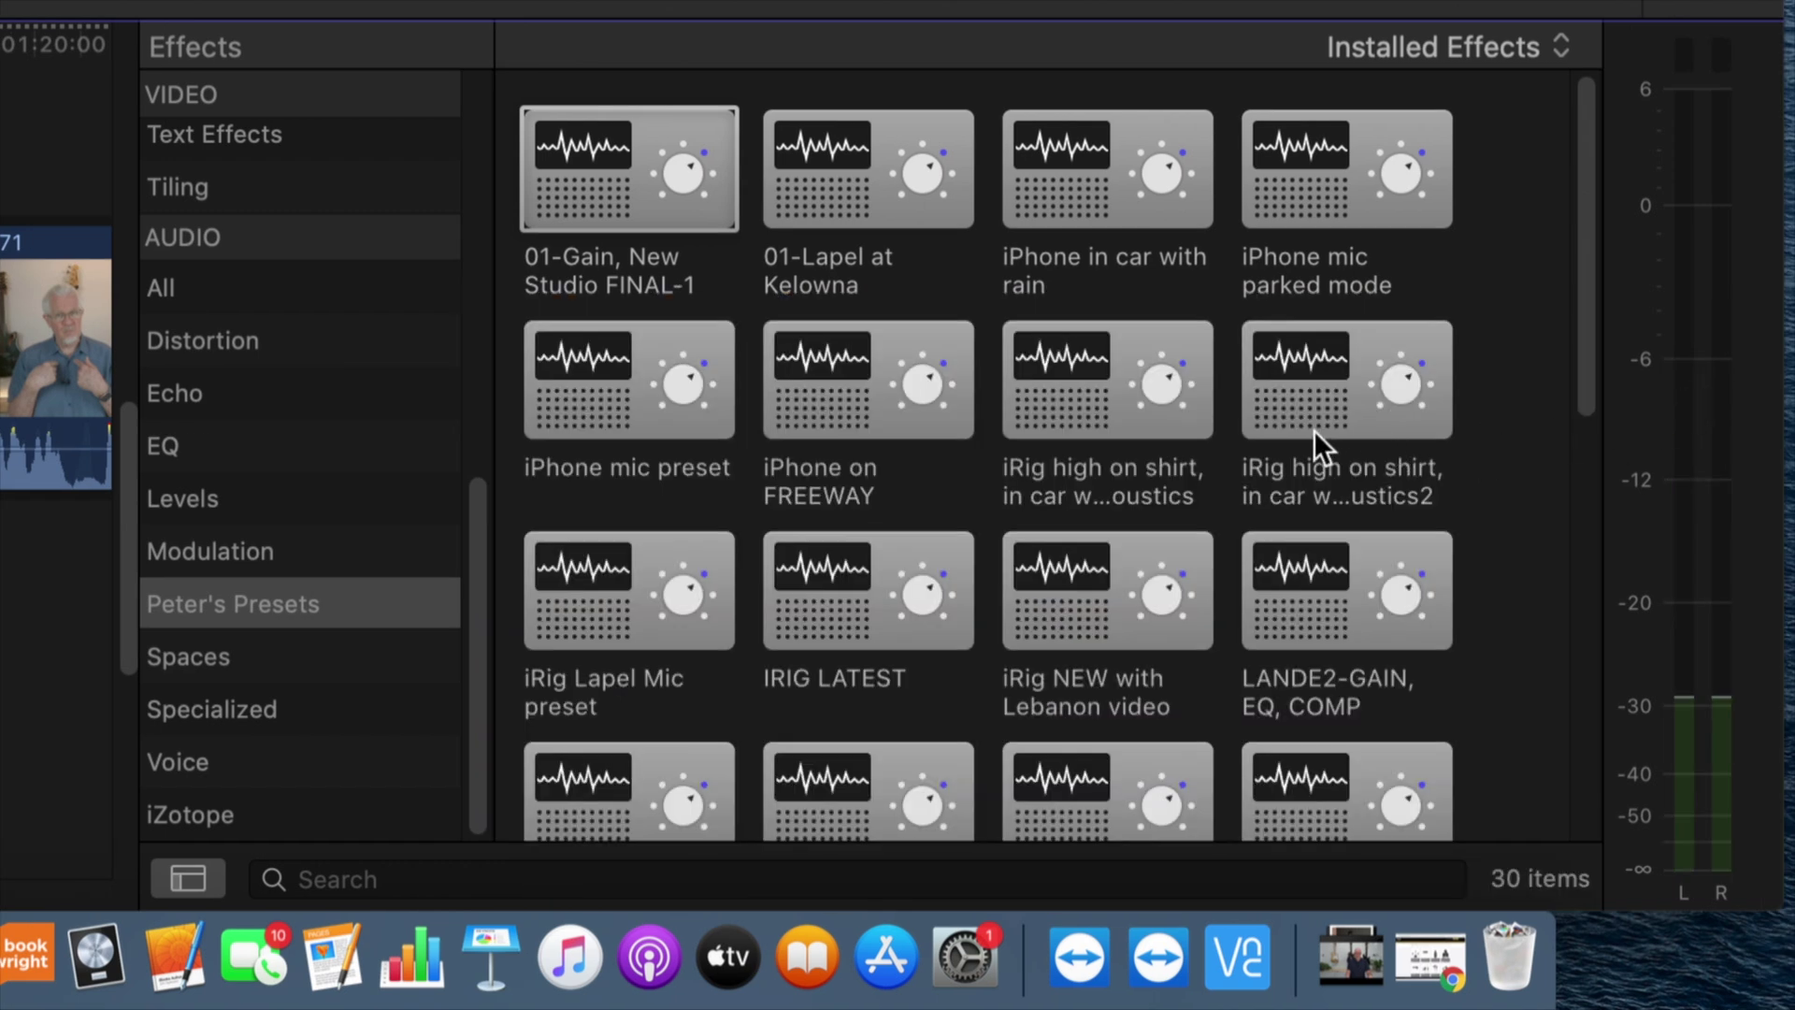
mouse_move(1275, 426)
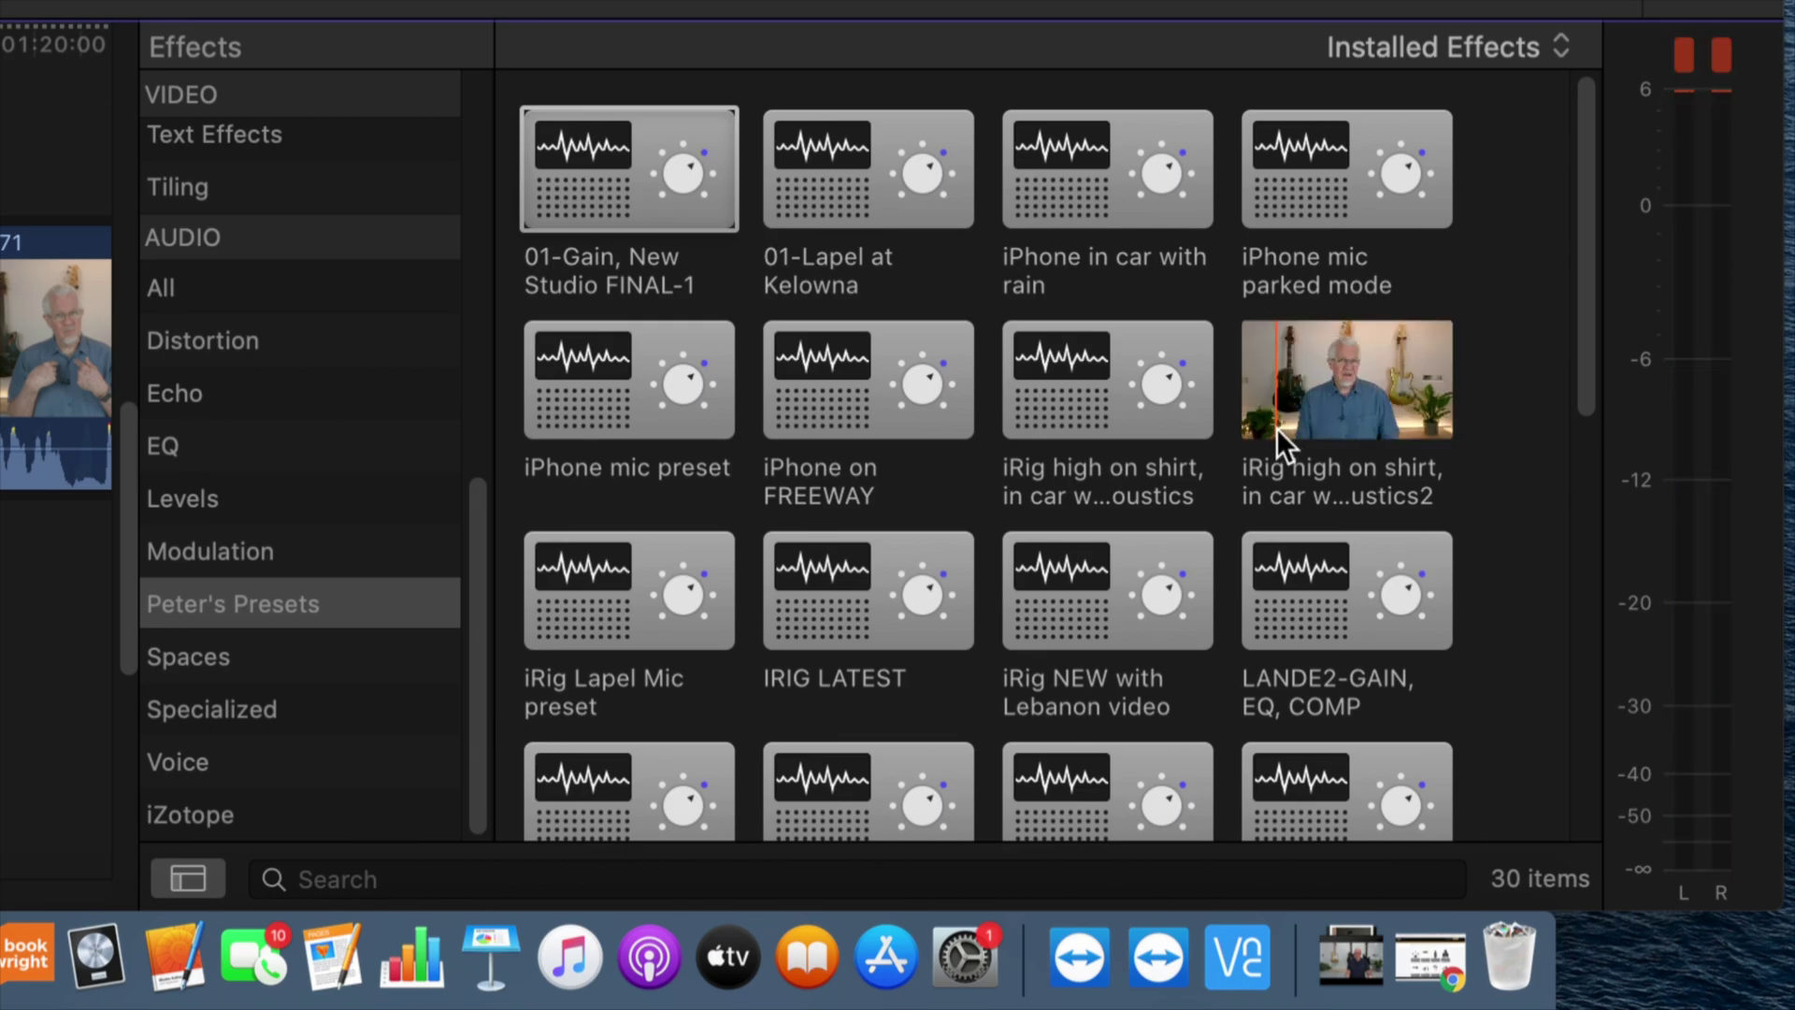